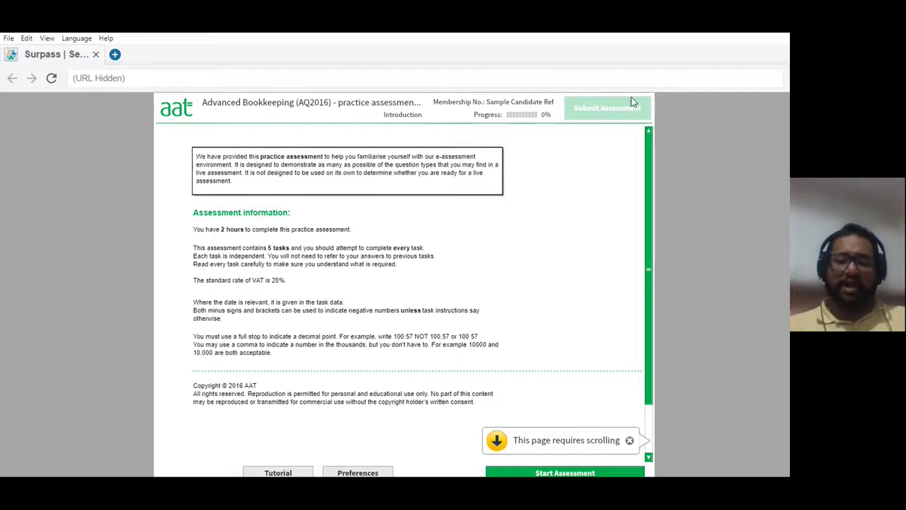
- Start the practice assessment and enlarge the page view by one zoom level
{"action": "left_click", "coordinate": [570, 473]}
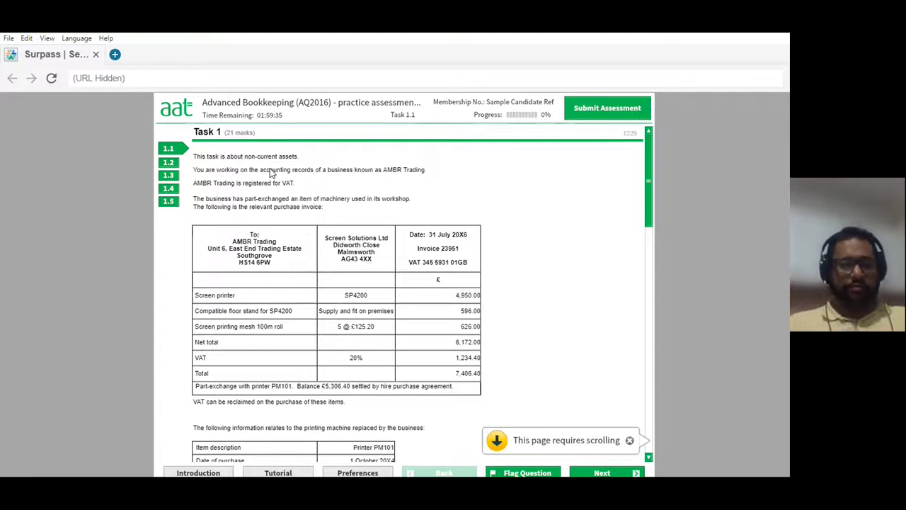
{"action": "left_click", "coordinate": [47, 38]}
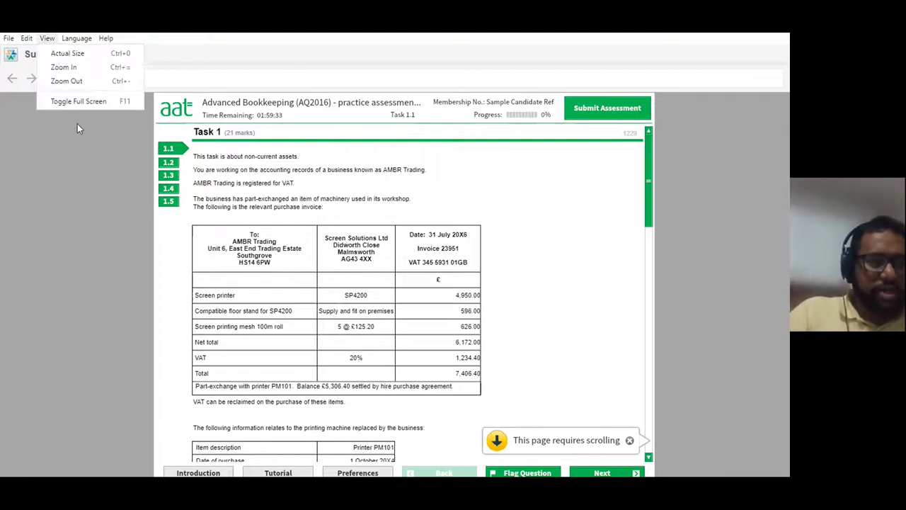
{"action": "left_click", "coordinate": [85, 70]}
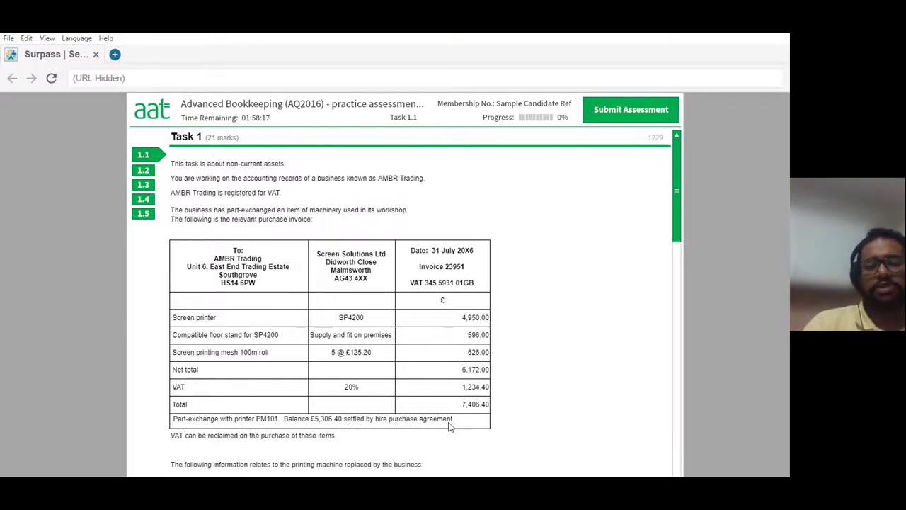
- Read through Task 1's purchase invoice, Printer PM101 details, depreciation policies and instructions down to the non-current assets register
{"action": "scroll", "coordinate": [455, 424], "scroll_direction": "down", "scroll_amount": 1}
{"action": "scroll", "coordinate": [455, 426], "scroll_direction": "down", "scroll_amount": 1}
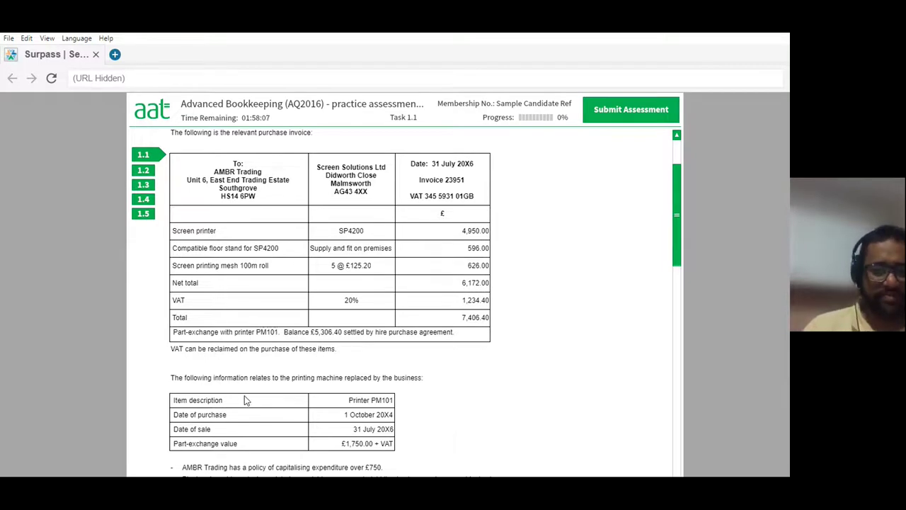
{"action": "scroll", "coordinate": [234, 398], "scroll_direction": "down", "scroll_amount": 1}
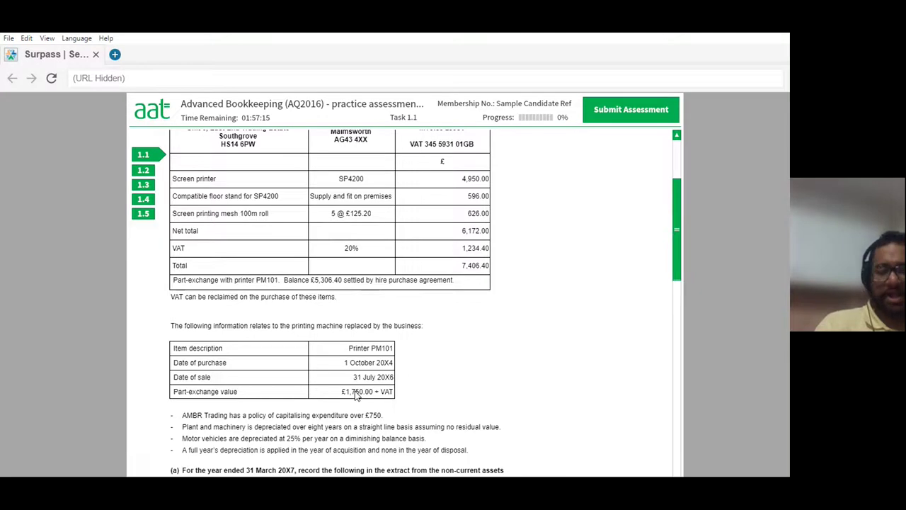
{"action": "scroll", "coordinate": [356, 395], "scroll_direction": "down", "scroll_amount": 5}
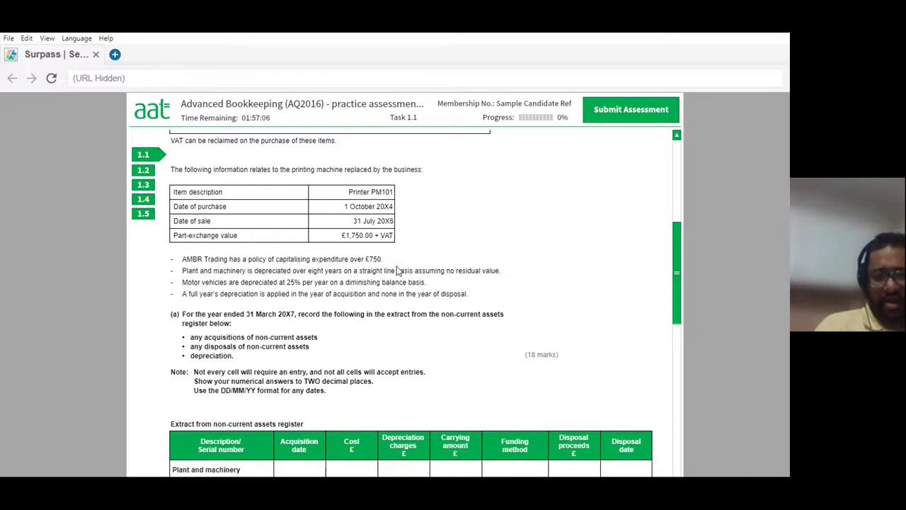
{"action": "scroll", "coordinate": [402, 266], "scroll_direction": "up", "scroll_amount": 3}
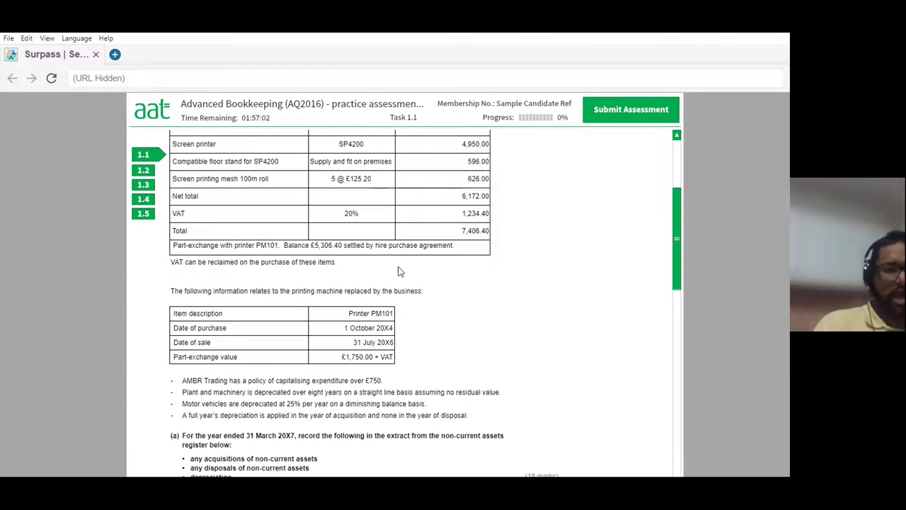
{"action": "scroll", "coordinate": [398, 270], "scroll_direction": "down", "scroll_amount": 1}
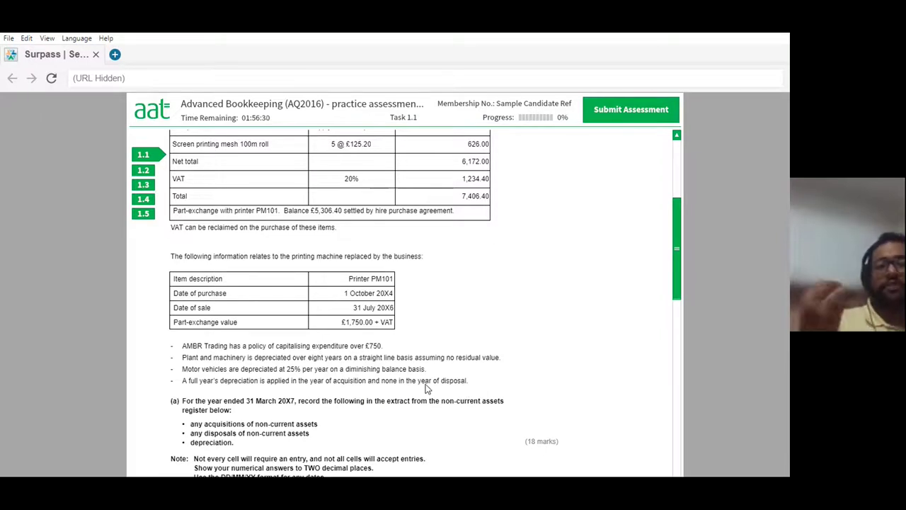
{"action": "scroll", "coordinate": [440, 389], "scroll_direction": "up", "scroll_amount": 1}
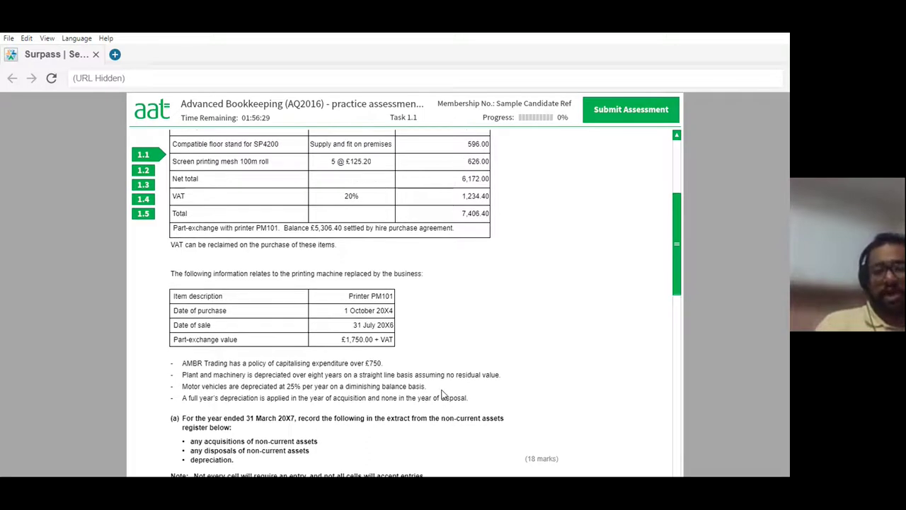
{"action": "scroll", "coordinate": [462, 390], "scroll_direction": "down", "scroll_amount": 3}
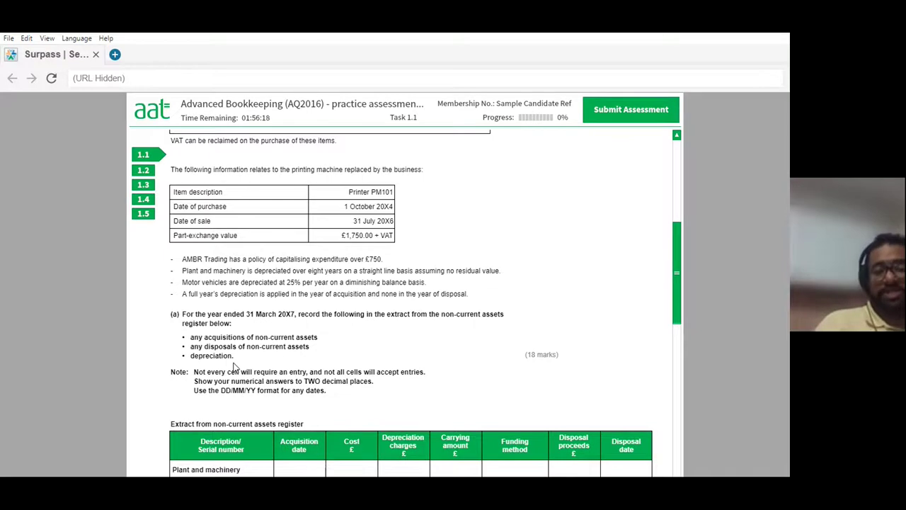
{"action": "scroll", "coordinate": [234, 366], "scroll_direction": "down", "scroll_amount": 2}
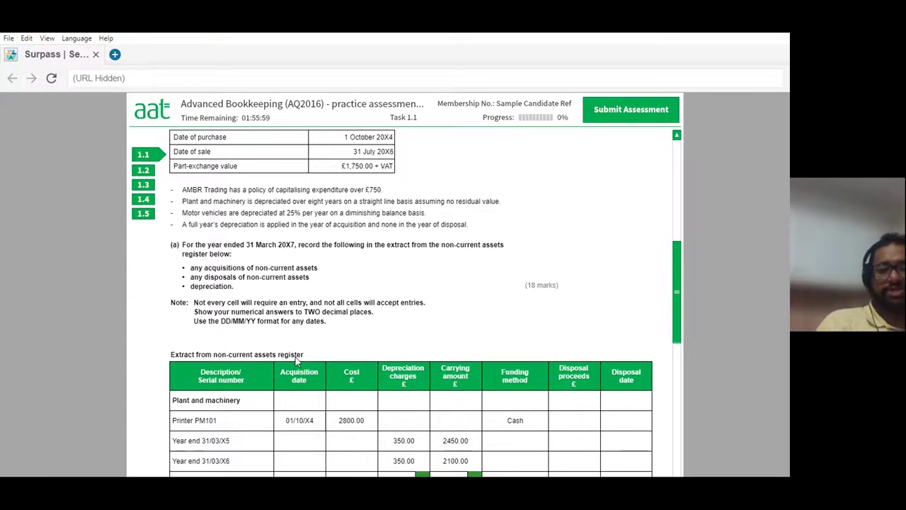
{"action": "scroll", "coordinate": [295, 357], "scroll_direction": "down", "scroll_amount": 2}
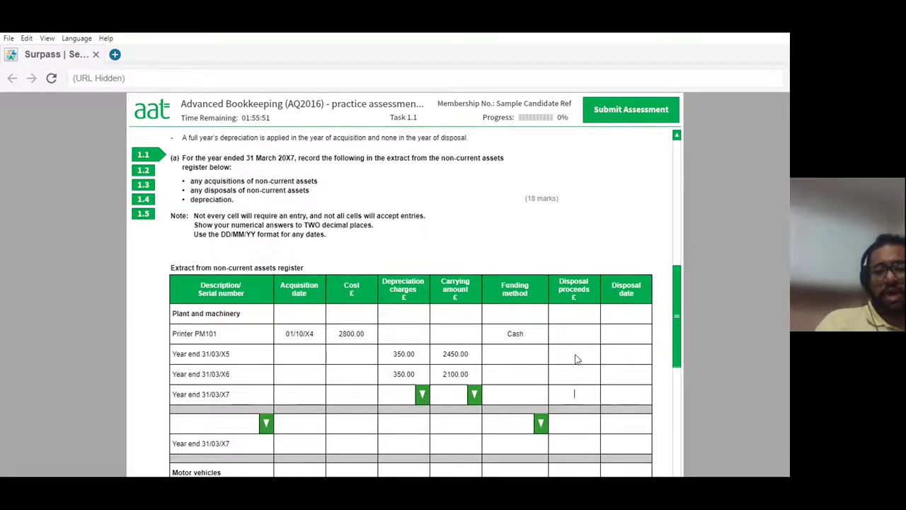
- Check Printer PM101's disposal cells for year end 31/03/X7 and compare its register entries with the depreciation policies
{"action": "left_click", "coordinate": [577, 394]}
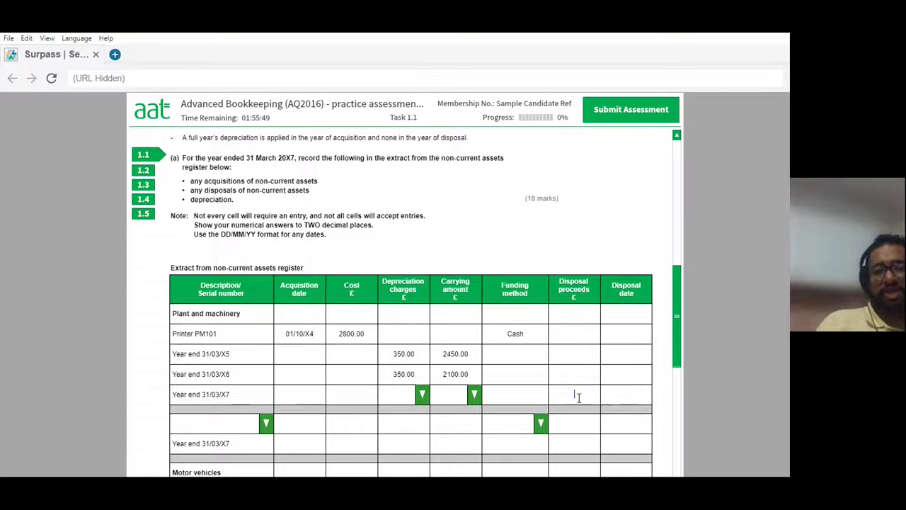
{"action": "left_click", "coordinate": [627, 394]}
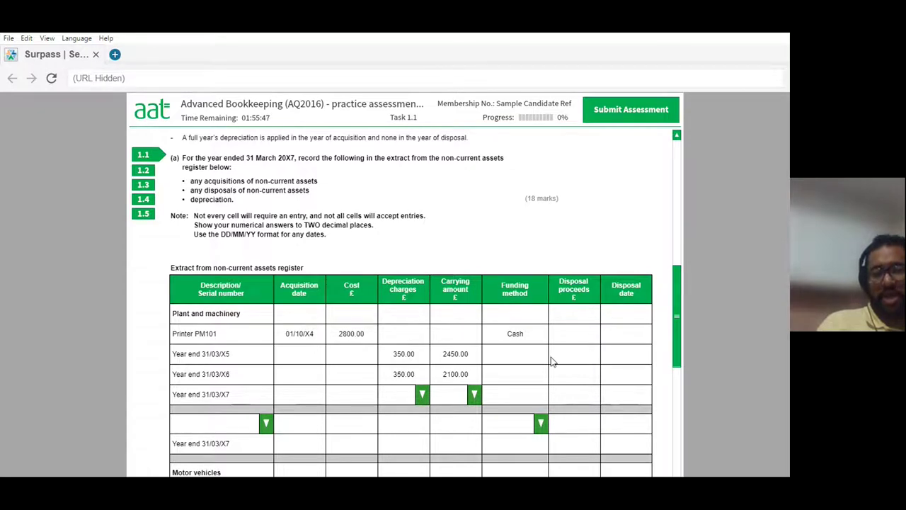
{"action": "left_click", "coordinate": [617, 394]}
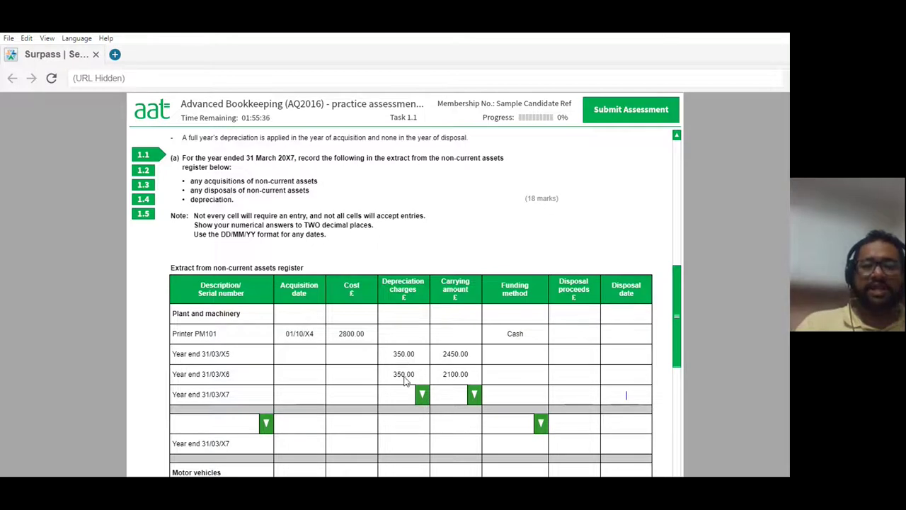
{"action": "scroll", "coordinate": [405, 373], "scroll_direction": "up", "scroll_amount": 2}
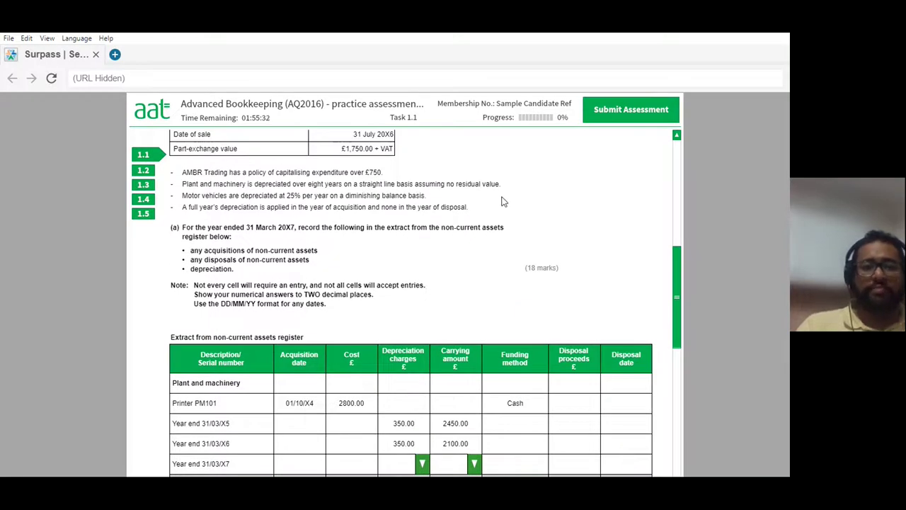
{"action": "scroll", "coordinate": [373, 248], "scroll_direction": "down", "scroll_amount": 1}
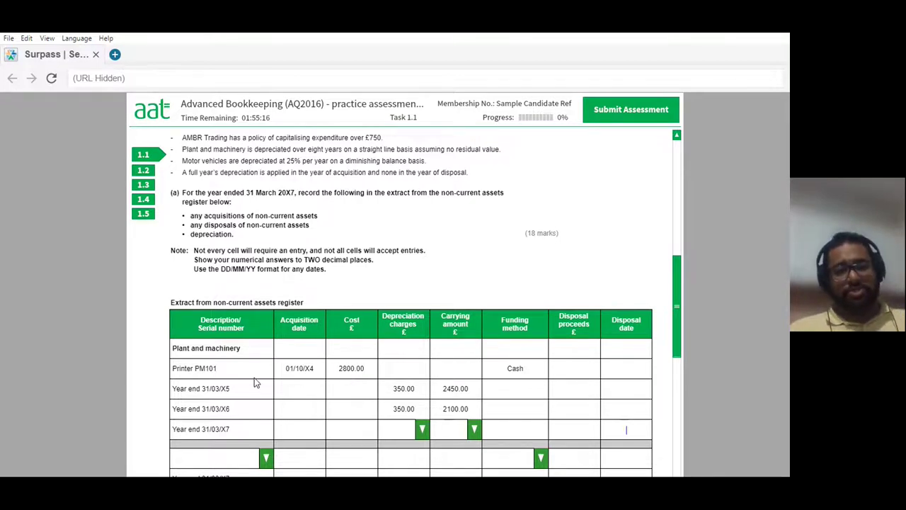
{"action": "scroll", "coordinate": [254, 382], "scroll_direction": "up", "scroll_amount": 1}
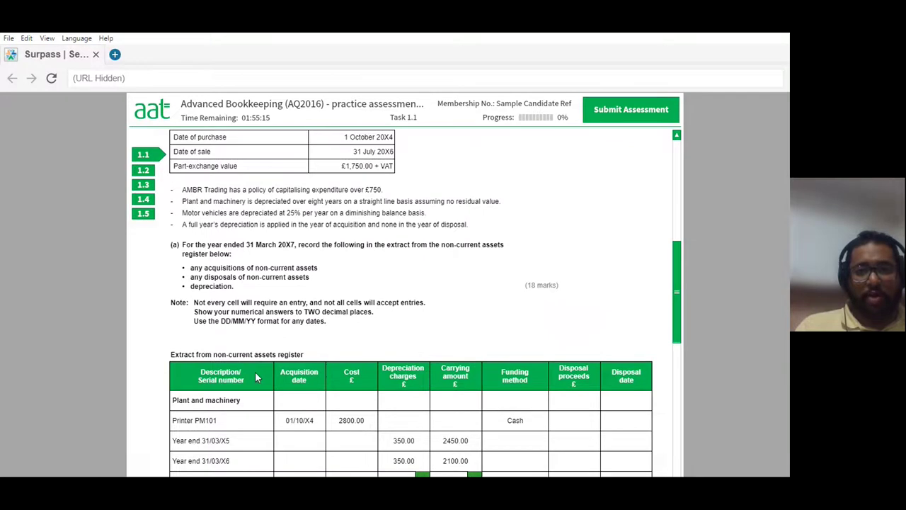
{"action": "scroll", "coordinate": [257, 361], "scroll_direction": "down", "scroll_amount": 2}
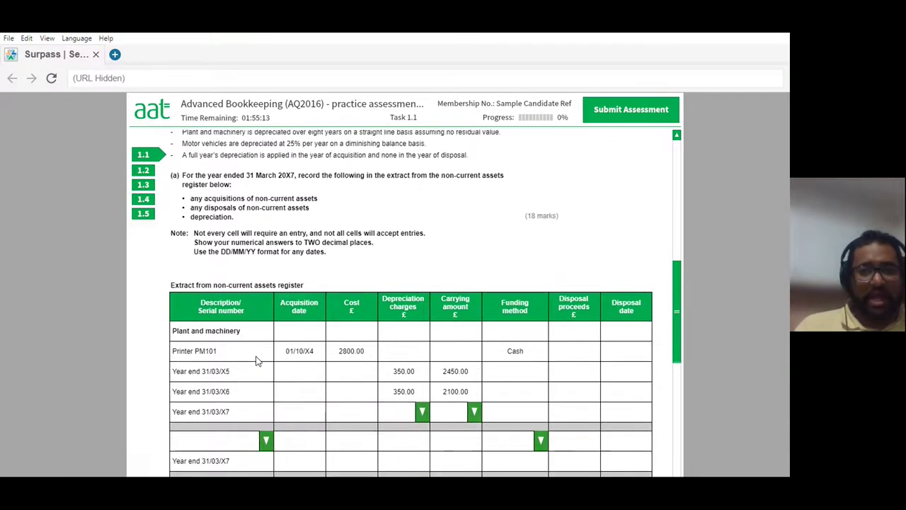
{"action": "scroll", "coordinate": [257, 361], "scroll_direction": "up", "scroll_amount": 1}
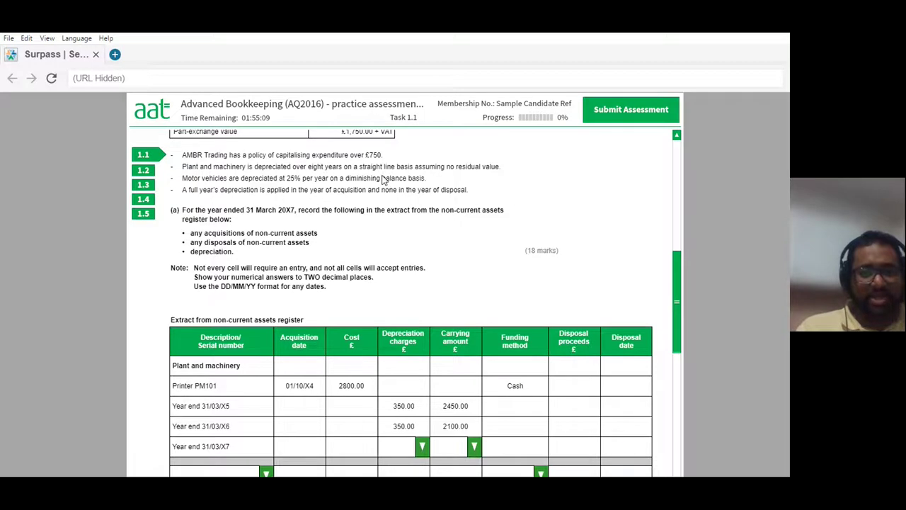
{"action": "scroll", "coordinate": [349, 326], "scroll_direction": "down", "scroll_amount": 2}
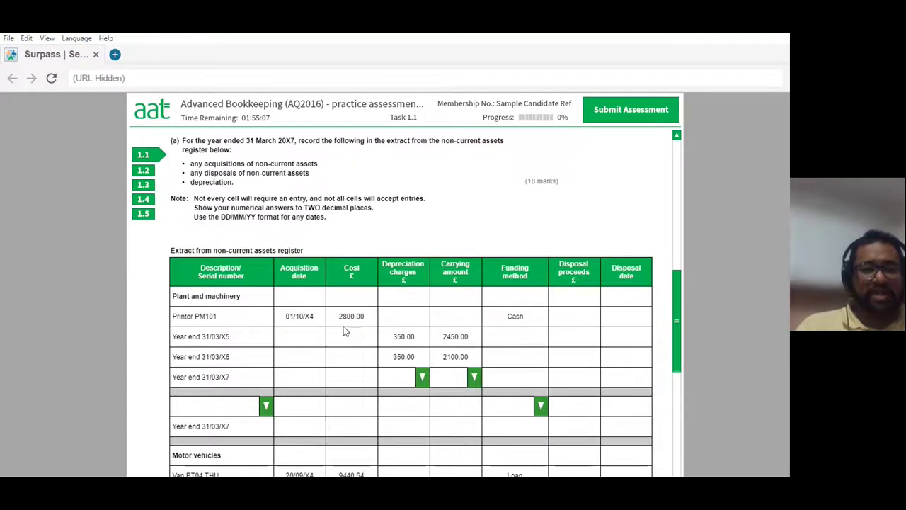
{"action": "scroll", "coordinate": [344, 335], "scroll_direction": "down", "scroll_amount": 2}
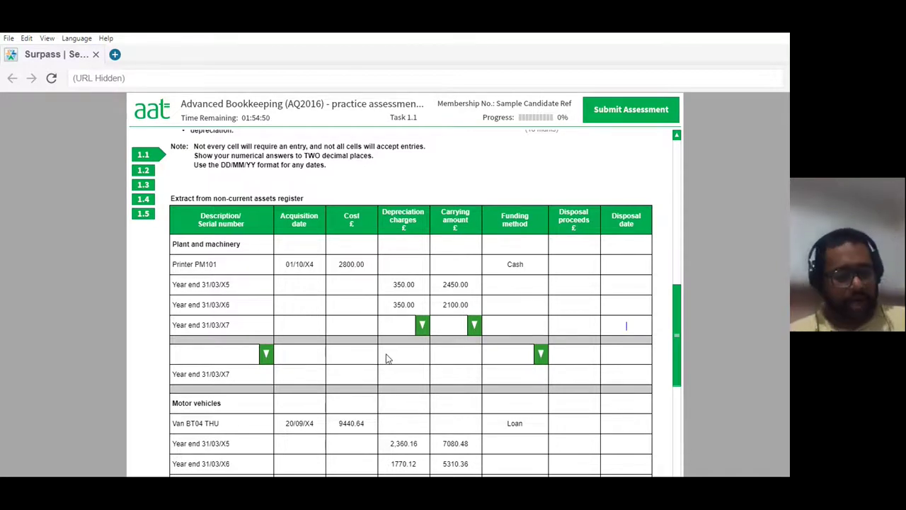
{"action": "scroll", "coordinate": [405, 349], "scroll_direction": "up", "scroll_amount": 1}
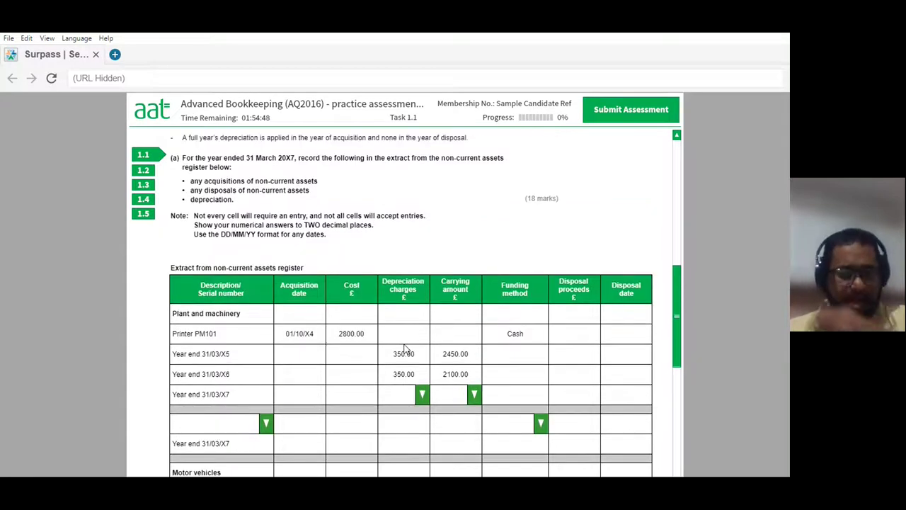
- Set Printer PM101's depreciation charge and carrying amount for year end 31/03/X7 to 0.00
{"action": "left_click", "coordinate": [422, 395]}
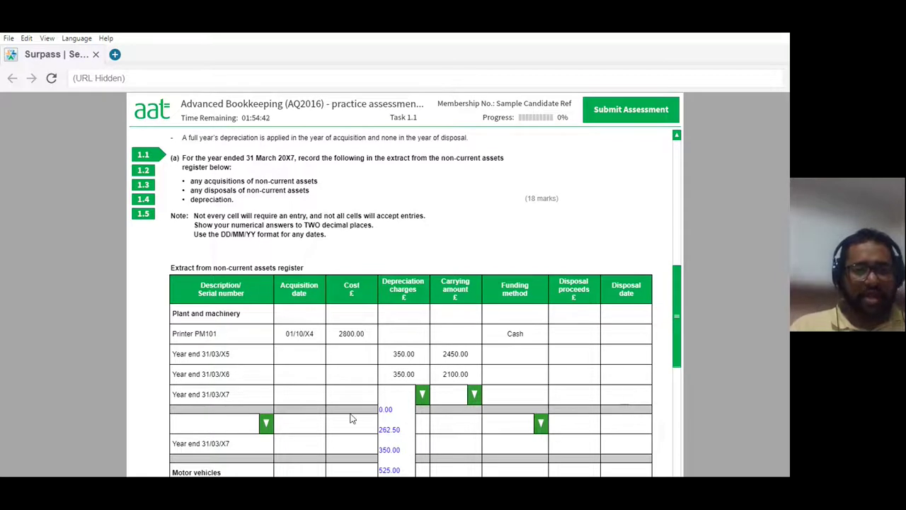
{"action": "left_click", "coordinate": [391, 415]}
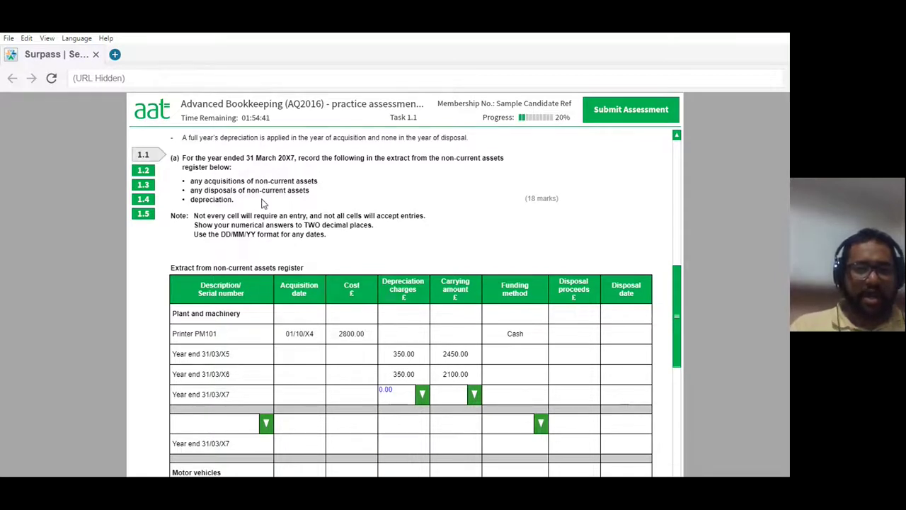
{"action": "scroll", "coordinate": [275, 204], "scroll_direction": "up", "scroll_amount": 1}
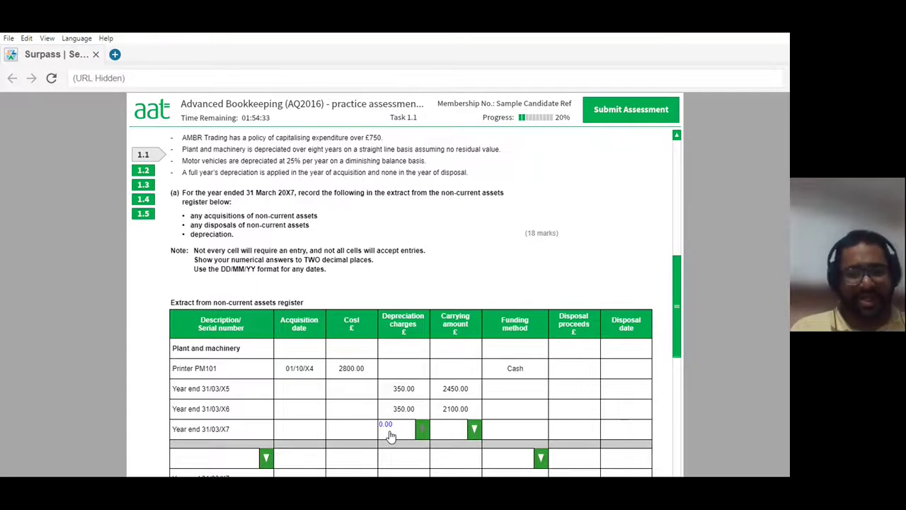
{"action": "left_click", "coordinate": [474, 428]}
{"action": "left_click", "coordinate": [446, 441]}
{"action": "scroll", "coordinate": [531, 386], "scroll_direction": "down", "scroll_amount": 1}
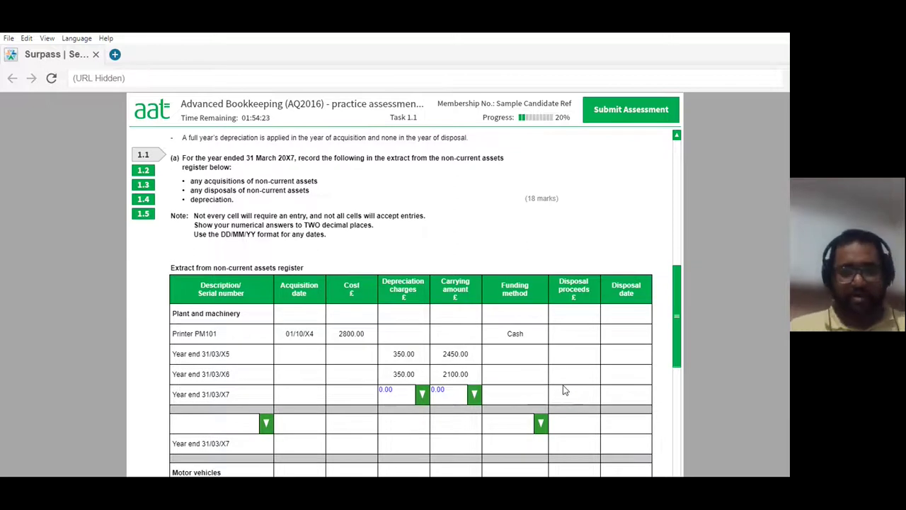
- Enter disposal proceeds of 1750.00 and a disposal date of 31/07/16 for Printer PM101 in the year end 31/03/X7 row
{"action": "scroll", "coordinate": [580, 393], "scroll_direction": "up", "scroll_amount": 4}
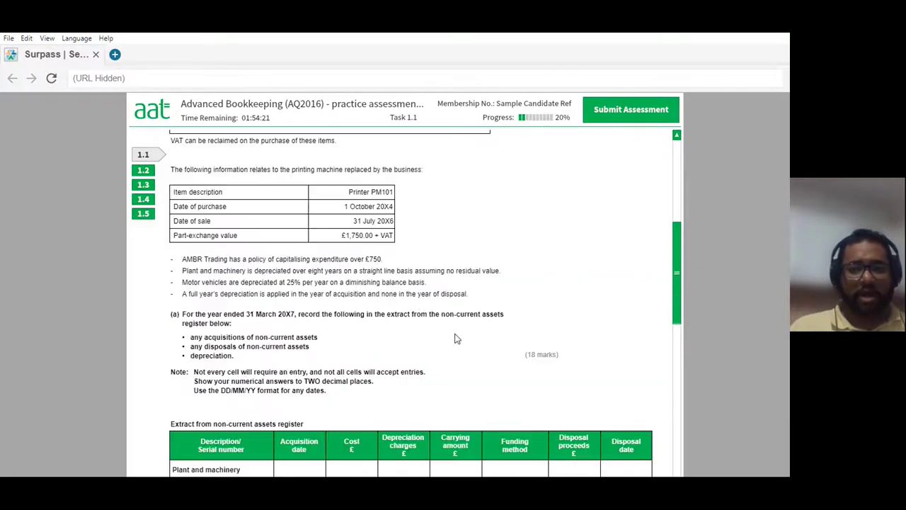
{"action": "scroll", "coordinate": [399, 325], "scroll_direction": "down", "scroll_amount": 1}
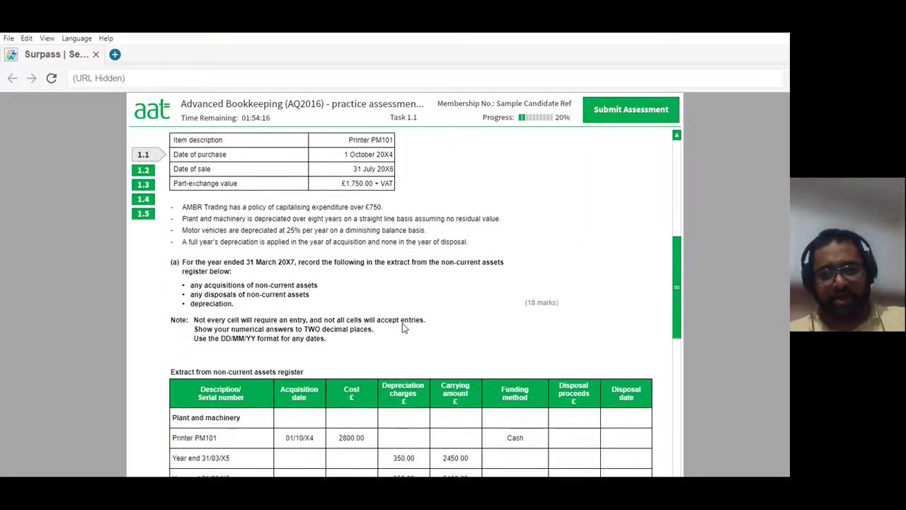
{"action": "scroll", "coordinate": [597, 377], "scroll_direction": "down", "scroll_amount": 2}
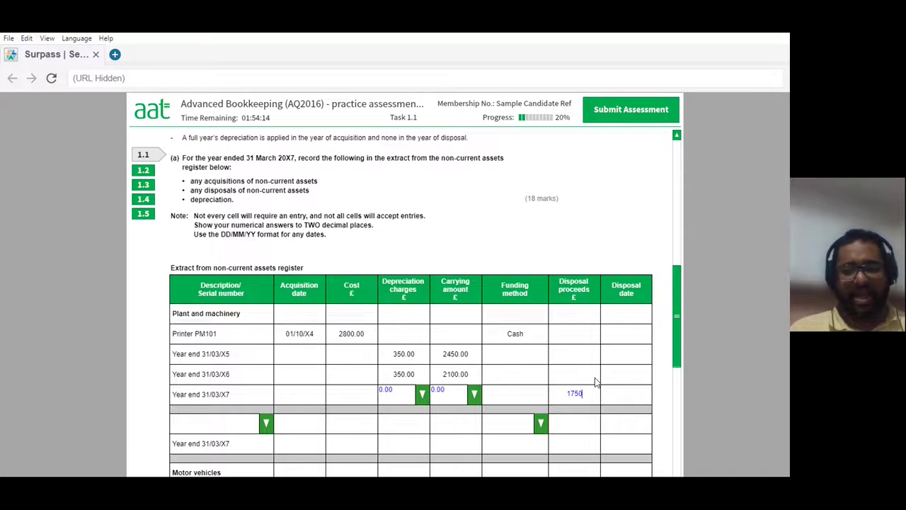
{"action": "type", "text": ".00"}
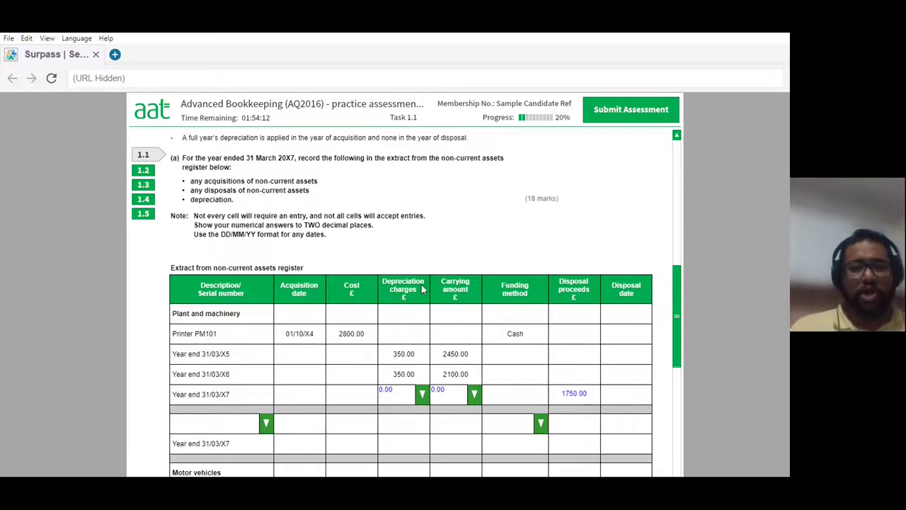
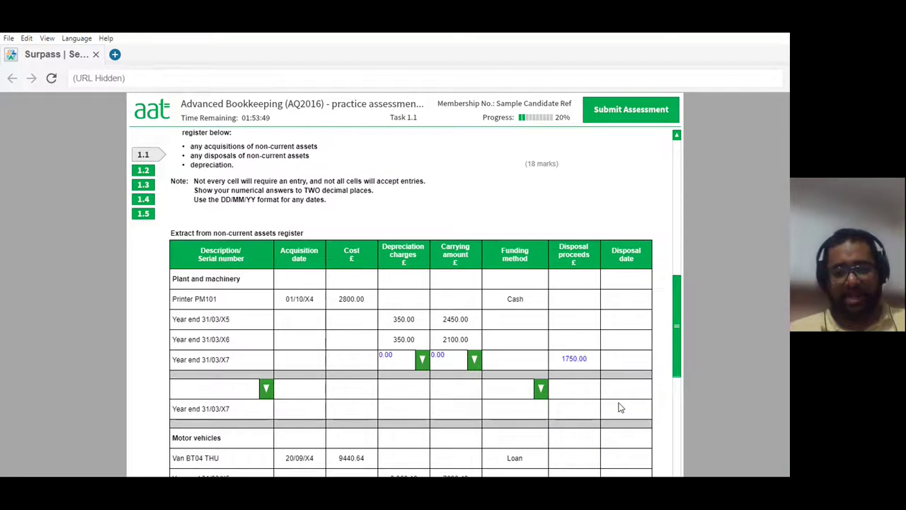
{"action": "type", "text": "/16"}
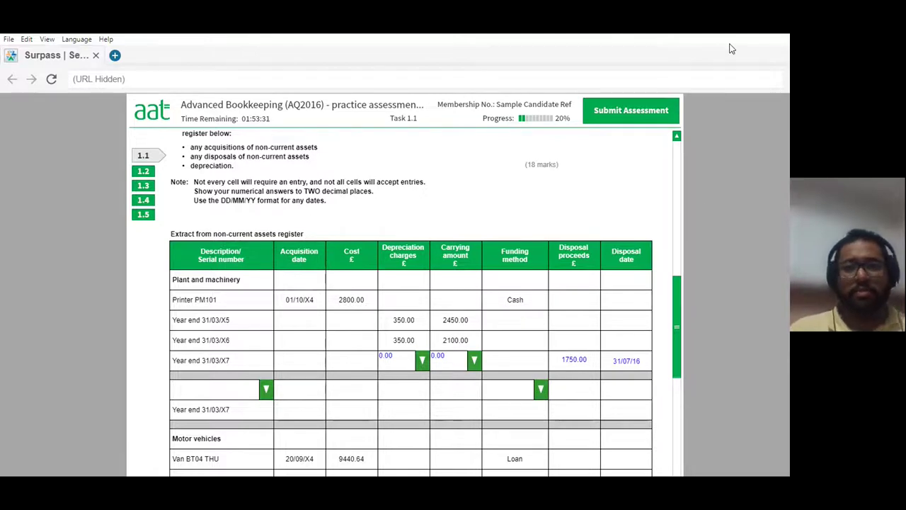
- Review the Screen Solutions invoice lines and the capitalisation policy to work out the new screen printer's cost and funding
{"action": "scroll", "coordinate": [402, 319], "scroll_direction": "up", "scroll_amount": 2}
{"action": "scroll", "coordinate": [402, 320], "scroll_direction": "up", "scroll_amount": 5}
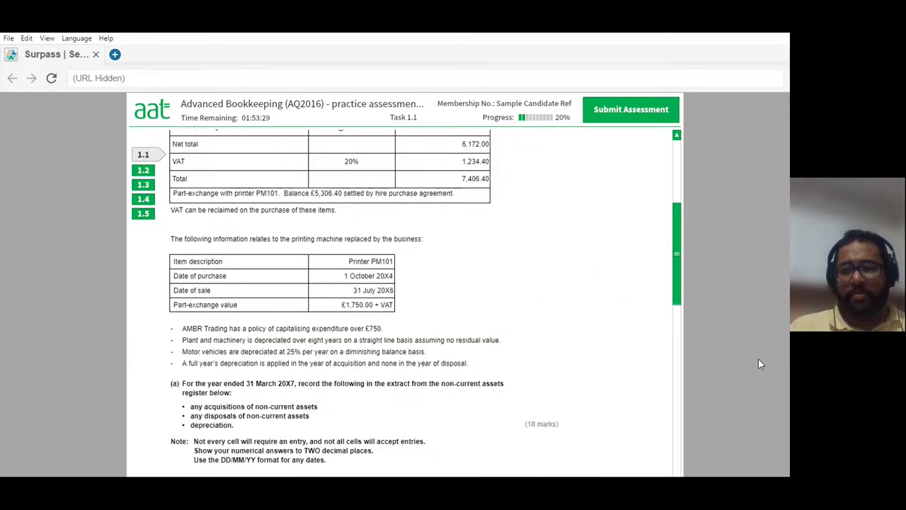
{"action": "scroll", "coordinate": [498, 351], "scroll_direction": "up", "scroll_amount": 2}
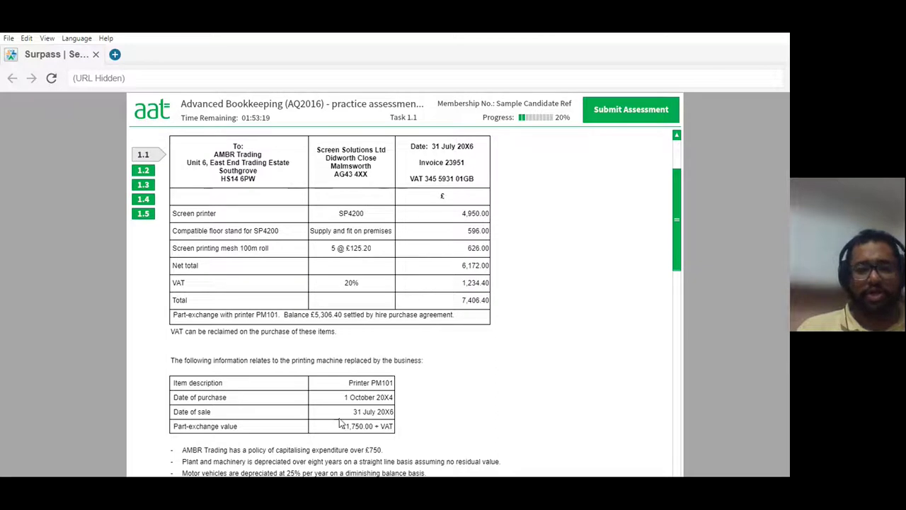
{"action": "scroll", "coordinate": [453, 368], "scroll_direction": "down", "scroll_amount": 1}
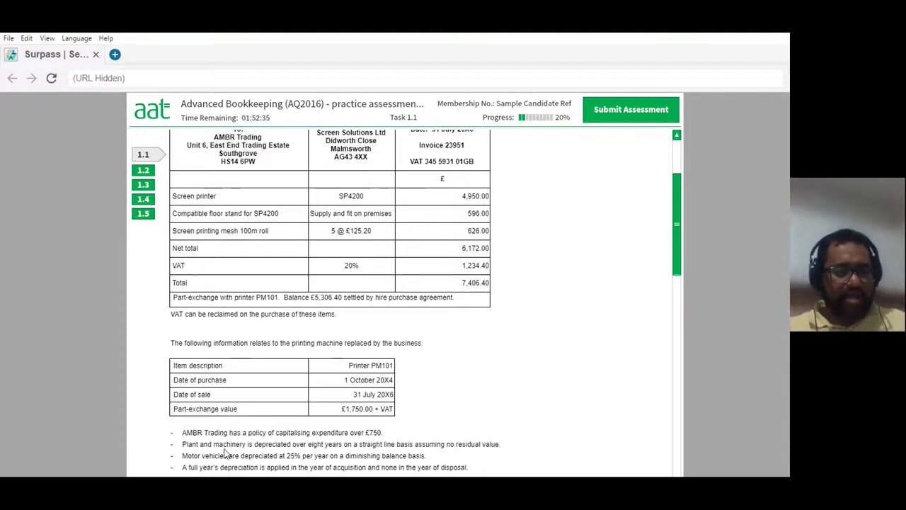
{"action": "scroll", "coordinate": [200, 459], "scroll_direction": "down", "scroll_amount": 1}
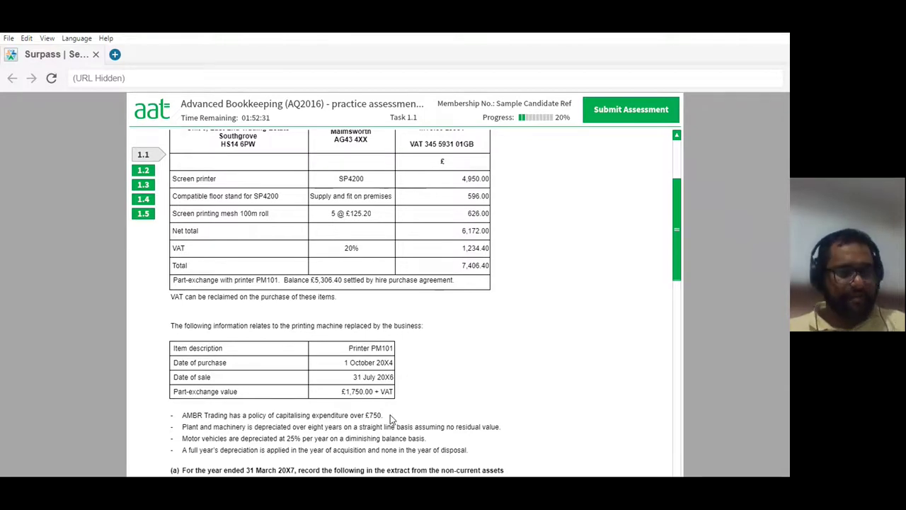
{"action": "scroll", "coordinate": [391, 419], "scroll_direction": "up", "scroll_amount": 1}
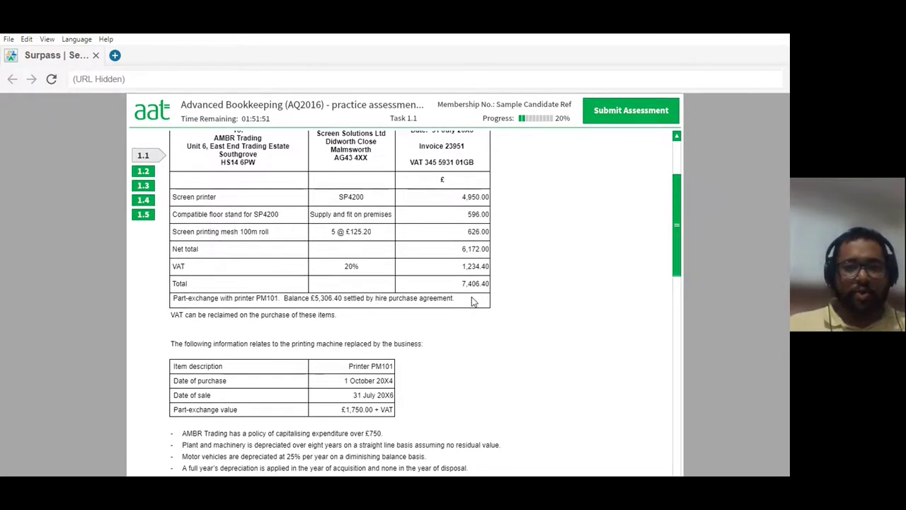
- Record Printer and stand SP4200 as the plant and machinery acquisition, dated 31/07/16 with a cost of 5546.00
{"action": "scroll", "coordinate": [377, 300], "scroll_direction": "down", "scroll_amount": 5}
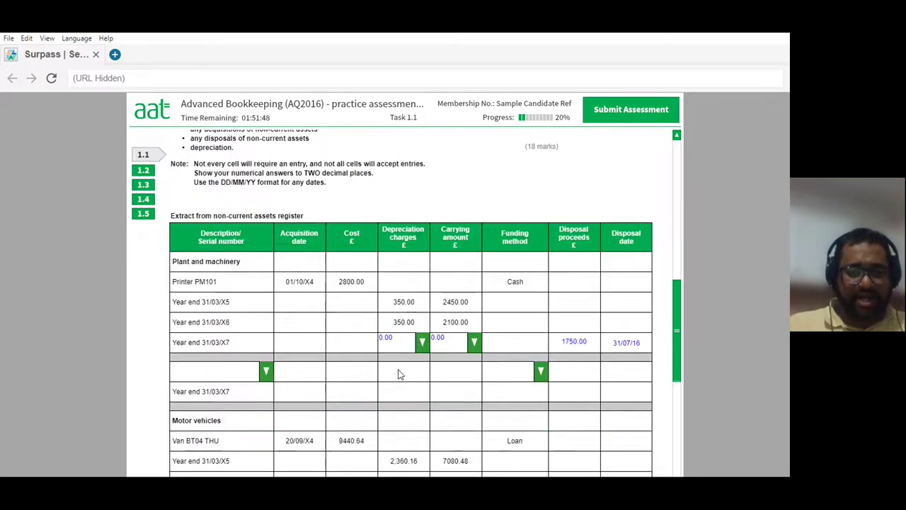
{"action": "left_click", "coordinate": [266, 371]}
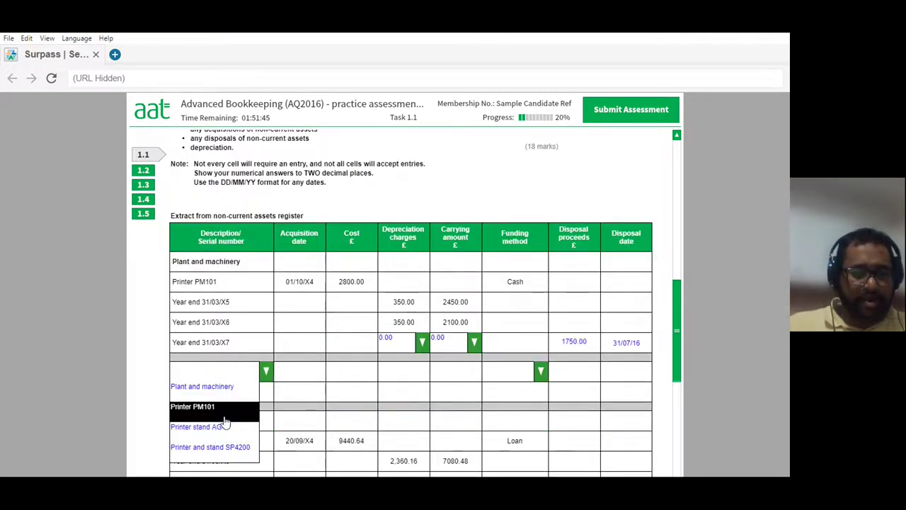
{"action": "left_click", "coordinate": [204, 456]}
{"action": "left_click", "coordinate": [300, 368]}
{"action": "scroll", "coordinate": [354, 369], "scroll_direction": "up", "scroll_amount": 3}
{"action": "scroll", "coordinate": [368, 368], "scroll_direction": "up", "scroll_amount": 3}
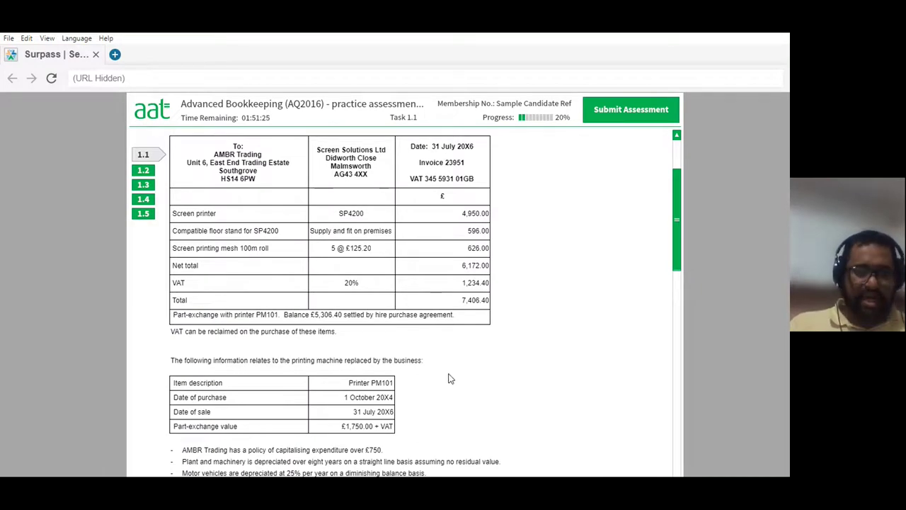
{"action": "scroll", "coordinate": [450, 379], "scroll_direction": "down", "scroll_amount": 1}
{"action": "scroll", "coordinate": [451, 379], "scroll_direction": "down", "scroll_amount": 9}
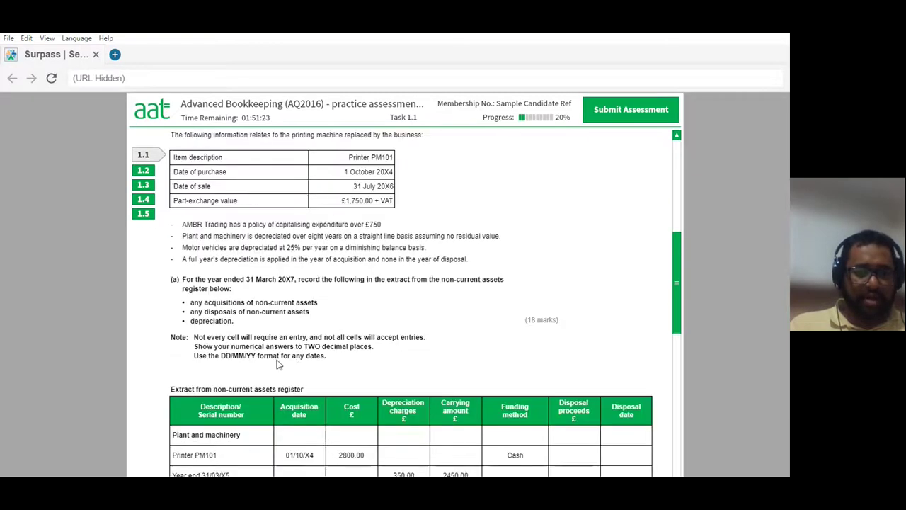
{"action": "scroll", "coordinate": [283, 387], "scroll_direction": "down", "scroll_amount": 2}
{"action": "type", "text": "31/06/16"}
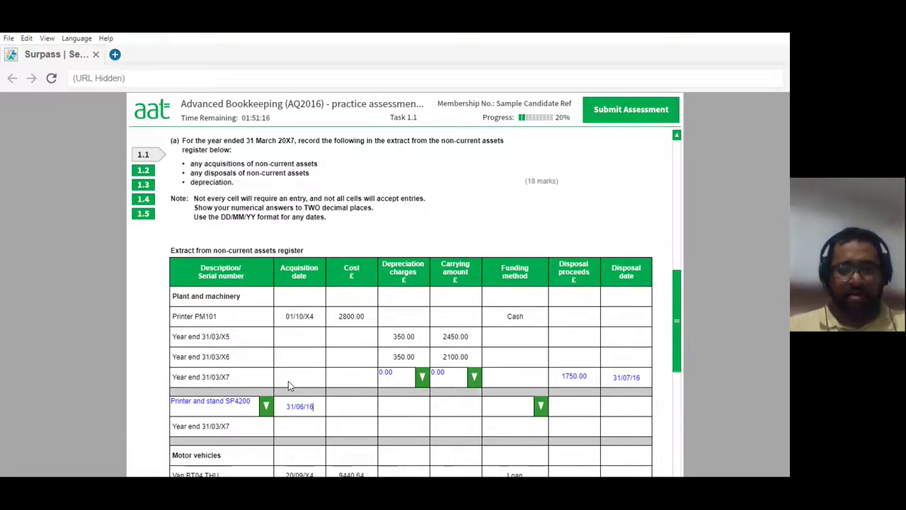
{"action": "type", "text": "7/"}
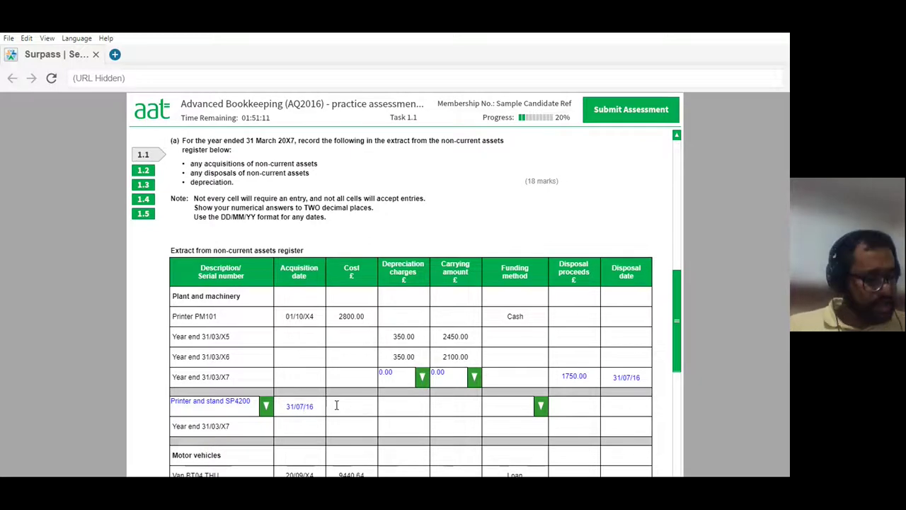
{"action": "type", "text": "554"}
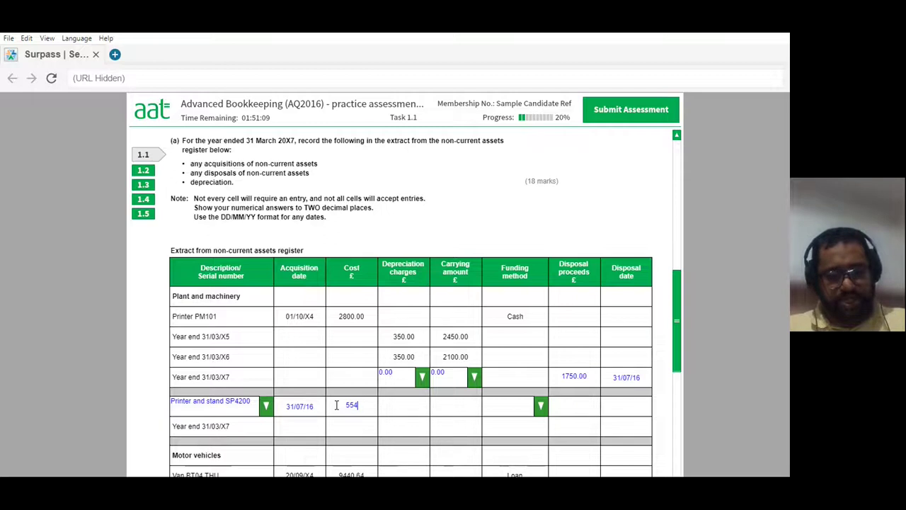
{"action": "type", "text": "0.00"}
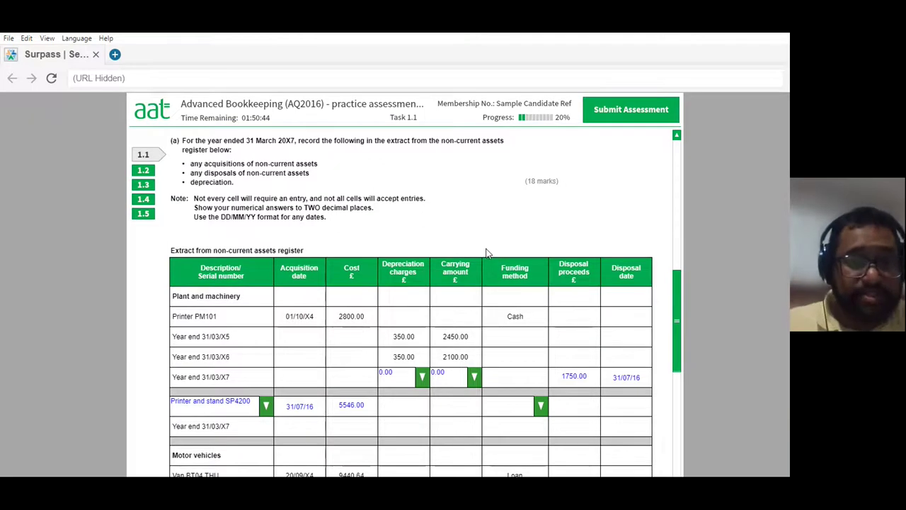
- Enter a depreciation charge of 693.25 and a carrying amount of 4852.75 for Printer and stand SP4200 at year end 31/03/X7
{"action": "scroll", "coordinate": [286, 301], "scroll_direction": "up", "scroll_amount": 1}
{"action": "scroll", "coordinate": [296, 300], "scroll_direction": "up", "scroll_amount": 2}
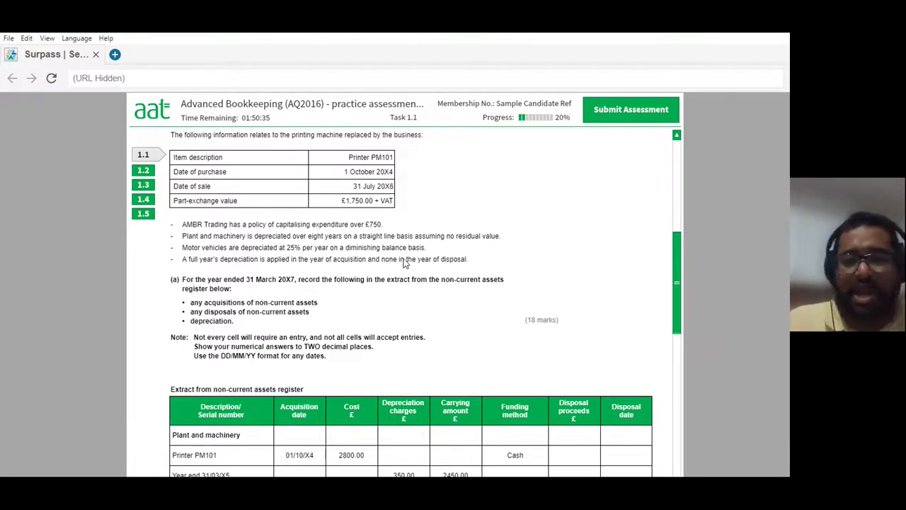
{"action": "scroll", "coordinate": [471, 264], "scroll_direction": "down", "scroll_amount": 3}
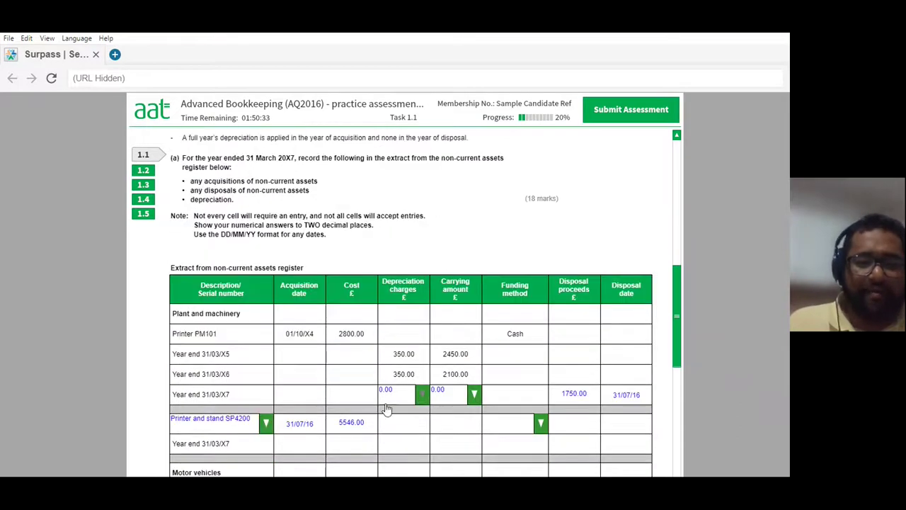
{"action": "scroll", "coordinate": [385, 409], "scroll_direction": "down", "scroll_amount": 1}
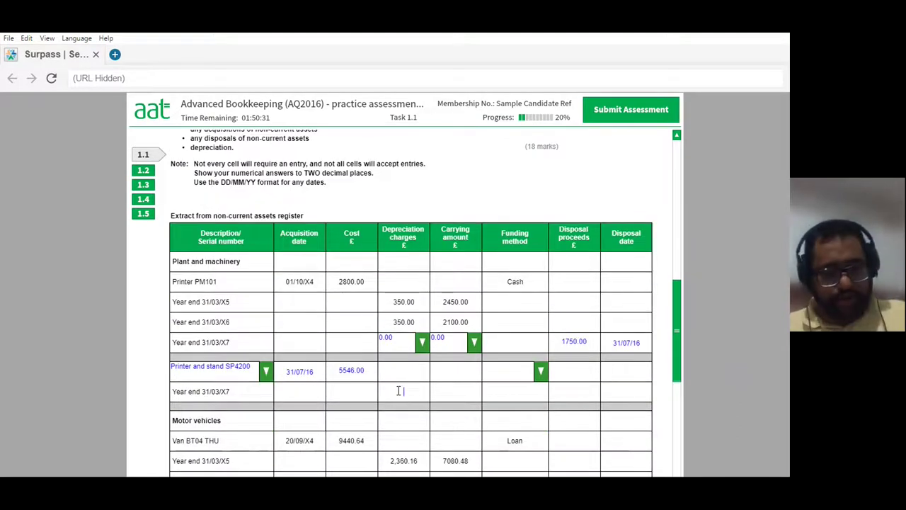
{"action": "left_click", "coordinate": [398, 390]}
{"action": "type", "text": "69"}
{"action": "type", "text": "3"}
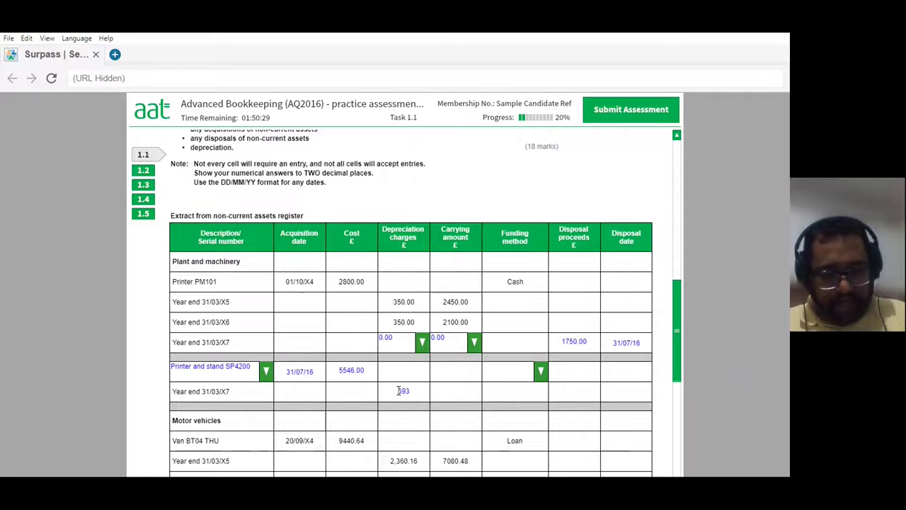
{"action": "type", "text": ".25"}
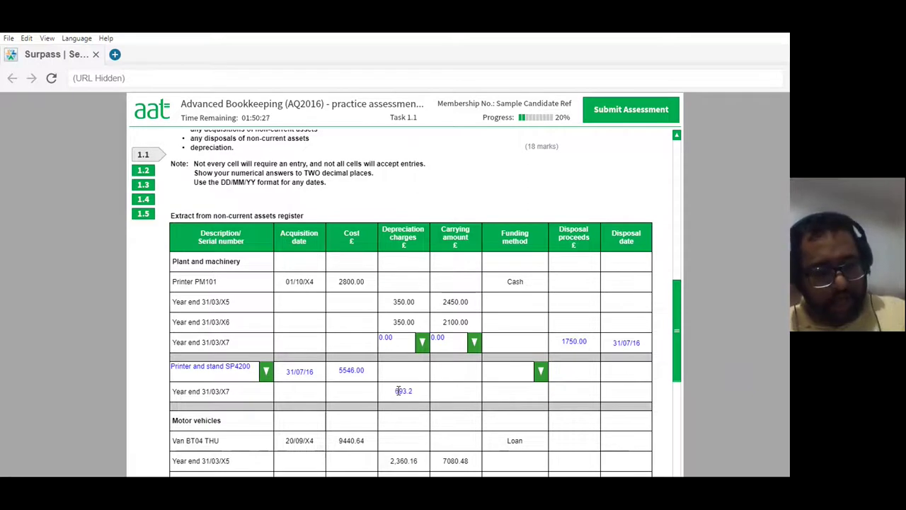
{"action": "key", "text": "Tab"}
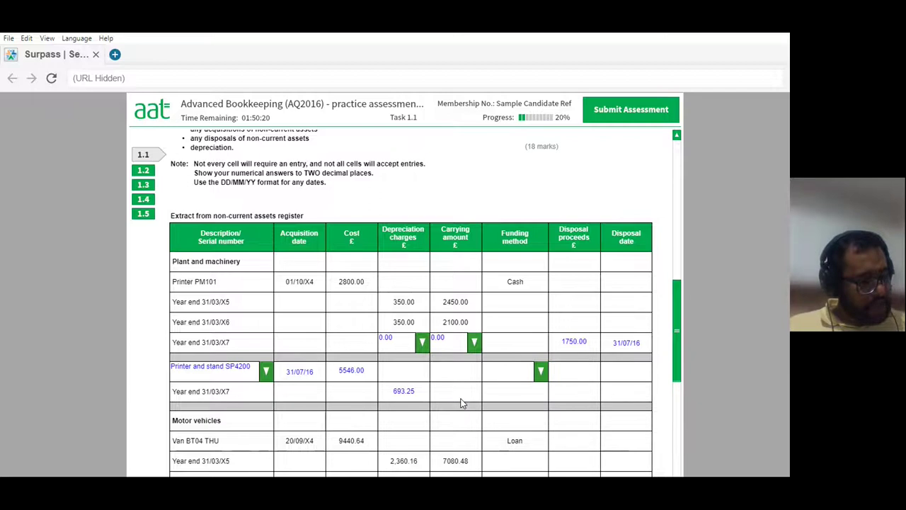
{"action": "type", "text": "4852.75"}
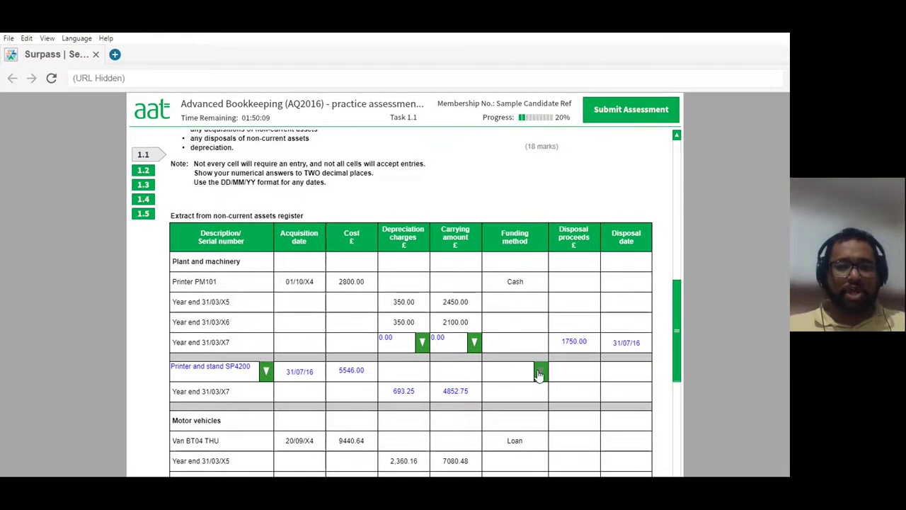
- Set the funding method of Printer and stand SP4200 to Hire purchase
{"action": "left_click", "coordinate": [540, 371]}
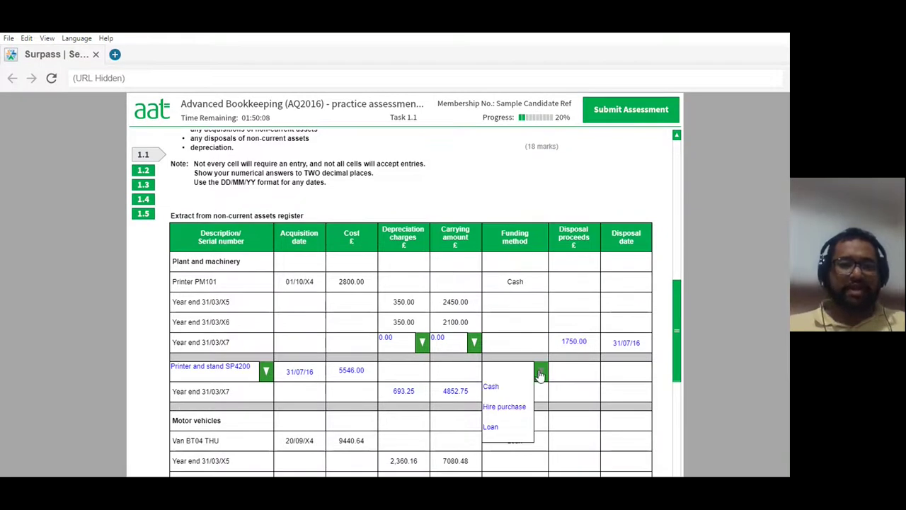
{"action": "left_click", "coordinate": [505, 408]}
{"action": "left_click", "coordinate": [573, 390]}
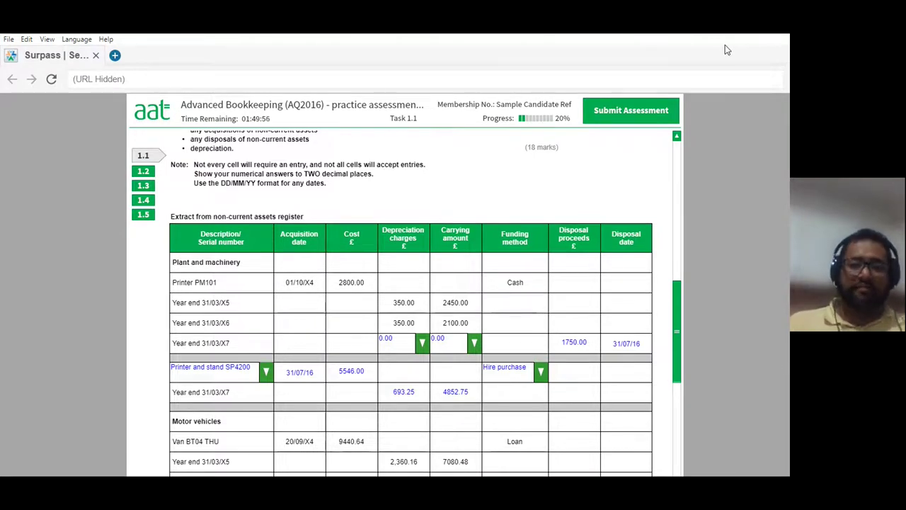
- Examine the two vans' register entries and the depreciation policy for motor vehicles
{"action": "scroll", "coordinate": [449, 304], "scroll_direction": "down", "scroll_amount": 2}
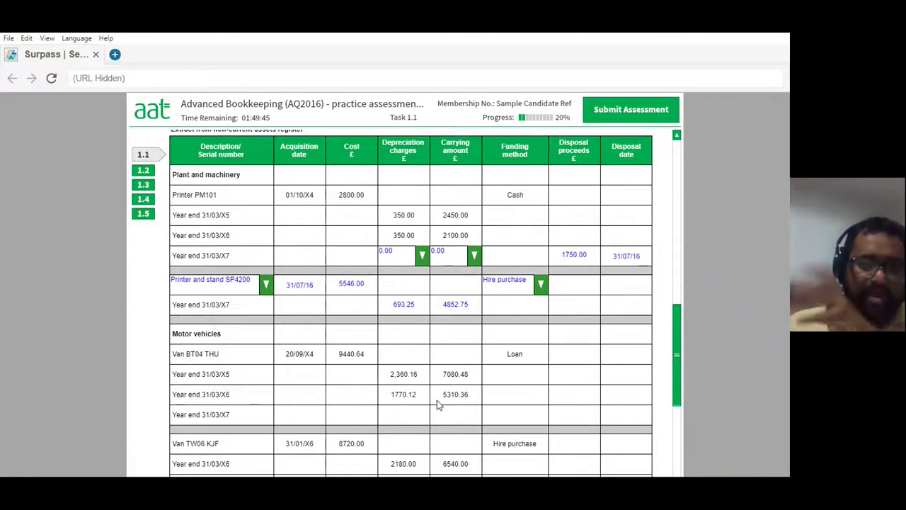
{"action": "scroll", "coordinate": [437, 404], "scroll_direction": "down", "scroll_amount": 2}
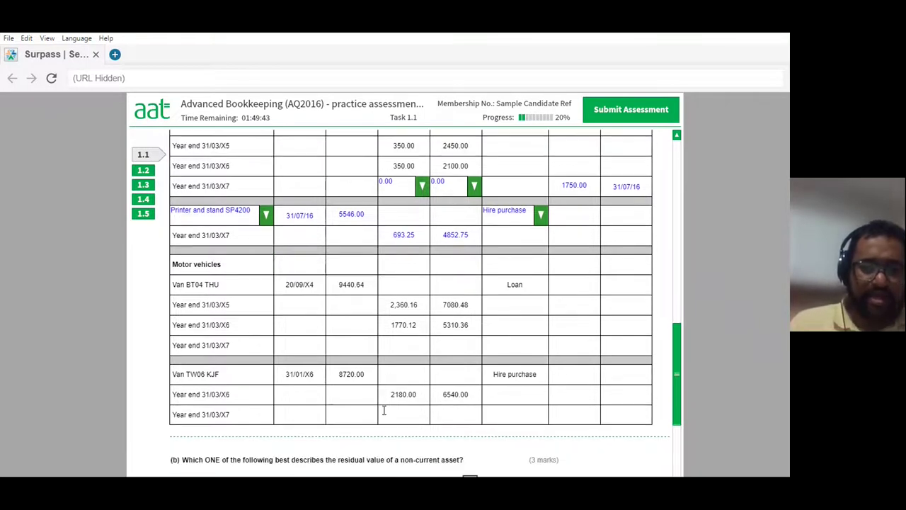
{"action": "scroll", "coordinate": [443, 402], "scroll_direction": "up", "scroll_amount": 1}
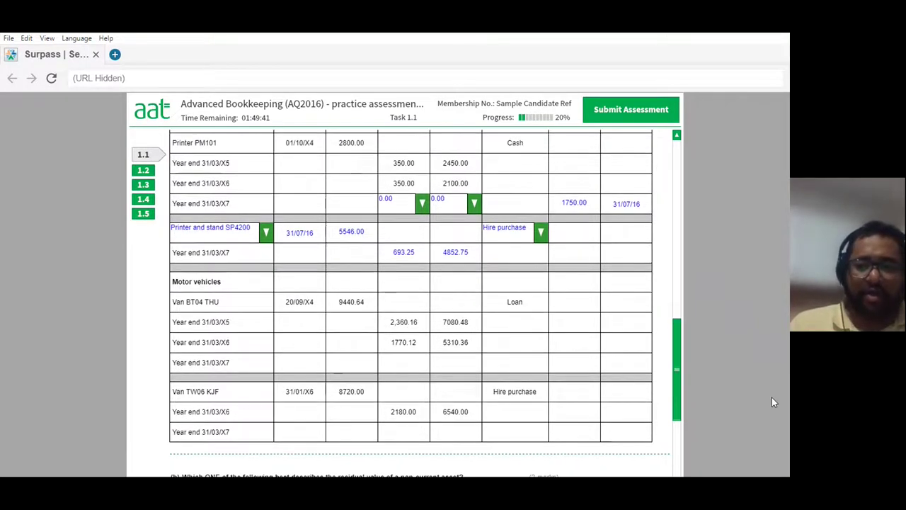
{"action": "scroll", "coordinate": [676, 366], "scroll_direction": "up", "scroll_amount": 4}
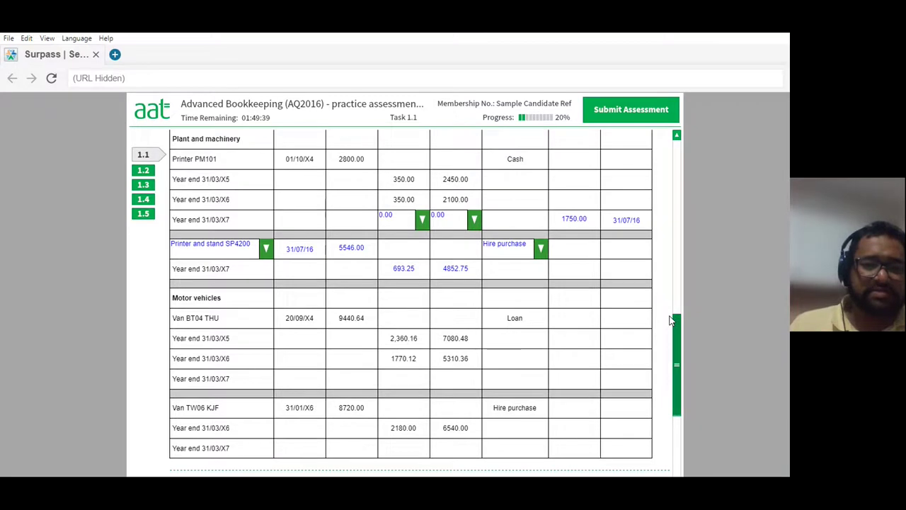
{"action": "scroll", "coordinate": [668, 368], "scroll_direction": "down", "scroll_amount": 3}
{"action": "scroll", "coordinate": [668, 372], "scroll_direction": "down", "scroll_amount": 2}
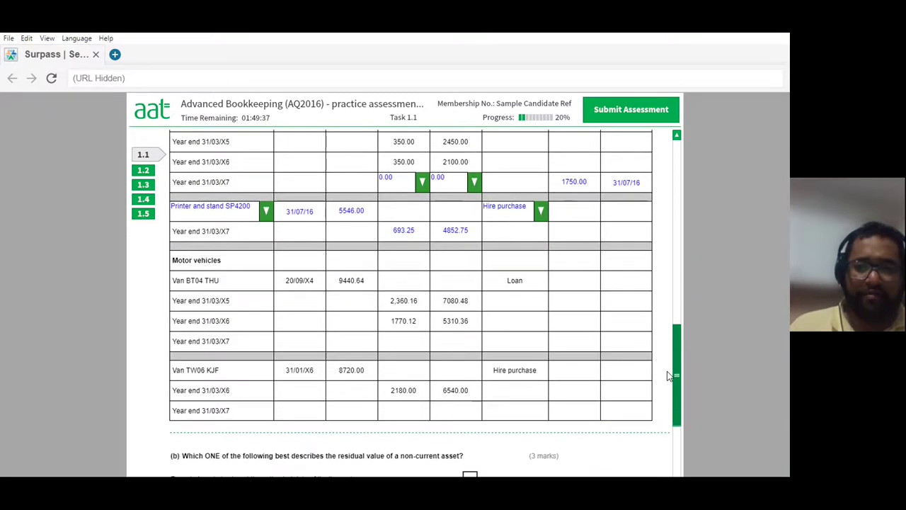
{"action": "scroll", "coordinate": [662, 198], "scroll_direction": "up", "scroll_amount": 15}
{"action": "scroll", "coordinate": [665, 225], "scroll_direction": "down", "scroll_amount": 8}
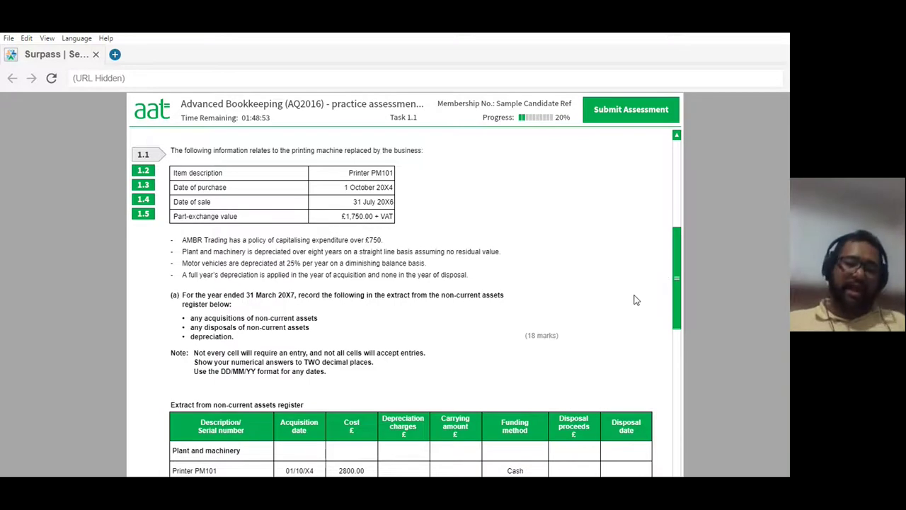
- Enter a depreciation charge of 1327.59 and a carrying amount of 3982.77 for Van BT04 THU at year end 31/03/X7
{"action": "scroll", "coordinate": [634, 304], "scroll_direction": "down", "scroll_amount": 1}
{"action": "scroll", "coordinate": [632, 305], "scroll_direction": "down", "scroll_amount": 5}
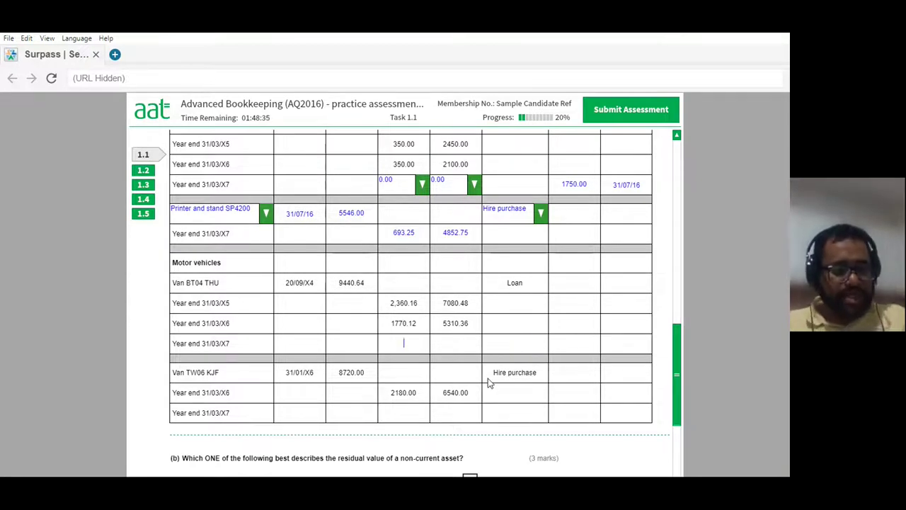
{"action": "type", "text": "3"}
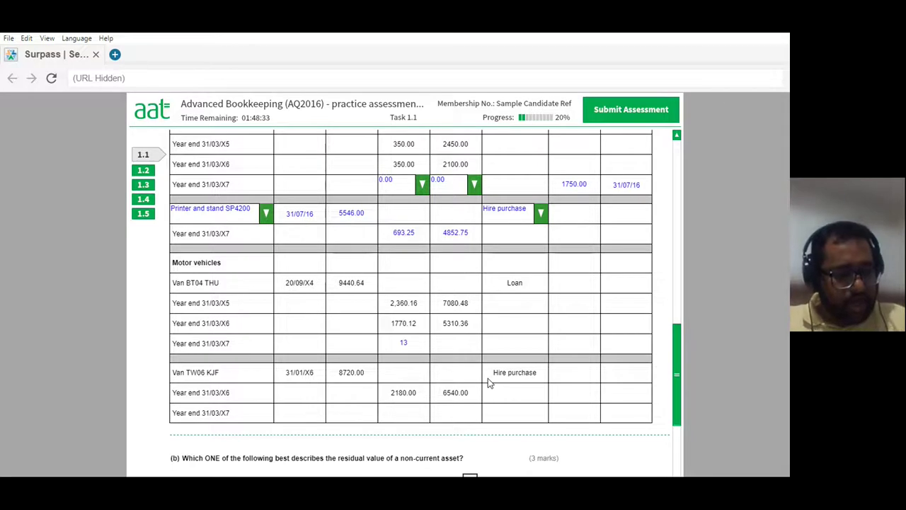
{"action": "type", "text": "27.59"}
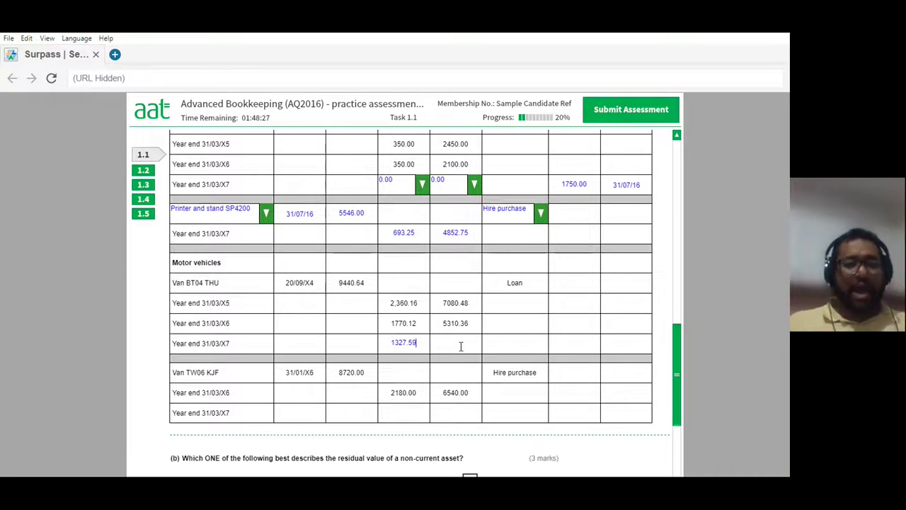
{"action": "key", "text": "Tab"}
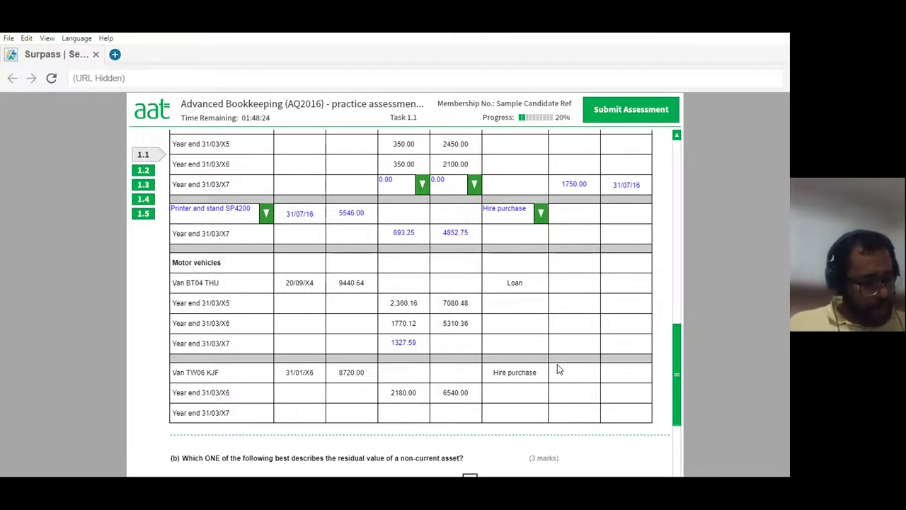
{"action": "type", "text": "3982"}
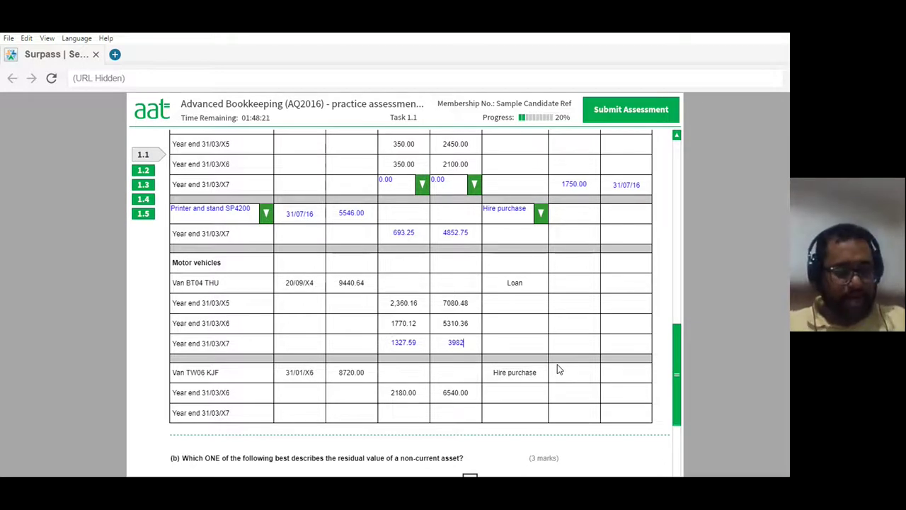
{"action": "type", "text": ".77"}
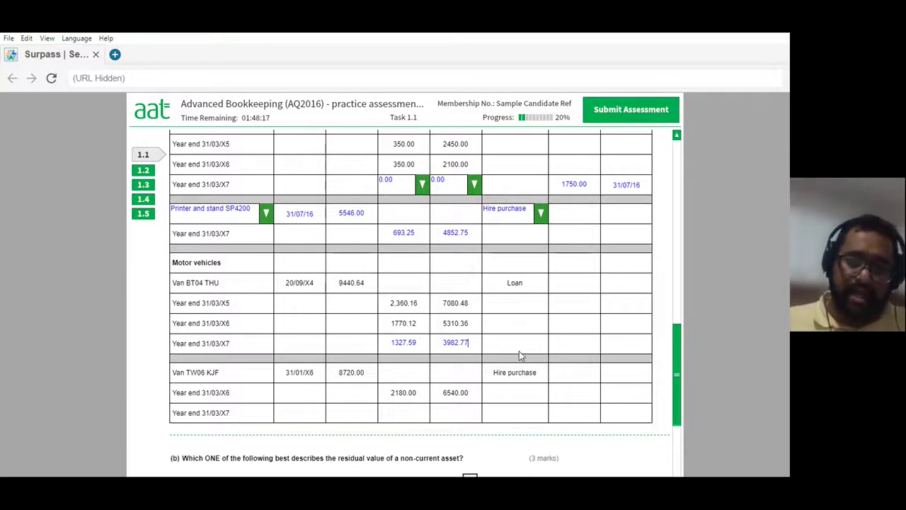
{"action": "left_click_drag", "start_coordinate": [441, 341], "coordinate": [472, 343]}
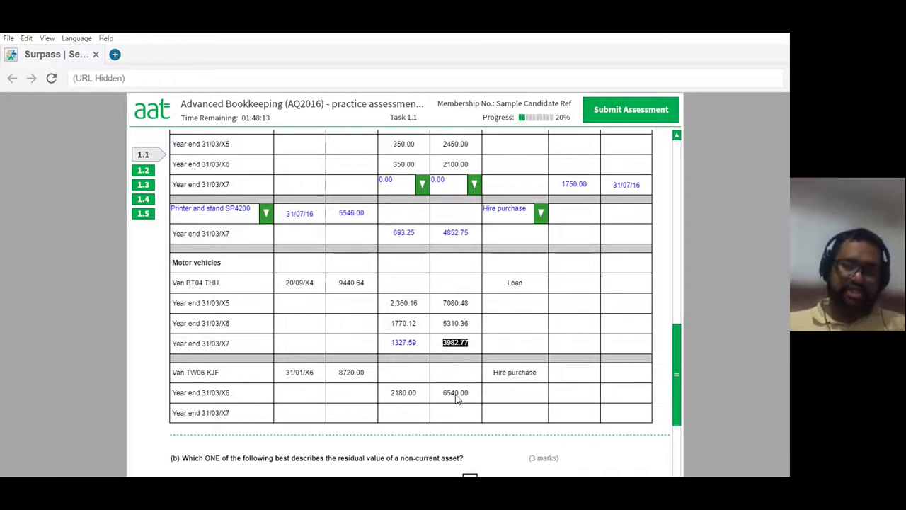
- Enter a depreciation charge of 1635.00 and a carrying amount of 4905.00 for Van TW06 KJF at year end 31/03/X7
{"action": "left_click", "coordinate": [402, 419]}
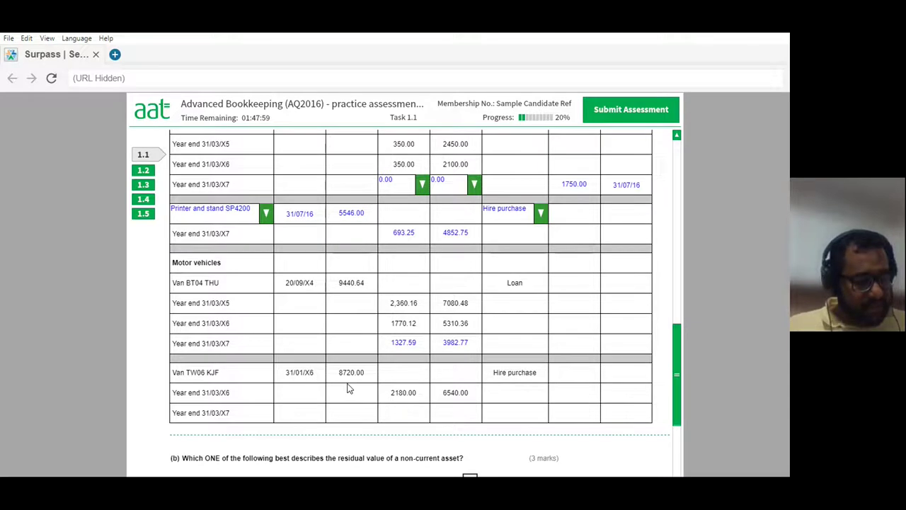
{"action": "type", "text": "635.00"}
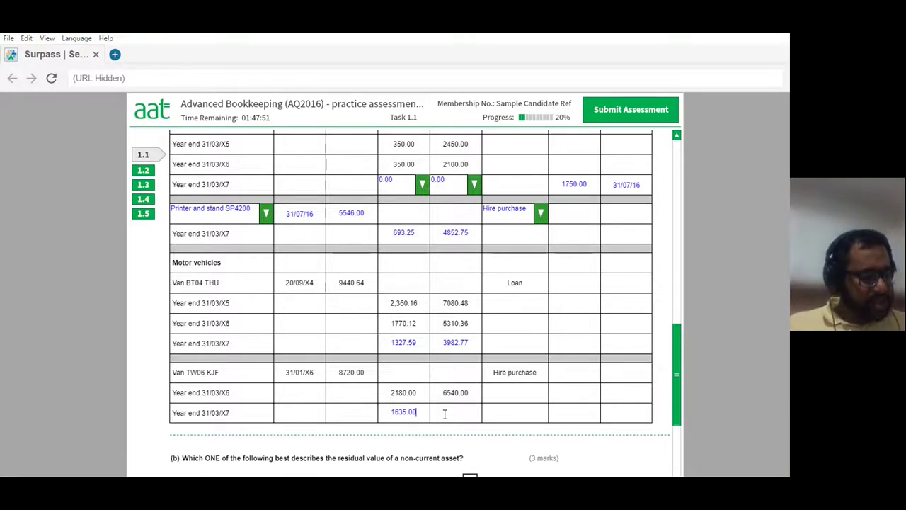
{"action": "left_click", "coordinate": [450, 414]}
{"action": "type", "text": "490"}
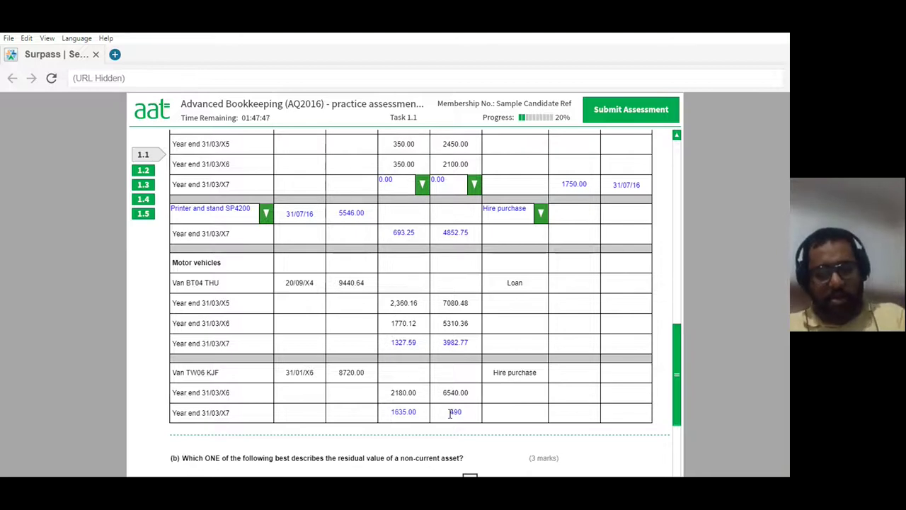
{"action": "type", "text": "5.00"}
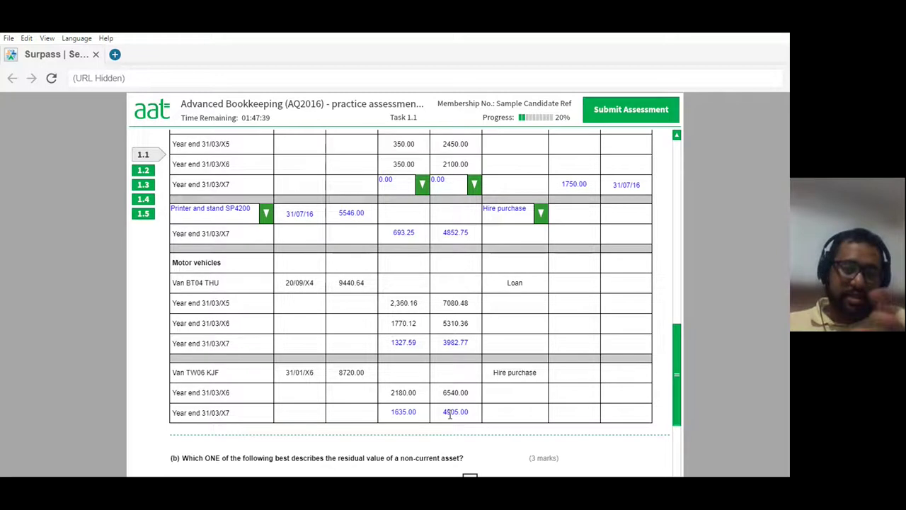
{"action": "left_click_drag", "start_coordinate": [417, 412], "coordinate": [371, 409]}
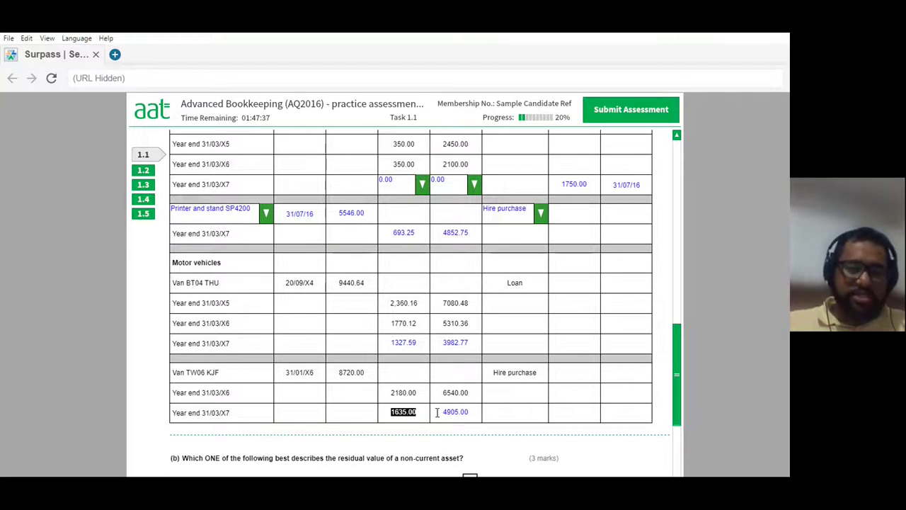
{"action": "left_click_drag", "start_coordinate": [438, 412], "coordinate": [510, 417]}
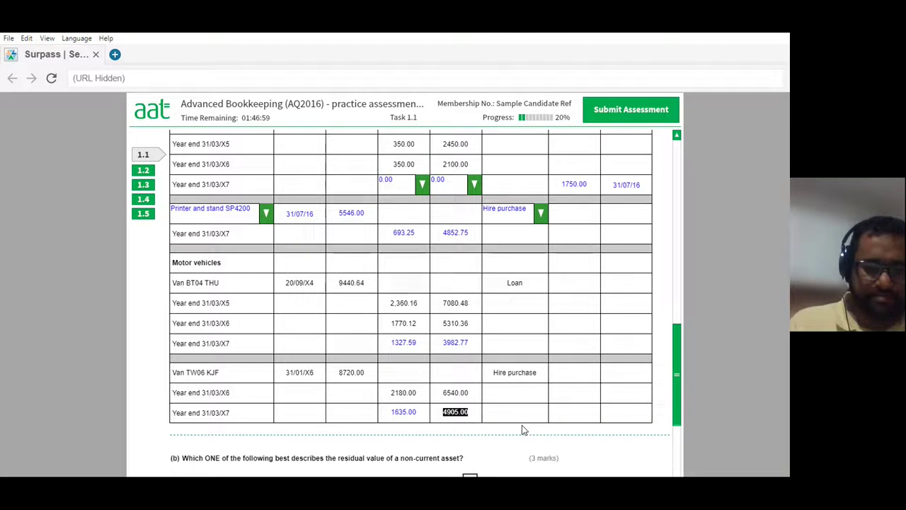
- Answer part (b) on residual value with "Expected market value at the estimated date of its disposal."
{"action": "scroll", "coordinate": [521, 428], "scroll_direction": "down", "scroll_amount": 1}
{"action": "scroll", "coordinate": [522, 429], "scroll_direction": "down", "scroll_amount": 2}
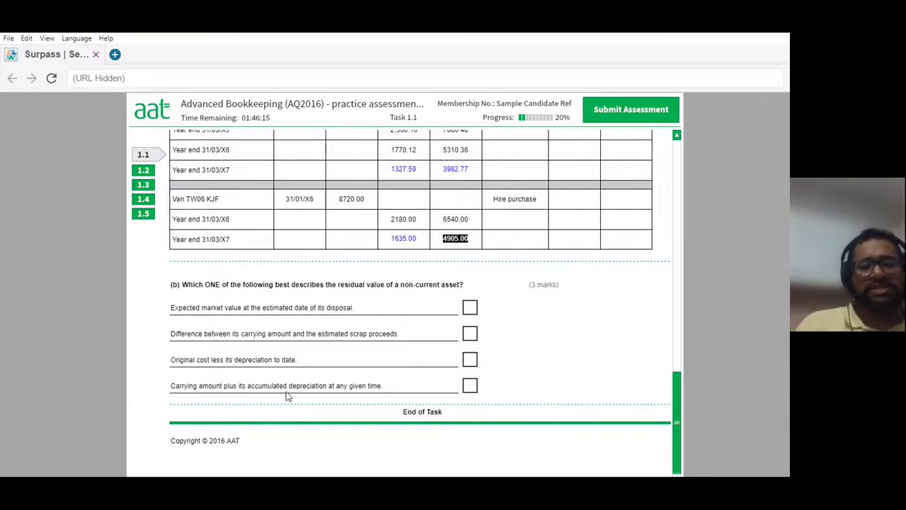
{"action": "scroll", "coordinate": [409, 408], "scroll_direction": "up", "scroll_amount": 3}
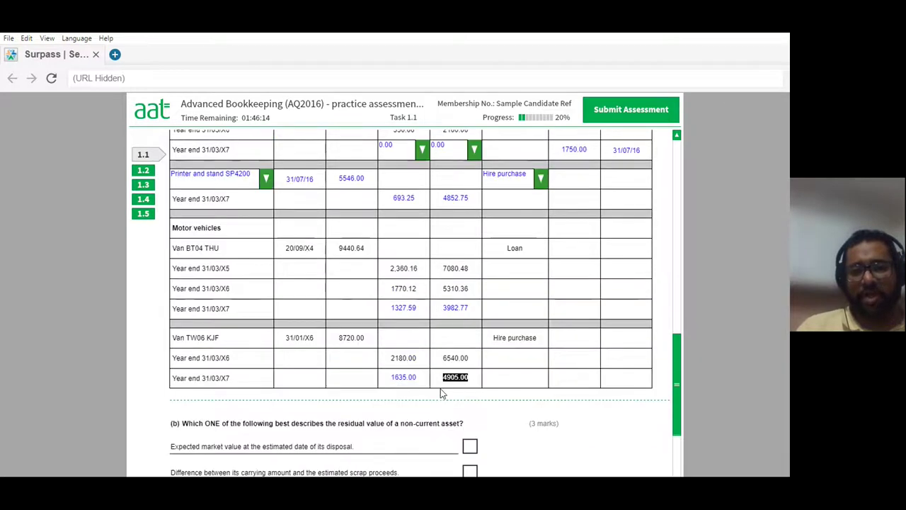
{"action": "scroll", "coordinate": [415, 380], "scroll_direction": "down", "scroll_amount": 1}
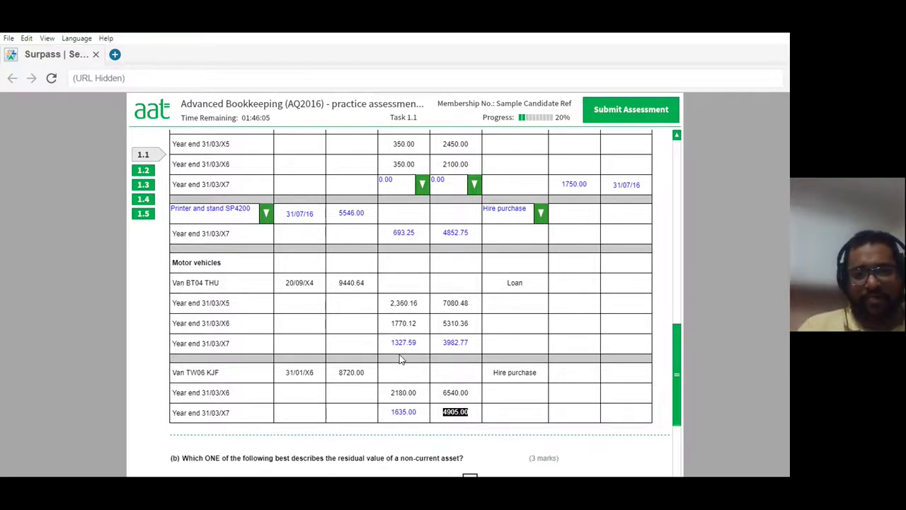
{"action": "left_click_drag", "start_coordinate": [441, 342], "coordinate": [472, 343]}
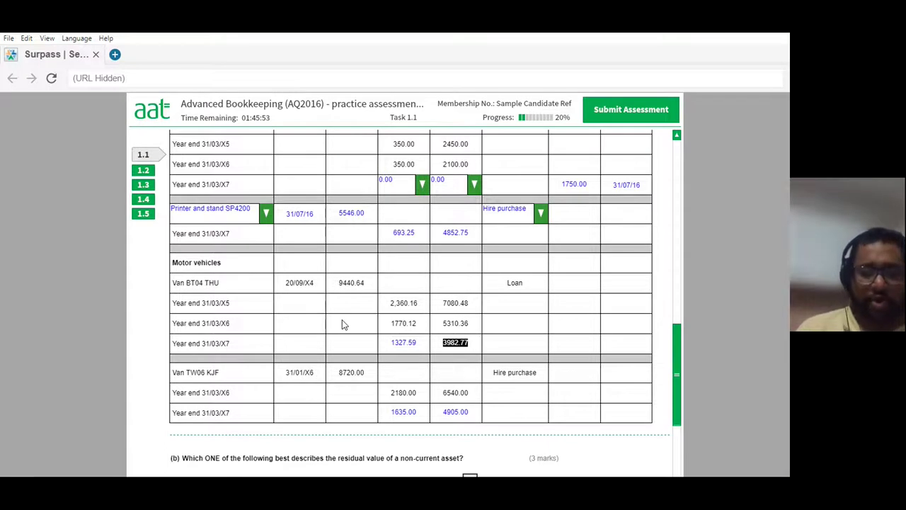
{"action": "scroll", "coordinate": [341, 324], "scroll_direction": "down", "scroll_amount": 5}
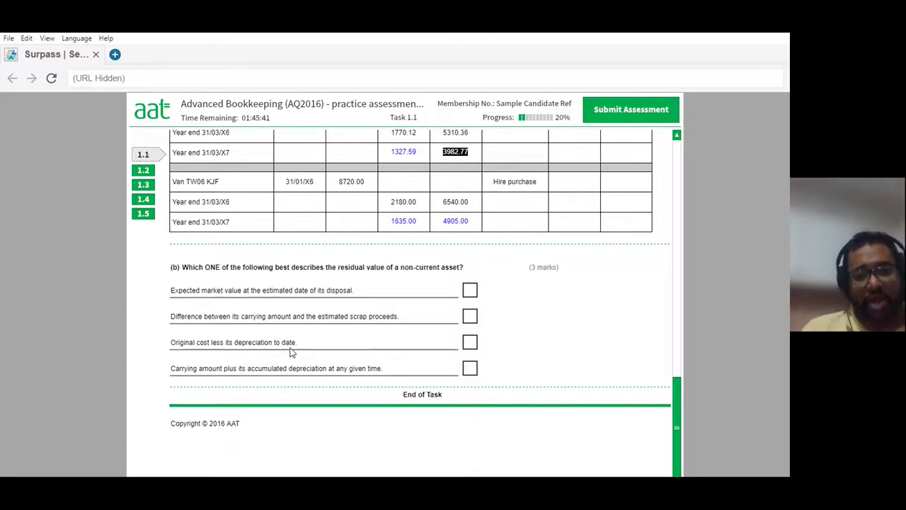
{"action": "scroll", "coordinate": [291, 350], "scroll_direction": "up", "scroll_amount": 5}
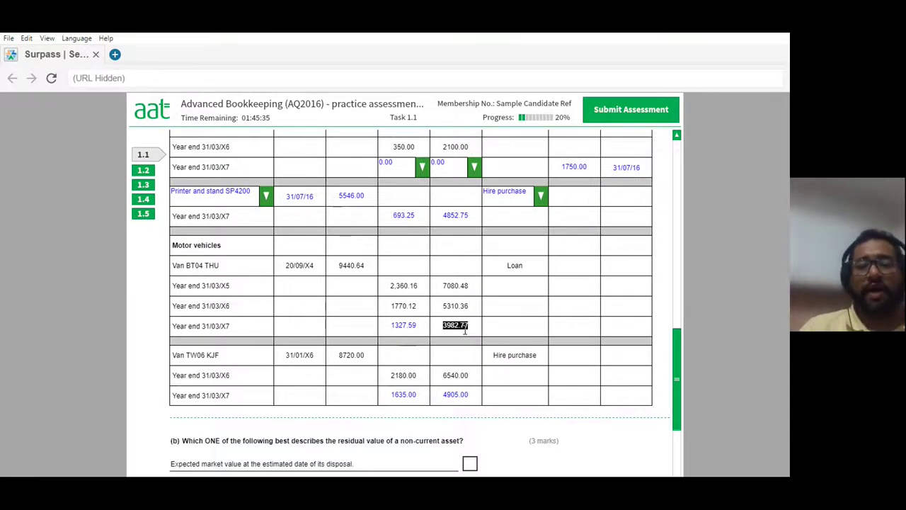
{"action": "scroll", "coordinate": [465, 330], "scroll_direction": "down", "scroll_amount": 2}
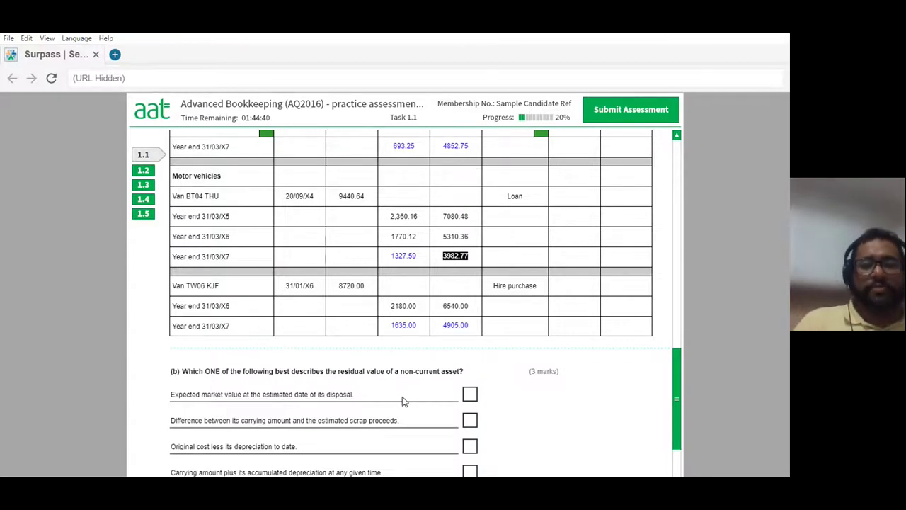
{"action": "left_click", "coordinate": [470, 397]}
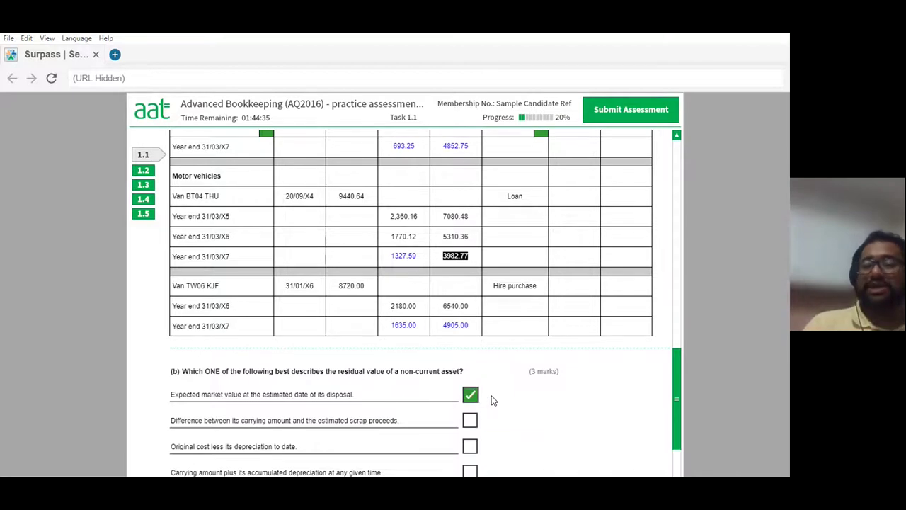
{"action": "scroll", "coordinate": [494, 400], "scroll_direction": "down", "scroll_amount": 1}
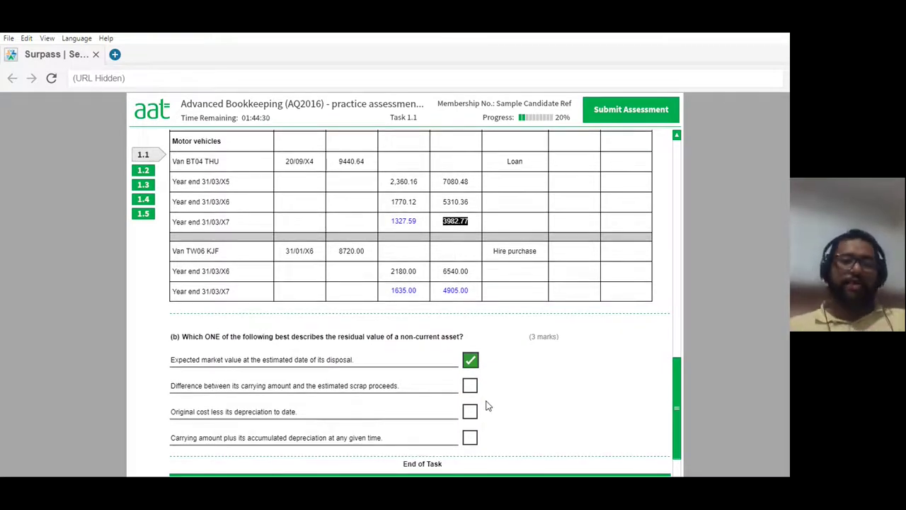
{"action": "scroll", "coordinate": [393, 413], "scroll_direction": "down", "scroll_amount": 3}
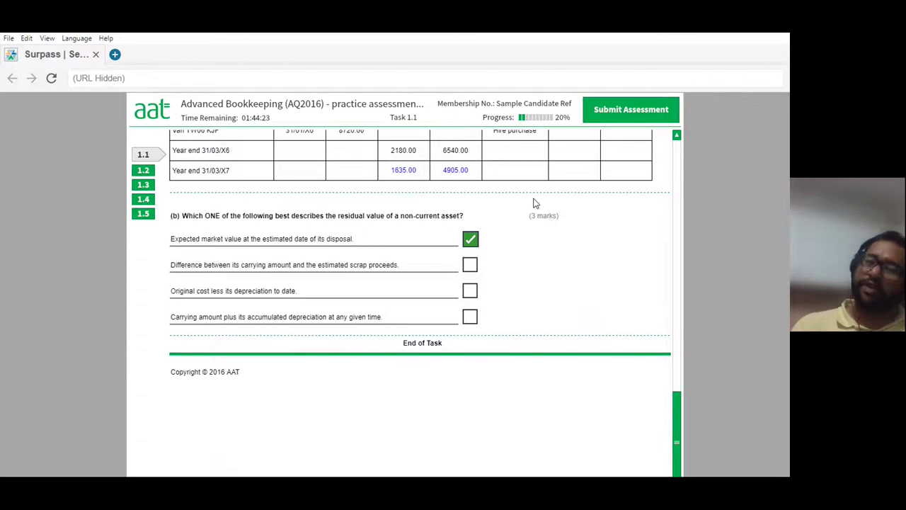
- Open task 1.2 and enter 3000 as the accumulated depreciation of the original equipment
{"action": "left_click", "coordinate": [143, 170]}
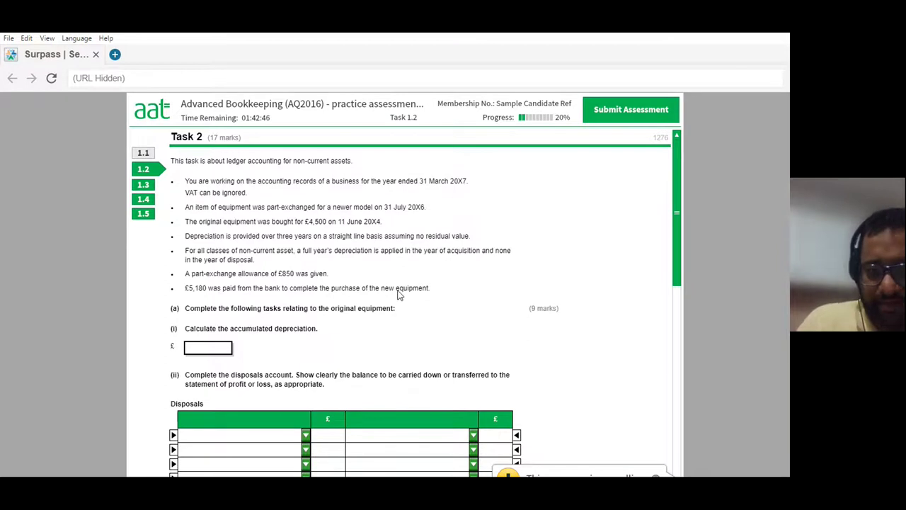
{"action": "scroll", "coordinate": [423, 296], "scroll_direction": "down", "scroll_amount": 1}
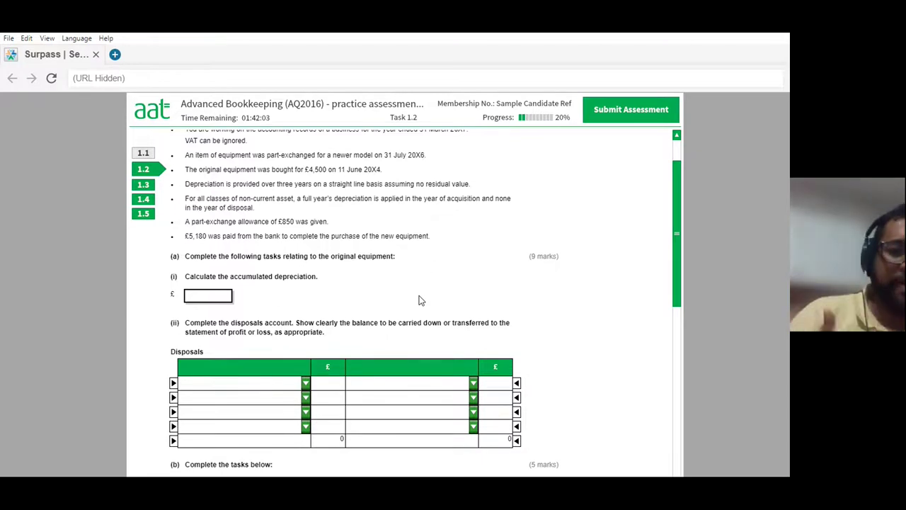
{"action": "scroll", "coordinate": [371, 320], "scroll_direction": "up", "scroll_amount": 1}
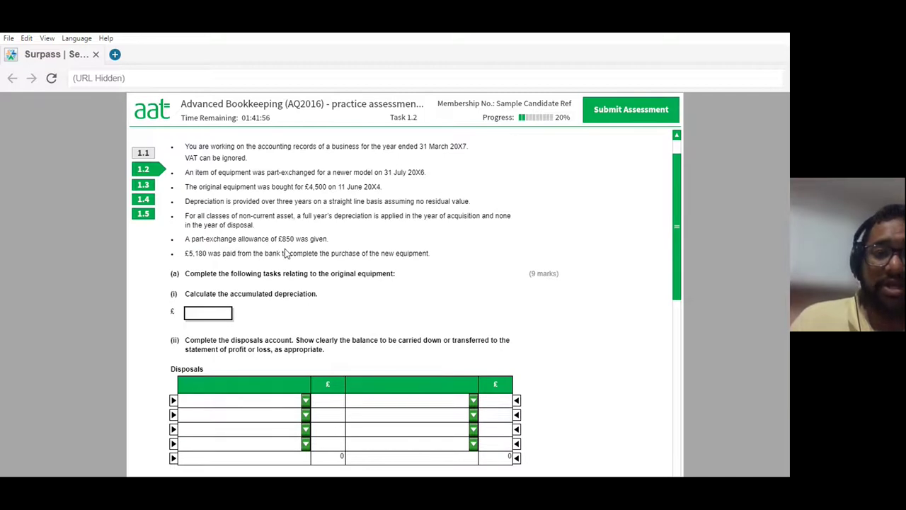
{"action": "scroll", "coordinate": [285, 252], "scroll_direction": "up", "scroll_amount": 1}
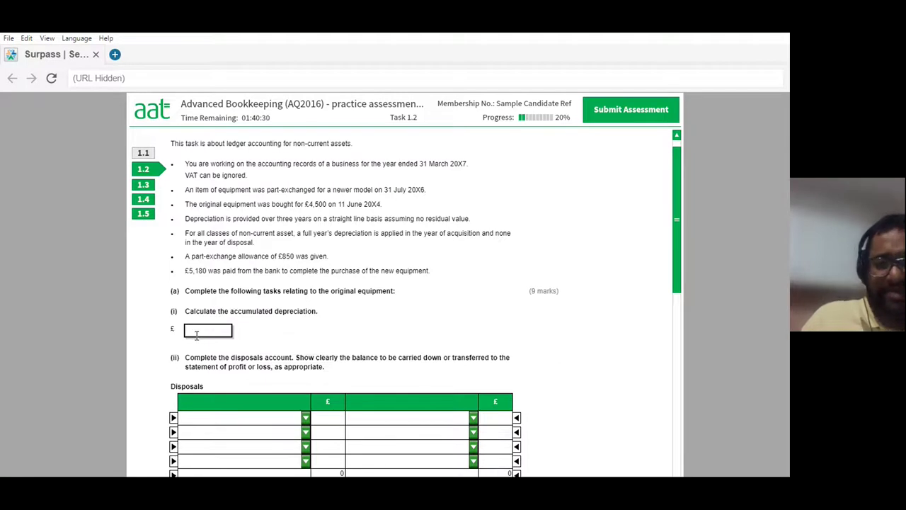
{"action": "type", "text": "3000"}
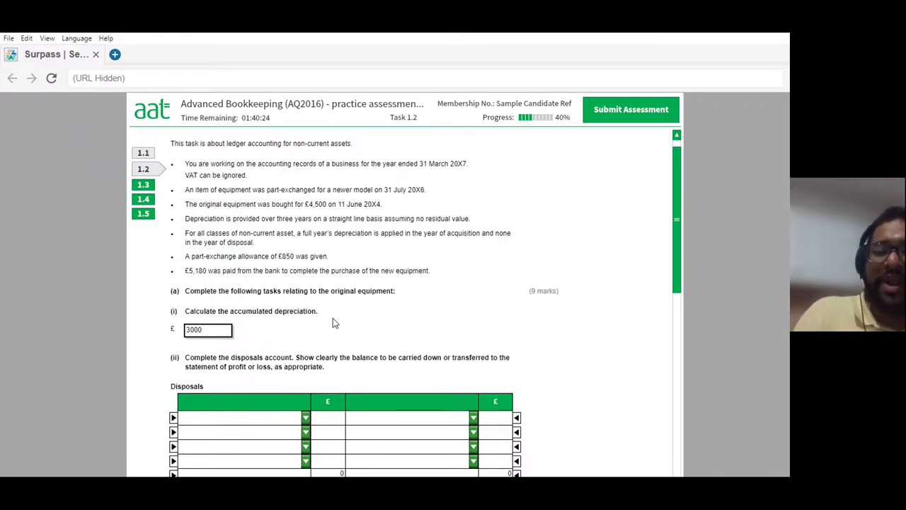
- Review the disposals account requirement, switch to the blank T-accounts workbook in Excel and snap it to the right half of the screen
{"action": "scroll", "coordinate": [336, 323], "scroll_direction": "down", "scroll_amount": 4}
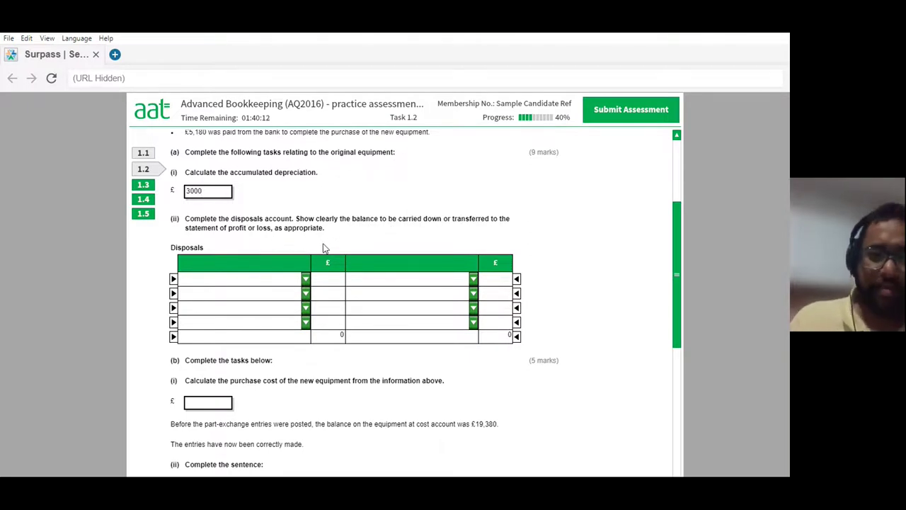
{"action": "scroll", "coordinate": [323, 249], "scroll_direction": "up", "scroll_amount": 3}
{"action": "scroll", "coordinate": [323, 248], "scroll_direction": "up", "scroll_amount": 1}
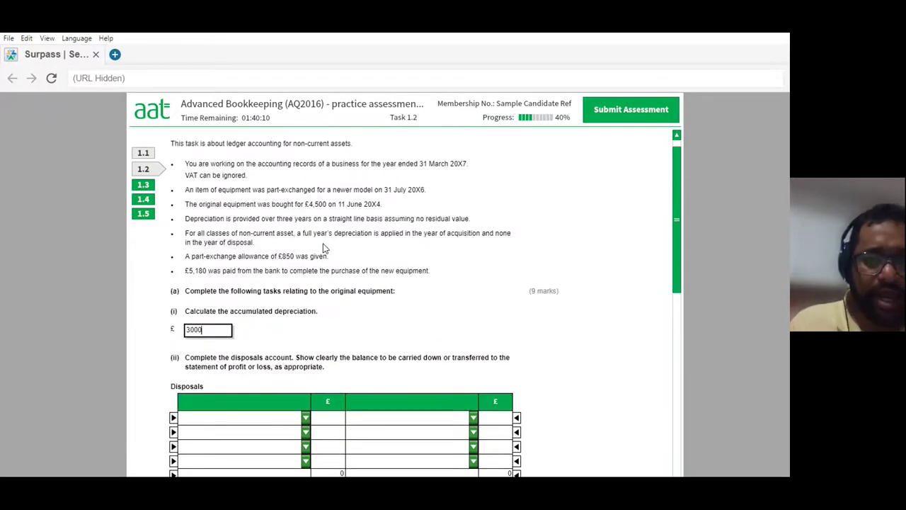
{"action": "scroll", "coordinate": [324, 248], "scroll_direction": "down", "scroll_amount": 2}
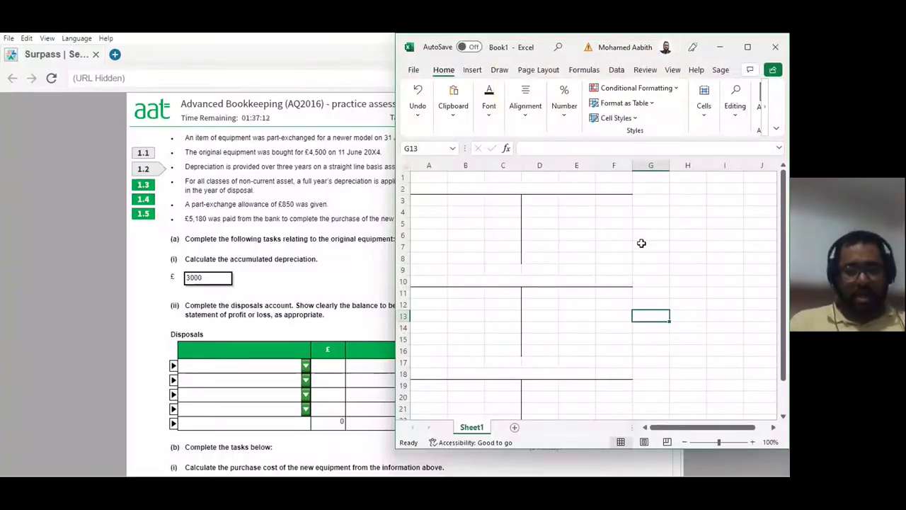
{"action": "key", "text": "super+Left"}
{"action": "key", "text": "super+Right"}
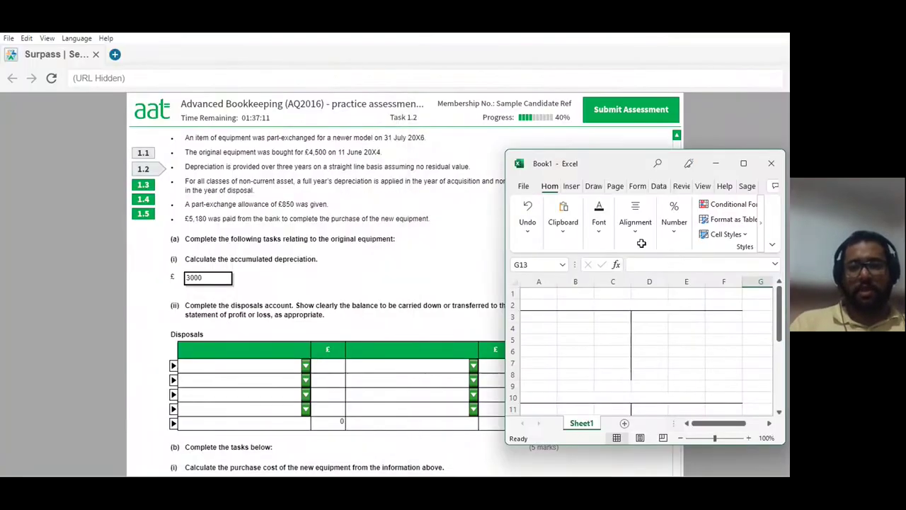
{"action": "key", "text": "super+Right"}
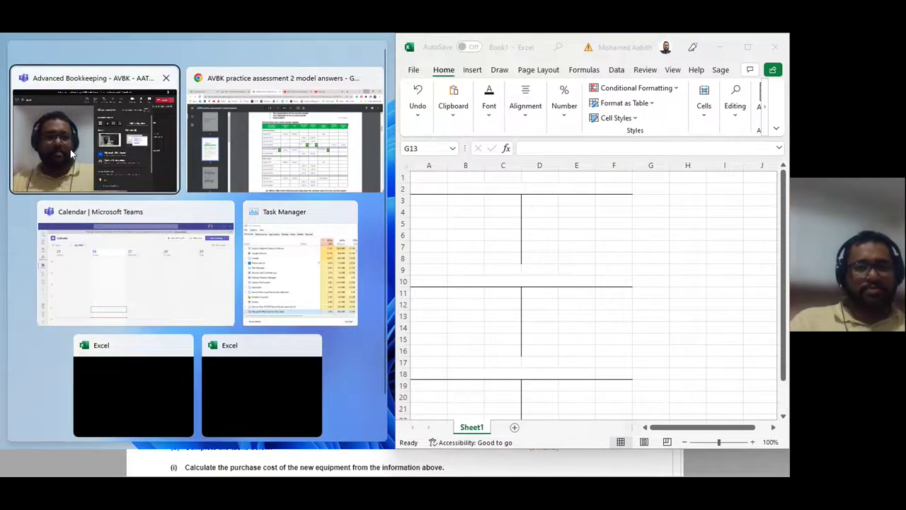
{"action": "left_click", "coordinate": [296, 130]}
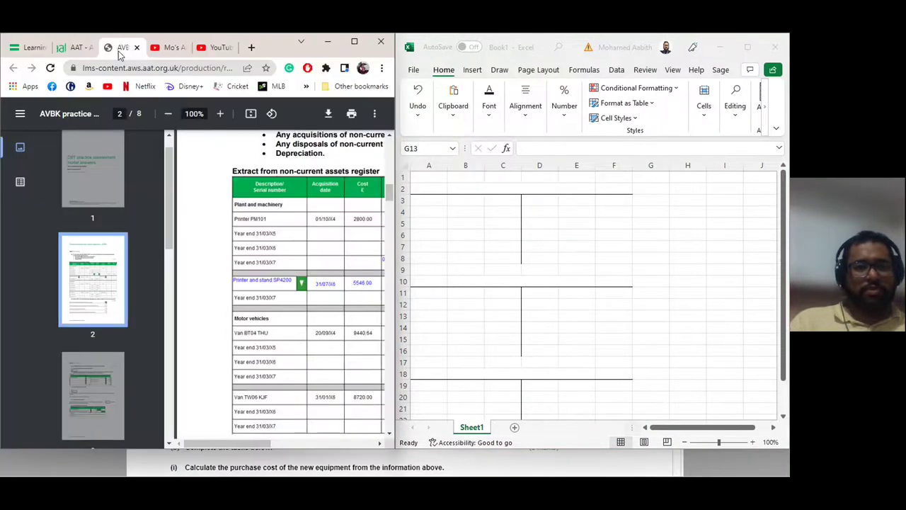
{"action": "left_click", "coordinate": [76, 48]}
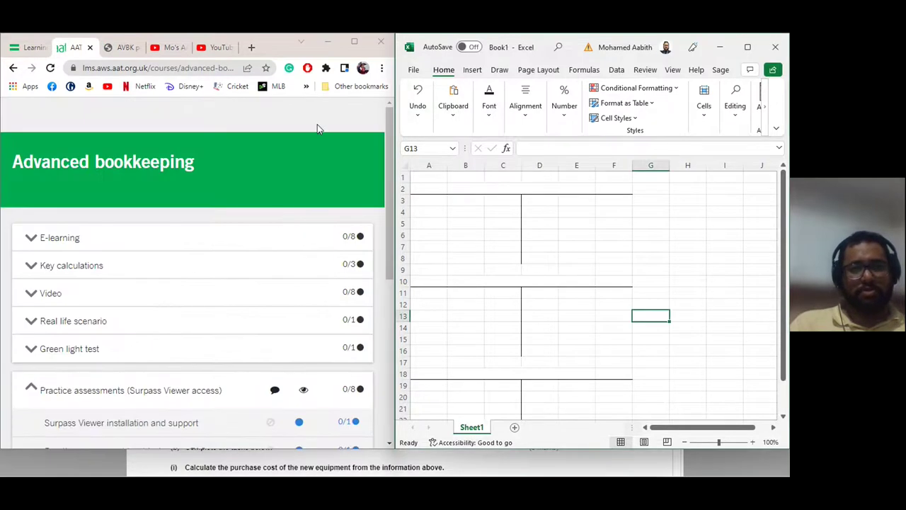
{"action": "left_click", "coordinate": [345, 456]}
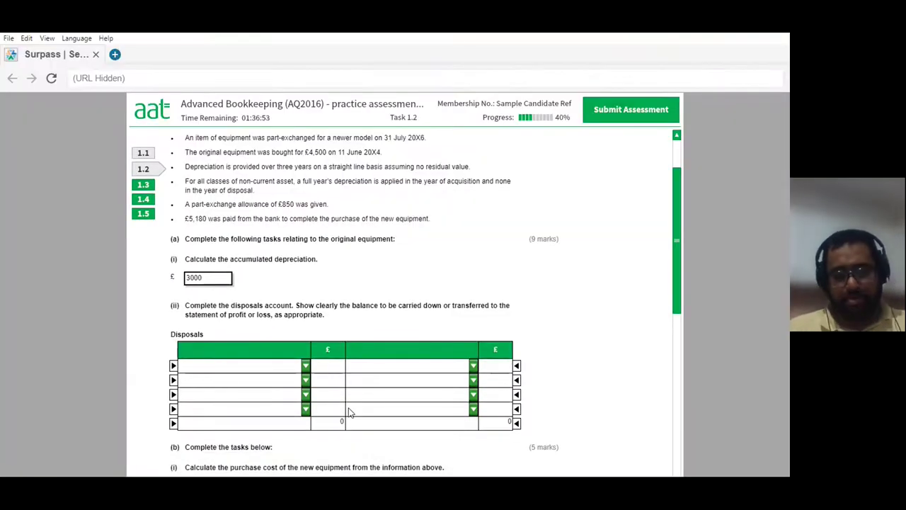
- Take the Surpass Viewer out of full screen and snap it beside the Excel workbook with the Task 2 facts in view
{"action": "left_click", "coordinate": [34, 40]}
{"action": "mouse_move", "coordinate": [47, 38]}
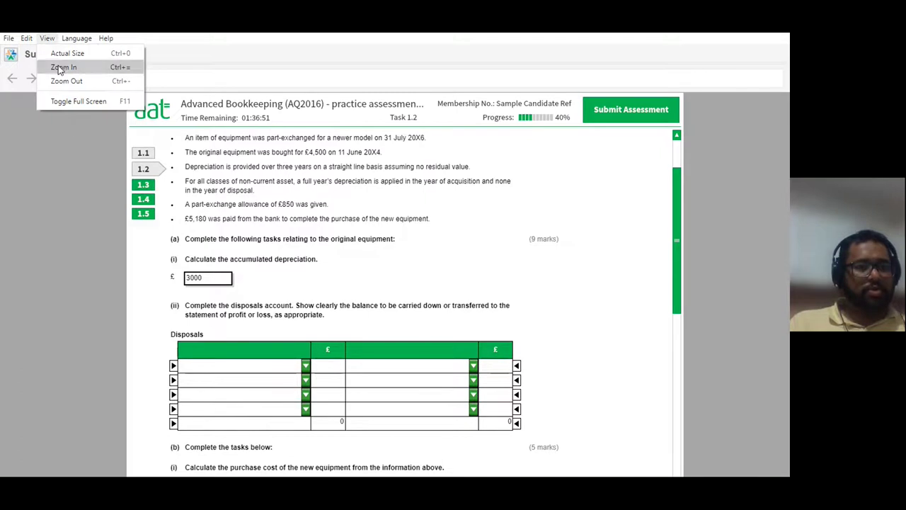
{"action": "left_click", "coordinate": [70, 102]}
{"action": "key", "text": "super+Left"}
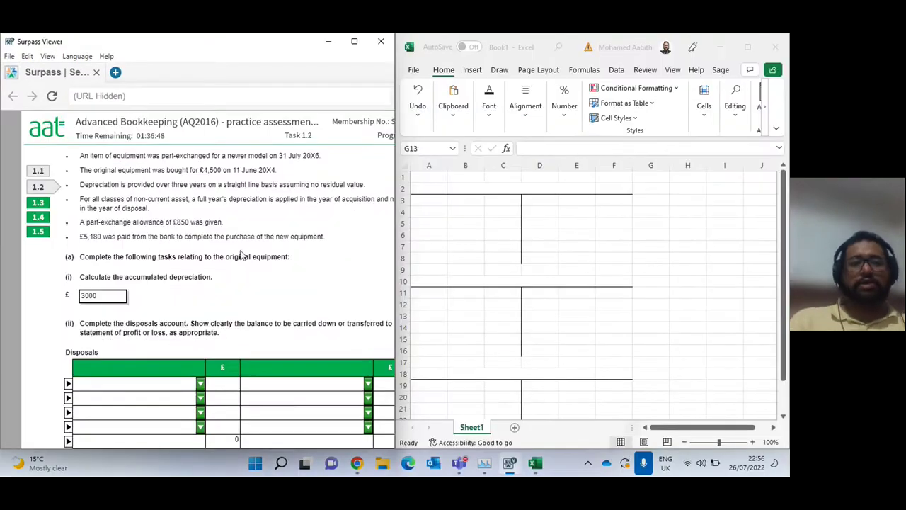
{"action": "scroll", "coordinate": [267, 284], "scroll_direction": "down", "scroll_amount": 1}
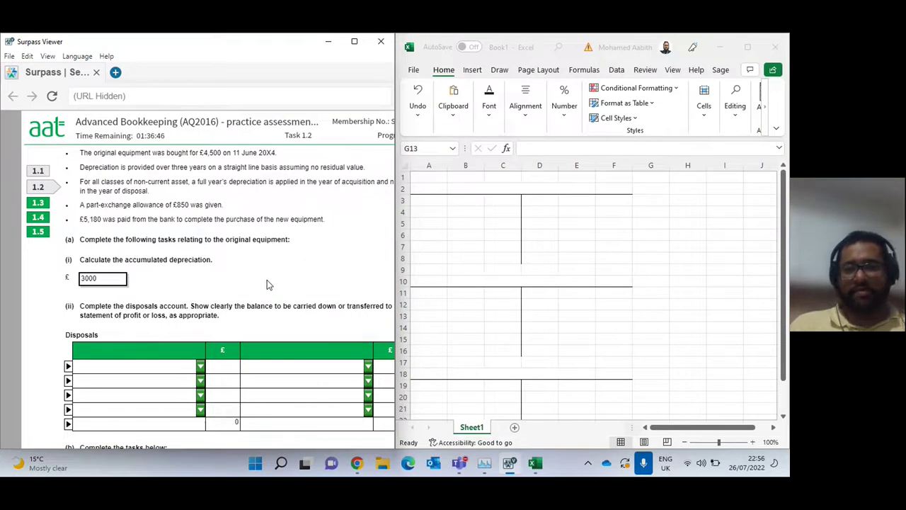
{"action": "scroll", "coordinate": [267, 284], "scroll_direction": "up", "scroll_amount": 3}
- Title the first T-account "Equipment at Cost" and select the heading cell of the second T-account
{"action": "left_click", "coordinate": [485, 188]}
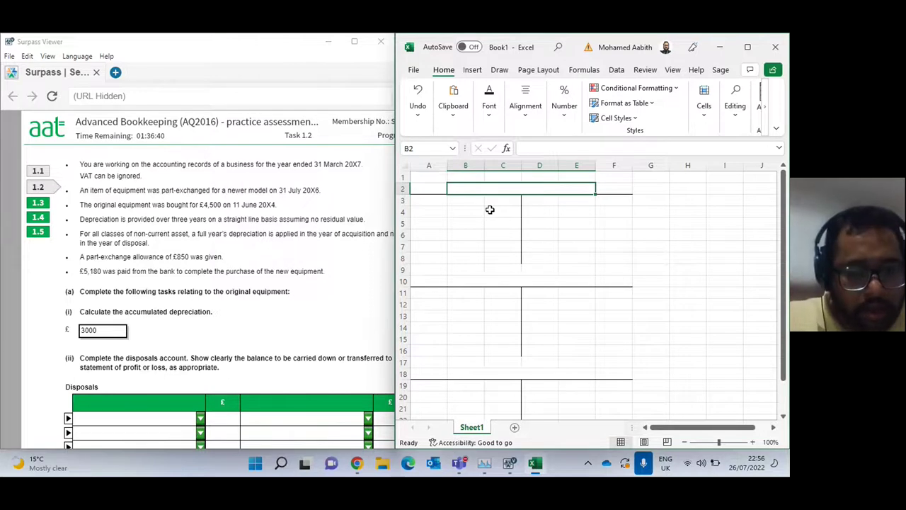
{"action": "type", "text": "Equipment at Cost"}
{"action": "key", "text": "Return"}
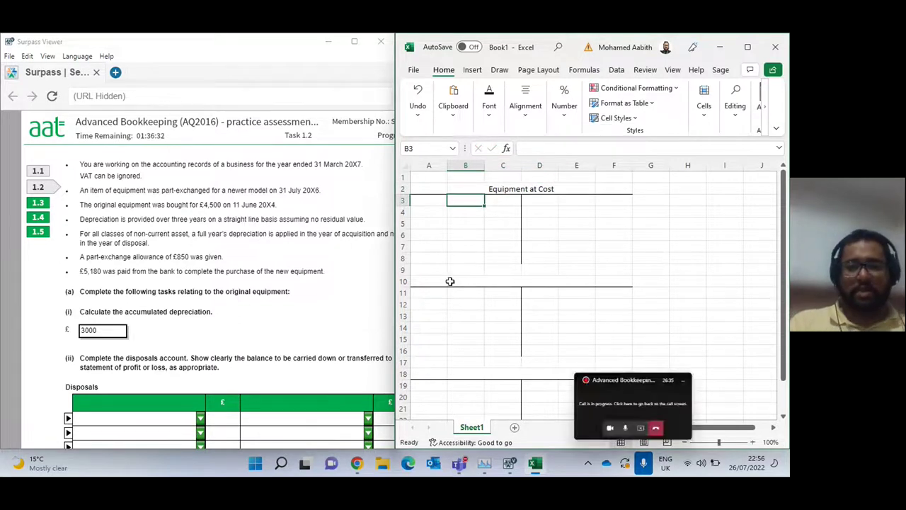
{"action": "left_click", "coordinate": [531, 284]}
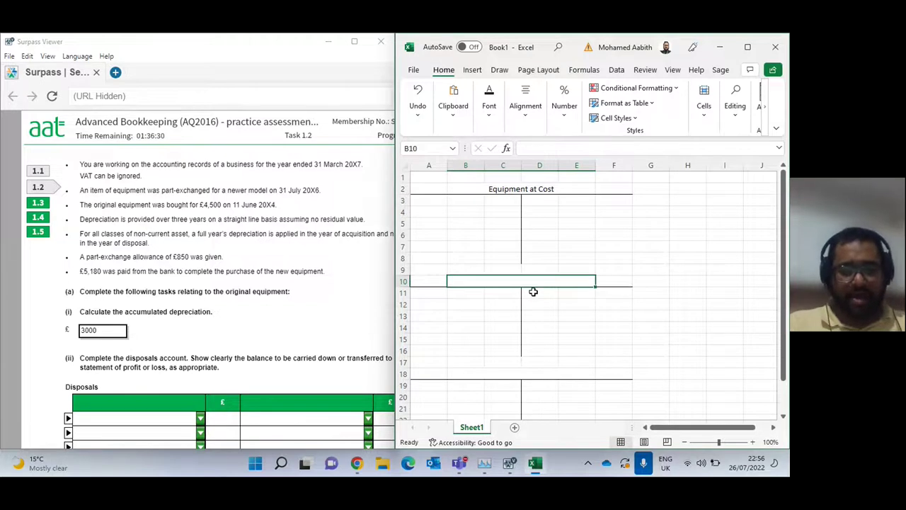
- Title the second T-account "Accumulated Depreciation"
{"action": "type", "text": "Accumu"}
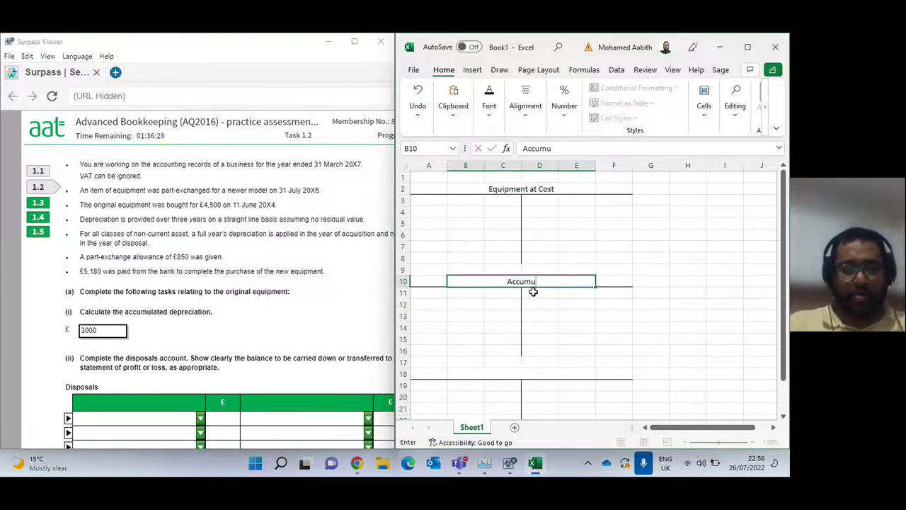
{"action": "type", "text": "lat"}
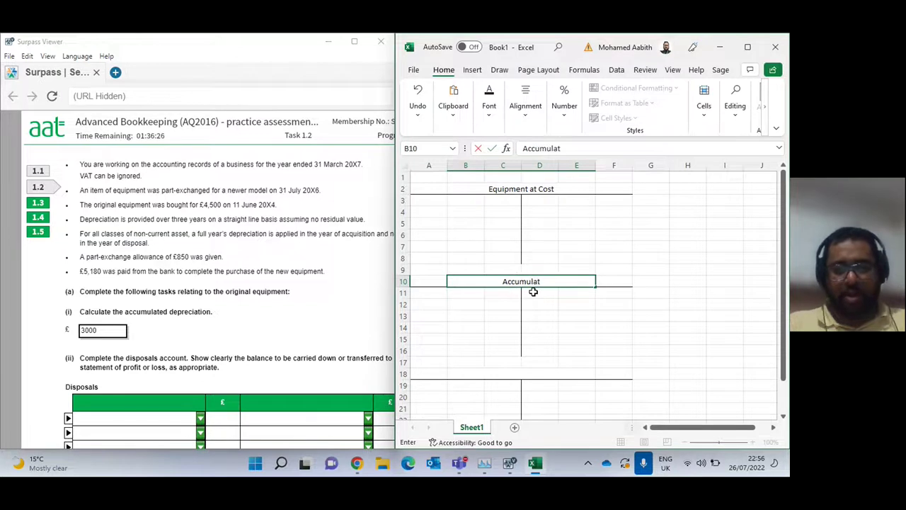
{"action": "type", "text": "ed Dep"}
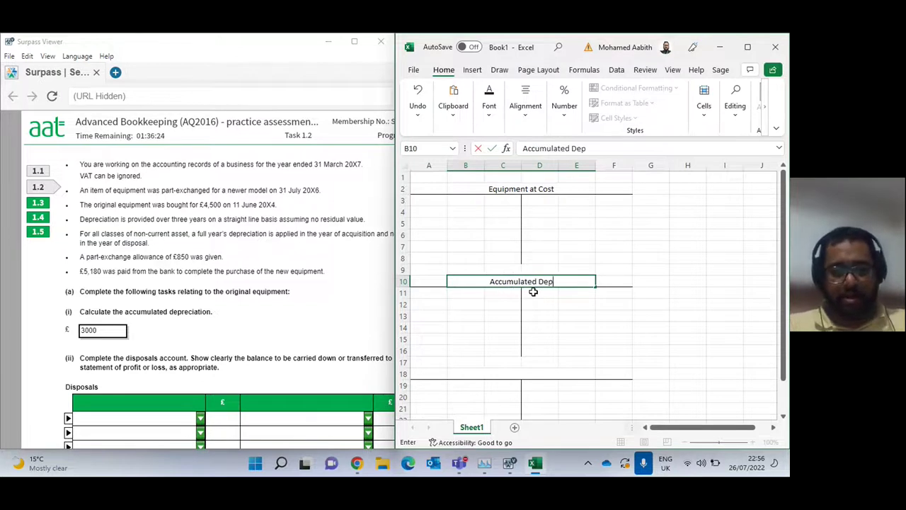
{"action": "type", "text": "rec"}
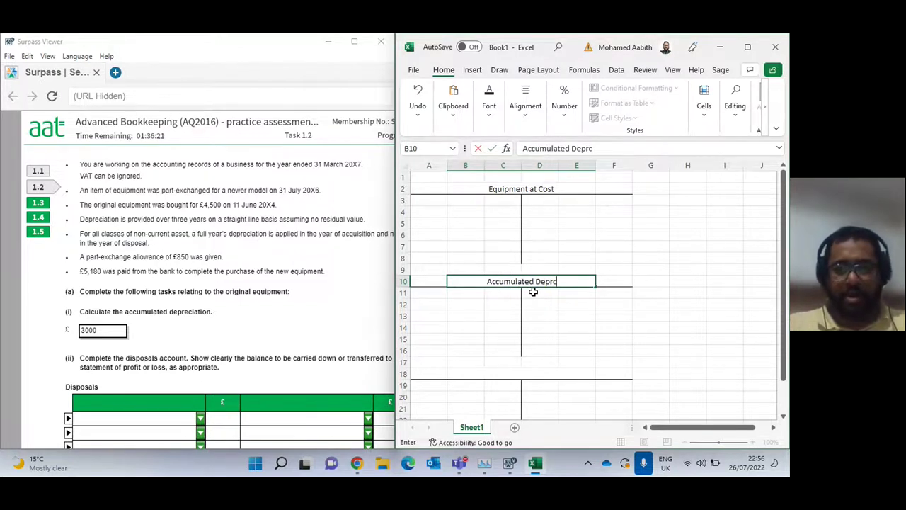
{"action": "type", "text": "iation"}
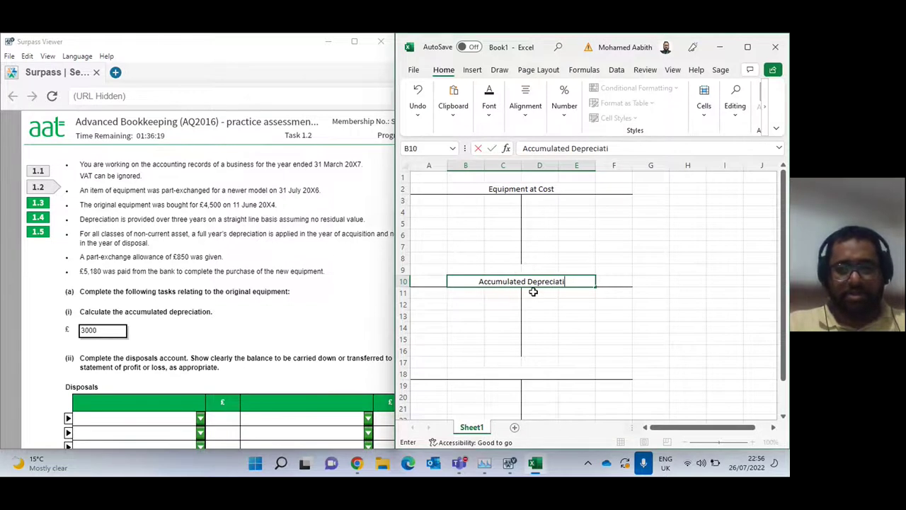
{"action": "key", "text": "Return"}
- Try "Disposal" and "Bank" as the third T-account's heading, and clear that heading
{"action": "left_click", "coordinate": [505, 374]}
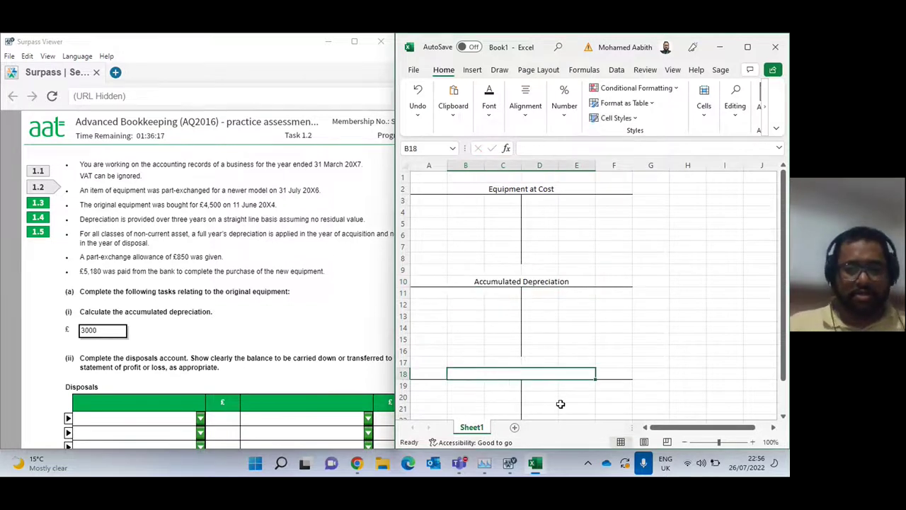
{"action": "type", "text": "Disposal"}
{"action": "key", "text": "Return"}
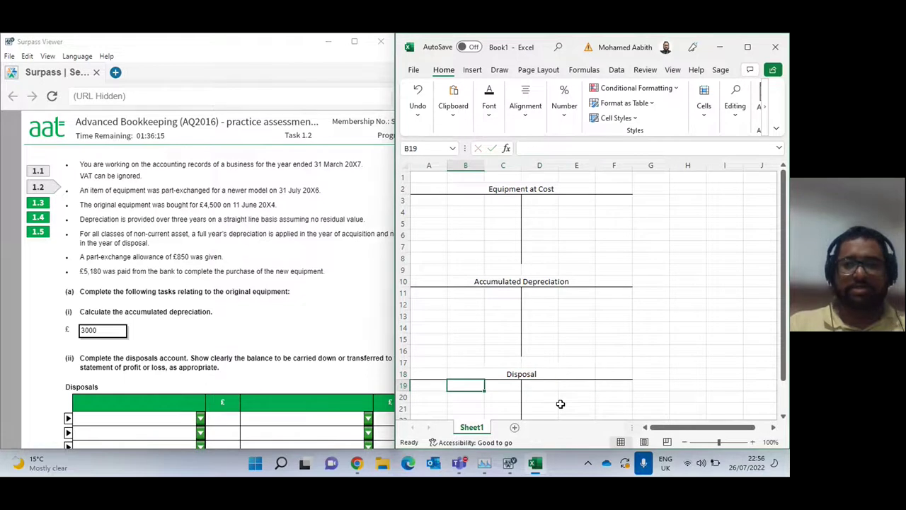
{"action": "left_click", "coordinate": [535, 375]}
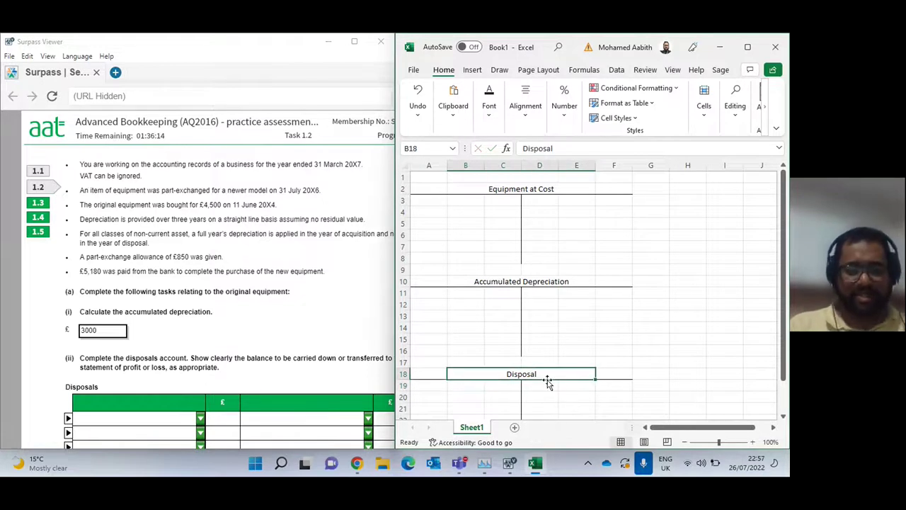
{"action": "type", "text": "Bank"}
{"action": "key", "text": "Return"}
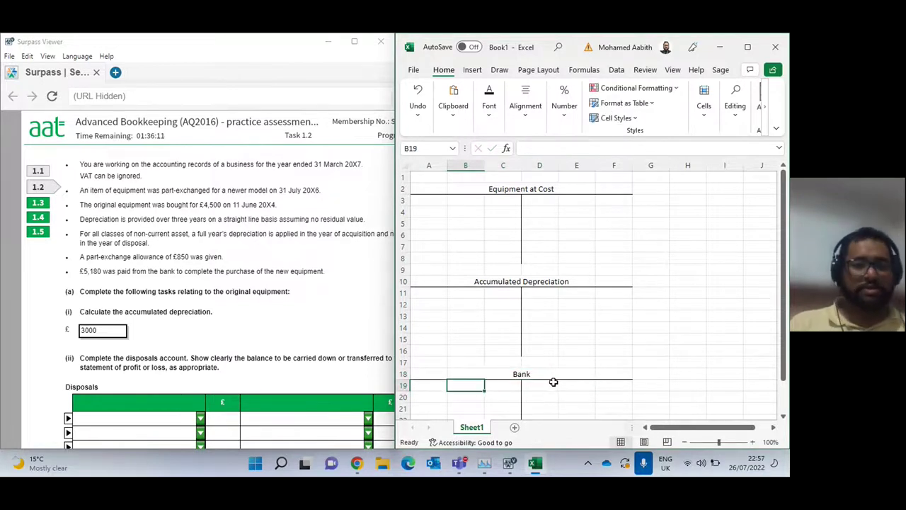
{"action": "left_click", "coordinate": [507, 377]}
{"action": "key", "text": "Delete"}
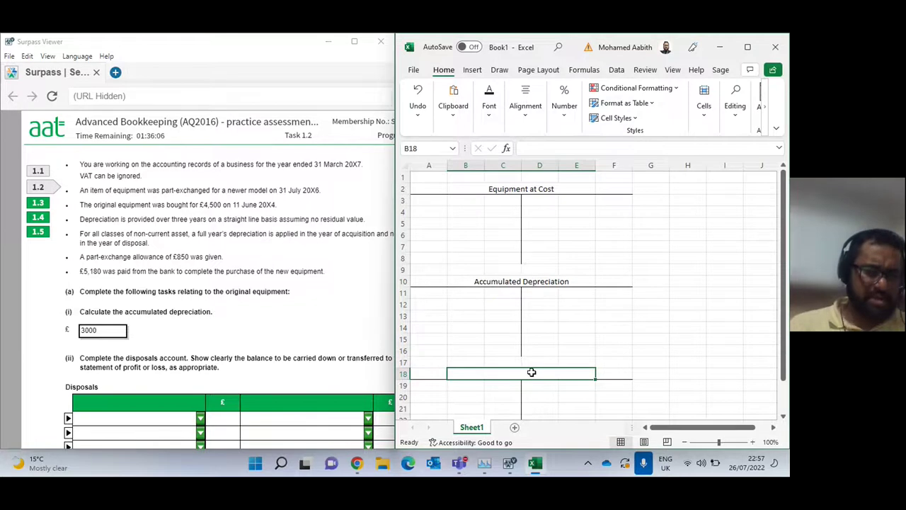
- Widen the Surpass Viewer window beside the workbook so that both sides of the disposals account are in view
{"action": "scroll", "coordinate": [262, 368], "scroll_direction": "down", "scroll_amount": 3}
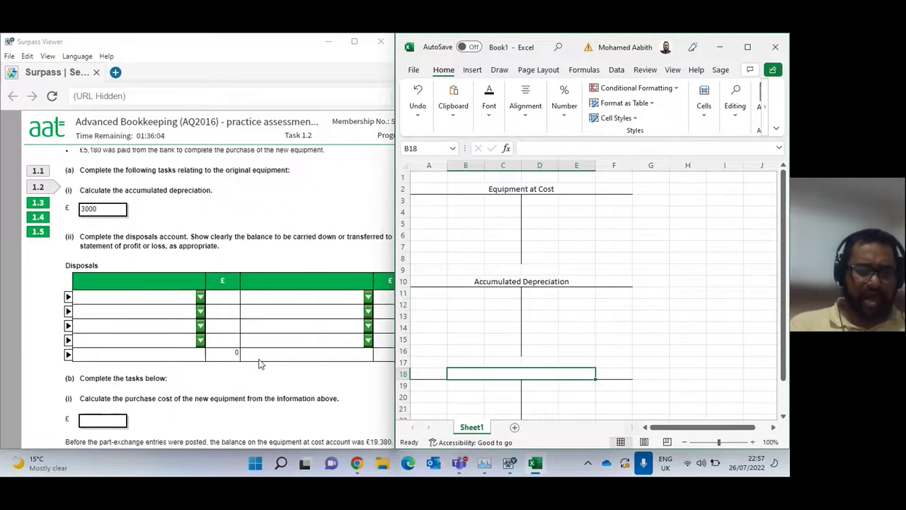
{"action": "left_click", "coordinate": [326, 374]}
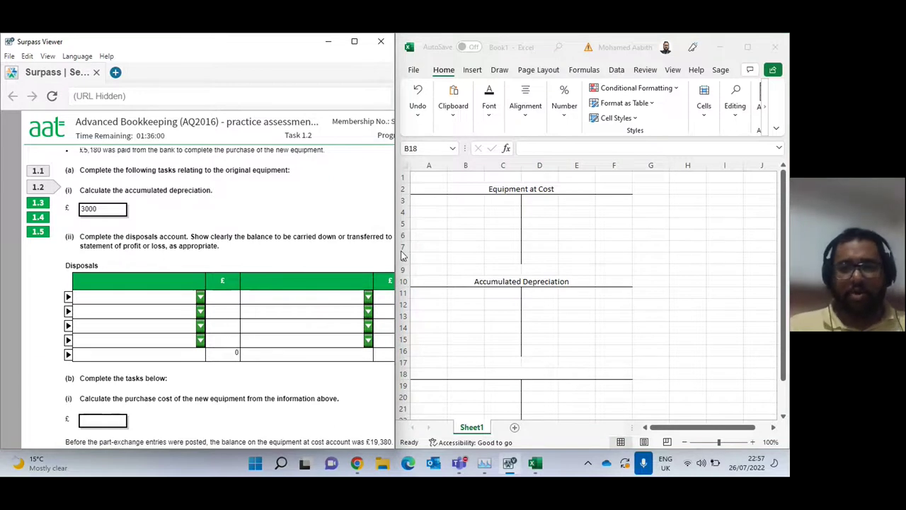
{"action": "left_click_drag", "start_coordinate": [394, 253], "coordinate": [482, 250]}
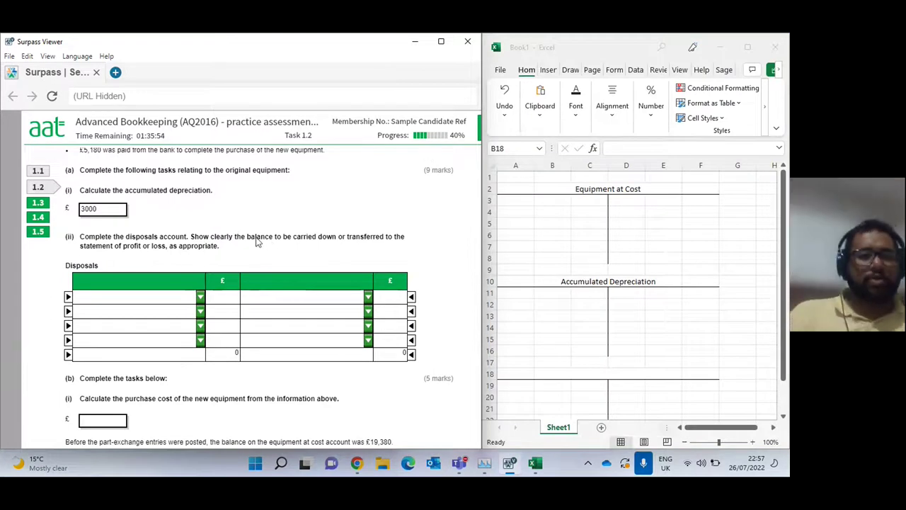
- Record the original equipment's purchase as "Bank" 4500 on the debit side of the Equipment at Cost T-account
{"action": "scroll", "coordinate": [257, 241], "scroll_direction": "up", "scroll_amount": 1}
{"action": "scroll", "coordinate": [257, 241], "scroll_direction": "up", "scroll_amount": 1}
{"action": "left_click", "coordinate": [519, 203]}
{"action": "left_click", "coordinate": [553, 199]}
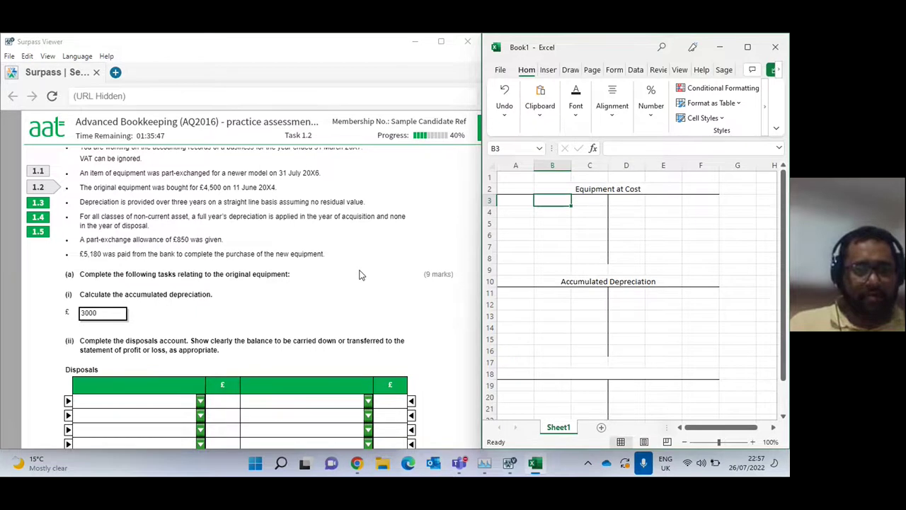
{"action": "scroll", "coordinate": [360, 274], "scroll_direction": "up", "scroll_amount": 1}
{"action": "type", "text": "Bank"}
{"action": "key", "text": "Tab"}
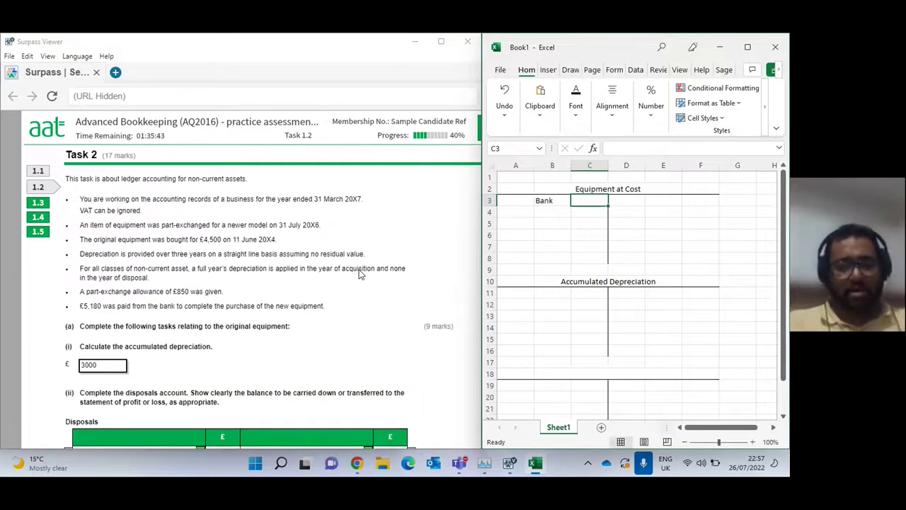
{"action": "type", "text": "4500"}
{"action": "key", "text": "Return"}
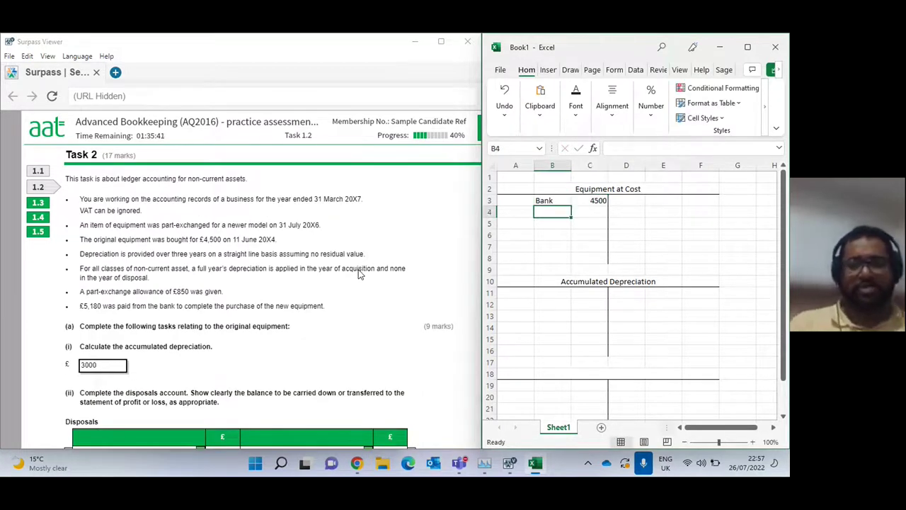
- Record the first year's "Depr Charges" of 1500 on the credit side of the Accumulated Depreciation T-account
{"action": "left_click", "coordinate": [627, 297]}
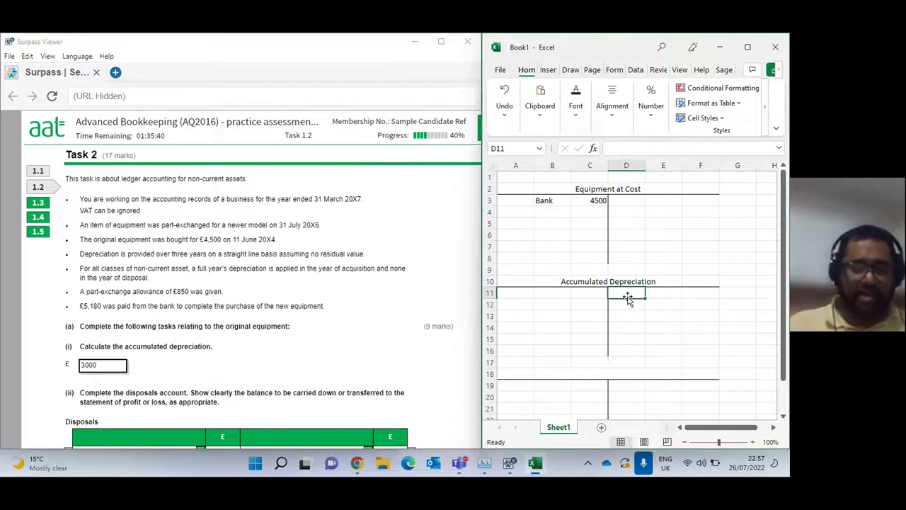
{"action": "type", "text": "Dep"}
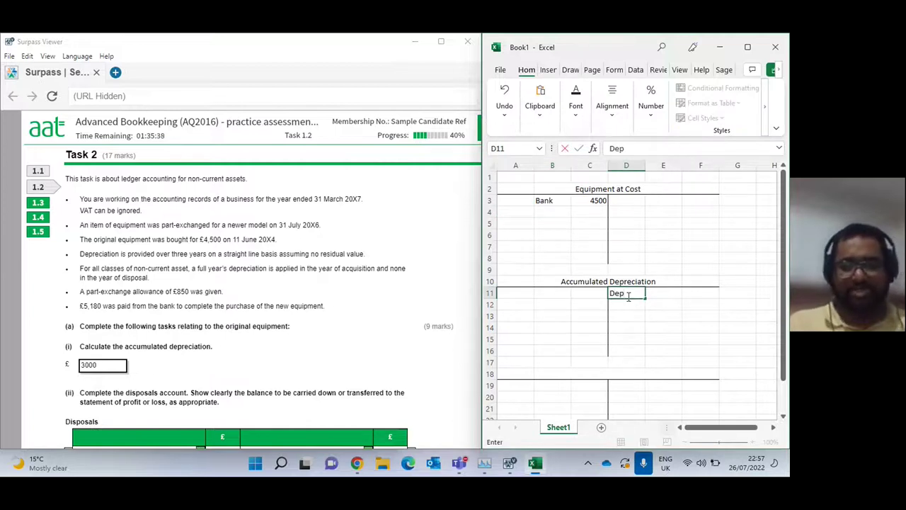
{"action": "type", "text": "r Charges"}
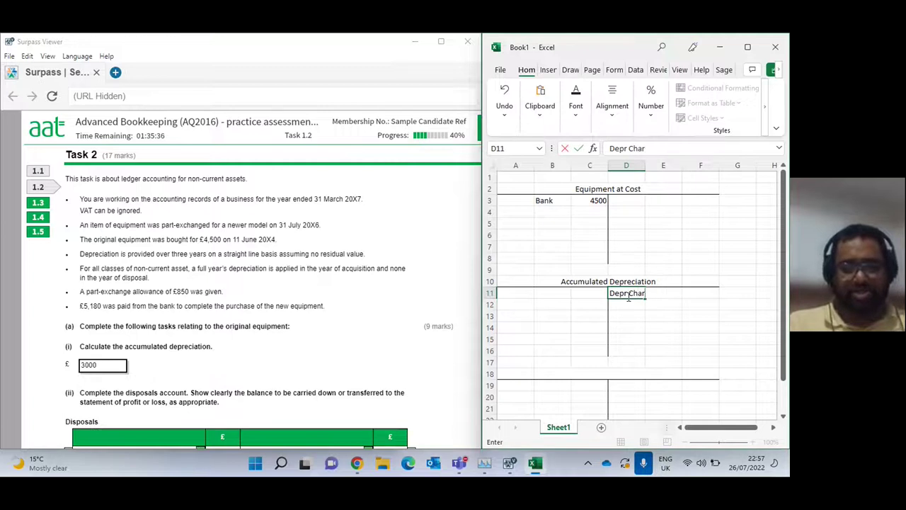
{"action": "key", "text": "Tab"}
{"action": "key", "text": "Tab"}
{"action": "type", "text": "1500"}
{"action": "key", "text": "Return"}
- Add a second credit line "Depr Charges" of 1500 to the Accumulated Depreciation T-account
{"action": "type", "text": "Depr Charges"}
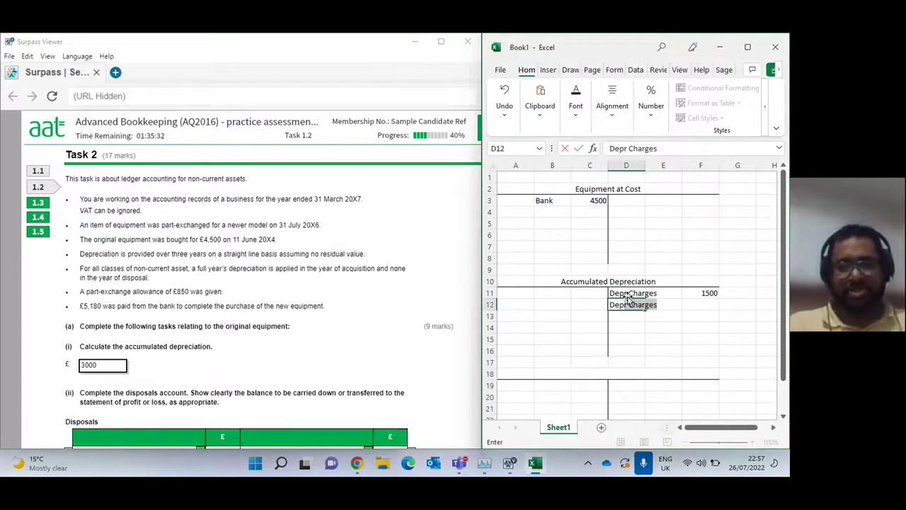
{"action": "key", "text": "Tab"}
{"action": "key", "text": "Tab"}
{"action": "type", "text": "150"}
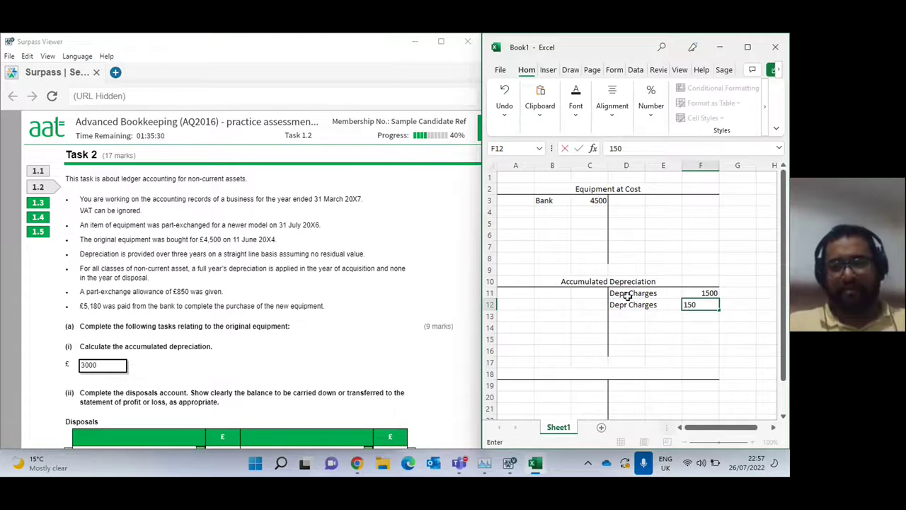
{"action": "type", "text": "0"}
{"action": "key", "text": "Return"}
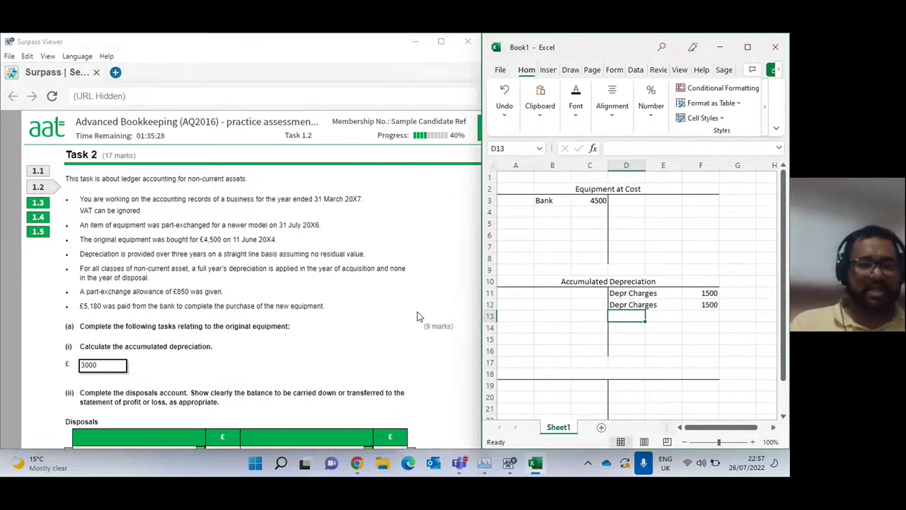
- Record "Disposal" 4500 on the credit side of the Equipment at Cost T-account
{"action": "scroll", "coordinate": [418, 316], "scroll_direction": "down", "scroll_amount": 3}
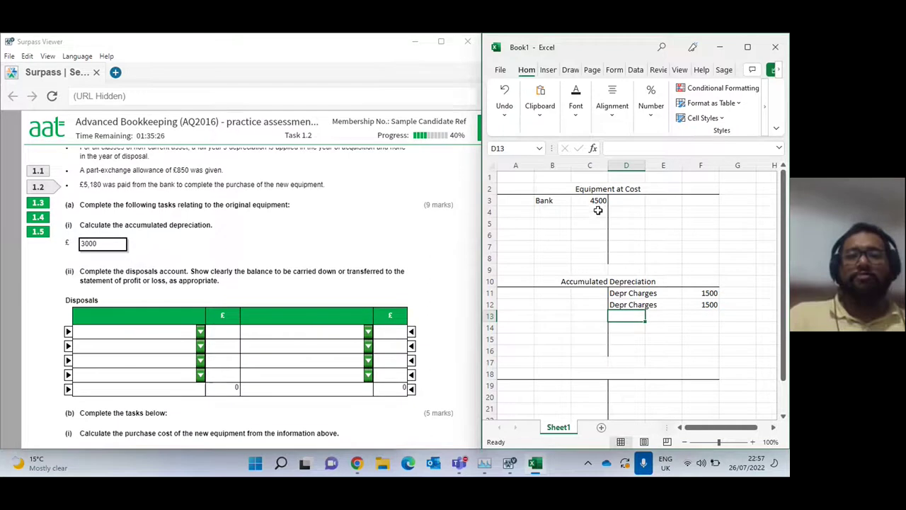
{"action": "left_click", "coordinate": [622, 202]}
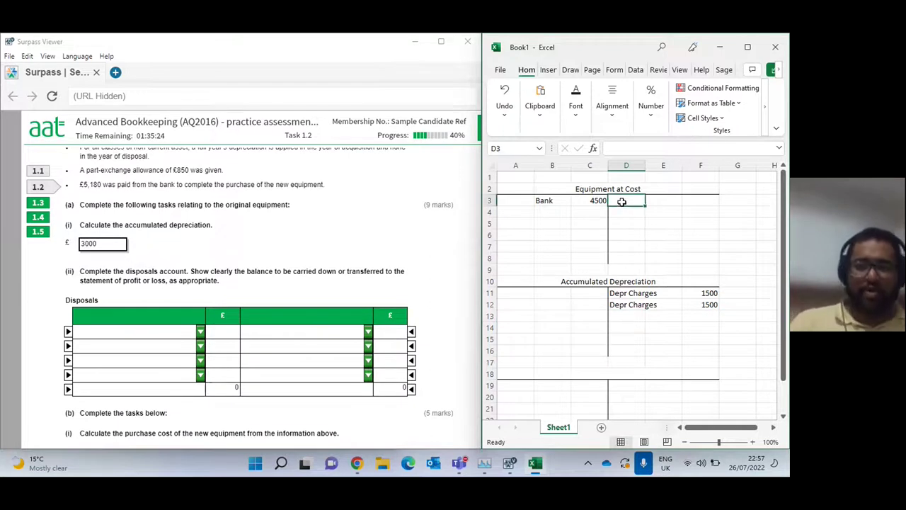
{"action": "key", "text": "Right"}
{"action": "type", "text": "Disp"}
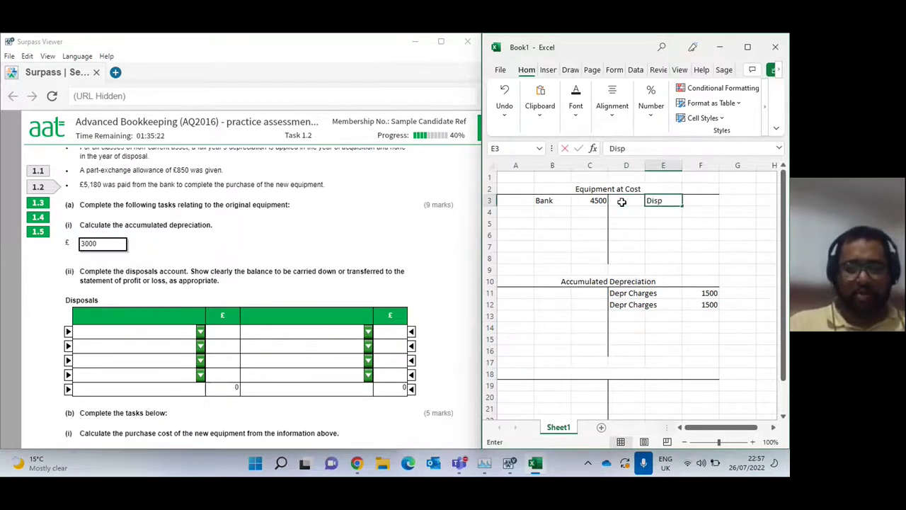
{"action": "type", "text": "osal"}
{"action": "key", "text": "Right"}
{"action": "type", "text": "4500"}
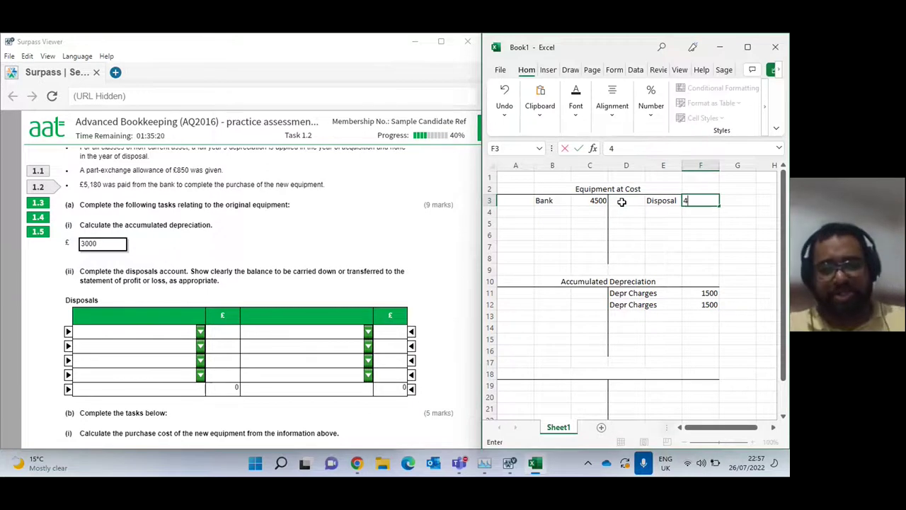
{"action": "key", "text": "Return"}
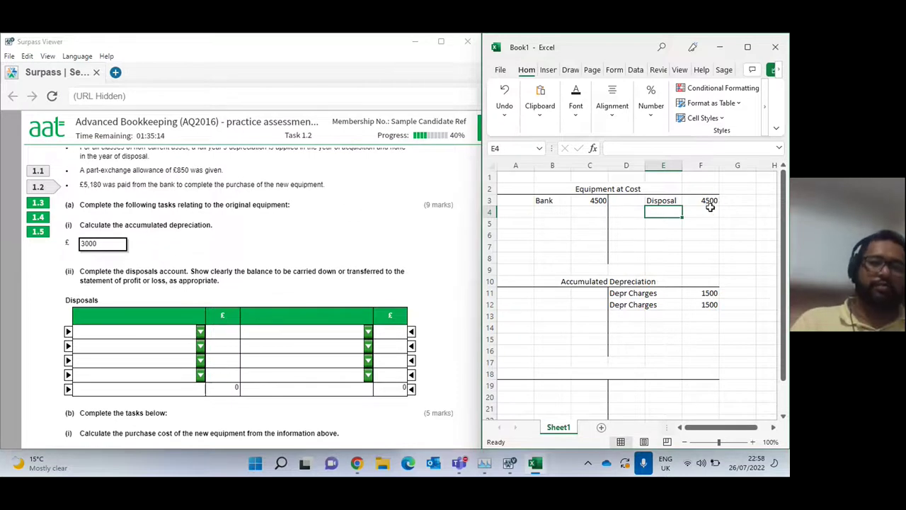
- In the assessment's disposals account, fill the first debit line with "Equipment at cost" and 4500
{"action": "left_click", "coordinate": [200, 331]}
{"action": "key", "text": "Down"}
{"action": "key", "text": "Down"}
{"action": "key", "text": "Down"}
{"action": "key", "text": "Down"}
{"action": "key", "text": "Down"}
{"action": "key", "text": "Down"}
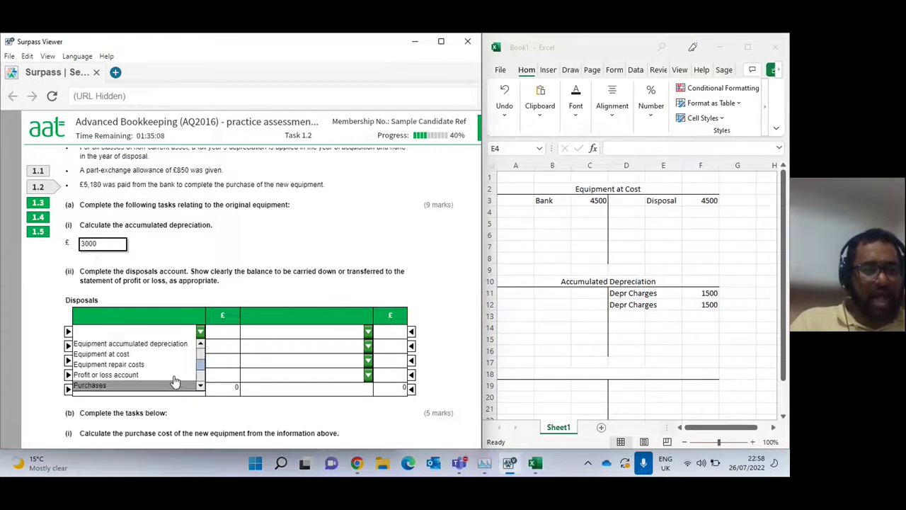
{"action": "left_click", "coordinate": [120, 353]}
{"action": "left_click", "coordinate": [210, 331]}
{"action": "type", "text": "4"}
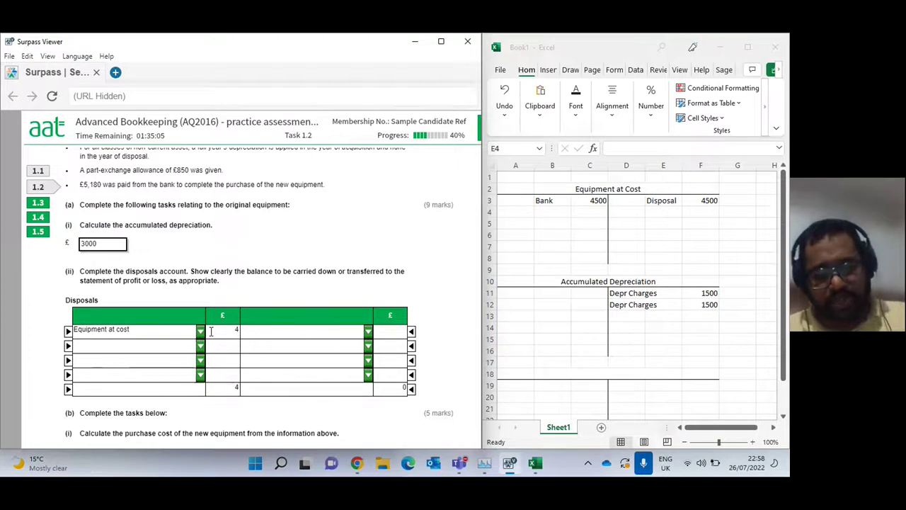
{"action": "type", "text": "500"}
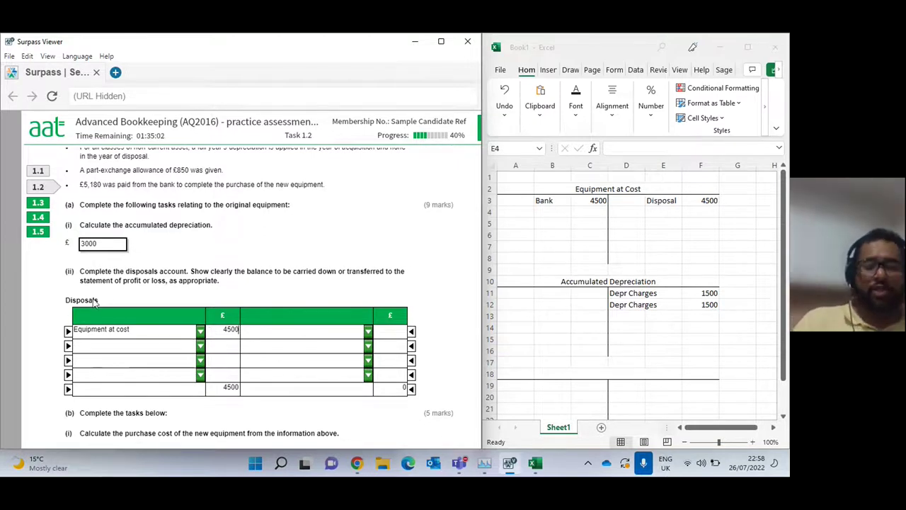
- In the workbook, record "Disposal" 3000 on the debit side of the Accumulated Depreciation T-account
{"action": "left_click", "coordinate": [540, 294]}
{"action": "left_click", "coordinate": [540, 293]}
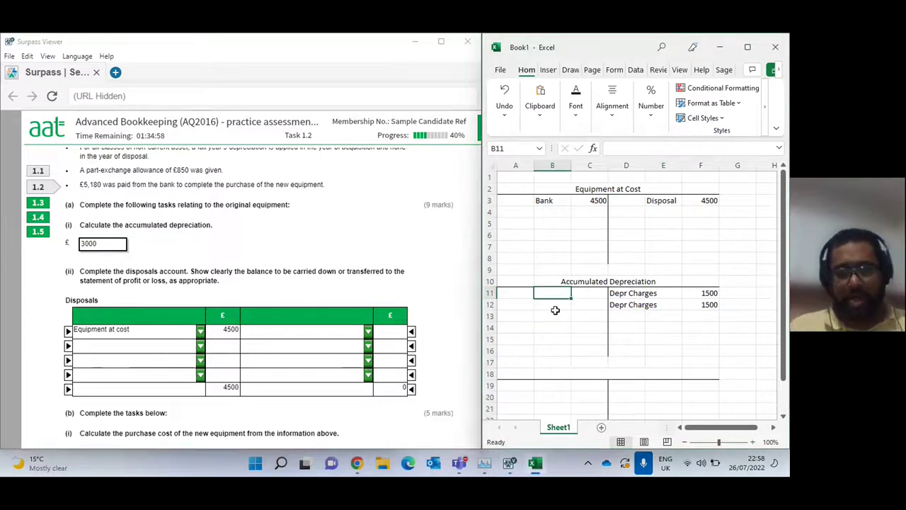
{"action": "type", "text": "Disposal"}
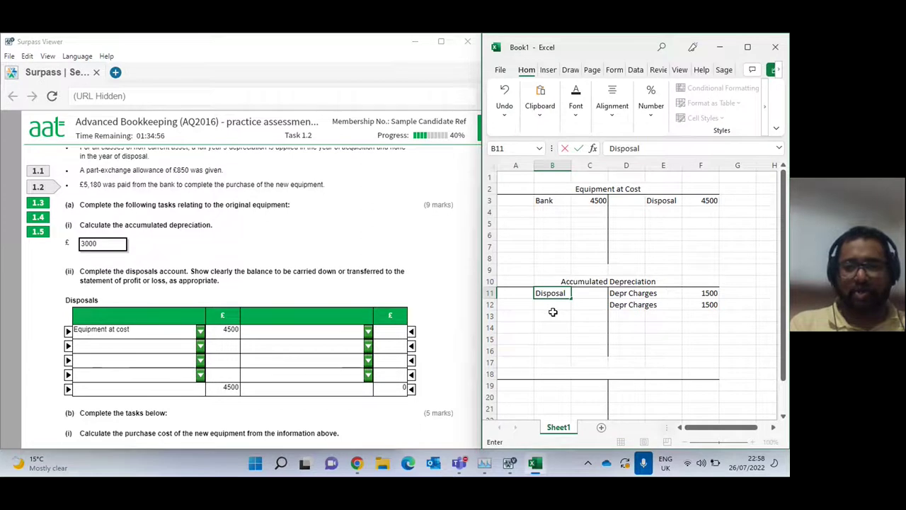
{"action": "key", "text": "Tab"}
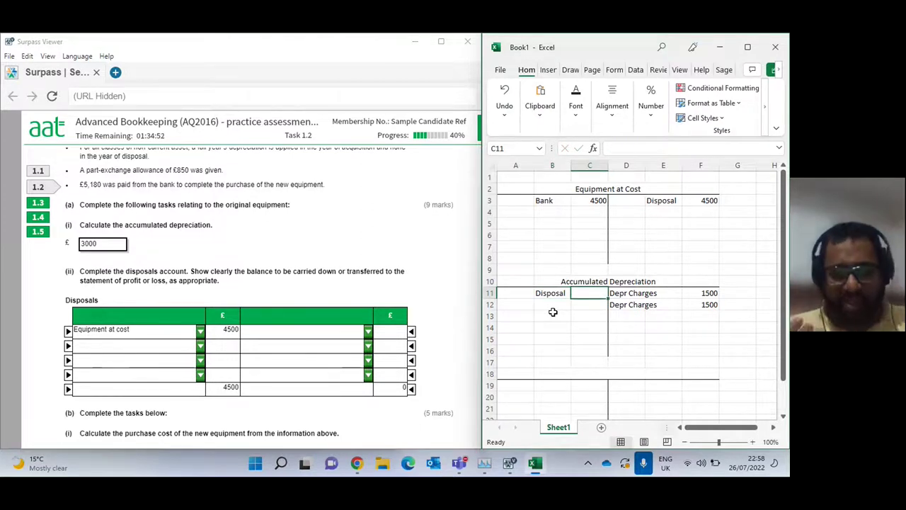
{"action": "type", "text": "4"}
{"action": "type", "text": "3000"}
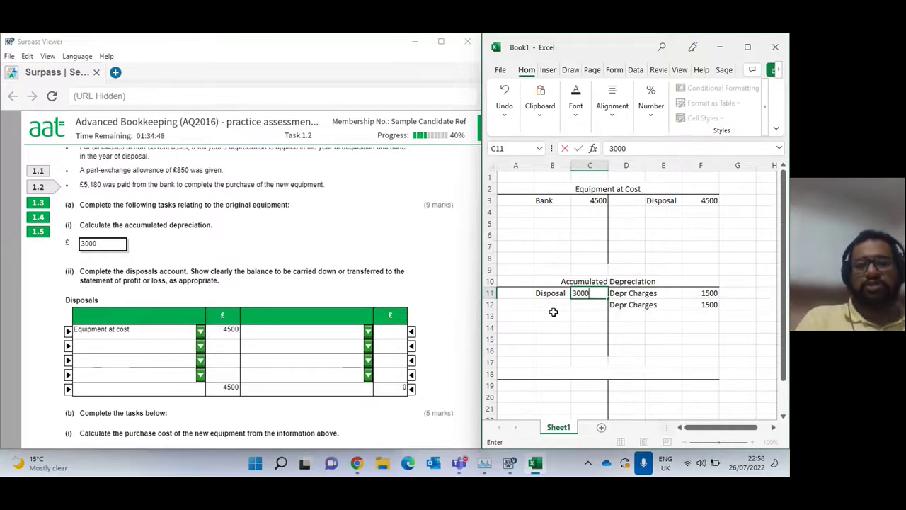
{"action": "left_click", "coordinate": [547, 309]}
- In the assessment's disposals account, fill the first credit line with "Equipment accumulated depreciation" and 3000
{"action": "left_click", "coordinate": [367, 331]}
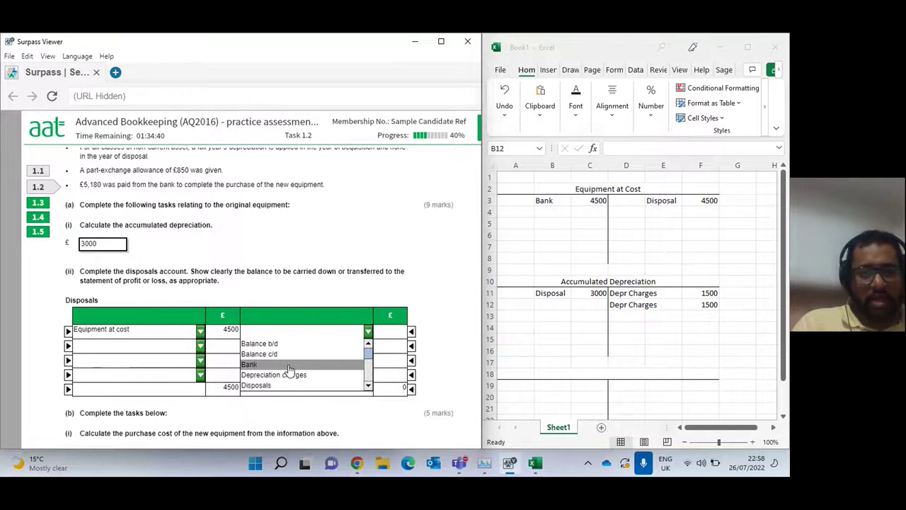
{"action": "scroll", "coordinate": [311, 369], "scroll_direction": "down", "scroll_amount": 1}
{"action": "scroll", "coordinate": [329, 357], "scroll_direction": "down", "scroll_amount": 3}
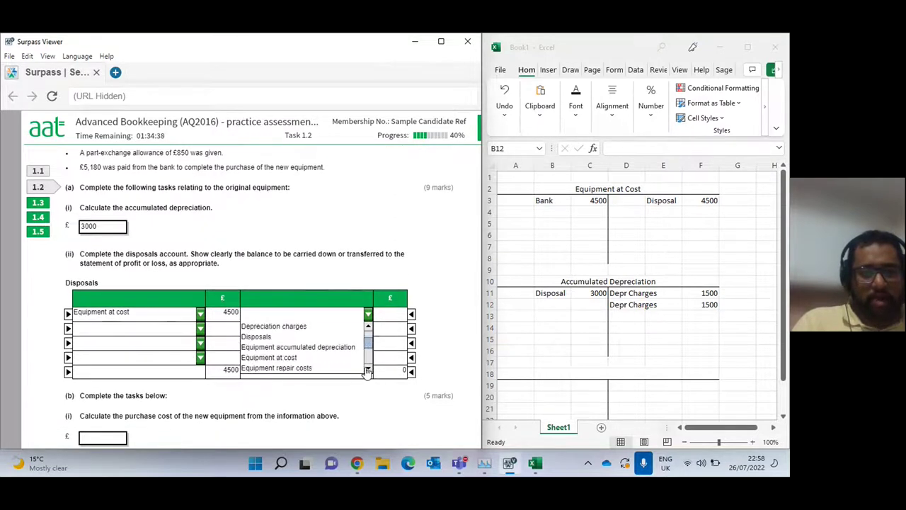
{"action": "left_click", "coordinate": [323, 336]}
{"action": "left_click", "coordinate": [386, 312]}
{"action": "type", "text": "3000"}
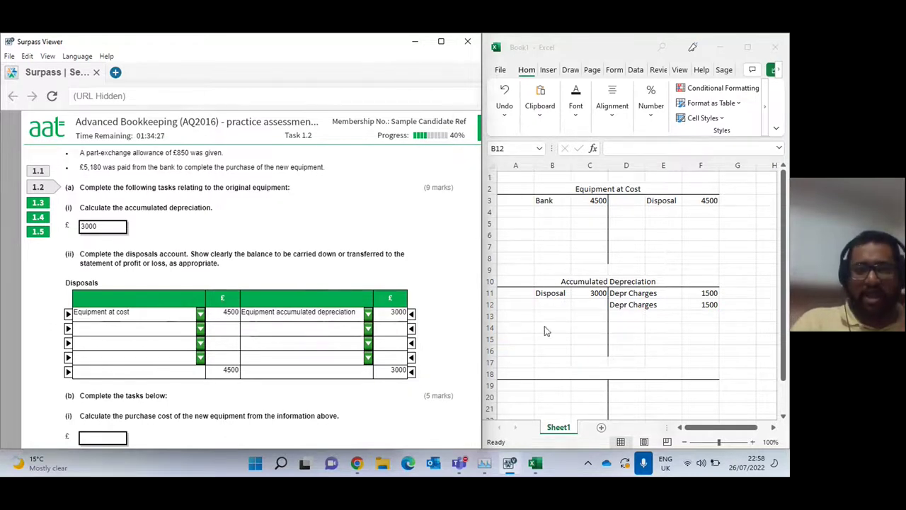
- In the workbook, title the blank third T-account "New Equipement"
{"action": "left_click", "coordinate": [616, 375]}
{"action": "scroll", "coordinate": [622, 400], "scroll_direction": "down", "scroll_amount": 2}
{"action": "scroll", "coordinate": [616, 396], "scroll_direction": "up", "scroll_amount": 2}
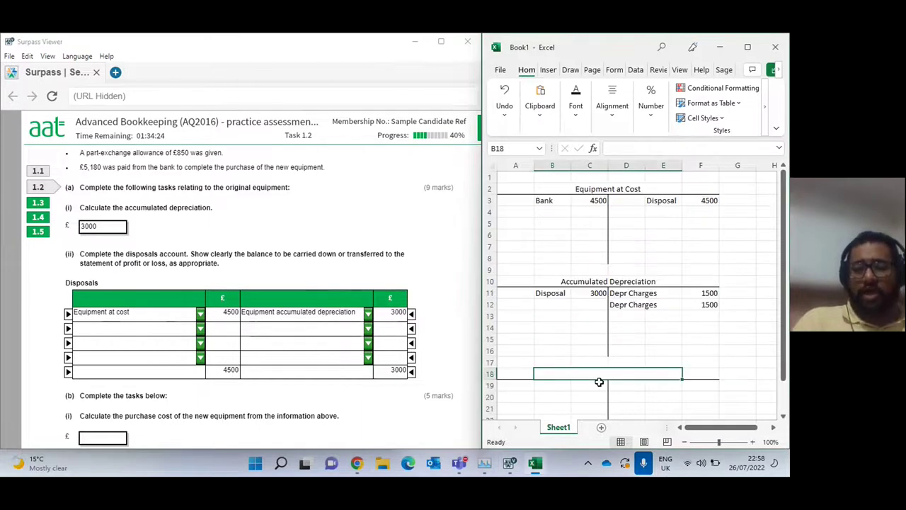
{"action": "type", "text": "New E"}
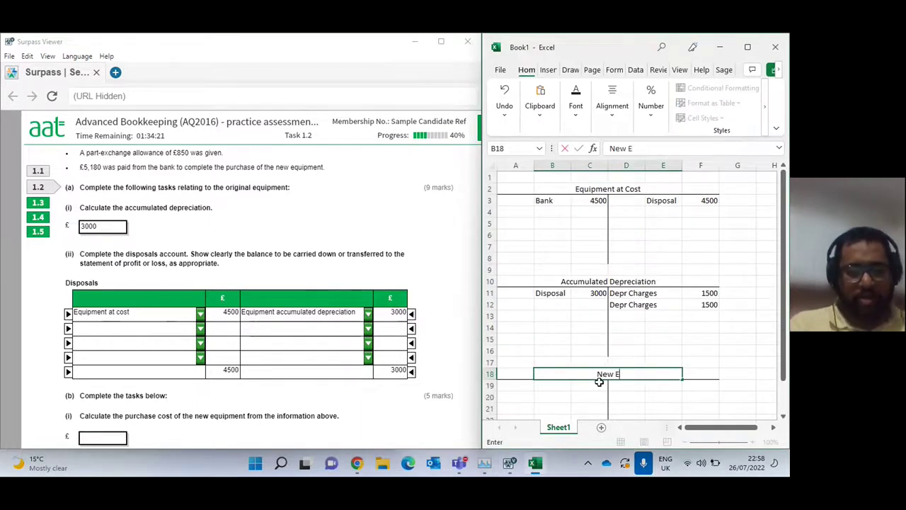
{"action": "type", "text": "quipem"}
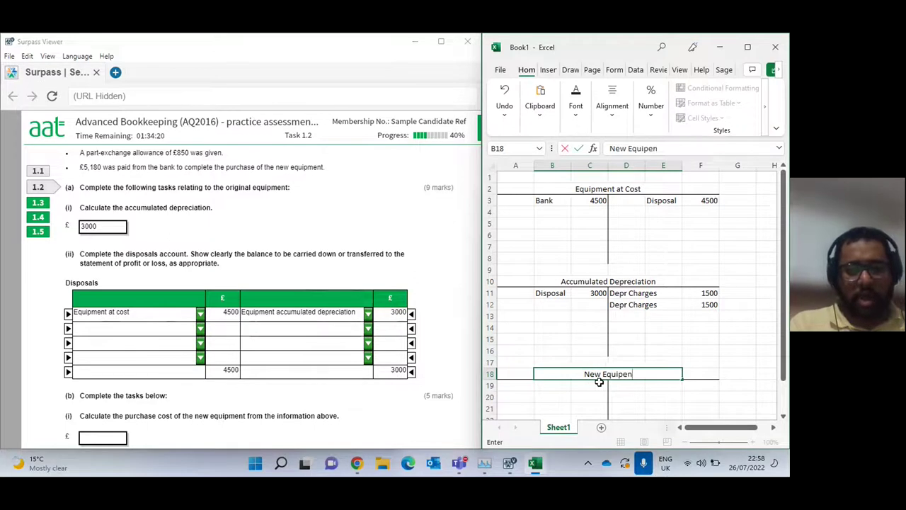
{"action": "type", "text": "ent"}
{"action": "key", "text": "Return"}
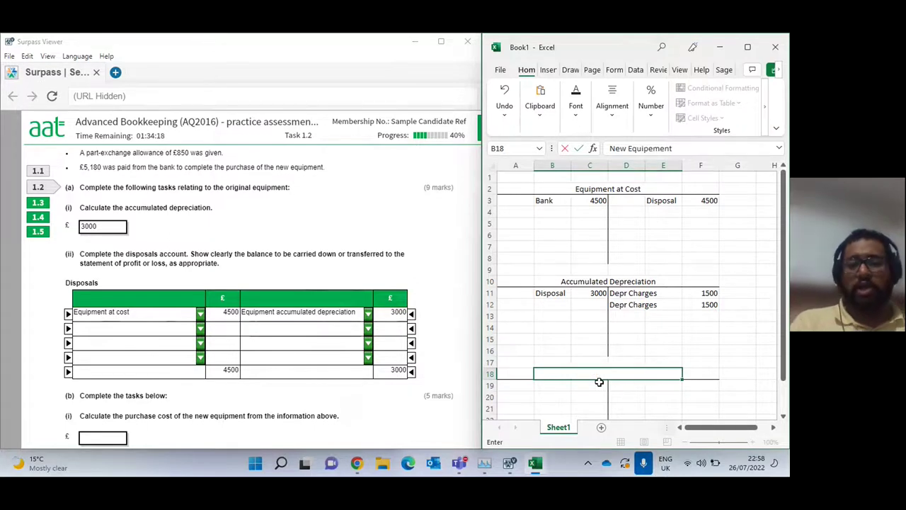
{"action": "scroll", "coordinate": [629, 409], "scroll_direction": "down", "scroll_amount": 1}
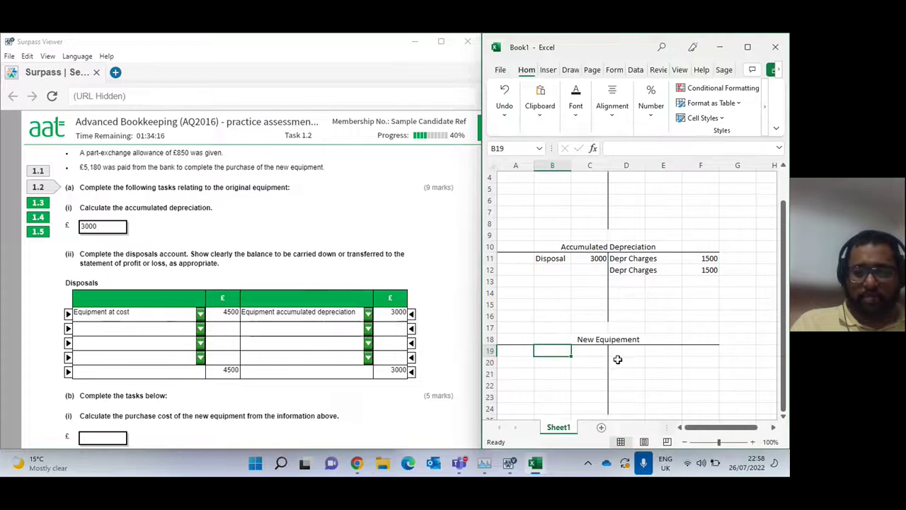
- Record "Bank" 5180 on the first debit line of the New Equipement T-account
{"action": "left_click", "coordinate": [583, 350]}
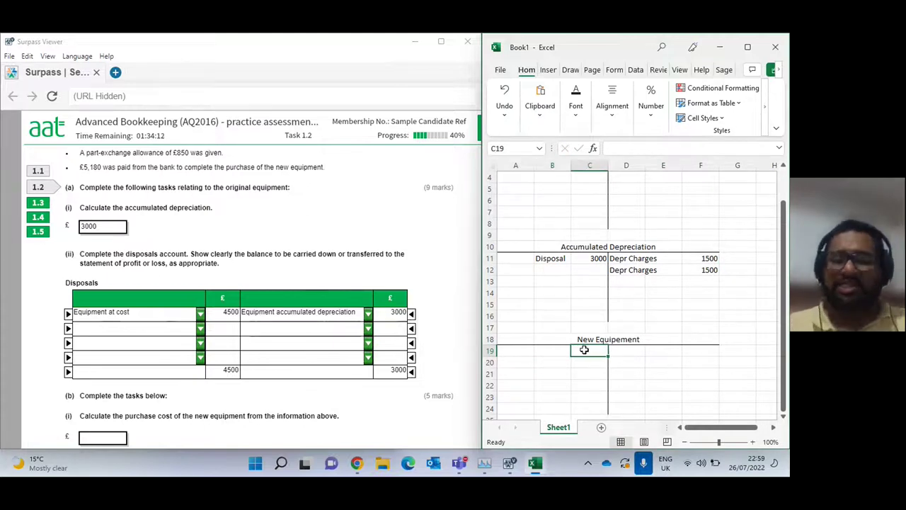
{"action": "scroll", "coordinate": [335, 277], "scroll_direction": "up", "scroll_amount": 1}
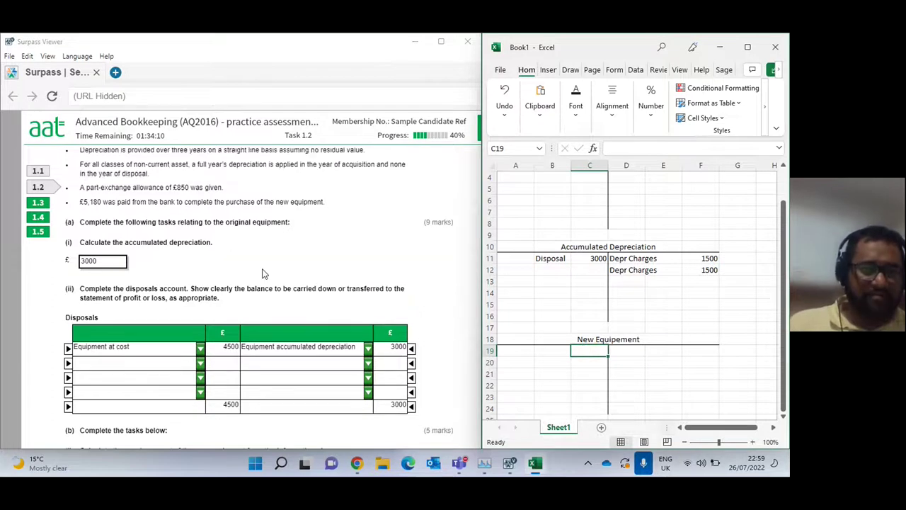
{"action": "scroll", "coordinate": [318, 277], "scroll_direction": "down", "scroll_amount": 1}
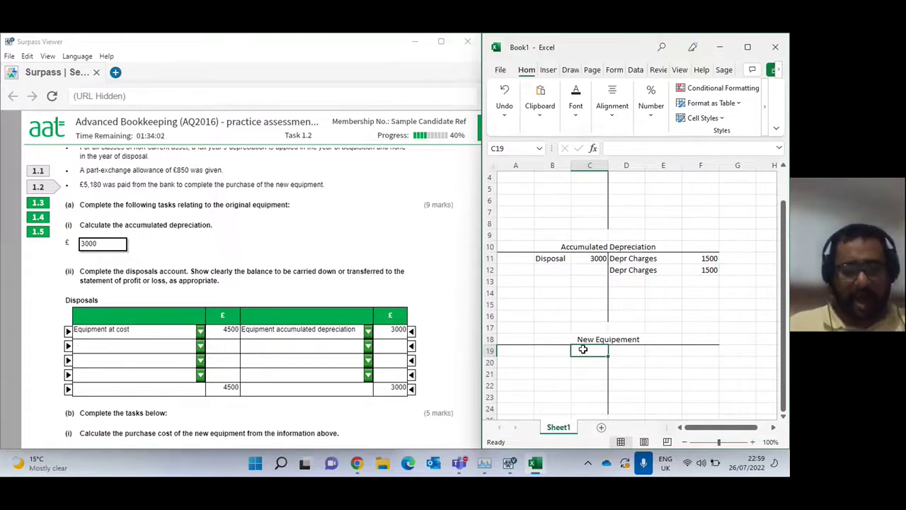
{"action": "key", "text": "Left"}
{"action": "type", "text": "Bank"}
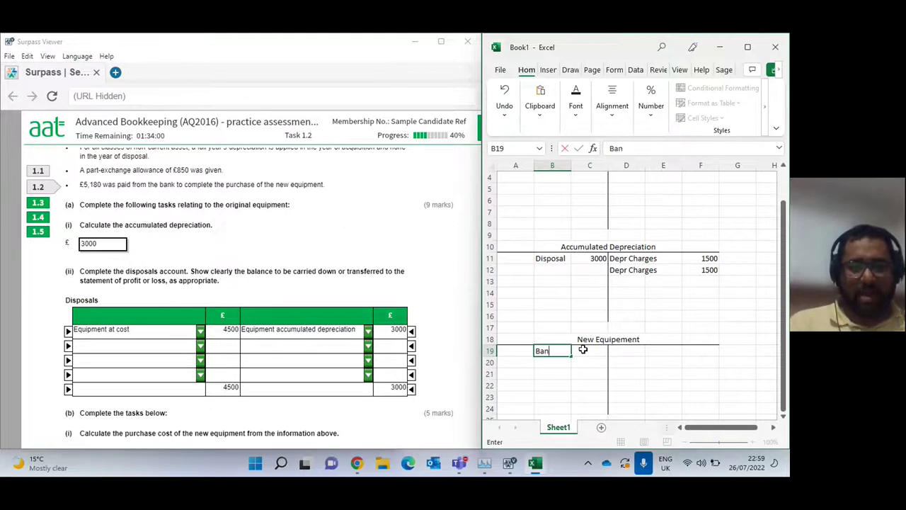
{"action": "key", "text": "Tab"}
{"action": "type", "text": "51"}
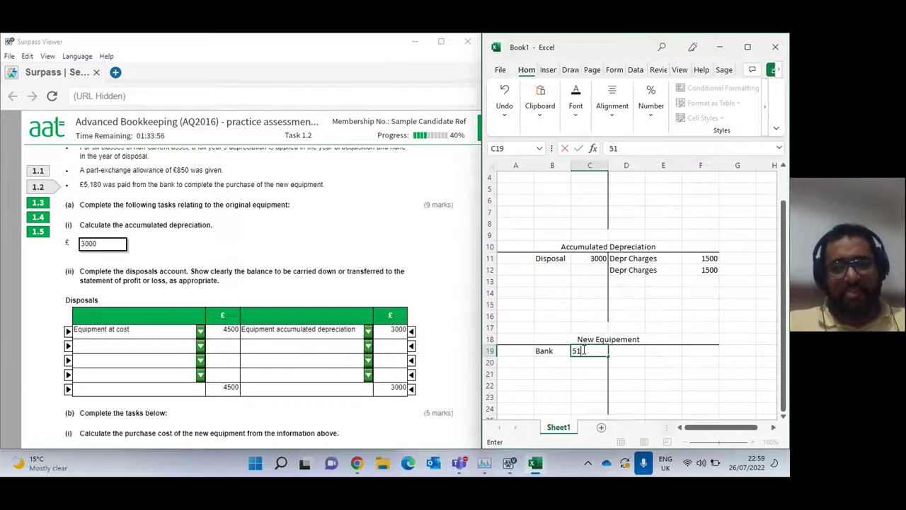
{"action": "type", "text": "80"}
{"action": "key", "text": "Return"}
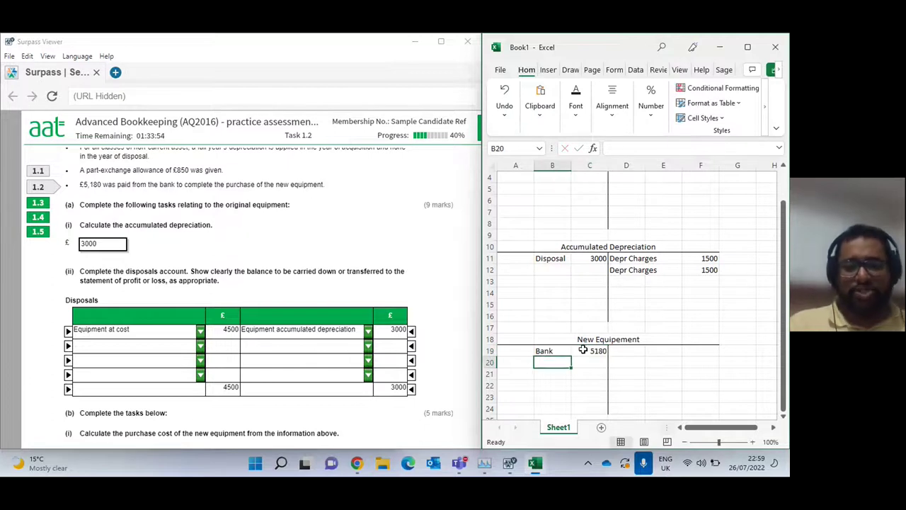
- Add a second debit line "Disposal" of 850 to the New Equipement T-account for the part-exchange allowance
{"action": "type", "text": "Disp"}
{"action": "type", "text": "osal"}
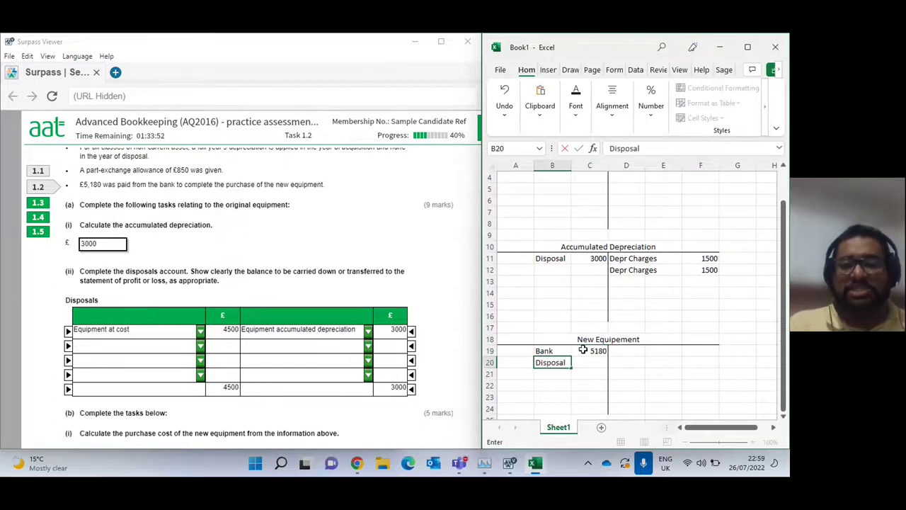
{"action": "key", "text": "Tab"}
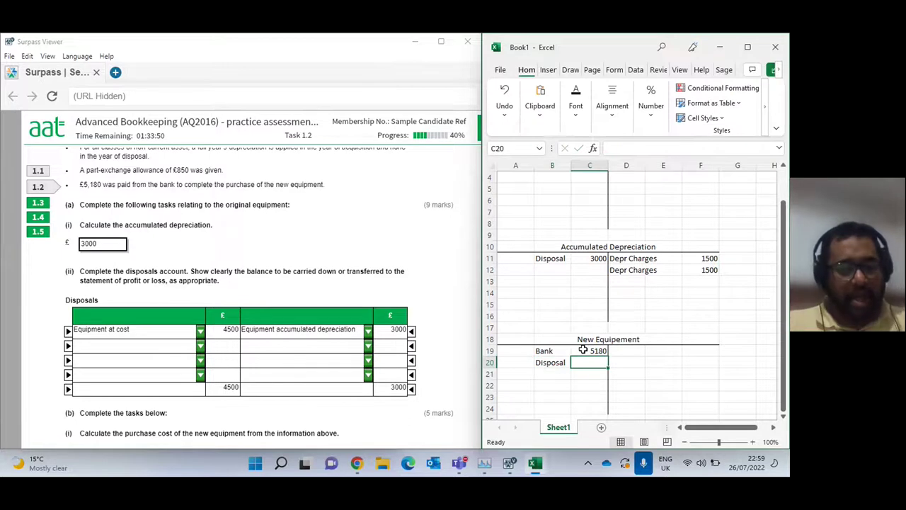
{"action": "type", "text": "850"}
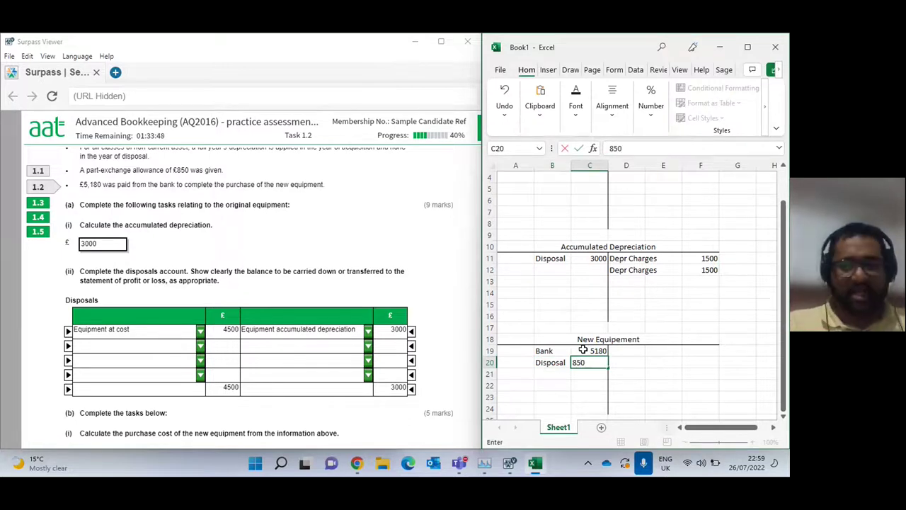
{"action": "key", "text": "Return"}
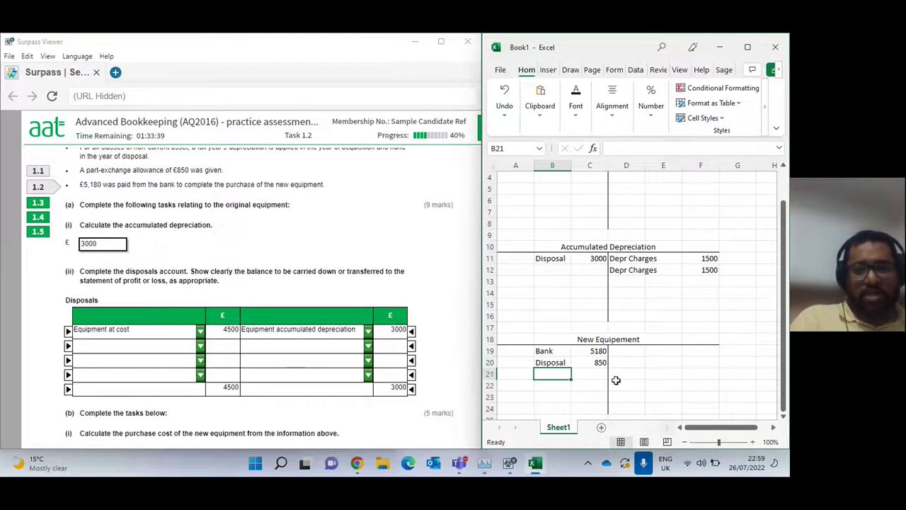
- In the assessment's disposals account, fill the second credit line with "Equipment at cost" and 850
{"action": "left_click", "coordinate": [368, 345]}
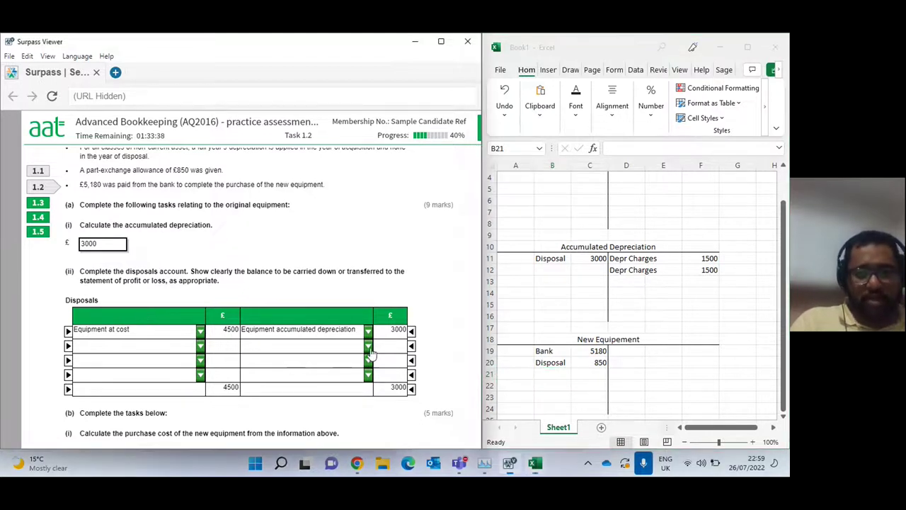
{"action": "scroll", "coordinate": [364, 404], "scroll_direction": "down", "scroll_amount": 2}
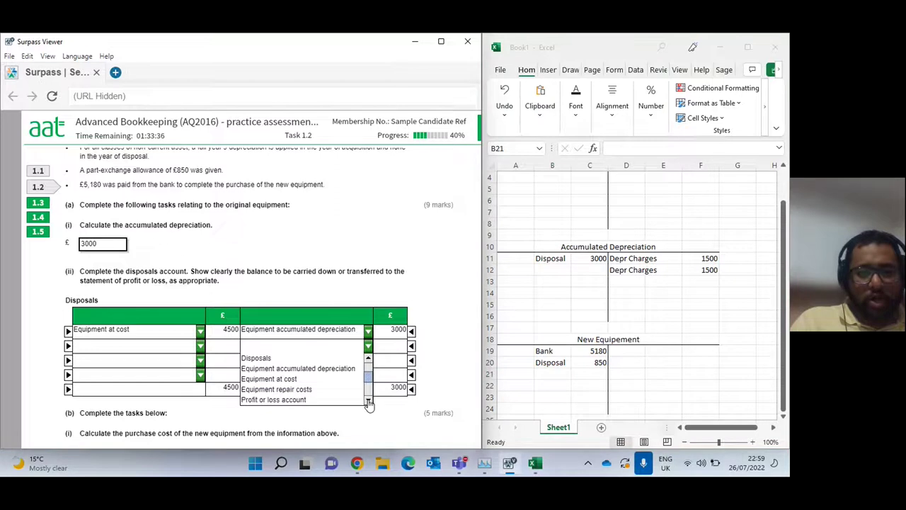
{"action": "left_click", "coordinate": [297, 378]}
{"action": "left_click", "coordinate": [379, 345]}
{"action": "type", "text": "850"}
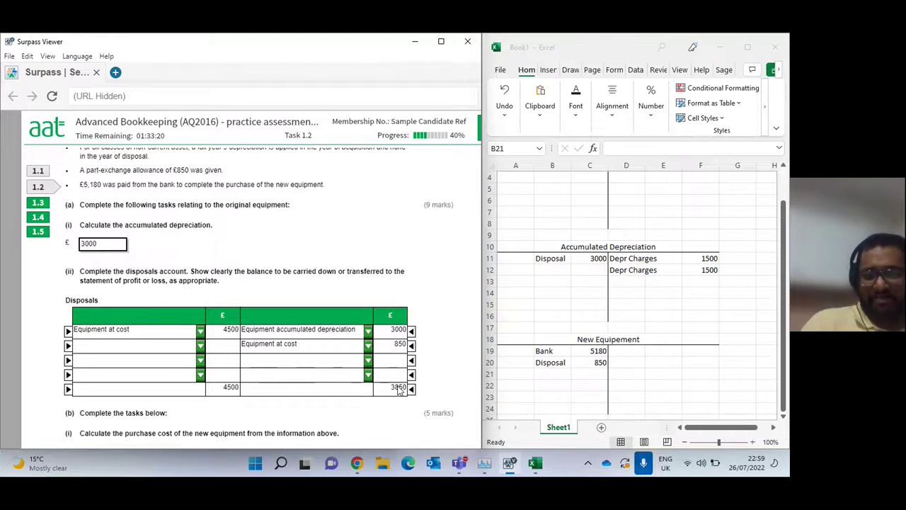
- Balance the disposals account with a third credit line "Profit or loss account" of 650
{"action": "left_click", "coordinate": [368, 362]}
{"action": "left_click", "coordinate": [367, 415]}
{"action": "scroll", "coordinate": [366, 419], "scroll_direction": "down", "scroll_amount": 4}
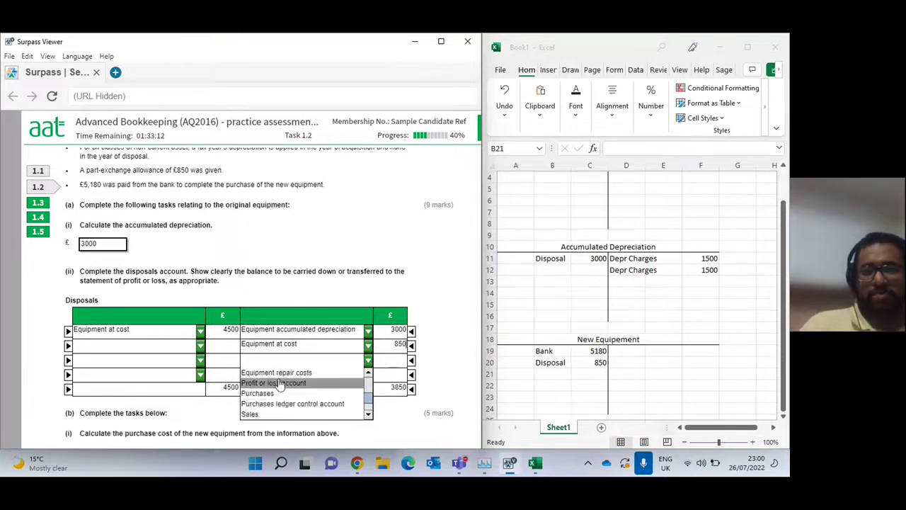
{"action": "left_click", "coordinate": [287, 383]}
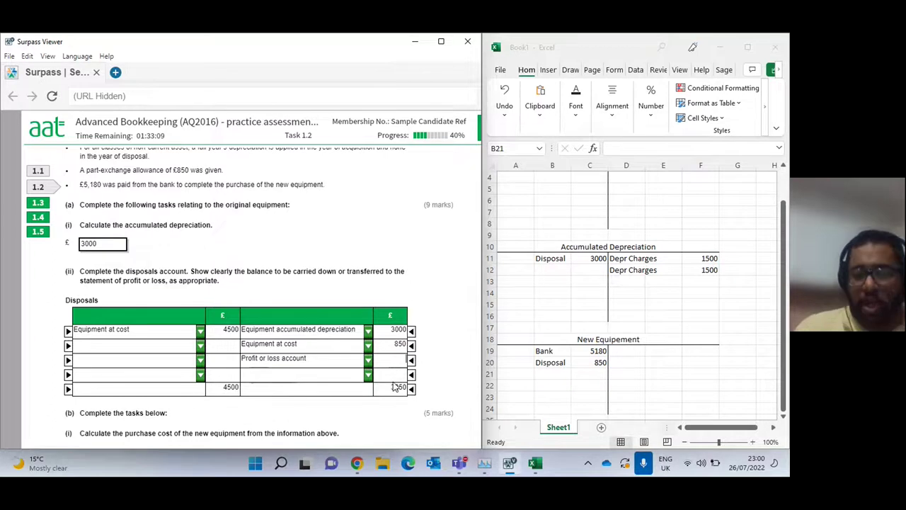
{"action": "left_click", "coordinate": [393, 359]}
{"action": "type", "text": "650"}
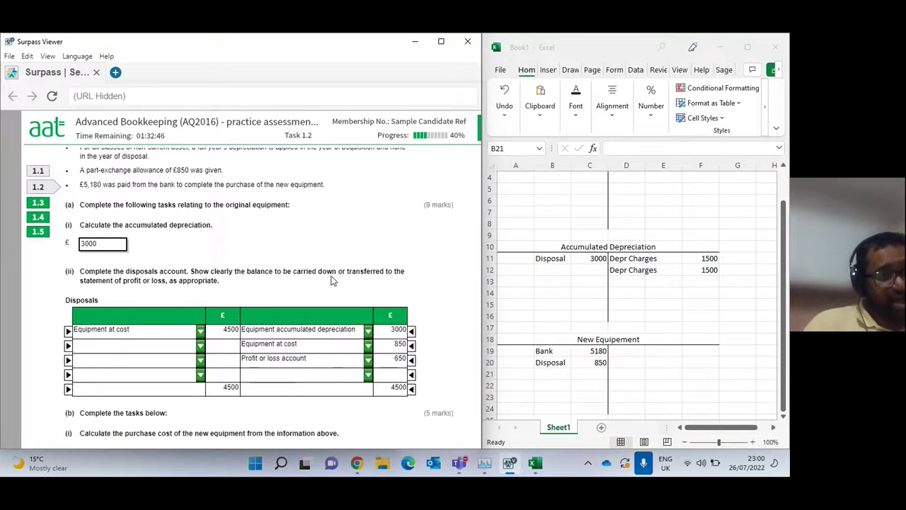
- In the workbook, delete the three empty rows 6 to 8 below the Equipment at Cost entries
{"action": "scroll", "coordinate": [333, 281], "scroll_direction": "up", "scroll_amount": 1}
{"action": "scroll", "coordinate": [330, 281], "scroll_direction": "down", "scroll_amount": 2}
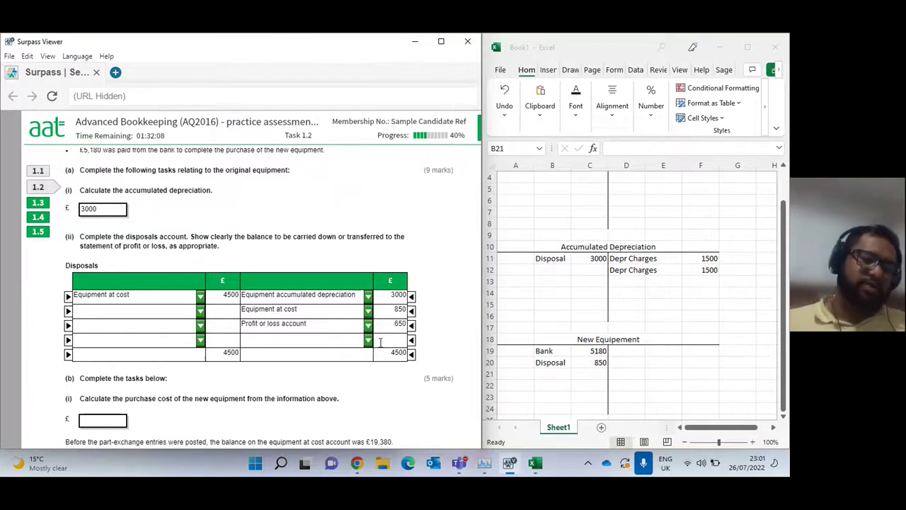
{"action": "scroll", "coordinate": [371, 318], "scroll_direction": "up", "scroll_amount": 1}
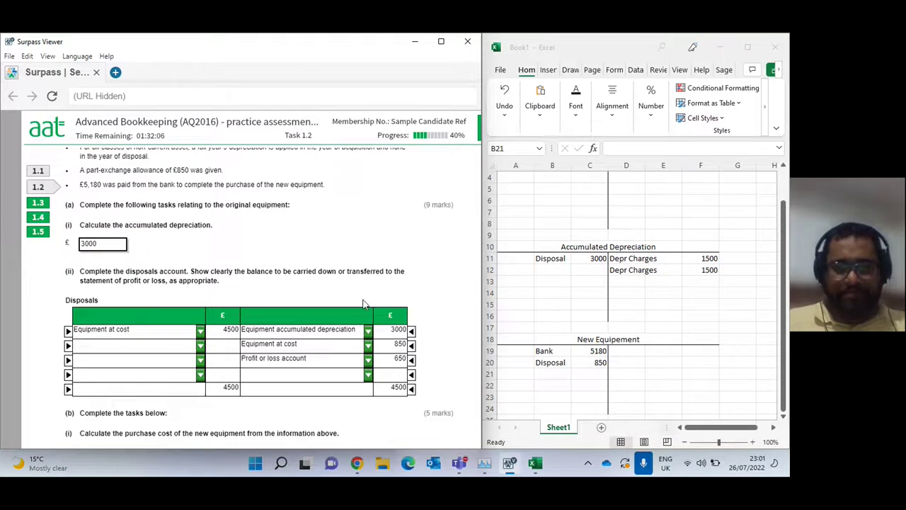
{"action": "scroll", "coordinate": [174, 243], "scroll_direction": "down", "scroll_amount": 2}
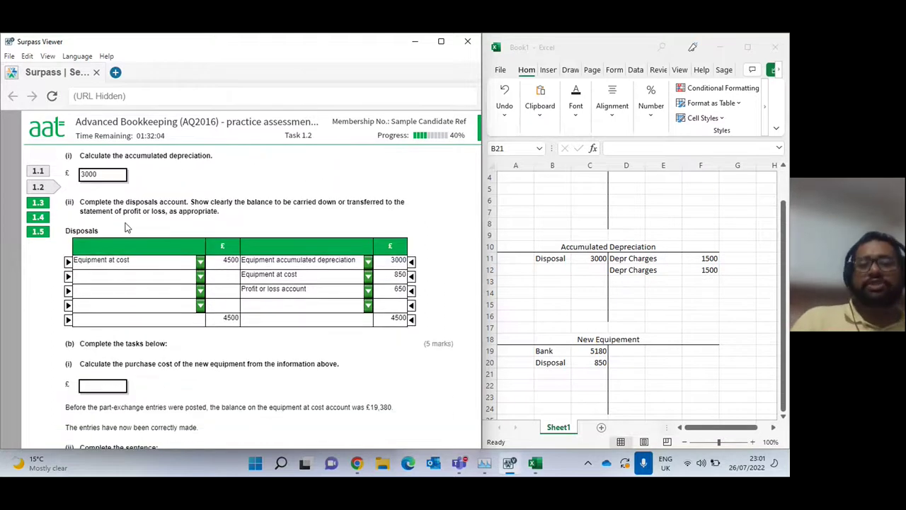
{"action": "scroll", "coordinate": [644, 330], "scroll_direction": "up", "scroll_amount": 1}
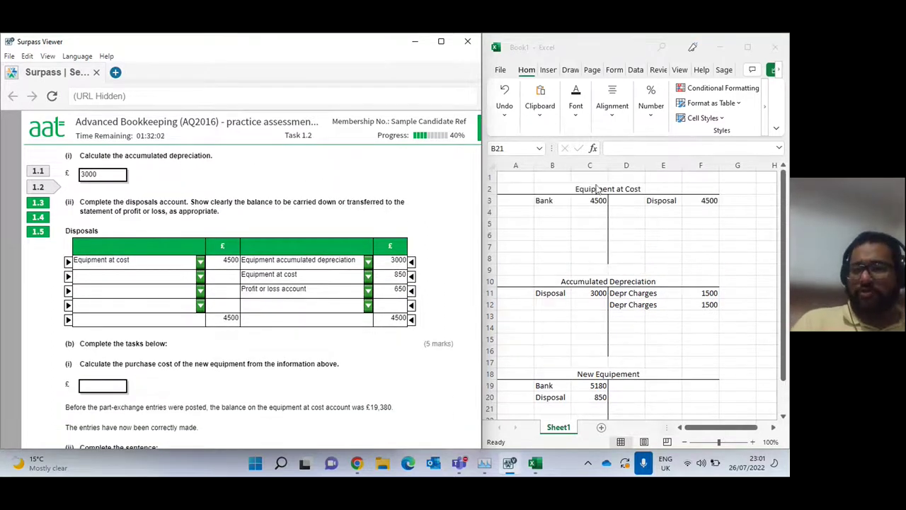
{"action": "left_click", "coordinate": [486, 235]}
{"action": "mouse_move", "coordinate": [486, 235]}
{"action": "left_mouse_down"}
{"action": "mouse_move", "coordinate": [467, 262]}
{"action": "mouse_move", "coordinate": [489, 243]}
{"action": "left_mouse_up"}
{"action": "right_click", "coordinate": [489, 243]}
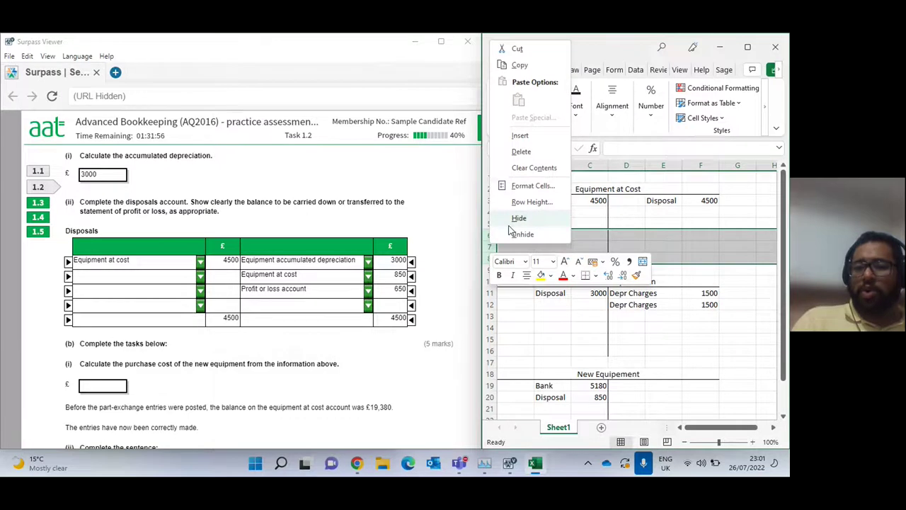
{"action": "left_click", "coordinate": [521, 151]}
{"action": "left_click", "coordinate": [626, 259]}
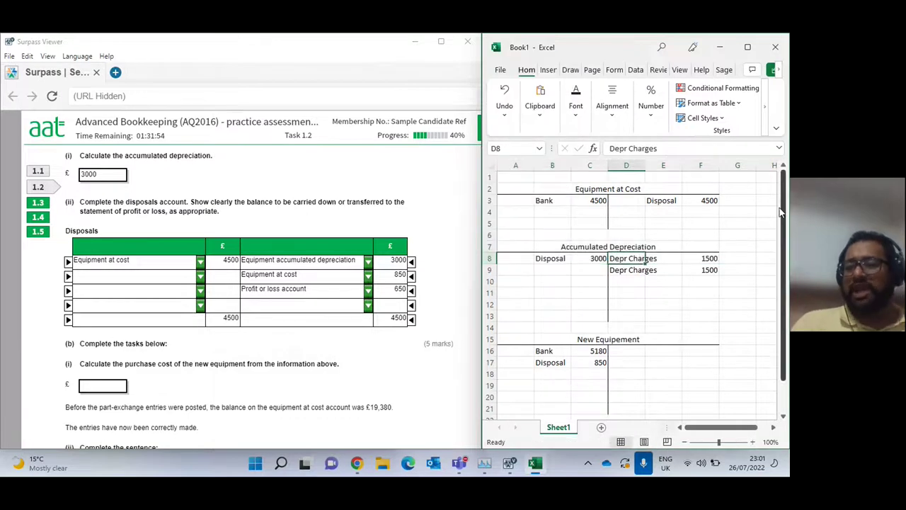
- Highlight the Equipment at Cost and Accumulated Depreciation T-accounts one after the other to review their entries
{"action": "left_click_drag", "start_coordinate": [516, 189], "coordinate": [698, 224]}
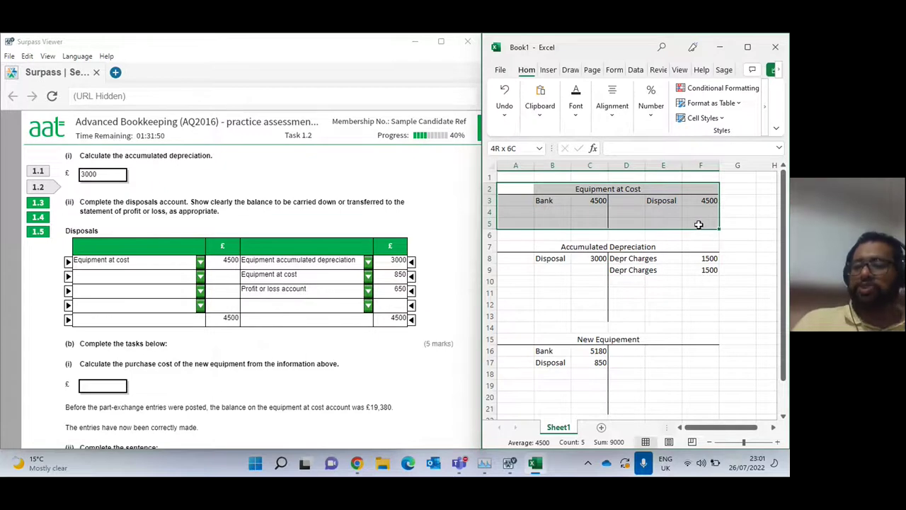
{"action": "left_click_drag", "start_coordinate": [698, 224], "coordinate": [699, 225]}
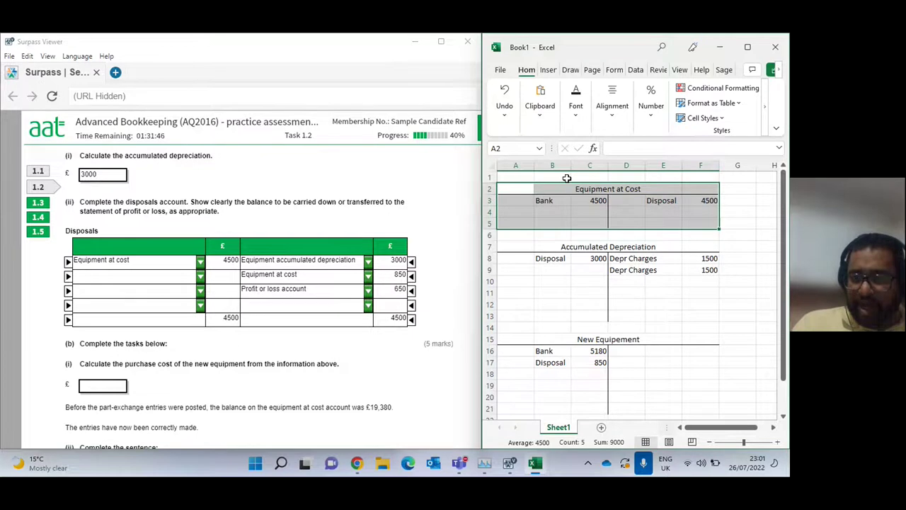
{"action": "left_click_drag", "start_coordinate": [522, 246], "coordinate": [707, 318]}
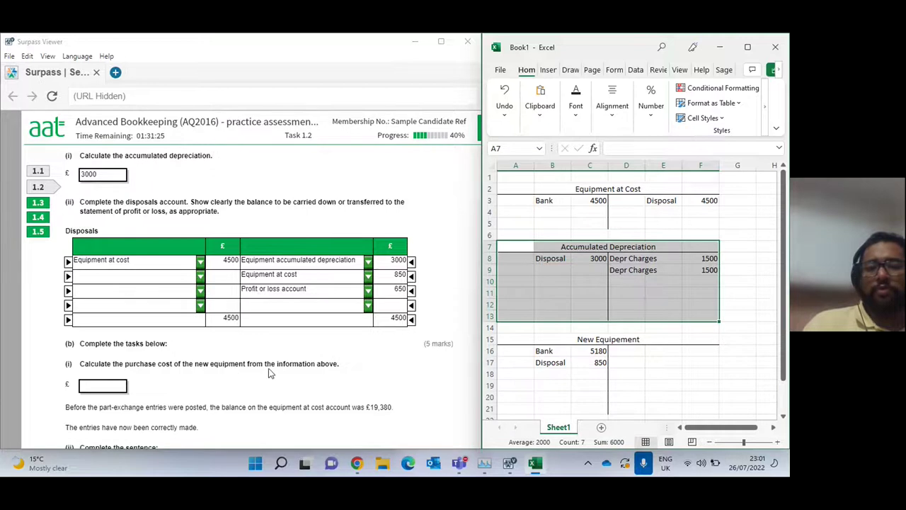
- In part (b)(i) of the assessment, enter 6030 as the purchase cost of the new equipment
{"action": "left_click", "coordinate": [114, 382]}
{"action": "type", "text": "6030"}
{"action": "scroll", "coordinate": [122, 375], "scroll_direction": "up", "scroll_amount": 1}
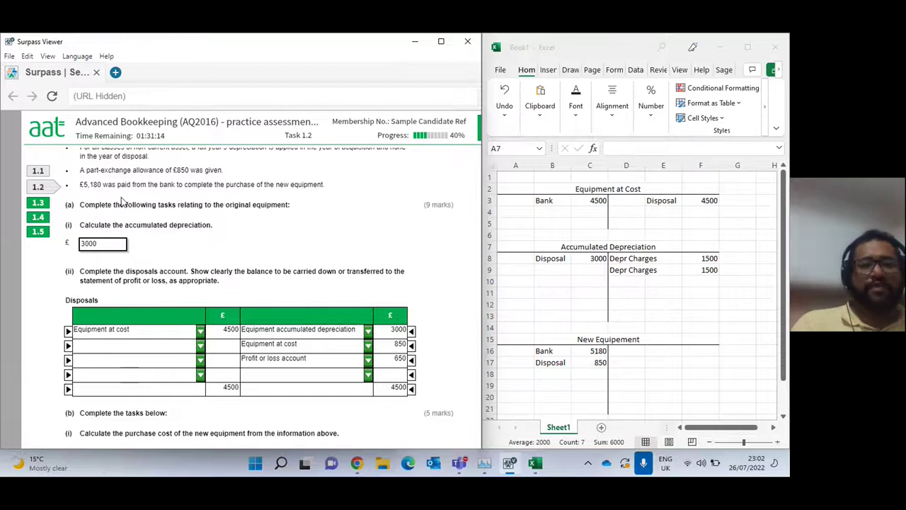
{"action": "scroll", "coordinate": [275, 320], "scroll_direction": "down", "scroll_amount": 1}
{"action": "scroll", "coordinate": [275, 320], "scroll_direction": "down", "scroll_amount": 4}
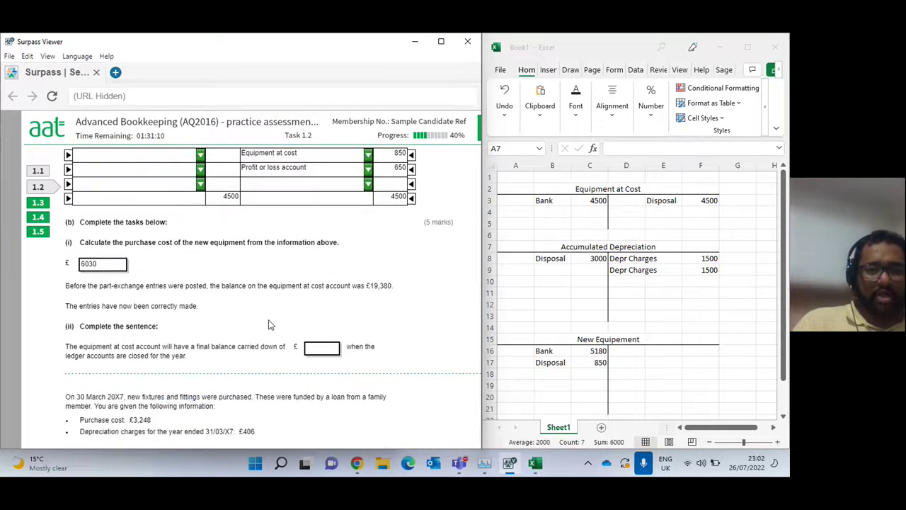
- In the workbook, clear the titles and entries of all three T-accounts, keeping their ruled lines
{"action": "scroll", "coordinate": [268, 324], "scroll_direction": "down", "scroll_amount": 2}
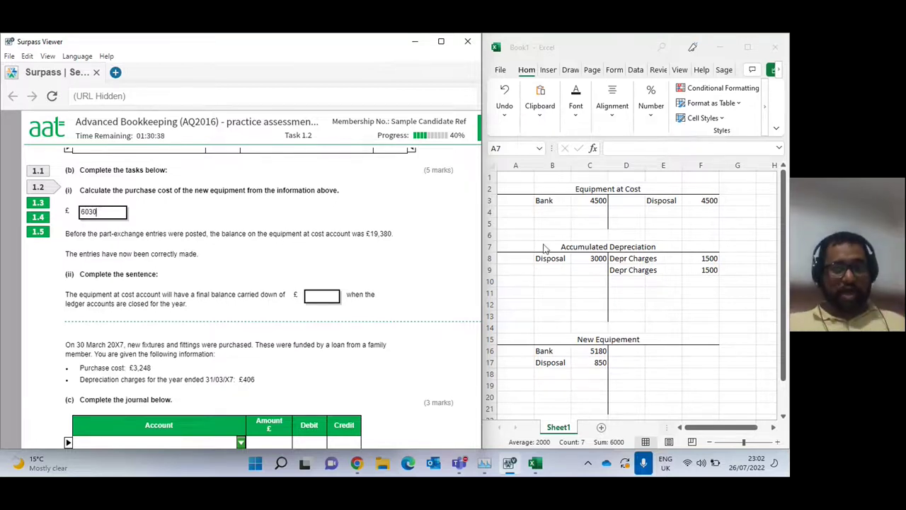
{"action": "left_click", "coordinate": [551, 200]}
{"action": "left_click", "coordinate": [550, 200]}
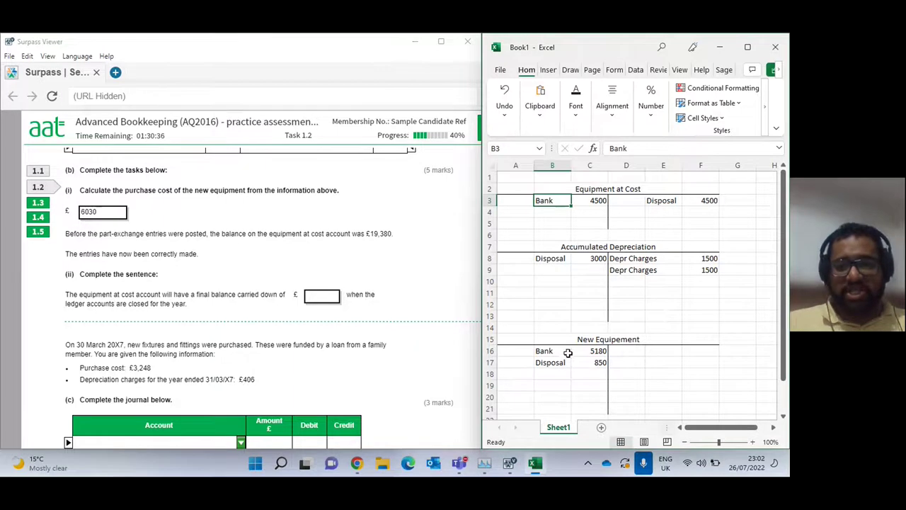
{"action": "left_click", "coordinate": [594, 339]}
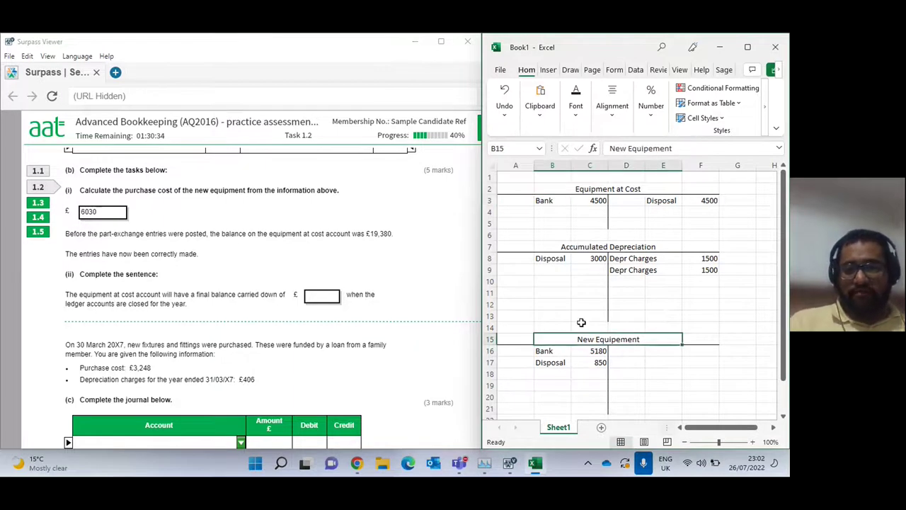
{"action": "key", "text": "Delete"}
{"action": "left_click_drag", "start_coordinate": [700, 258], "coordinate": [714, 279]}
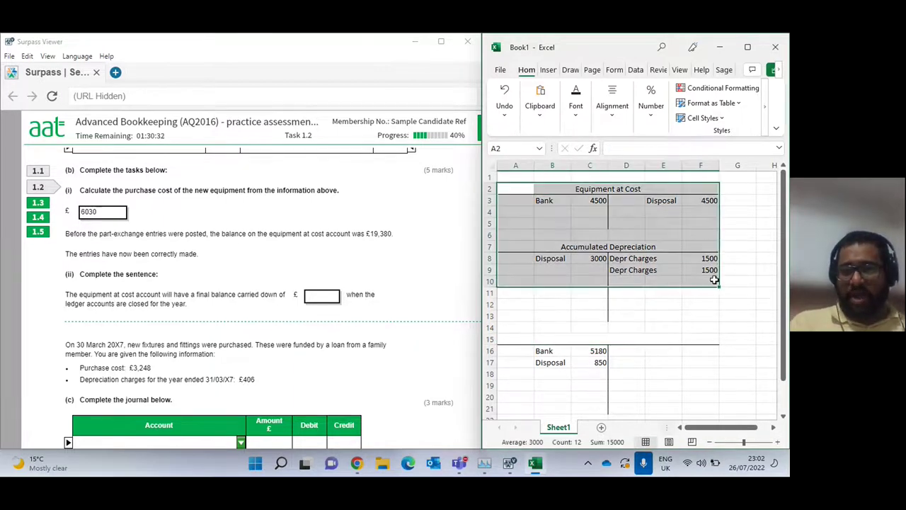
{"action": "key", "text": "Delete"}
{"action": "left_click_drag", "start_coordinate": [539, 351], "coordinate": [599, 362]}
{"action": "key", "text": "Delete"}
- Title the lowest T-account "Equipement" and enter 19380 as its first debit amount
{"action": "left_click_drag", "start_coordinate": [552, 340], "coordinate": [614, 341]}
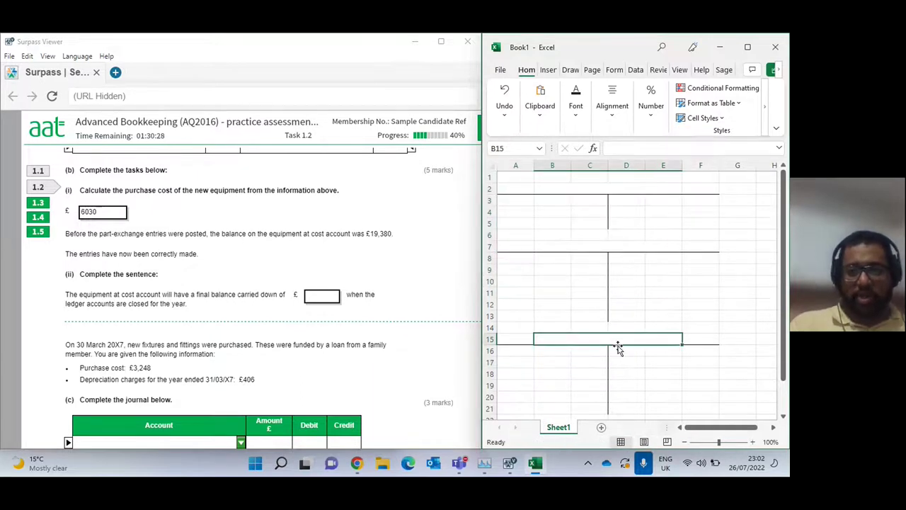
{"action": "type", "text": "Equi"}
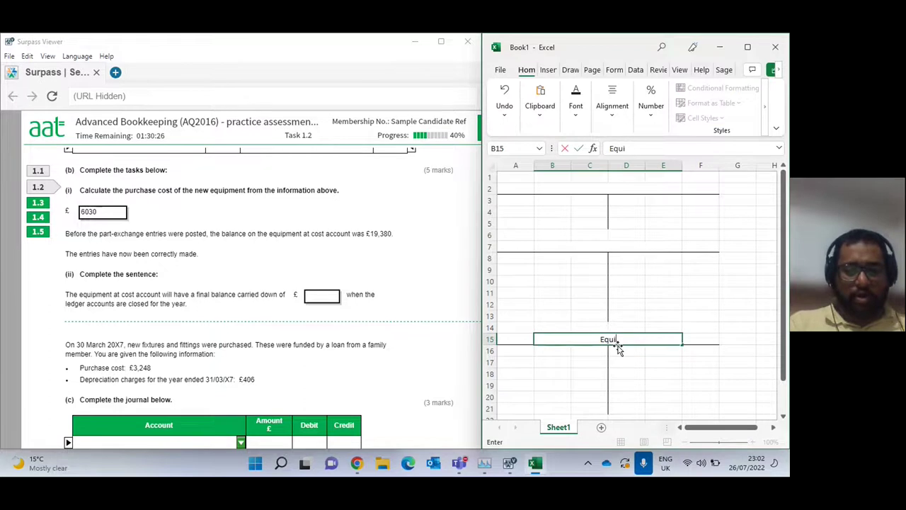
{"action": "type", "text": "pement"}
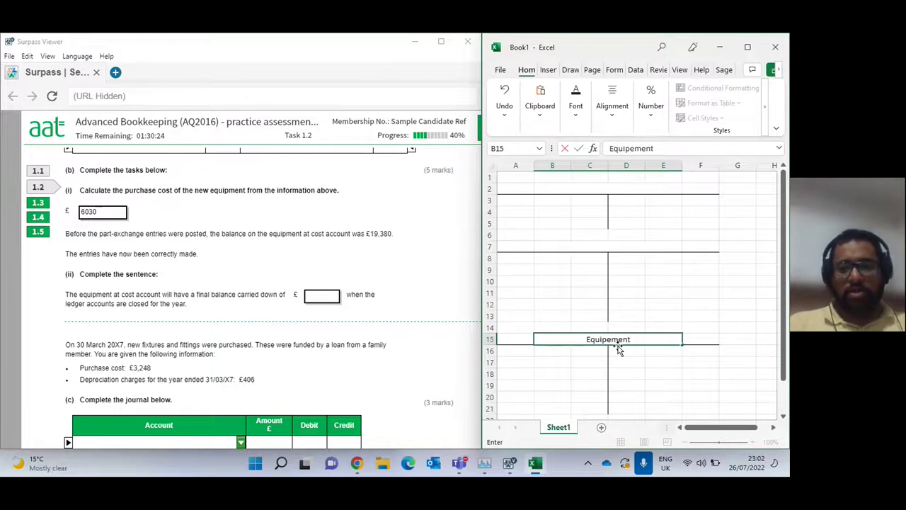
{"action": "key", "text": "Return"}
{"action": "key", "text": "Right"}
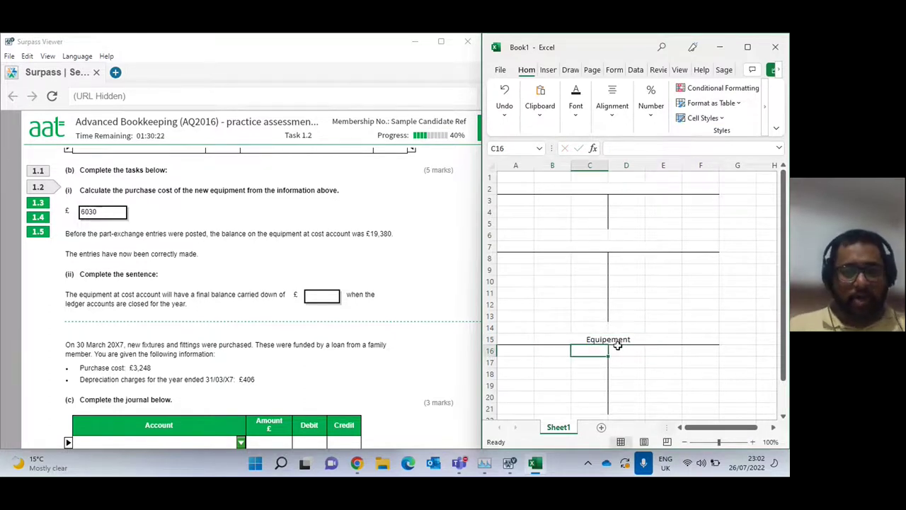
{"action": "type", "text": "193"}
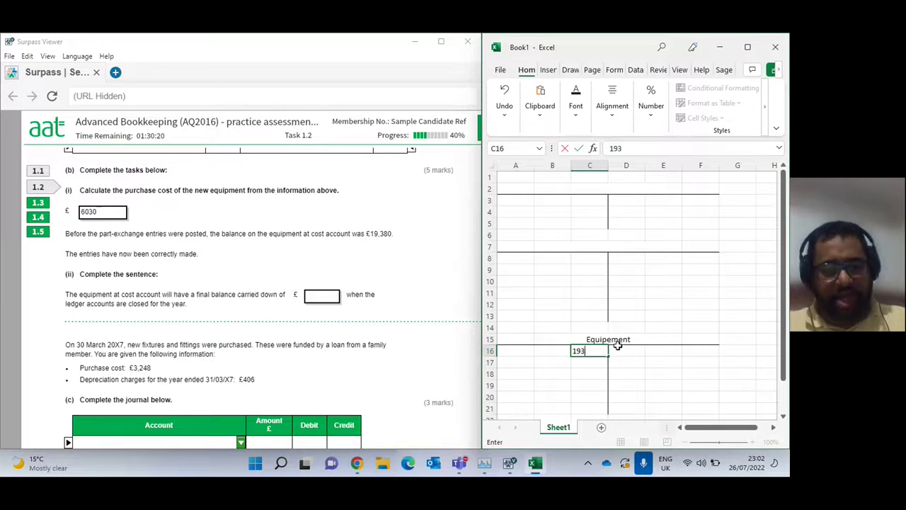
{"action": "type", "text": "80"}
{"action": "key", "text": "Return"}
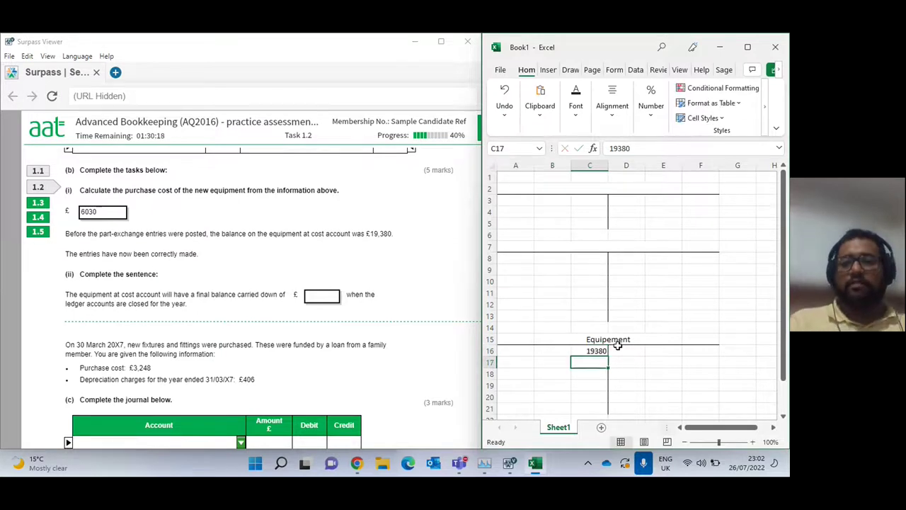
- In the Equipement T-account, add a credit line "Disposal" of 4500 and a second debit amount of 6030
{"action": "left_click", "coordinate": [668, 351]}
{"action": "type", "text": "Disposal"}
{"action": "key", "text": "Tab"}
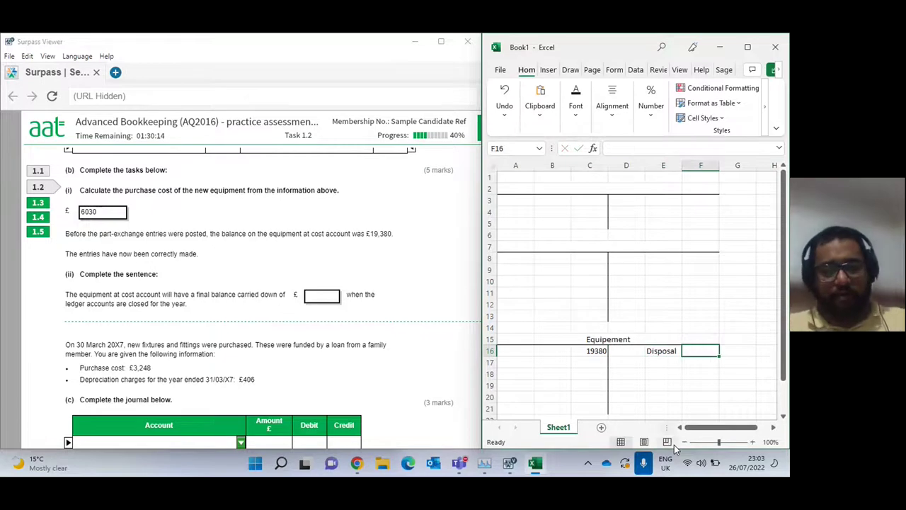
{"action": "type", "text": "4500"}
{"action": "key", "text": "Return"}
{"action": "key", "text": "Left"}
{"action": "key", "text": "Left"}
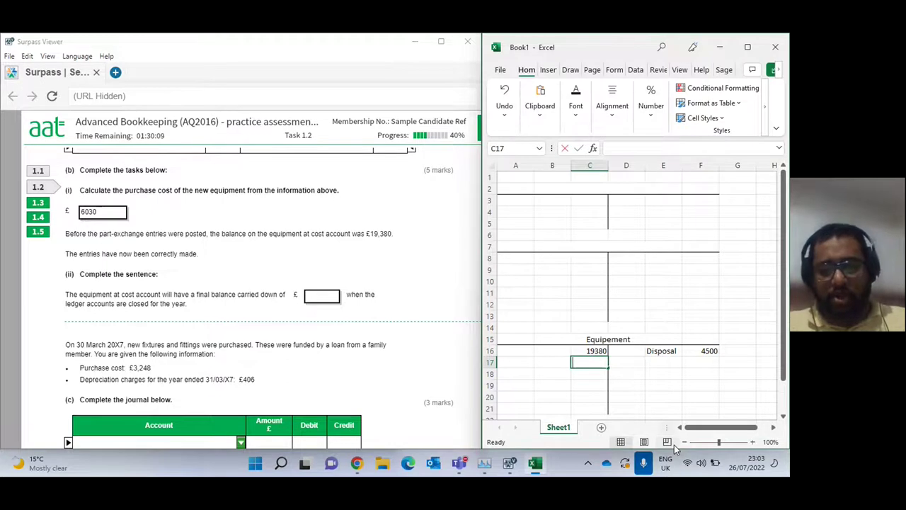
{"action": "type", "text": "6030"}
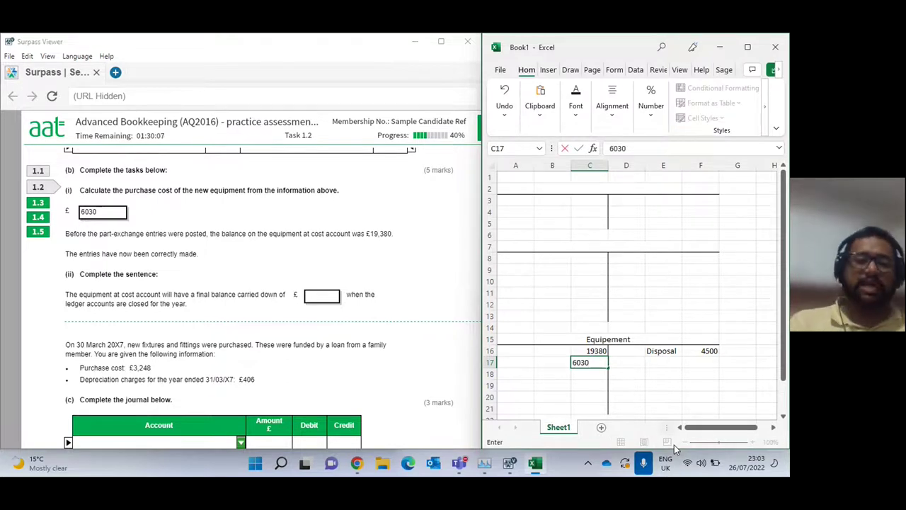
{"action": "key", "text": "Return"}
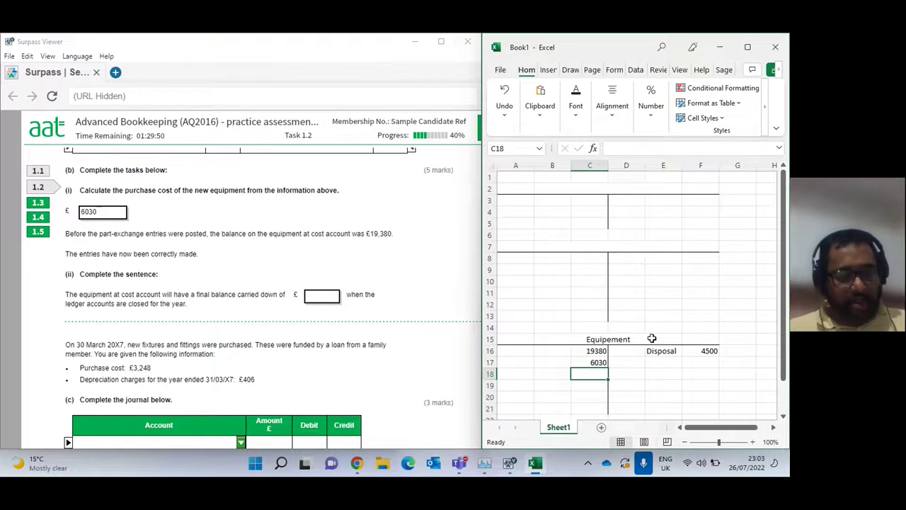
- In part (b)(ii) of the assessment, enter 20910 as the final balance carried down on the equipment at cost account
{"action": "left_click", "coordinate": [332, 297]}
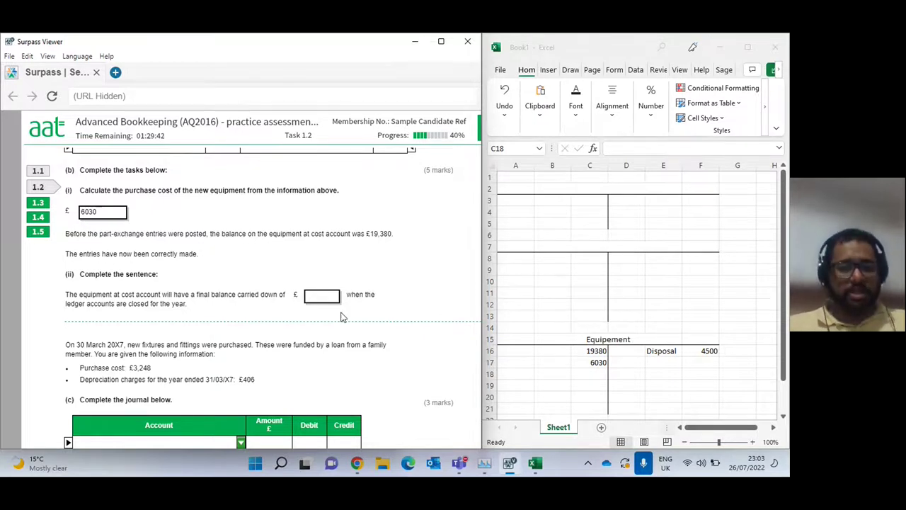
{"action": "type", "text": "20910"}
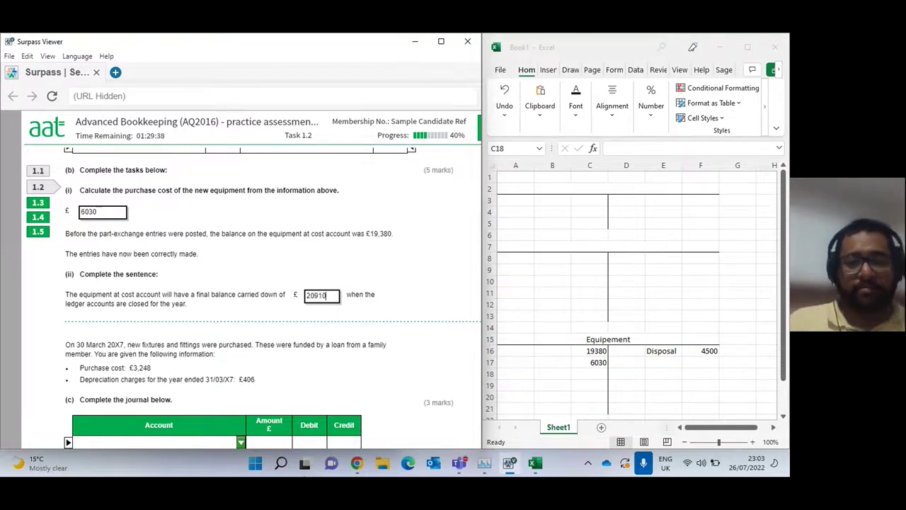
{"action": "mouse_move", "coordinate": [458, 463]}
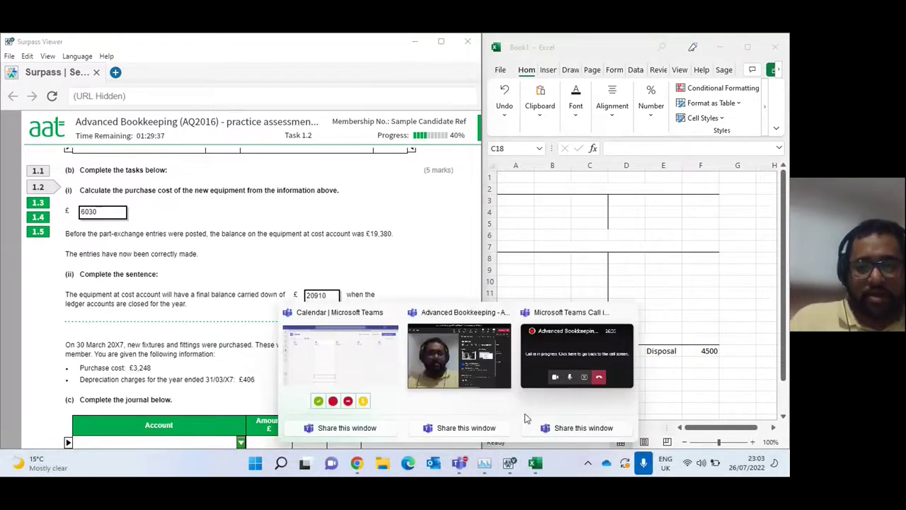
{"action": "left_click", "coordinate": [439, 356]}
{"action": "left_click", "coordinate": [600, 85]}
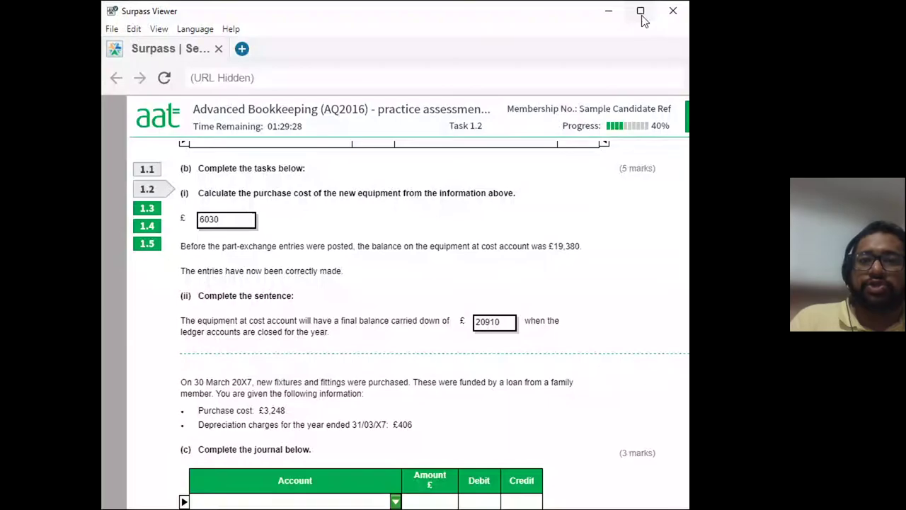
- Maximise the assessment window, show it full screen and zoom in on the page
{"action": "left_click", "coordinate": [635, 51]}
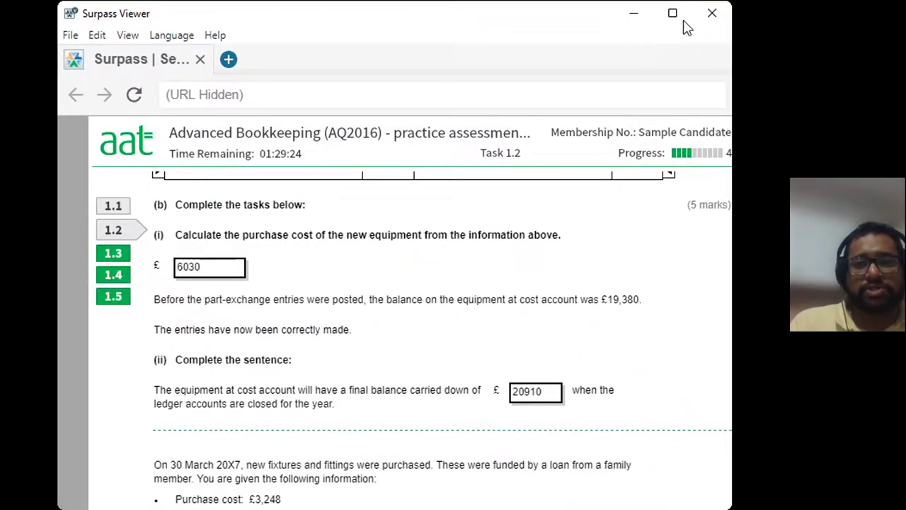
{"action": "left_click", "coordinate": [672, 13]}
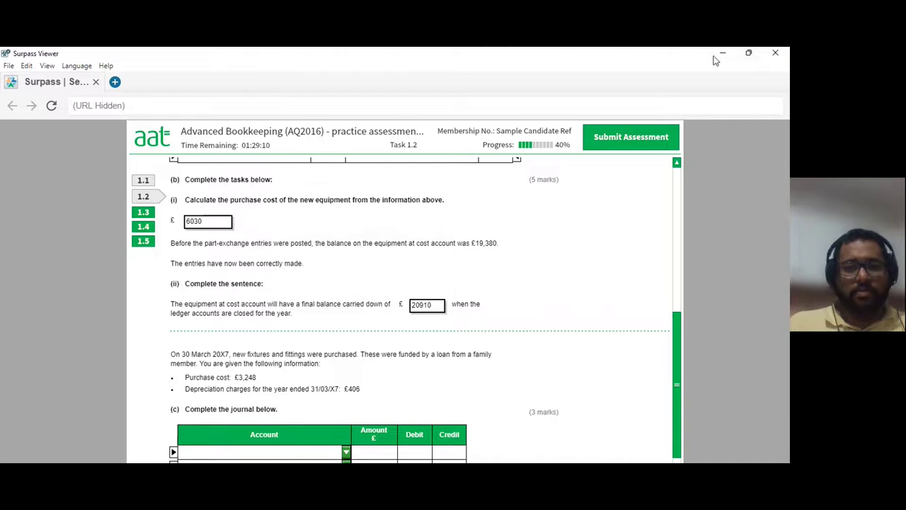
{"action": "left_click", "coordinate": [47, 65]}
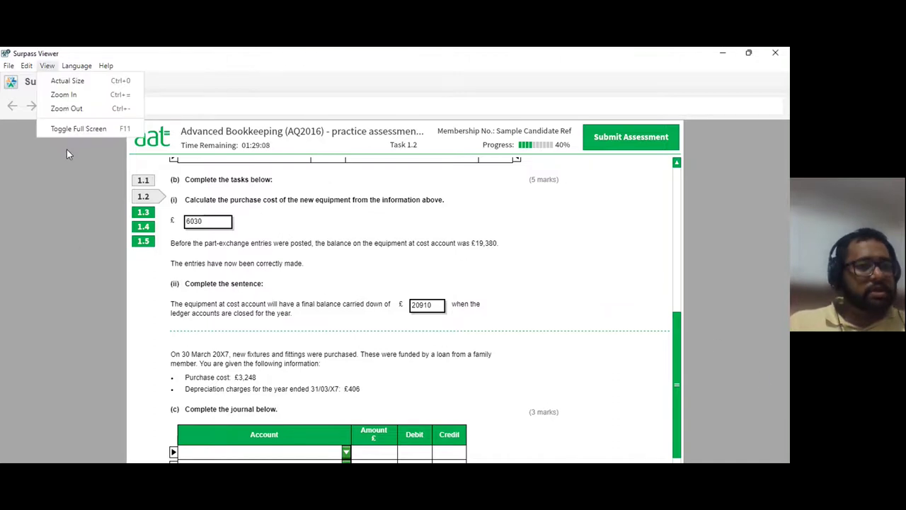
{"action": "left_click", "coordinate": [71, 128]}
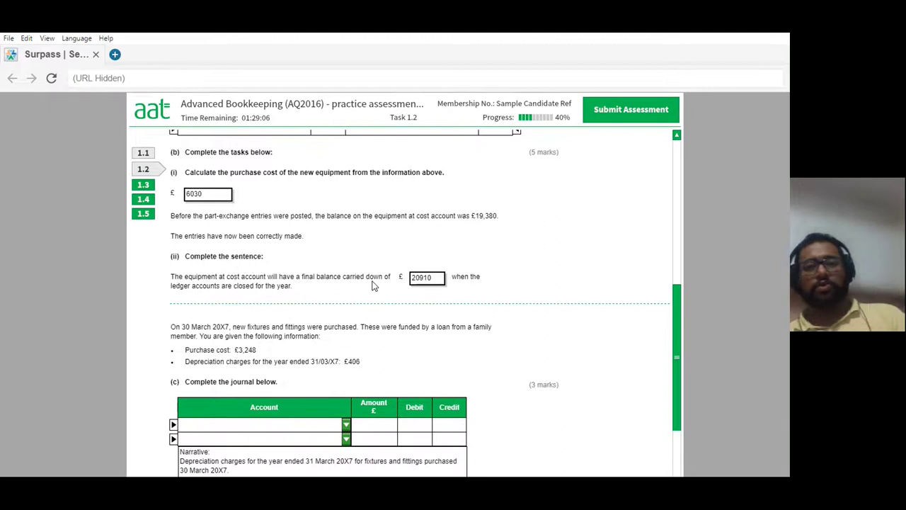
{"action": "left_click", "coordinate": [47, 38]}
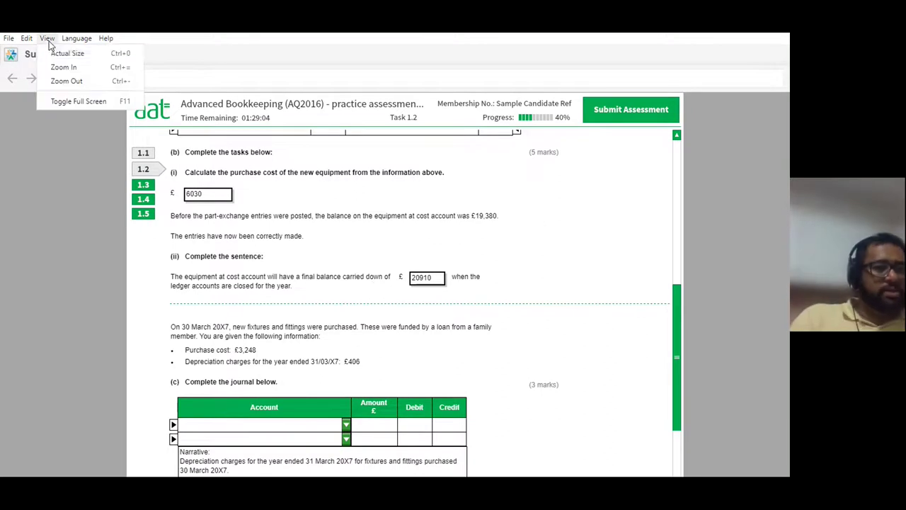
{"action": "left_click", "coordinate": [63, 66]}
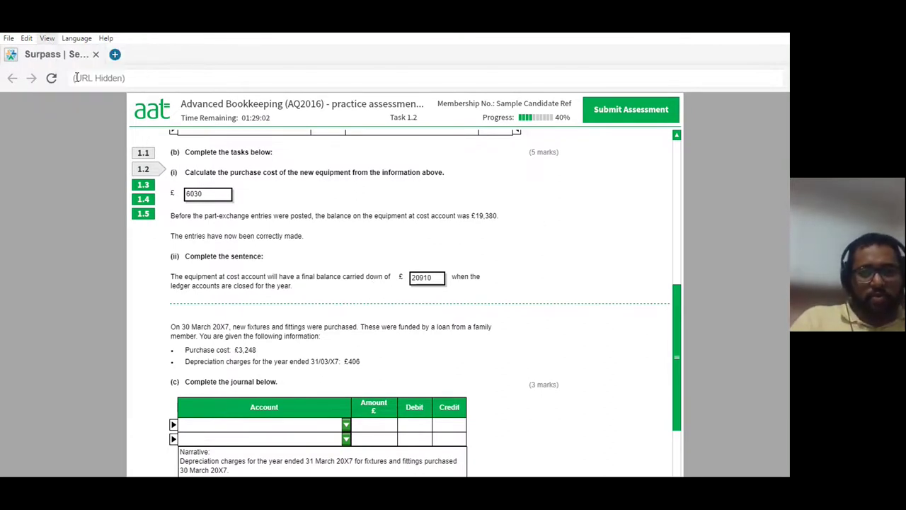
- In the part (c) journal, choose Depreciation charges as the first account and mark it as a debit
{"action": "scroll", "coordinate": [539, 329], "scroll_direction": "down", "scroll_amount": 3}
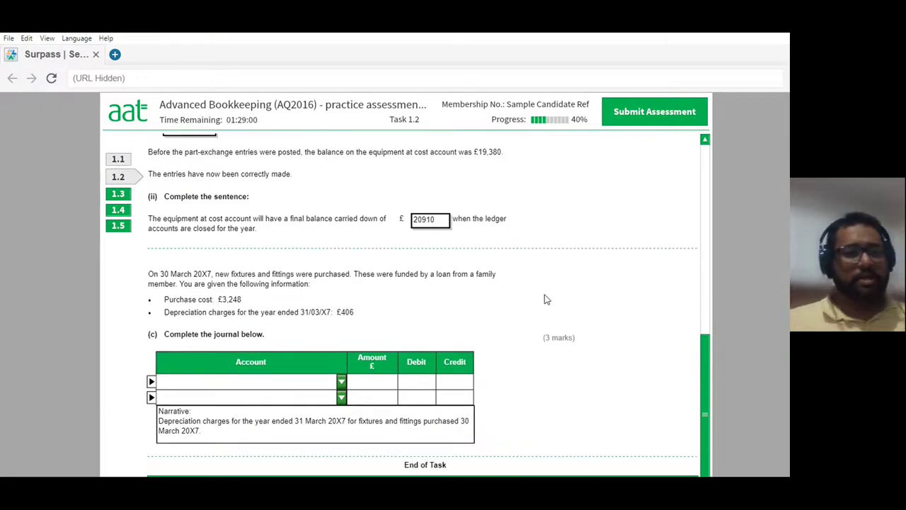
{"action": "scroll", "coordinate": [543, 298], "scroll_direction": "down", "scroll_amount": 2}
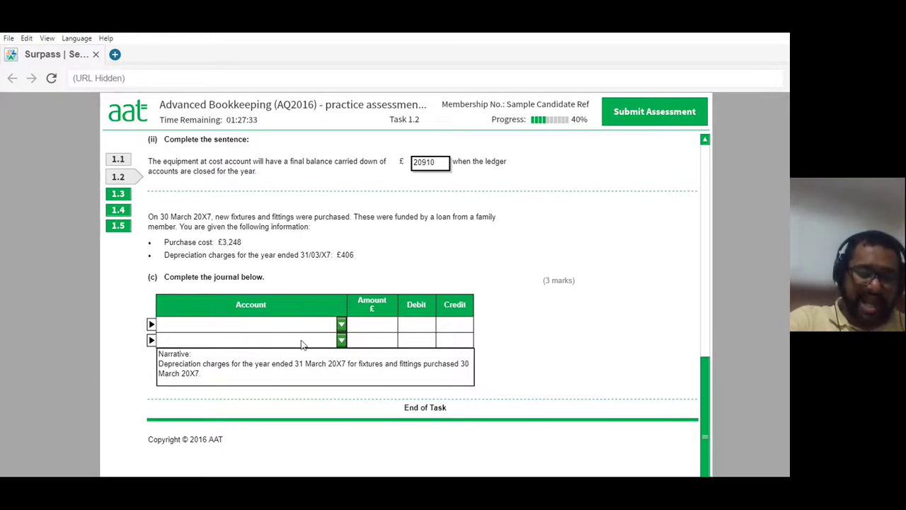
{"action": "left_click", "coordinate": [340, 326]}
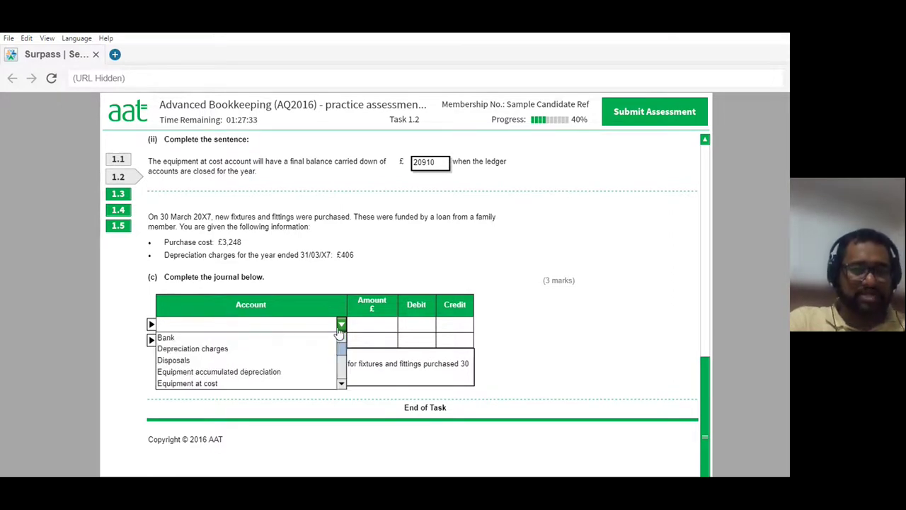
{"action": "left_click", "coordinate": [214, 350]}
{"action": "left_click", "coordinate": [415, 326]}
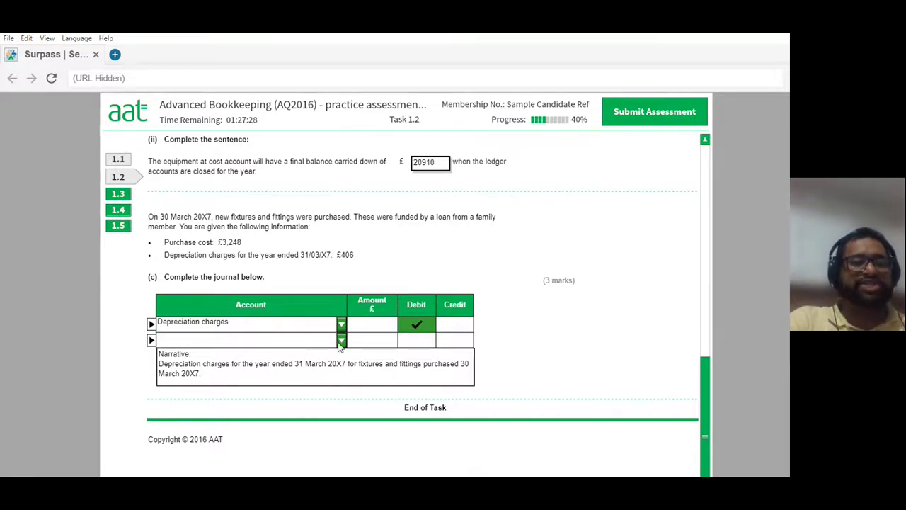
- Choose Fixtures and fittings accumulated depreciation as the journal's second account and mark it as a credit
{"action": "left_click", "coordinate": [342, 341]}
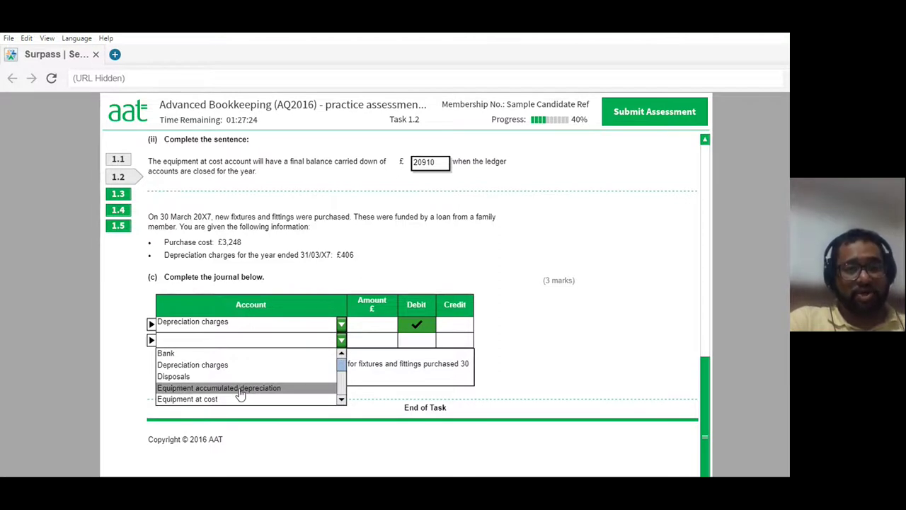
{"action": "left_click", "coordinate": [341, 400]}
{"action": "left_click", "coordinate": [341, 400]}
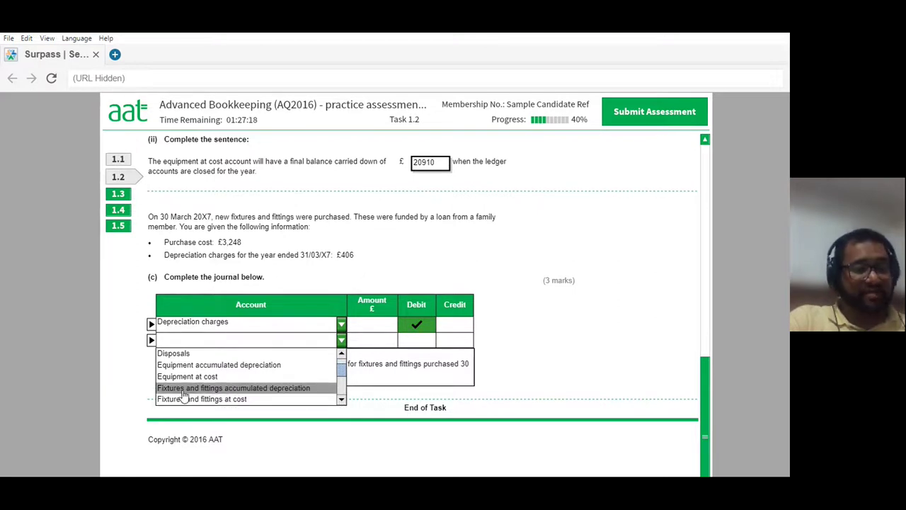
{"action": "left_click", "coordinate": [206, 390]}
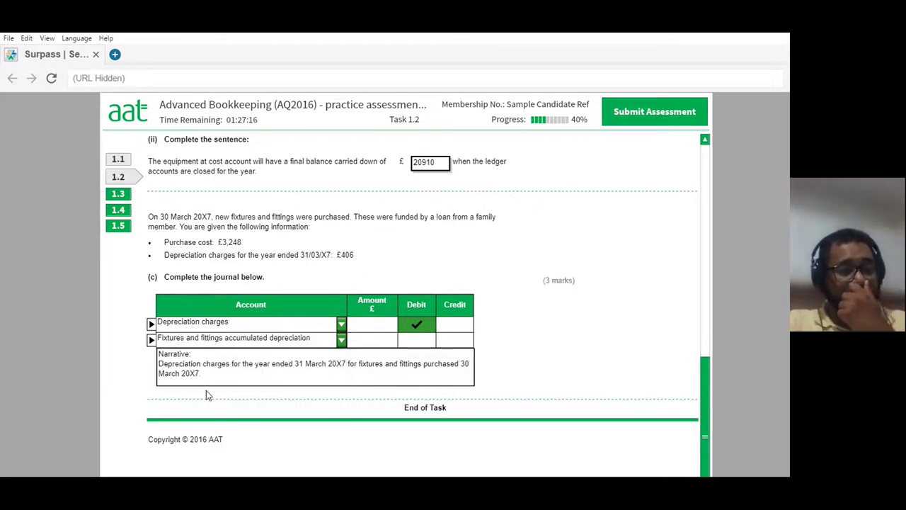
{"action": "left_click", "coordinate": [457, 340]}
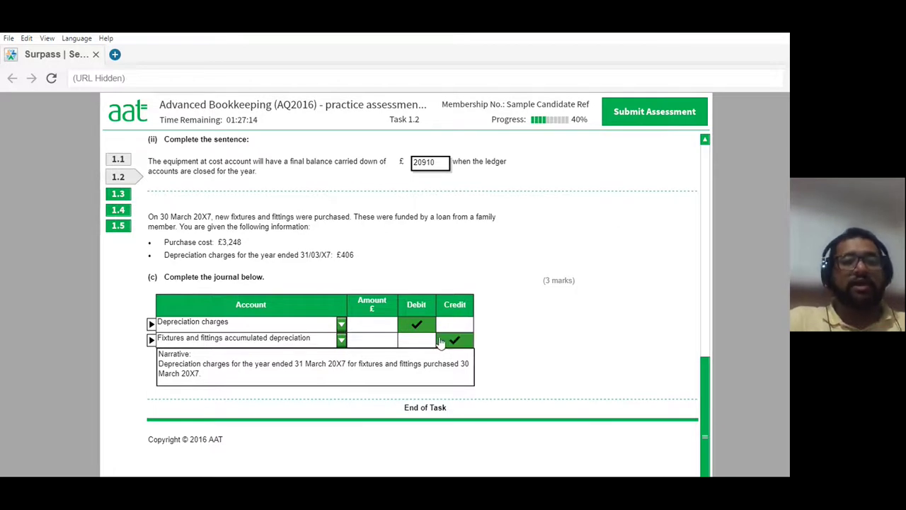
- Enter 406 as the amount for both the Depreciation charges line and the accumulated depreciation line of the part (c) journal
{"action": "left_click", "coordinate": [375, 324]}
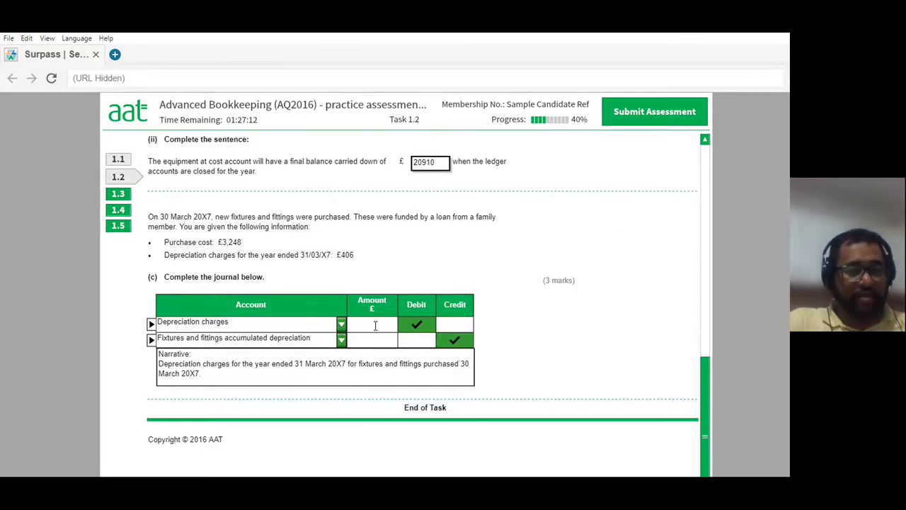
{"action": "type", "text": "40"}
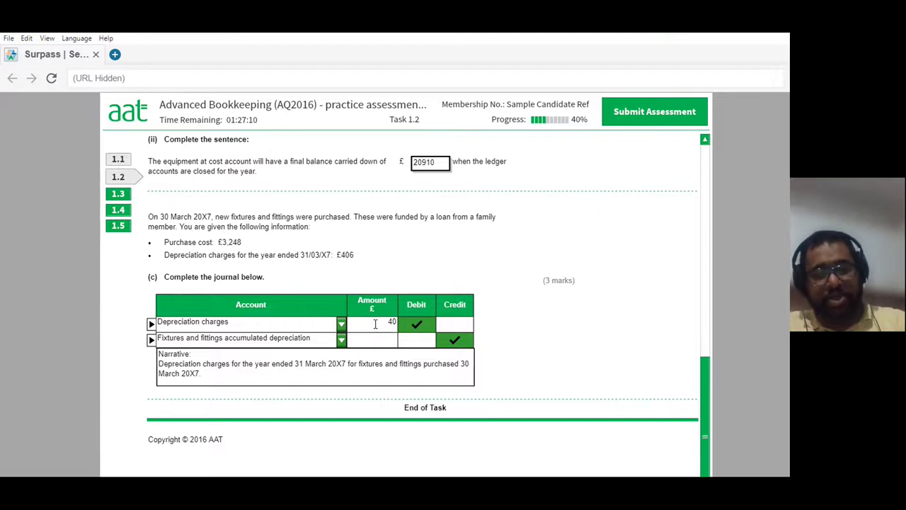
{"action": "type", "text": "6"}
{"action": "left_click", "coordinate": [366, 338]}
{"action": "type", "text": "4"}
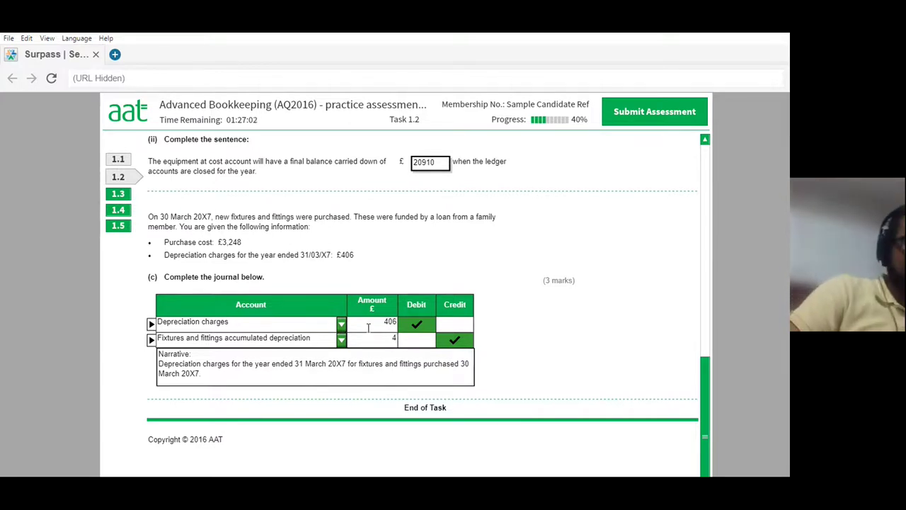
{"action": "type", "text": "06"}
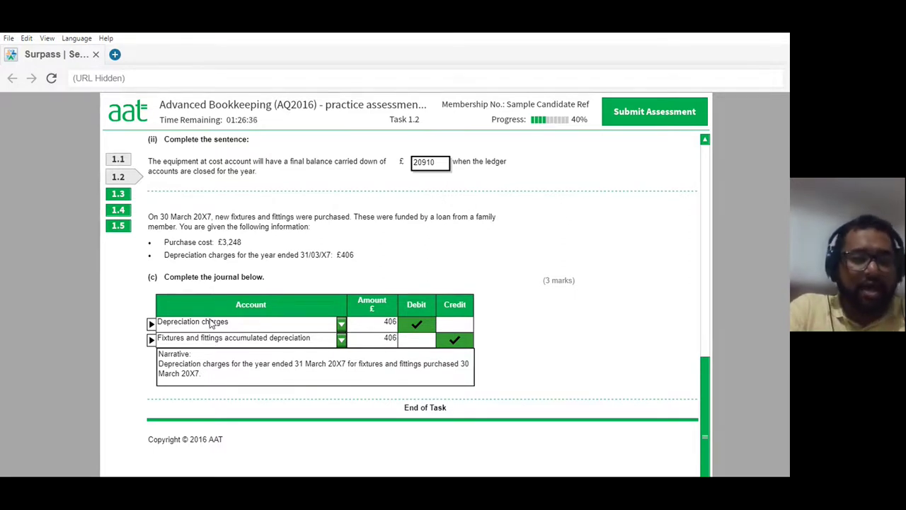
- Review the account options for the journal's second line and reselect Fixtures and fittings accumulated depreciation
{"action": "left_click", "coordinate": [341, 340]}
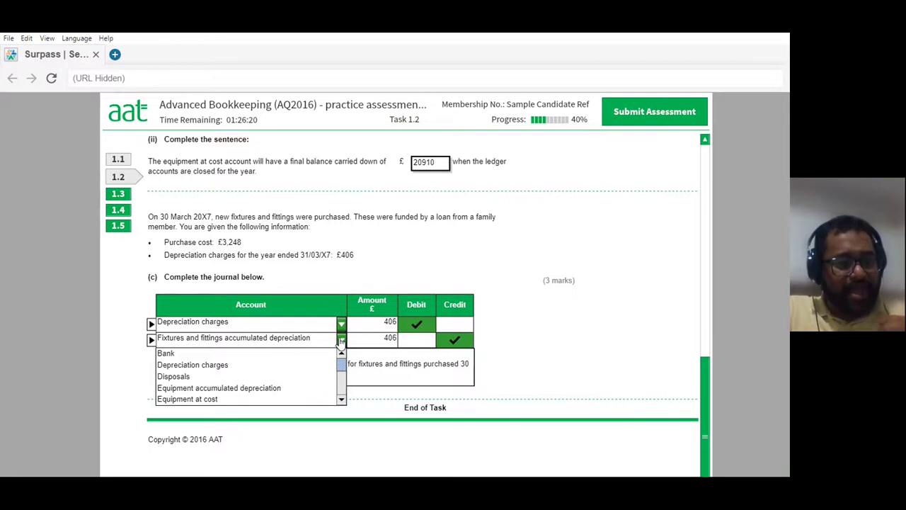
{"action": "left_click", "coordinate": [341, 399]}
{"action": "left_click", "coordinate": [342, 399]}
{"action": "left_click", "coordinate": [341, 400]}
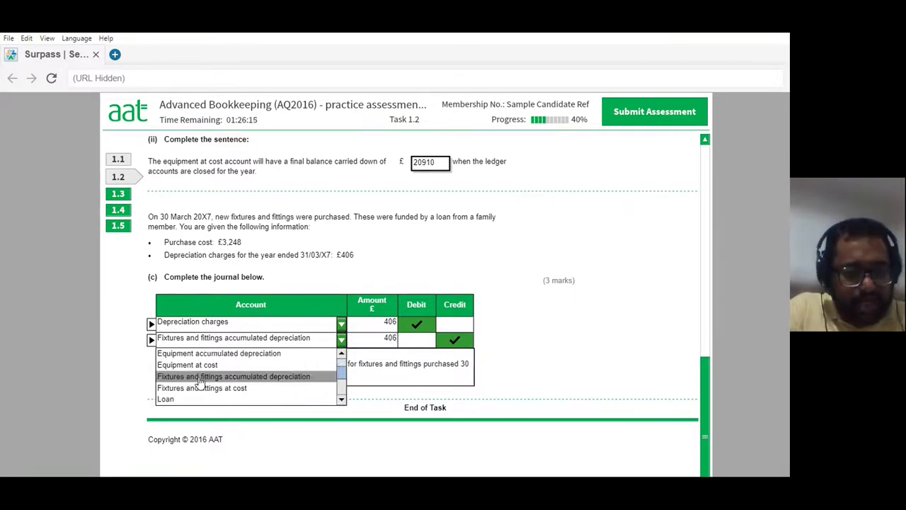
{"action": "left_click", "coordinate": [225, 377]}
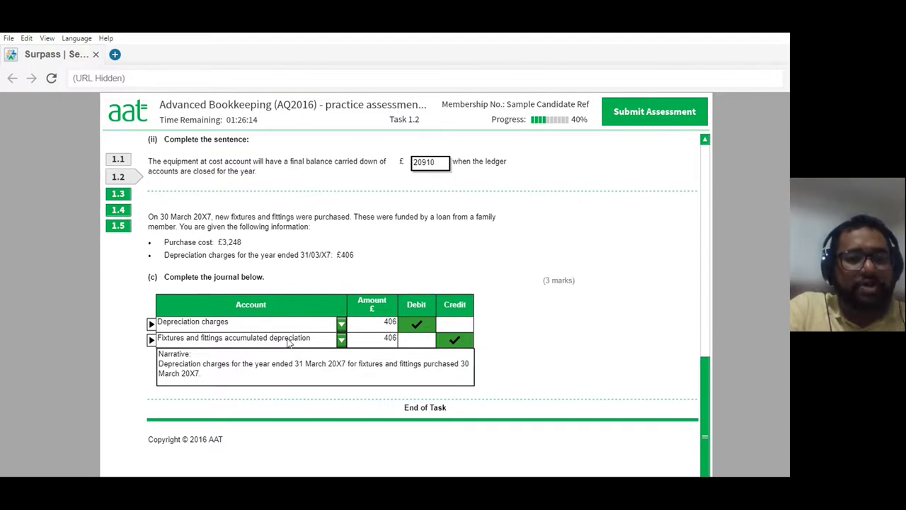
{"action": "left_click", "coordinate": [341, 340]}
{"action": "mouse_move", "coordinate": [342, 373]}
{"action": "left_mouse_down"}
{"action": "mouse_move", "coordinate": [341, 402]}
{"action": "mouse_move", "coordinate": [341, 354]}
{"action": "mouse_move", "coordinate": [341, 372]}
{"action": "left_mouse_up"}
{"action": "left_click", "coordinate": [210, 355]}
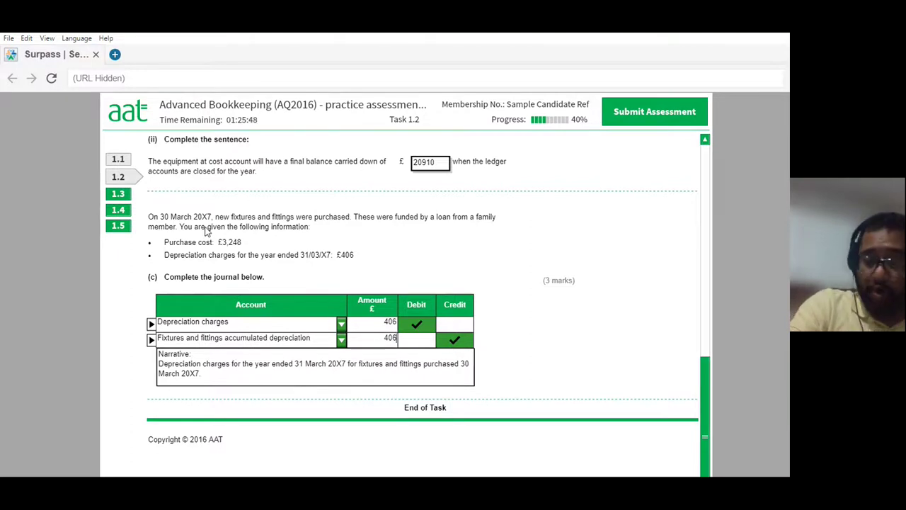
- Open Task 1.3 and record Bank 25550 below the prepaid income reversal on the credit side of the rental income account
{"action": "left_click", "coordinate": [119, 196]}
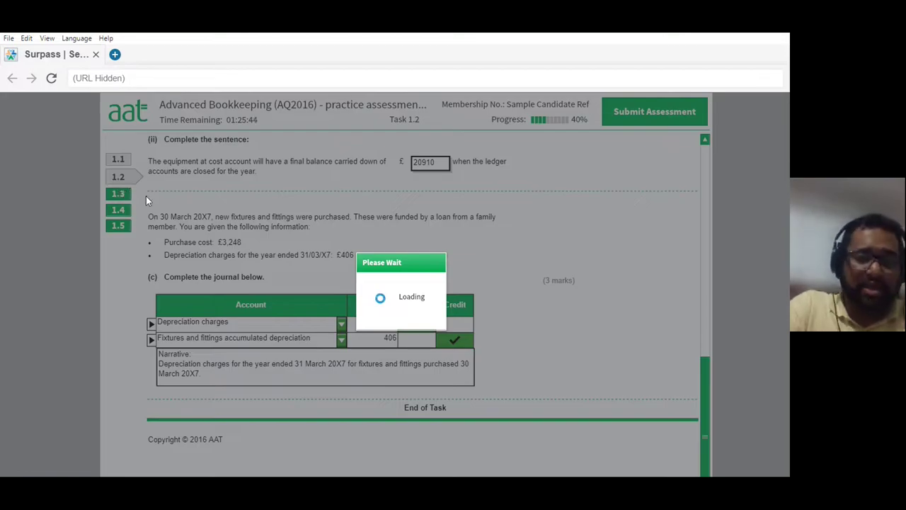
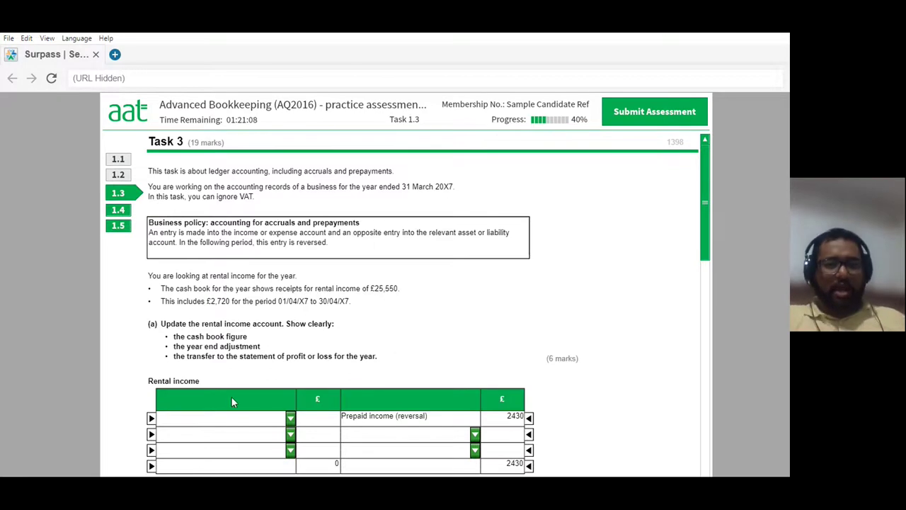
{"action": "scroll", "coordinate": [300, 387], "scroll_direction": "down", "scroll_amount": 1}
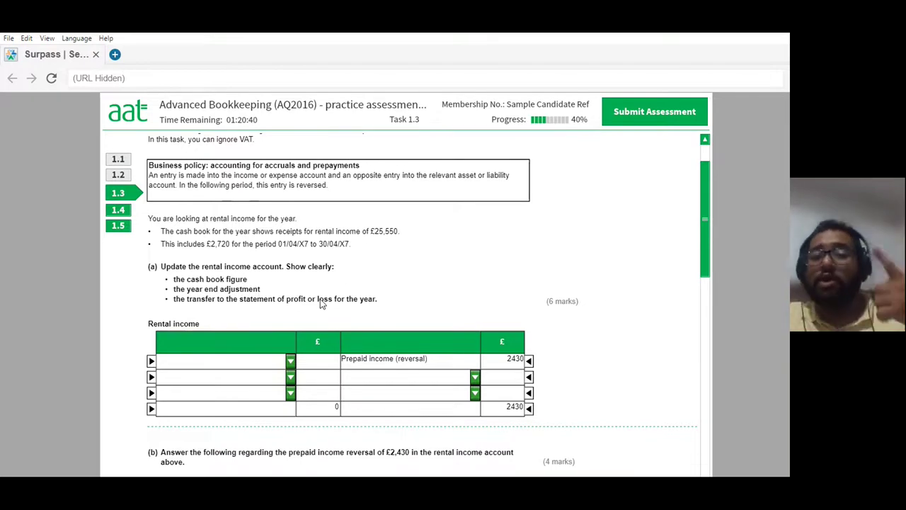
{"action": "left_click", "coordinate": [474, 377]}
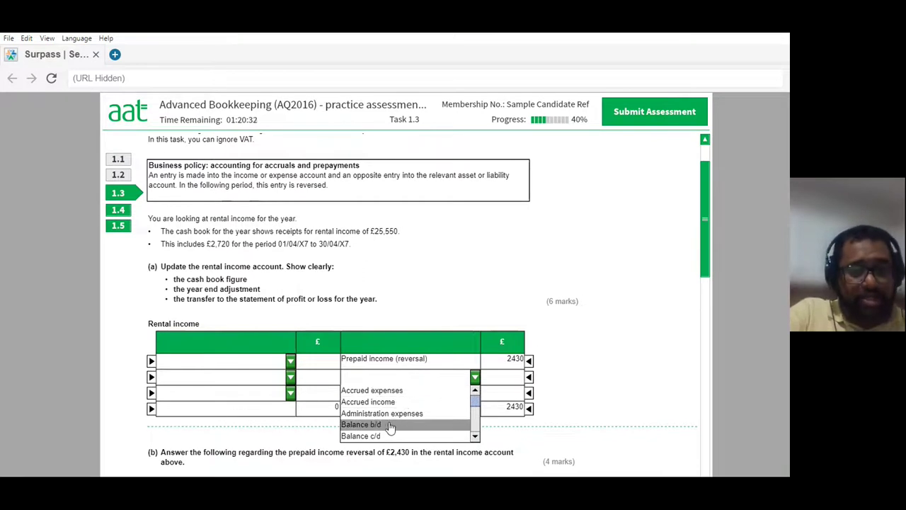
{"action": "scroll", "coordinate": [396, 418], "scroll_direction": "down", "scroll_amount": 3}
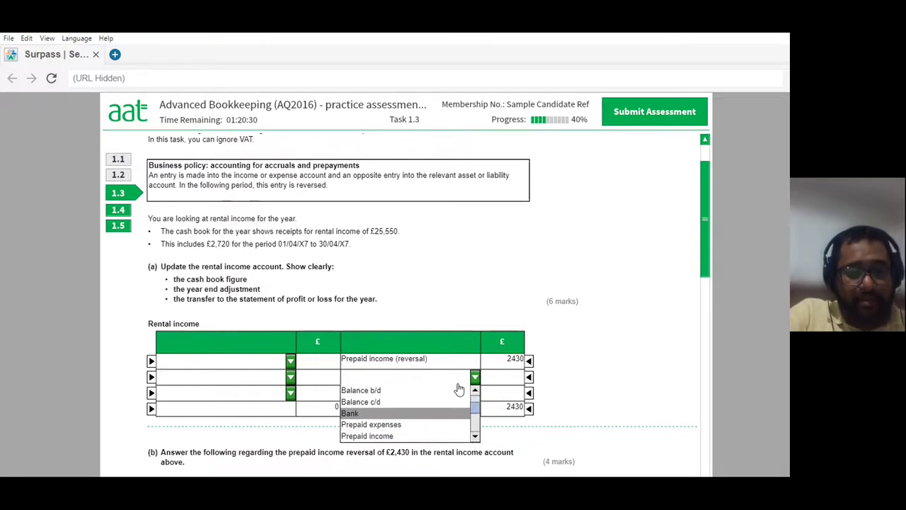
{"action": "left_click", "coordinate": [358, 412]}
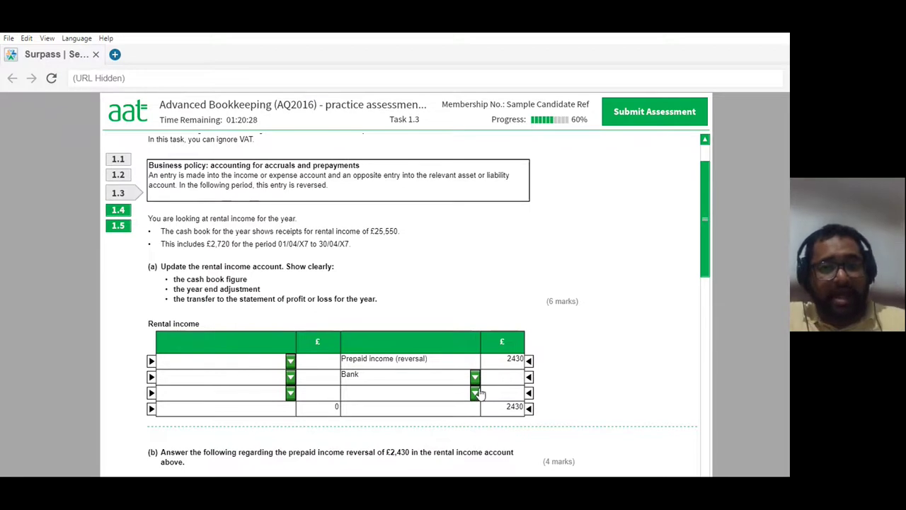
{"action": "type", "text": "25550"}
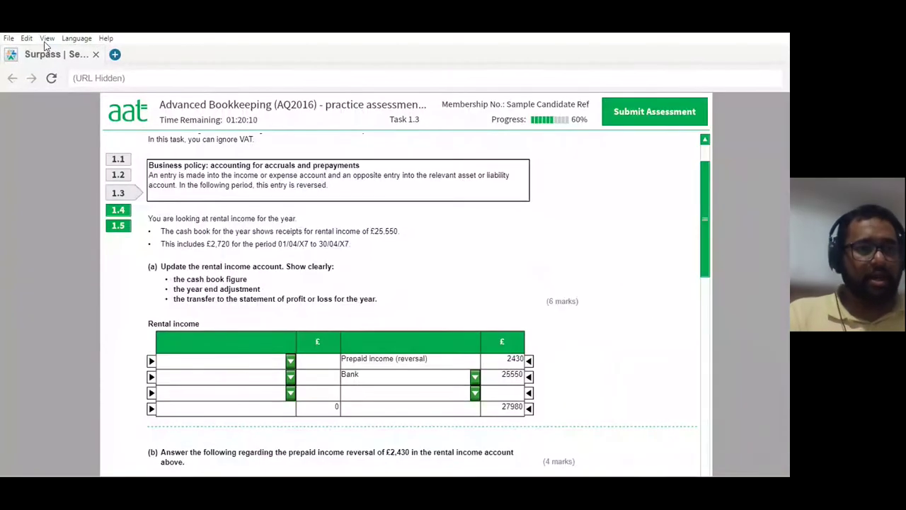
- Take the assessment out of full screen, place it beside the Excel workbook Book1, and widen the assessment's share of the screen
{"action": "left_click", "coordinate": [47, 39]}
{"action": "left_click", "coordinate": [60, 103]}
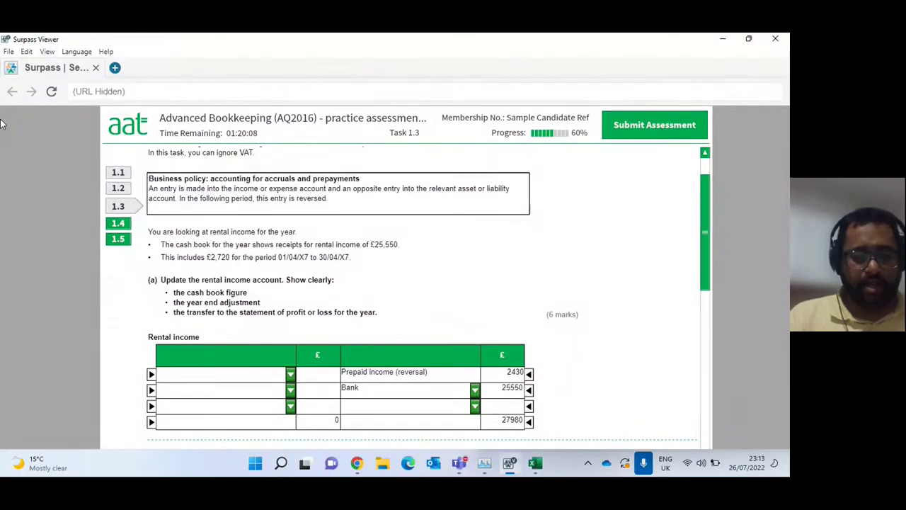
{"action": "key", "text": "super+Left"}
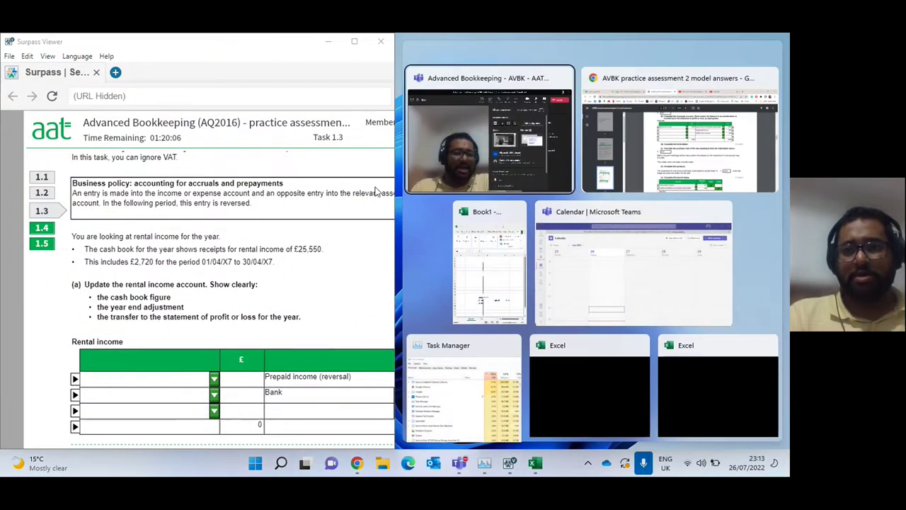
{"action": "left_click", "coordinate": [481, 279]}
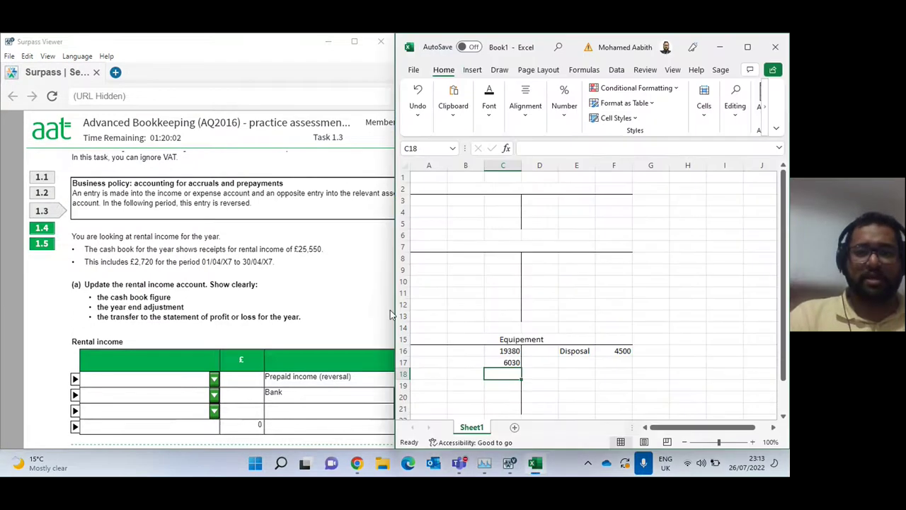
{"action": "left_click_drag", "start_coordinate": [397, 308], "coordinate": [504, 308]}
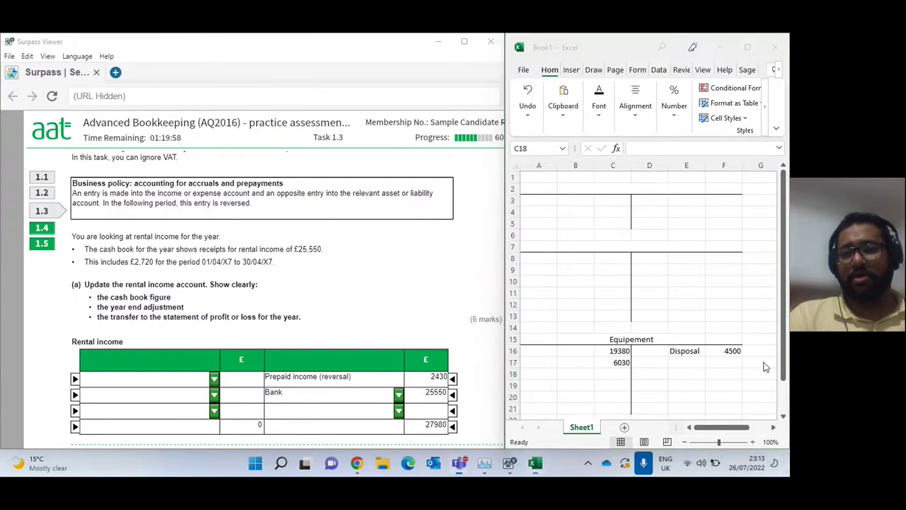
- Clear the Equipement T-account's title and entries from B15:F18 in the workbook
{"action": "left_click_drag", "start_coordinate": [590, 340], "coordinate": [748, 367]}
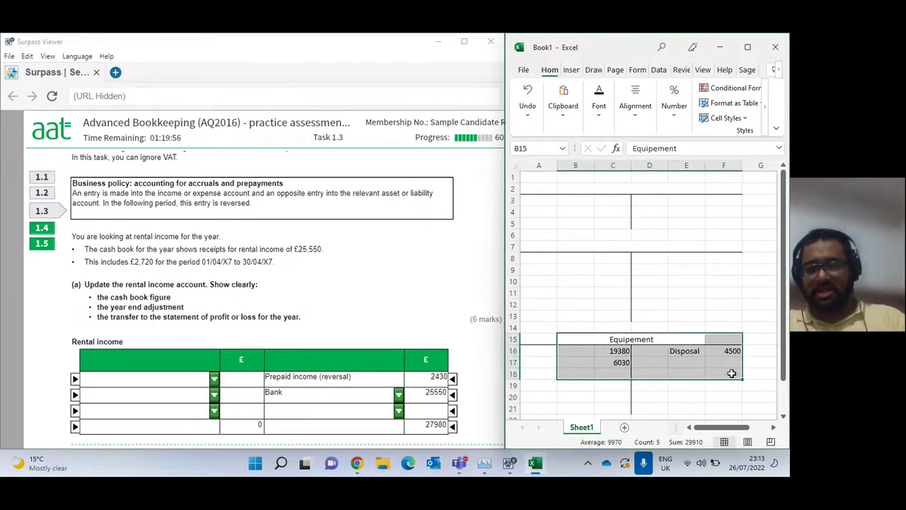
{"action": "key", "text": "Delete"}
{"action": "left_click", "coordinate": [603, 238]}
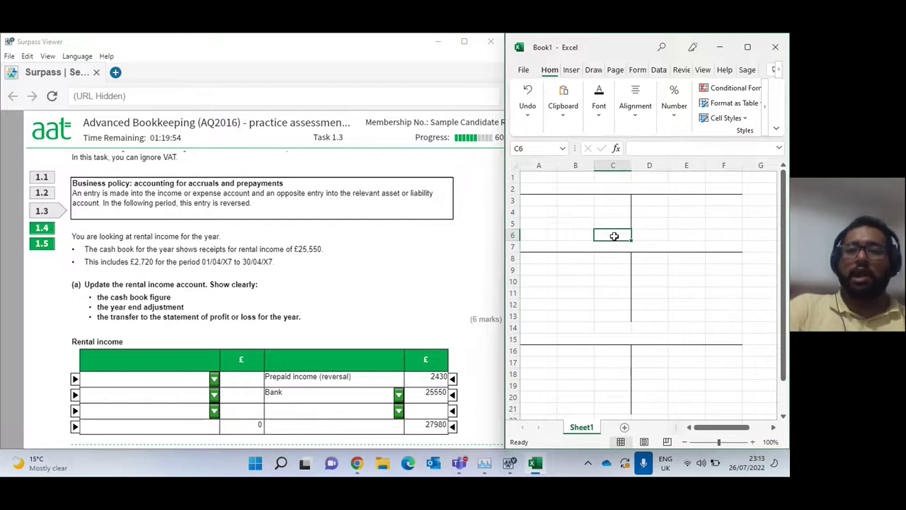
- Title the first T-account on the sheet "prepaid Income" in row 2
{"action": "left_click", "coordinate": [615, 192]}
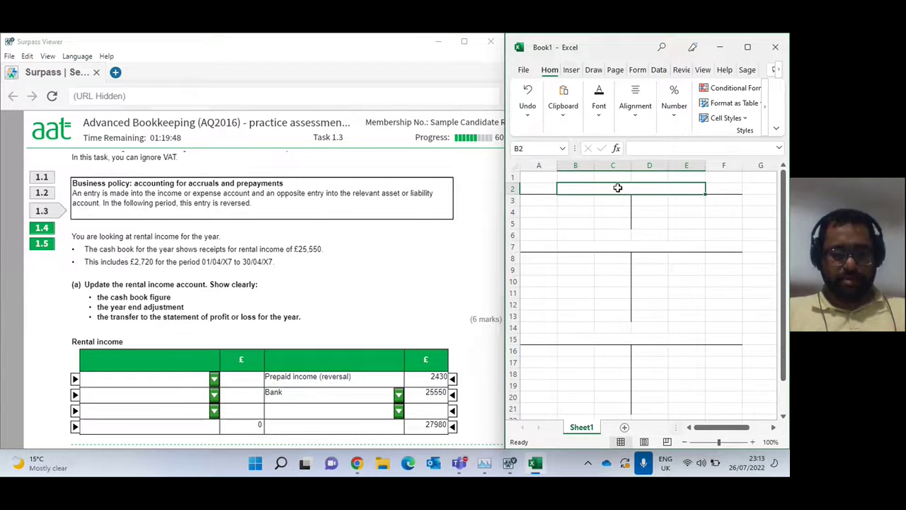
{"action": "type", "text": "prepaid Income"}
{"action": "key", "text": "Return"}
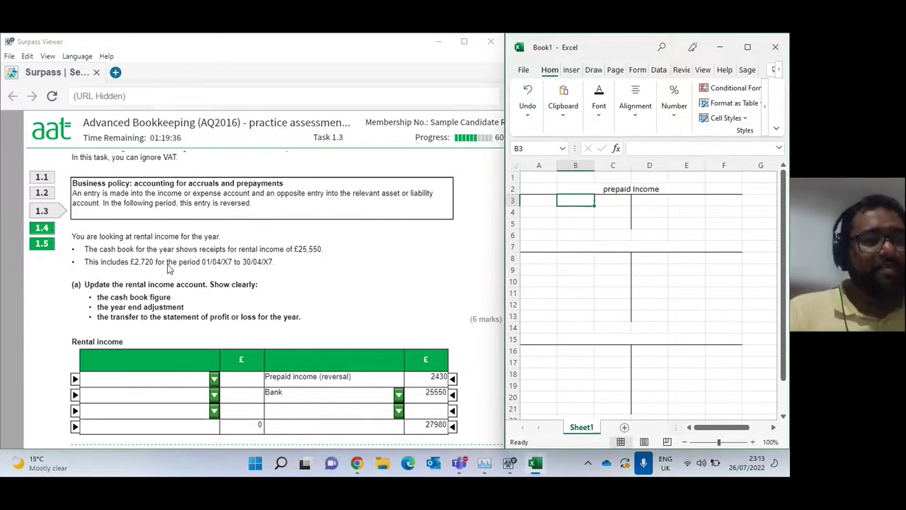
- Record a credit entry labelled "Rental Inc" with 2720 in row 3 of the prepaid Income T-account
{"action": "left_click", "coordinate": [683, 201]}
{"action": "left_click", "coordinate": [717, 202]}
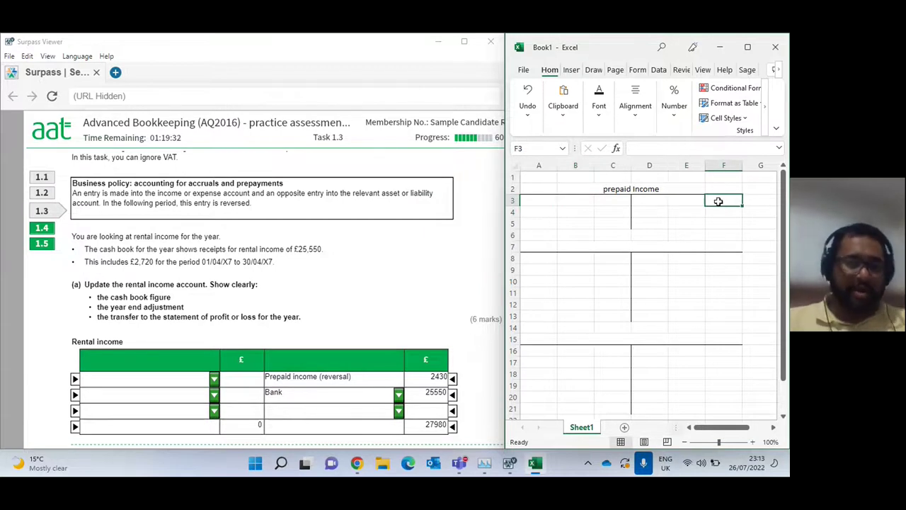
{"action": "type", "text": "2720"}
{"action": "key", "text": "Return"}
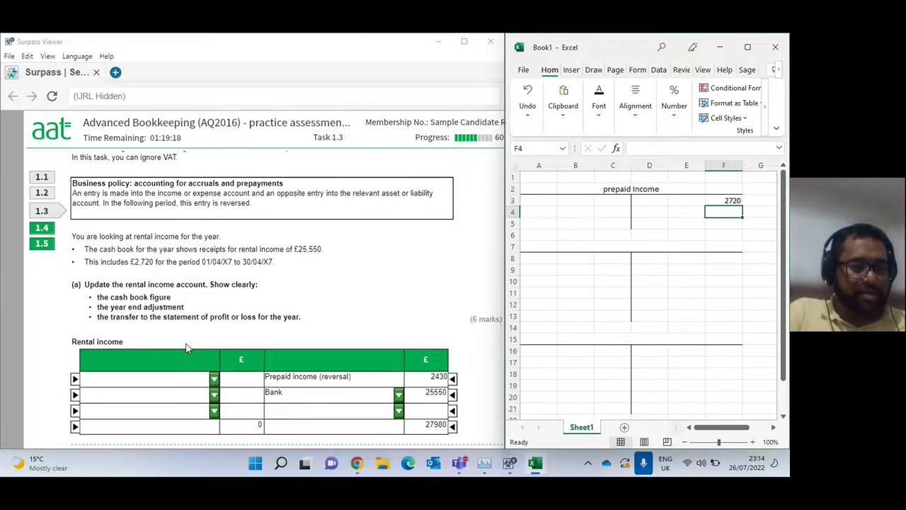
{"action": "left_click", "coordinate": [685, 201]}
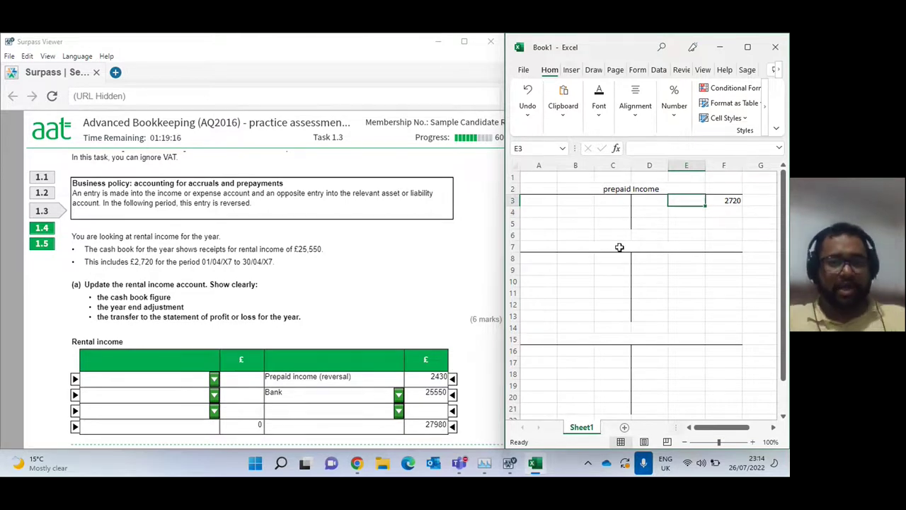
{"action": "type", "text": "P"}
{"action": "type", "text": "ental "}
{"action": "type", "text": "InC"}
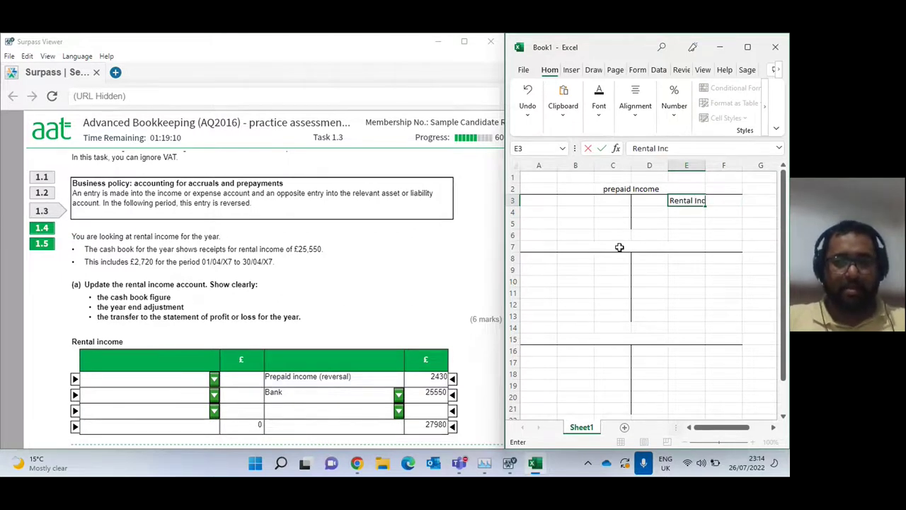
{"action": "key", "text": "Tab"}
{"action": "type", "text": "2720"}
{"action": "key", "text": "Return"}
- In the assessment's rental income account, record Prepaid income 2720 as the first debit-side entry
{"action": "left_click", "coordinate": [155, 382]}
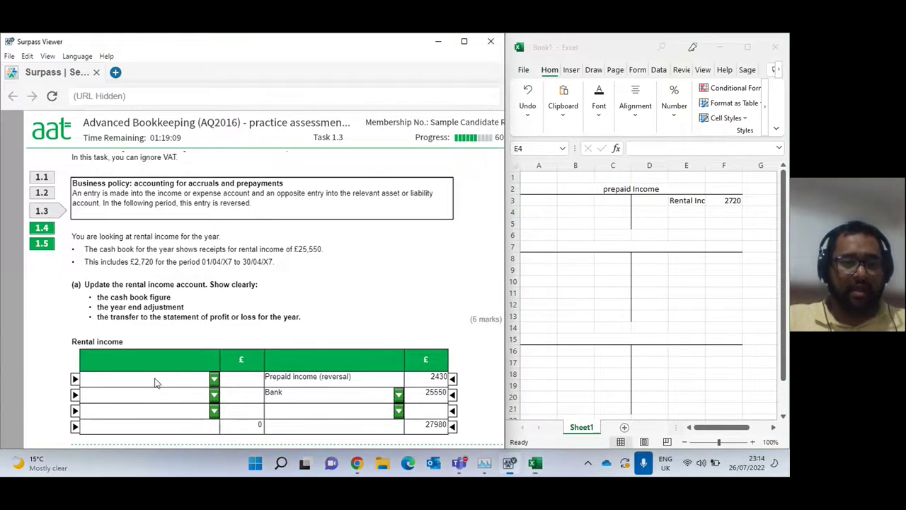
{"action": "left_click", "coordinate": [213, 378]}
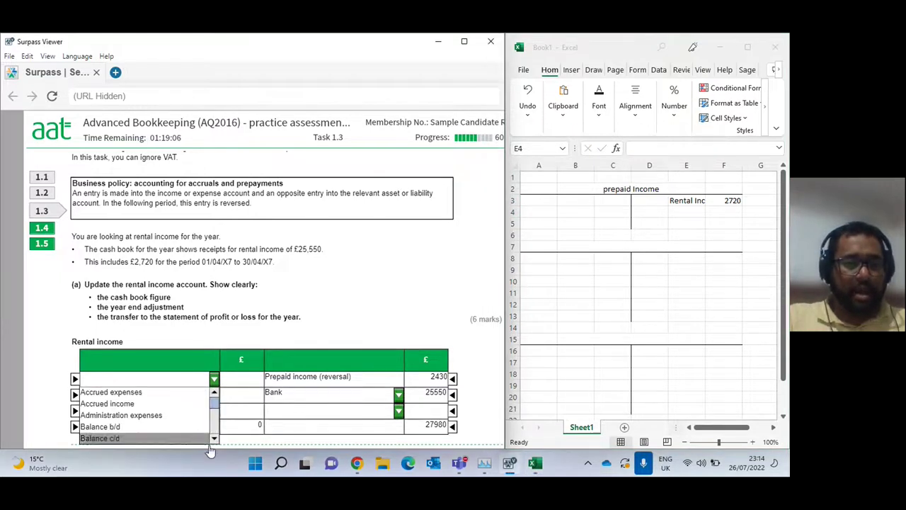
{"action": "scroll", "coordinate": [210, 439], "scroll_direction": "down", "scroll_amount": 2}
{"action": "left_click", "coordinate": [106, 427]}
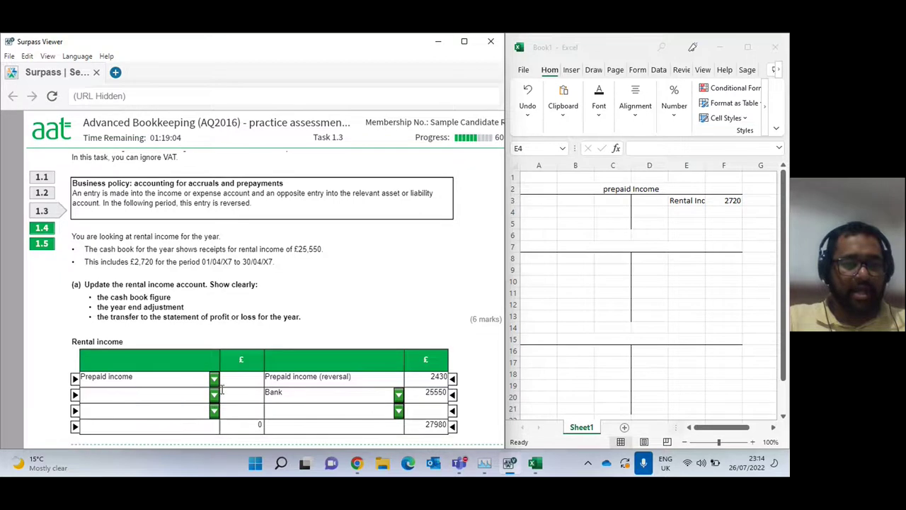
{"action": "type", "text": "27"}
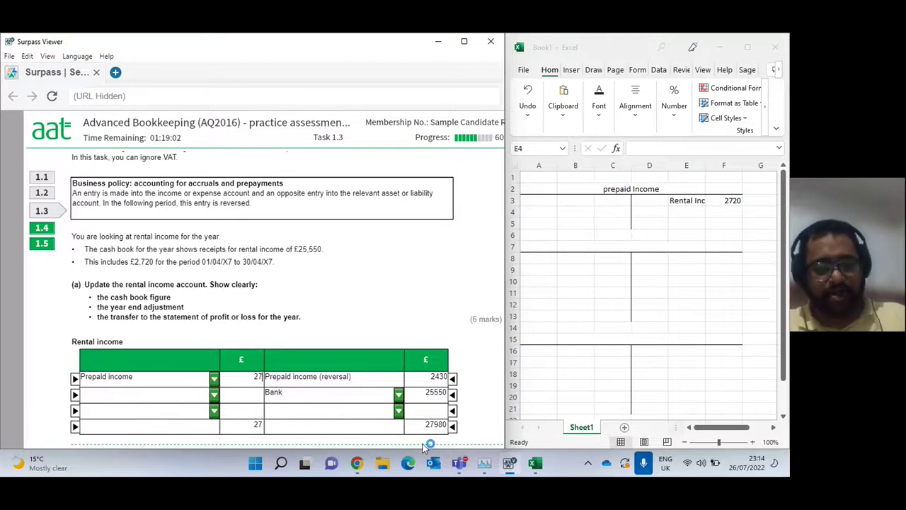
{"action": "type", "text": "20"}
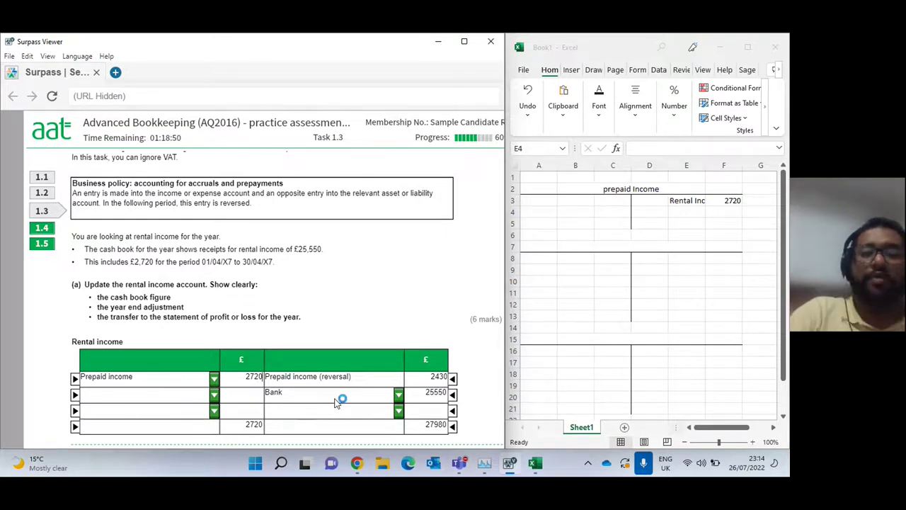
- Record Profit or loss account 25260 as the second debit-side entry in the assessment's rental income account
{"action": "scroll", "coordinate": [408, 368], "scroll_direction": "down", "scroll_amount": 2}
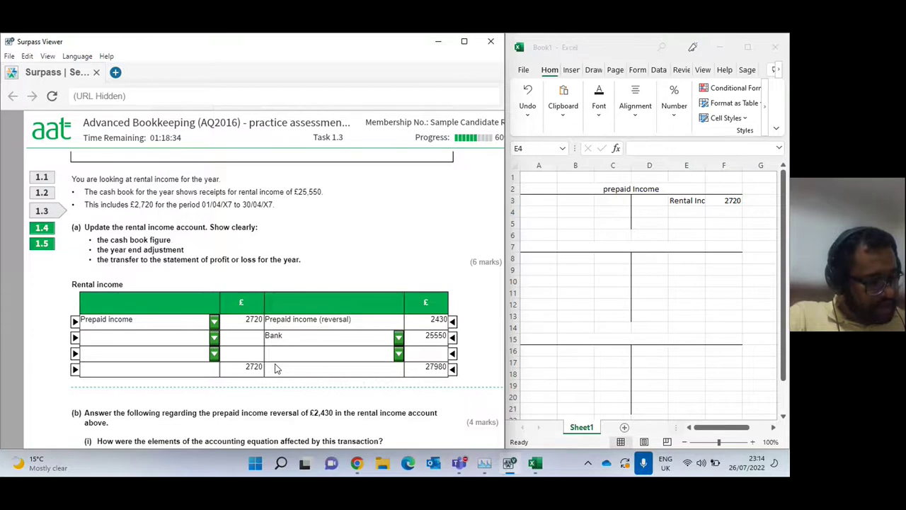
{"action": "left_click", "coordinate": [214, 353]}
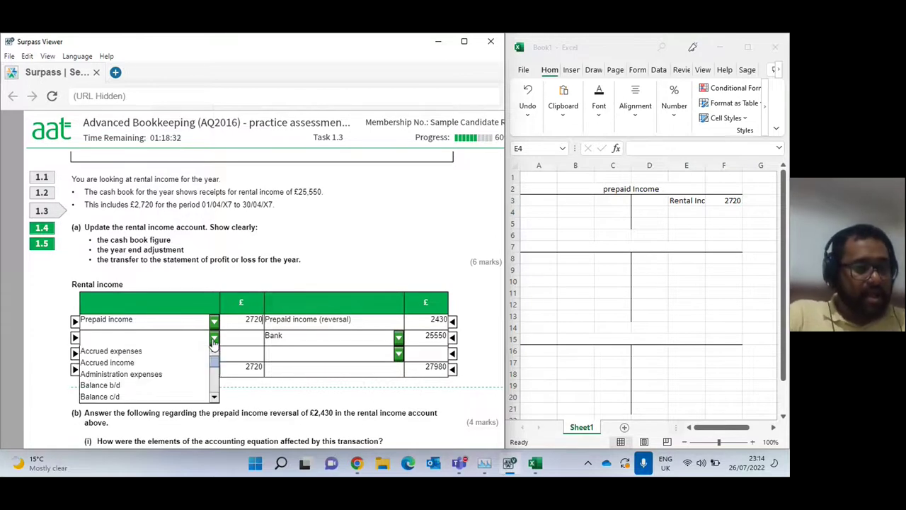
{"action": "key", "text": "Down"}
{"action": "key", "text": "Down"}
{"action": "key", "text": "Down"}
{"action": "key", "text": "Down"}
{"action": "key", "text": "Down"}
{"action": "key", "text": "Down"}
{"action": "key", "text": "Down"}
{"action": "key", "text": "Down"}
{"action": "key", "text": "Down"}
{"action": "key", "text": "Down"}
{"action": "key", "text": "Down"}
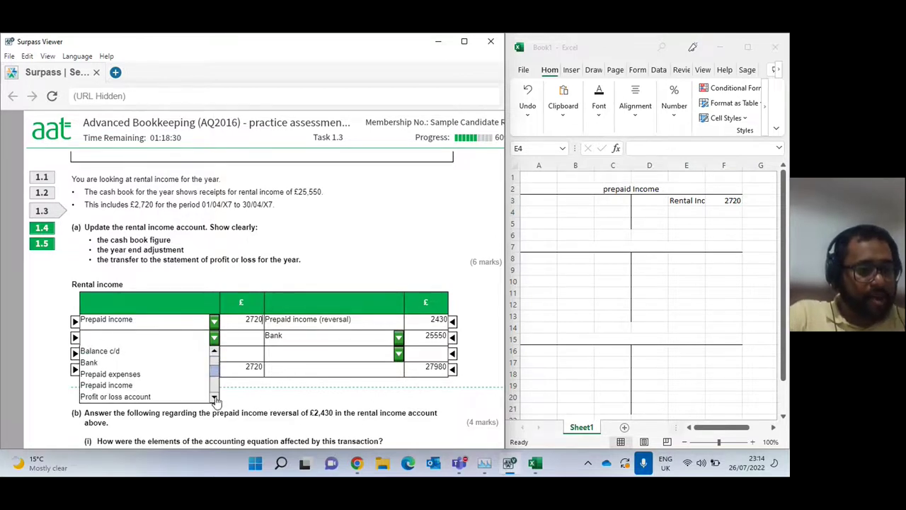
{"action": "key", "text": "Up"}
{"action": "key", "text": "Up"}
{"action": "key", "text": "Up"}
{"action": "key", "text": "Return"}
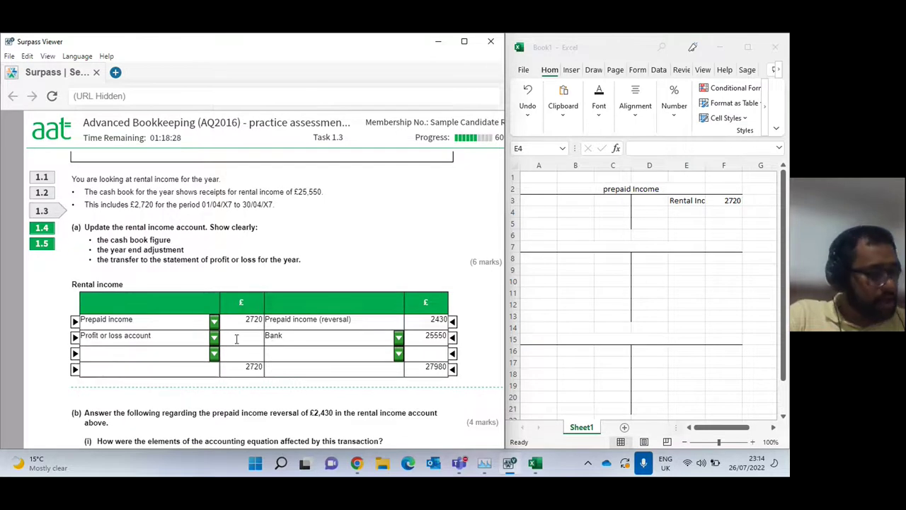
{"action": "type", "text": "25"}
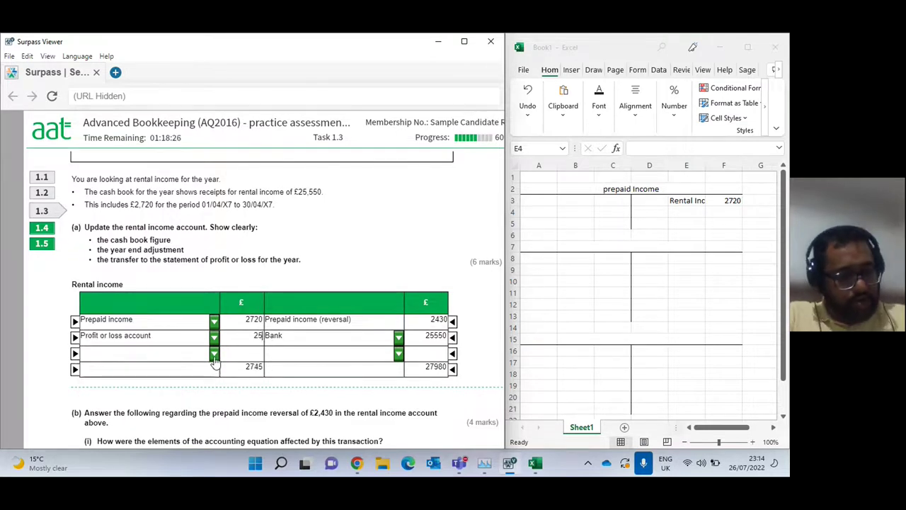
{"action": "type", "text": "260"}
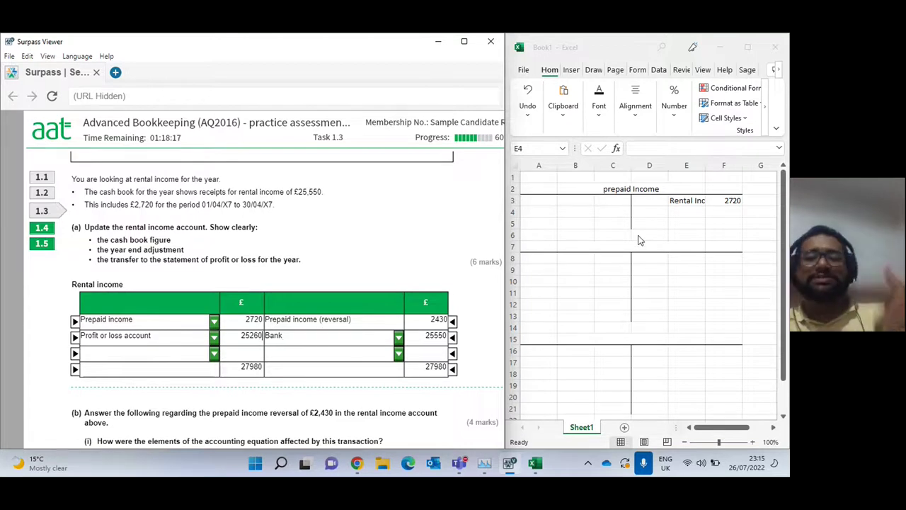
- In the Excel workbook, title the second T-account "Rental Income" in row 7
{"action": "left_click", "coordinate": [623, 251]}
{"action": "left_click", "coordinate": [620, 247]}
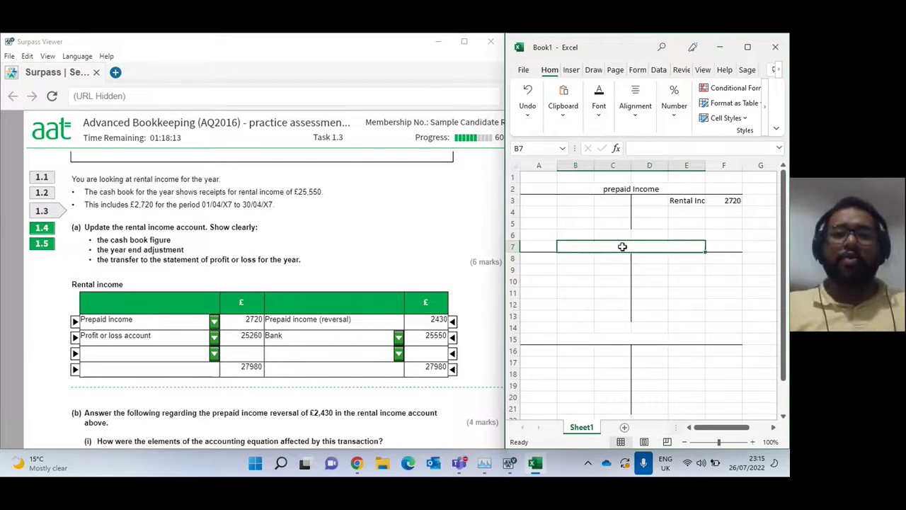
{"action": "type", "text": "Rew"}
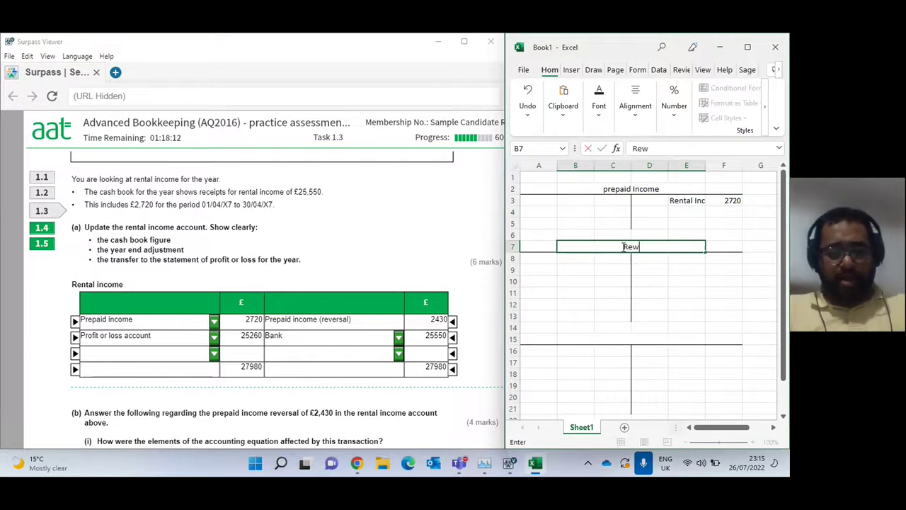
{"action": "key", "text": "BackSpace"}
{"action": "type", "text": "ntal Income"}
{"action": "key", "text": "Return"}
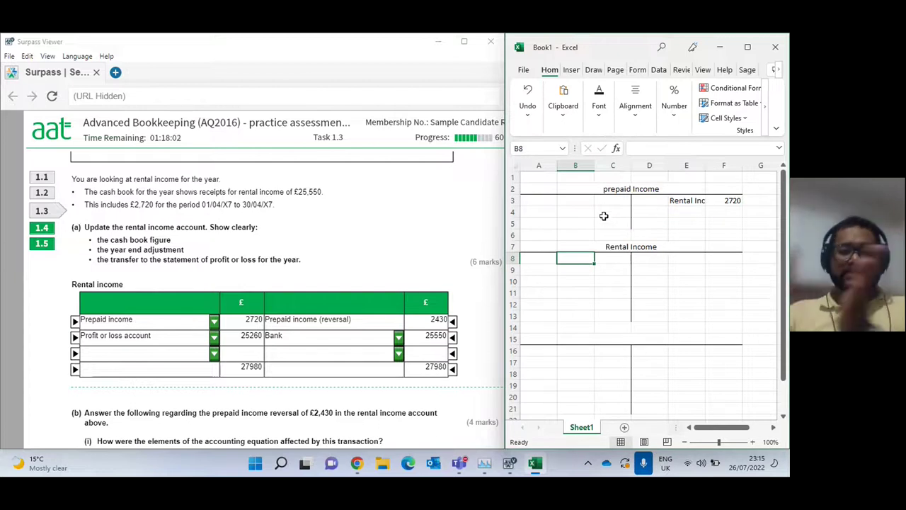
- Record a debit entry labelled "Rental Inc" with 2720 in row 3 of the prepaid Income T-account
{"action": "left_click", "coordinate": [572, 200]}
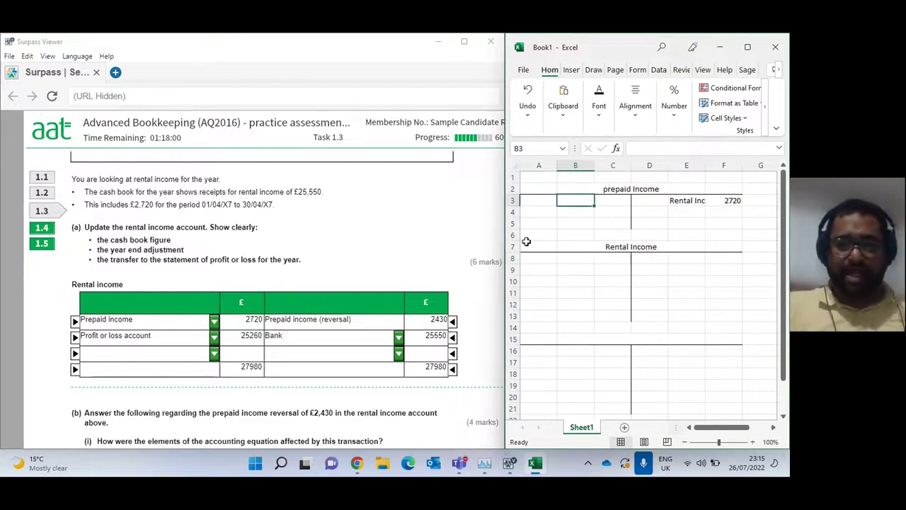
{"action": "type", "text": "Rent"}
{"action": "type", "text": "ai"}
{"action": "key", "text": "BackSpace"}
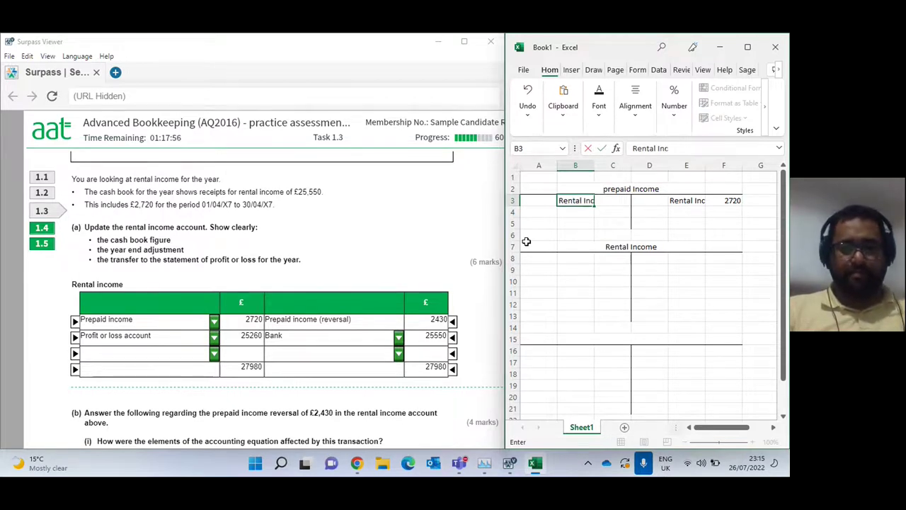
{"action": "key", "text": "Tab"}
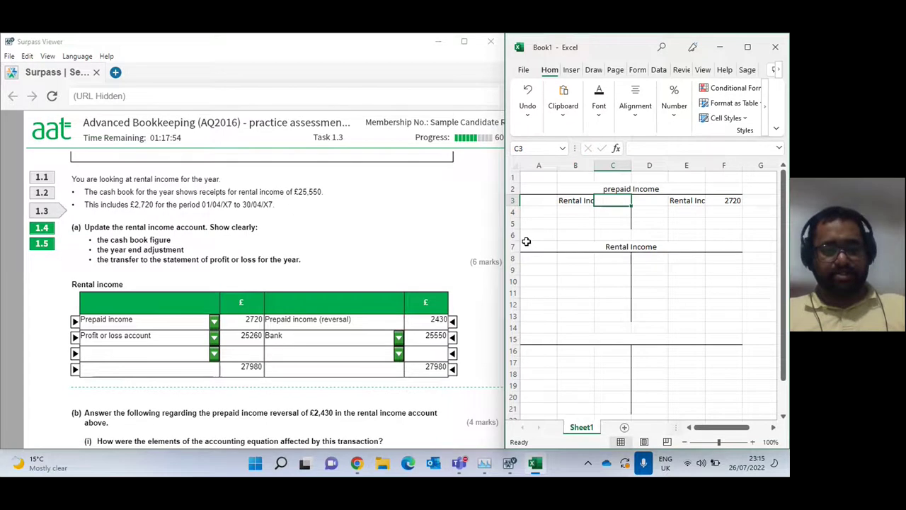
{"action": "type", "text": "2720"}
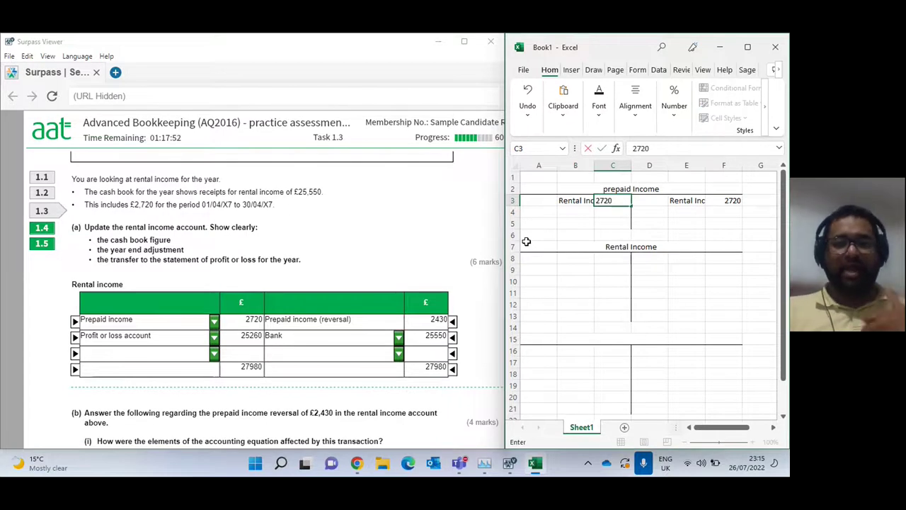
{"action": "key", "text": "Return"}
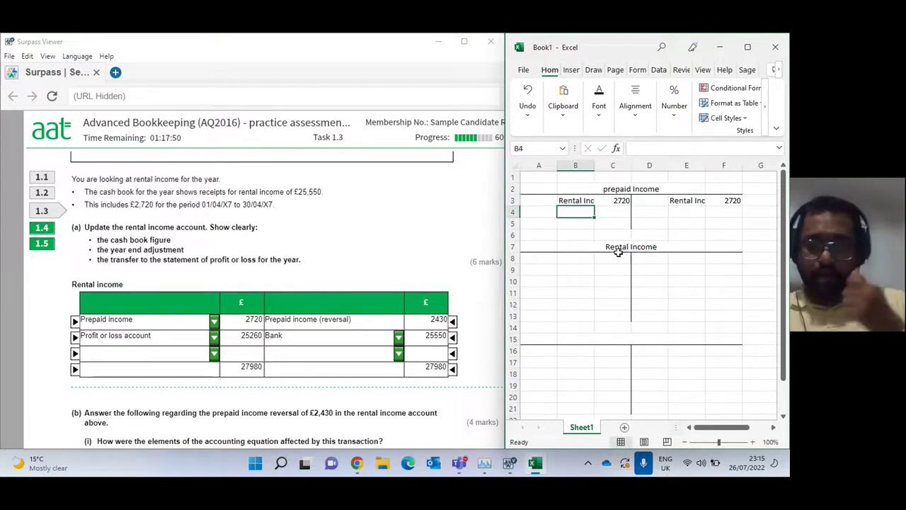
- Label the first credit entry of the Rental Income T-account "Prepaid Inc" in D8, with a reversal note in E8
{"action": "left_click", "coordinate": [644, 258]}
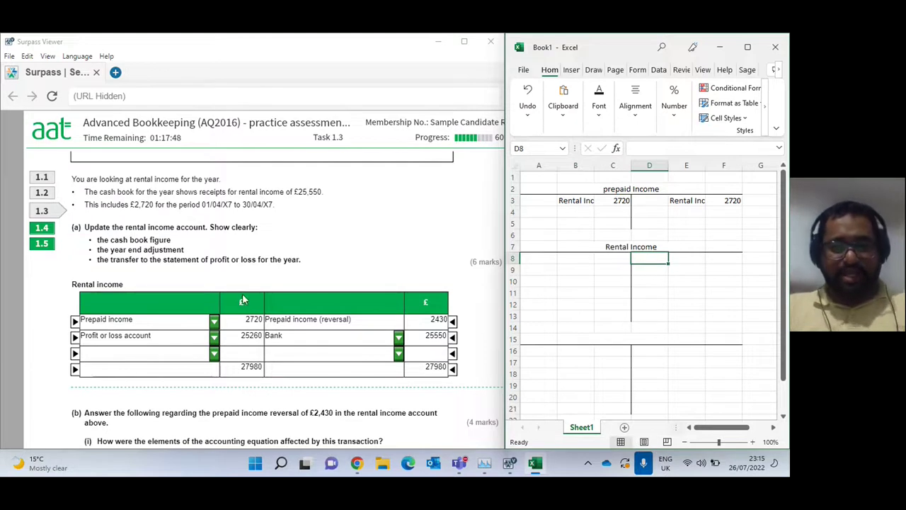
{"action": "type", "text": "P"}
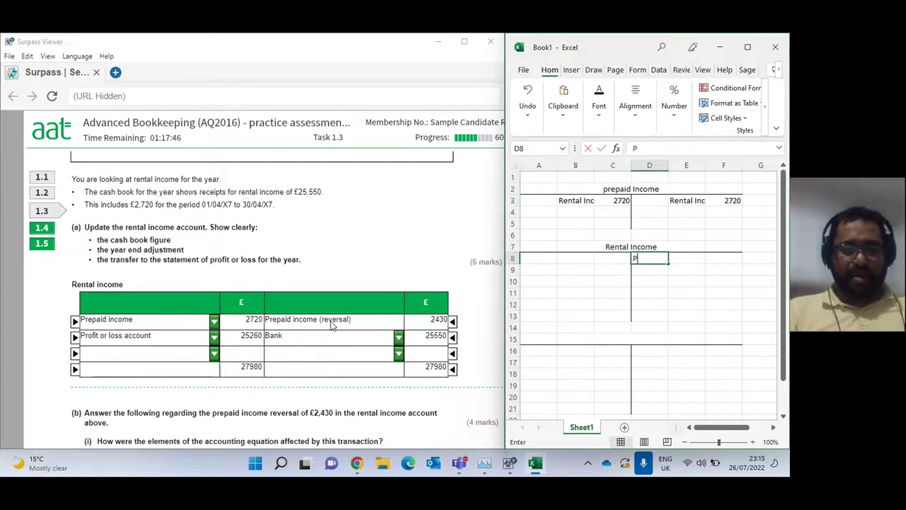
{"action": "type", "text": "repaid I n c"}
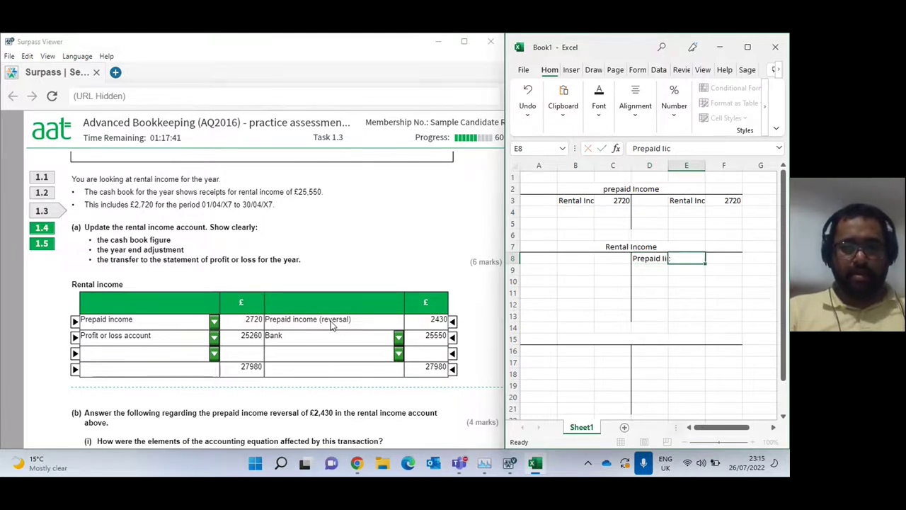
{"action": "key", "text": "ctrl+Return"}
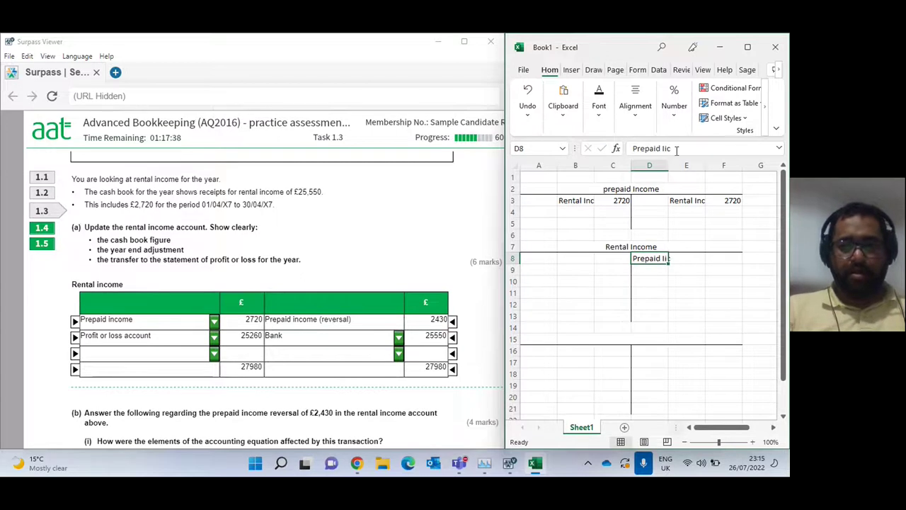
{"action": "key", "text": "F2"}
{"action": "key", "text": "BackSpace"}
{"action": "key", "text": "BackSpace"}
{"action": "key", "text": "Tab"}
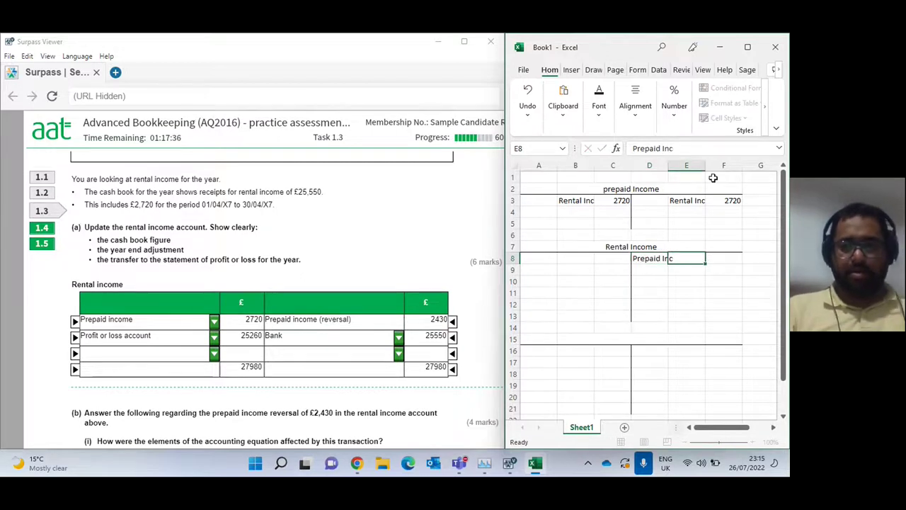
{"action": "type", "text": "Revdersal"}
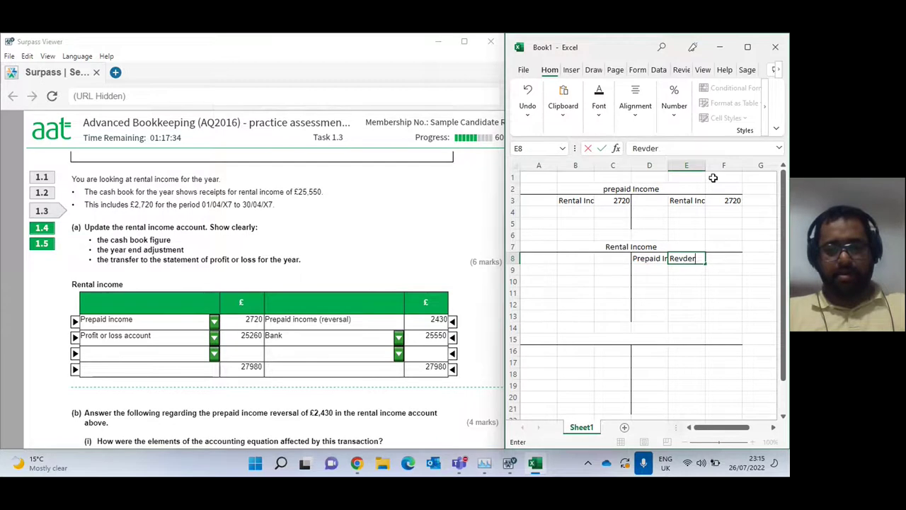
- Complete the prepaid income entry in the Rental Income T-account with the word Reversal and a credit amount of 2720 in F8
{"action": "key", "text": "BackSpace"}
{"action": "key", "text": "BackSpace"}
{"action": "key", "text": "BackSpace"}
{"action": "type", "text": "ersal"}
{"action": "key", "text": "Return"}
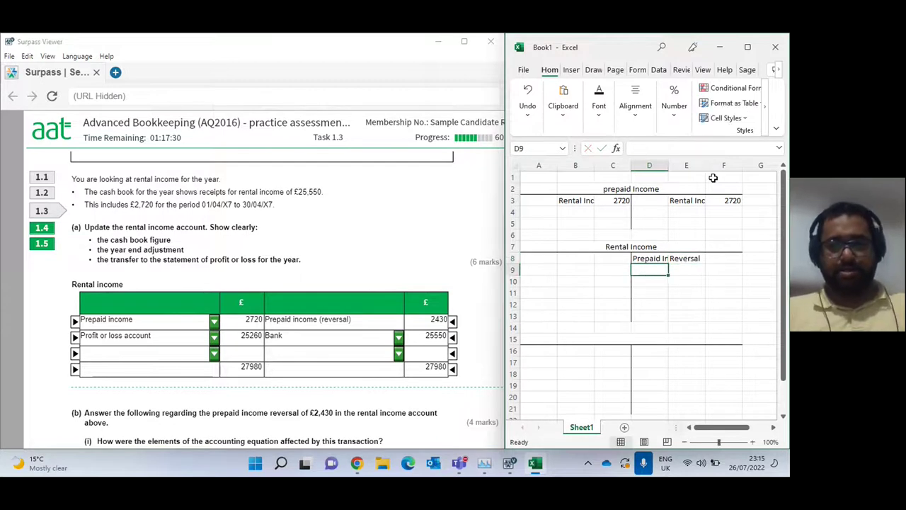
{"action": "left_click", "coordinate": [717, 261]}
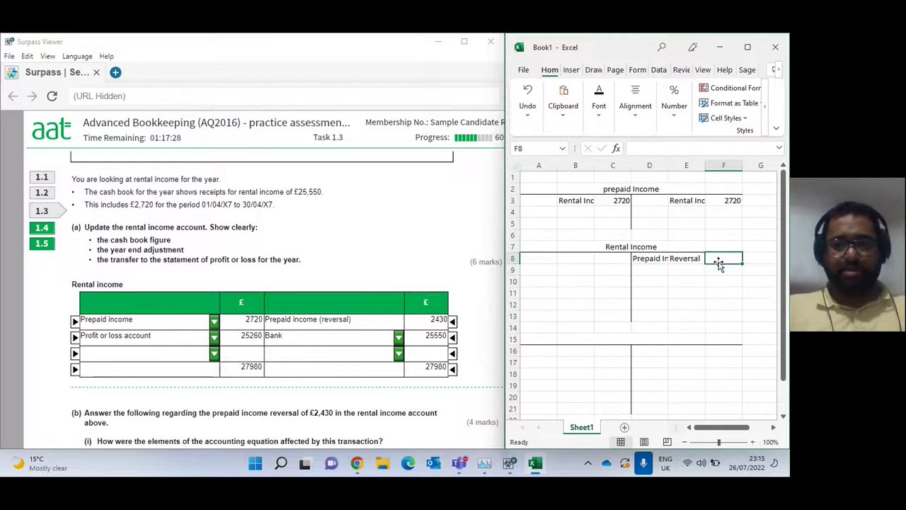
{"action": "type", "text": "2720"}
{"action": "key", "text": "Return"}
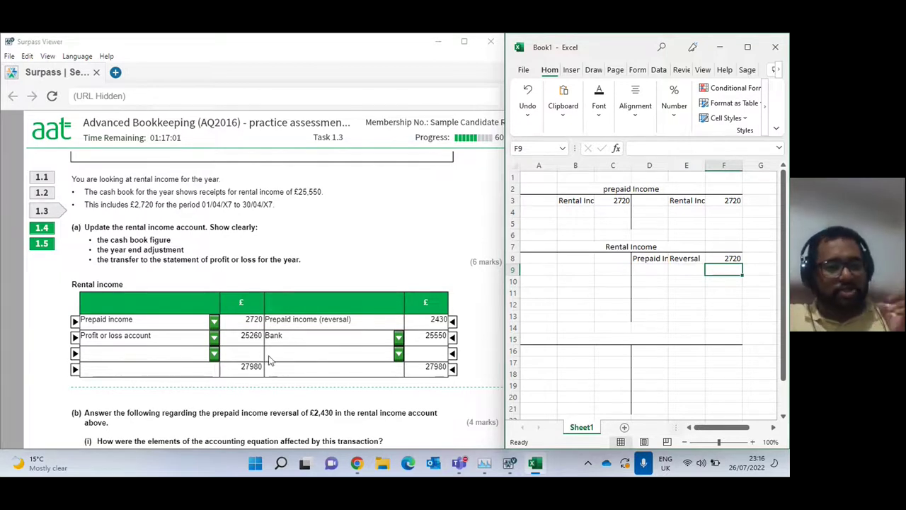
- In part (b)(i), mark Assets as No change for the prepaid income reversal
{"action": "scroll", "coordinate": [226, 347], "scroll_direction": "down", "scroll_amount": 2}
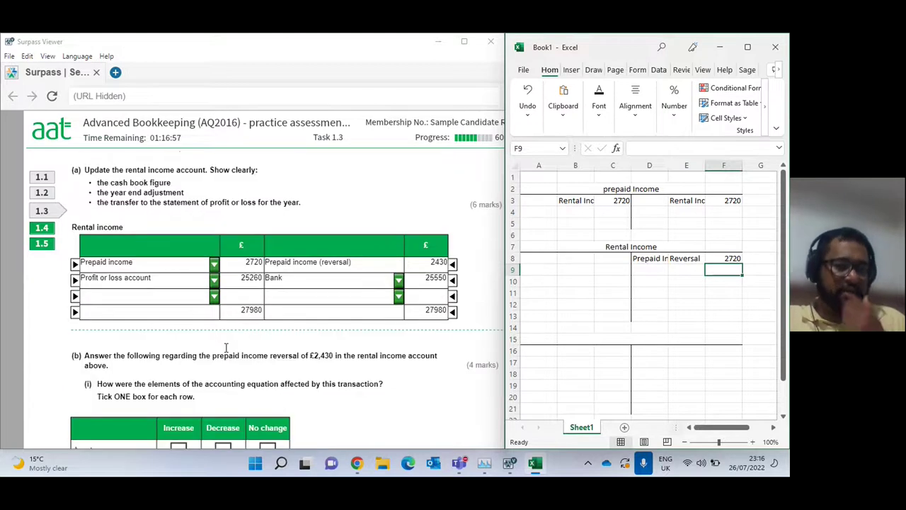
{"action": "scroll", "coordinate": [226, 347], "scroll_direction": "down", "scroll_amount": 6}
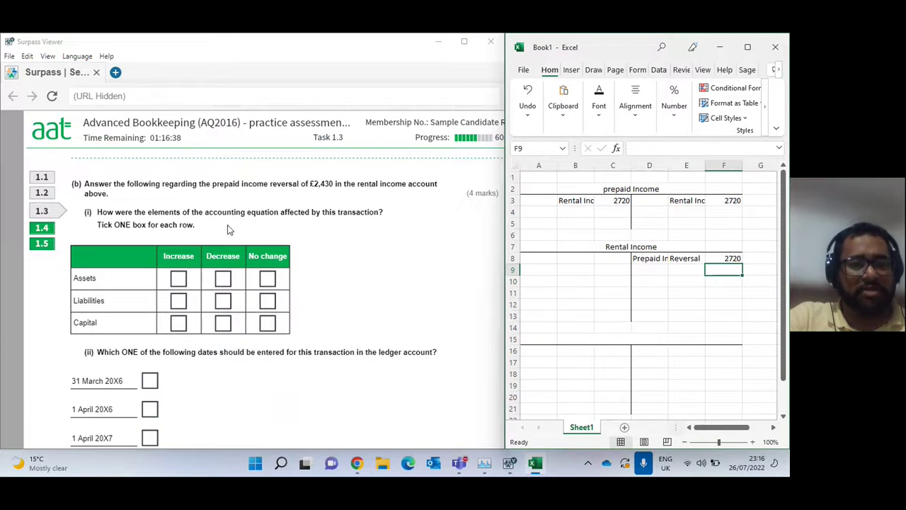
{"action": "scroll", "coordinate": [352, 241], "scroll_direction": "up", "scroll_amount": 5}
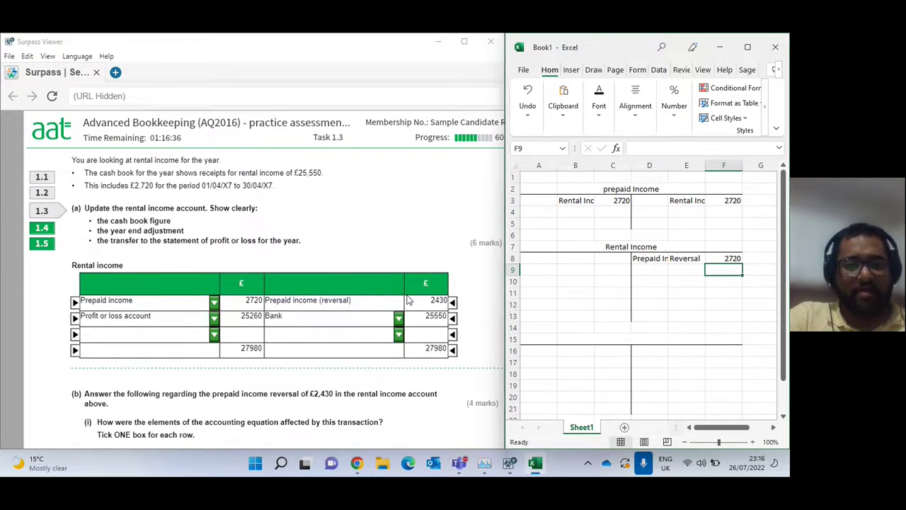
{"action": "scroll", "coordinate": [200, 277], "scroll_direction": "down", "scroll_amount": 3}
{"action": "scroll", "coordinate": [199, 276], "scroll_direction": "down", "scroll_amount": 2}
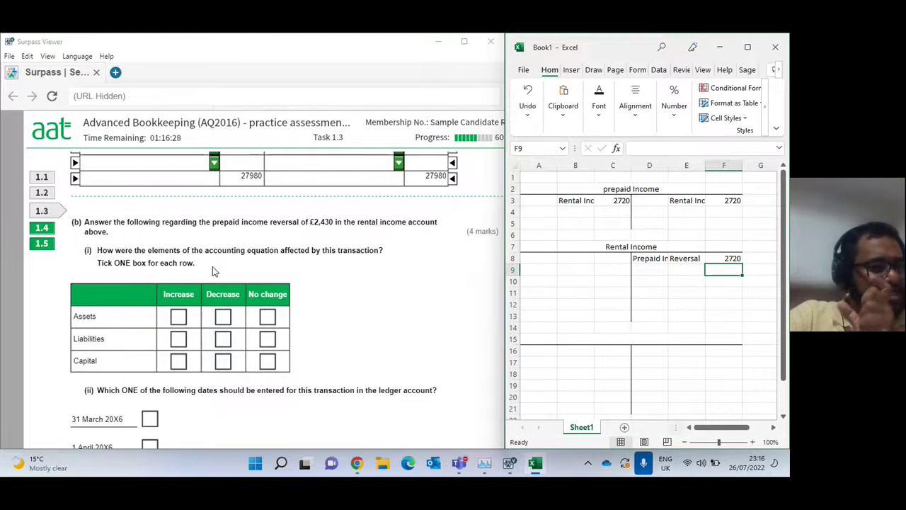
{"action": "left_click", "coordinate": [274, 322]}
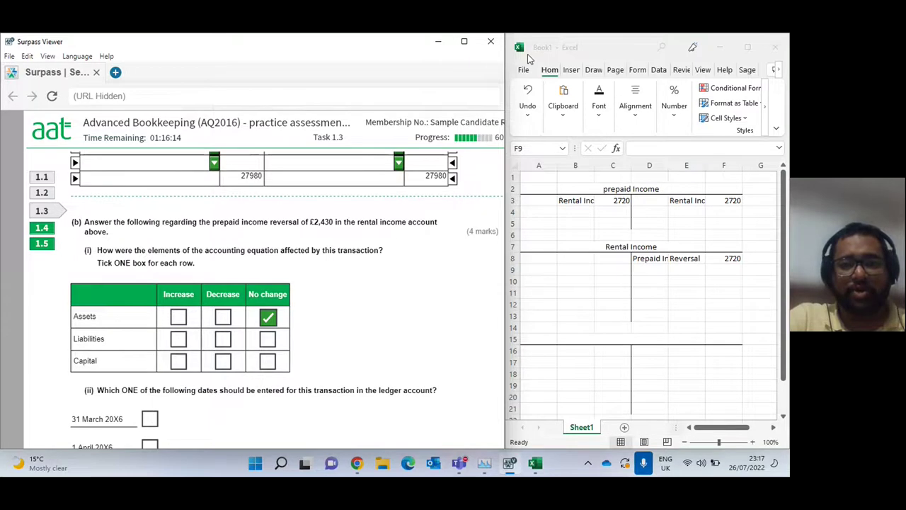
- Bring up the Teams call window, and show the Surpass Viewer assessment in full screen
{"action": "mouse_move", "coordinate": [458, 462]}
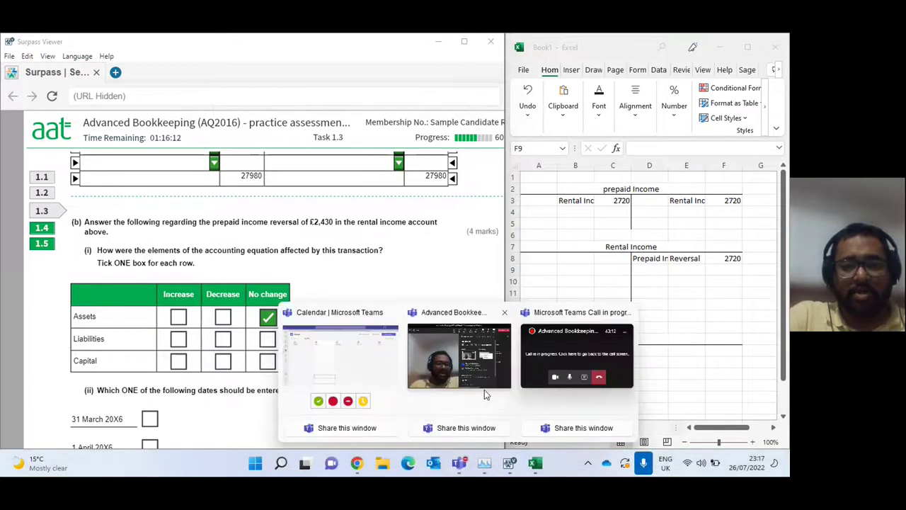
{"action": "left_click", "coordinate": [594, 359]}
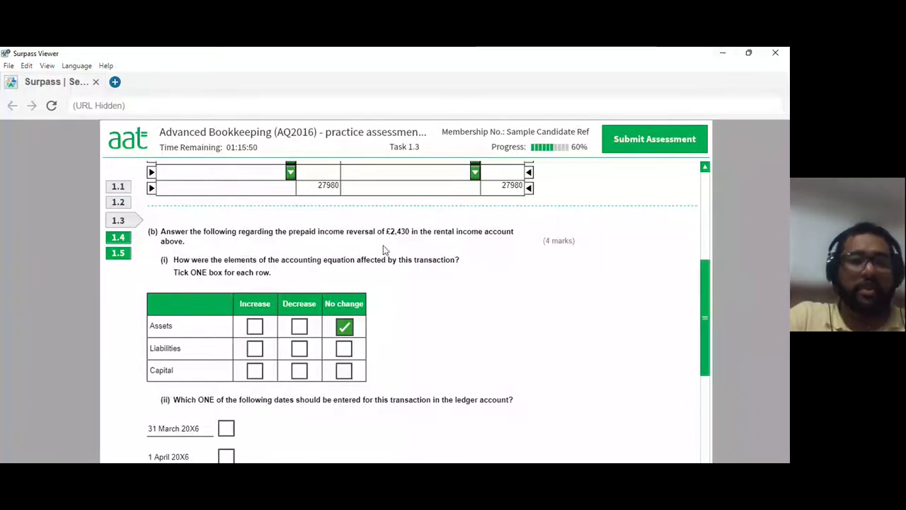
{"action": "left_click", "coordinate": [52, 67]}
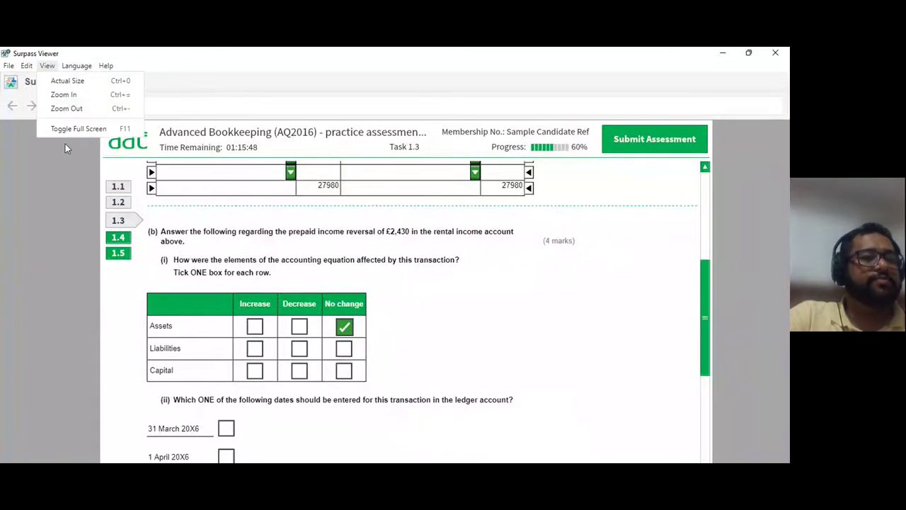
{"action": "left_click", "coordinate": [69, 130]}
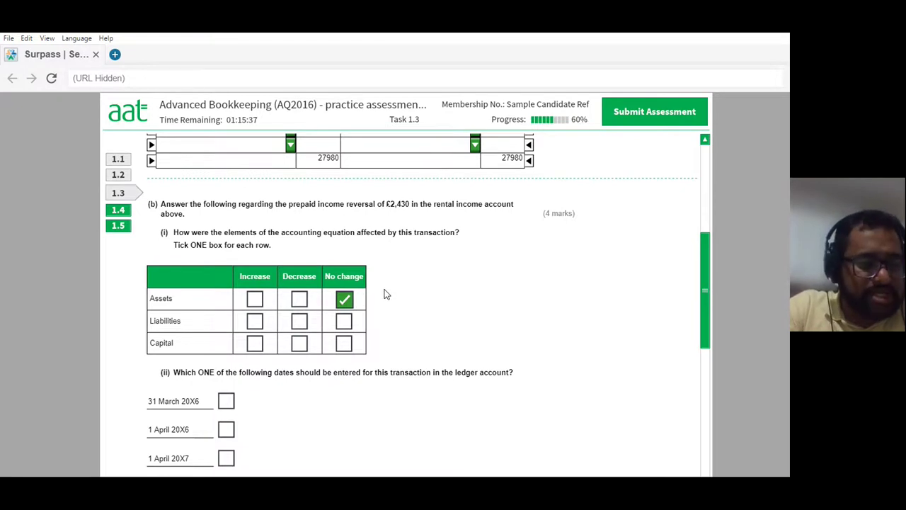
- In part (b)(i), mark Liabilities as Decrease and Capital as Increase
{"action": "scroll", "coordinate": [490, 313], "scroll_direction": "up", "scroll_amount": 1}
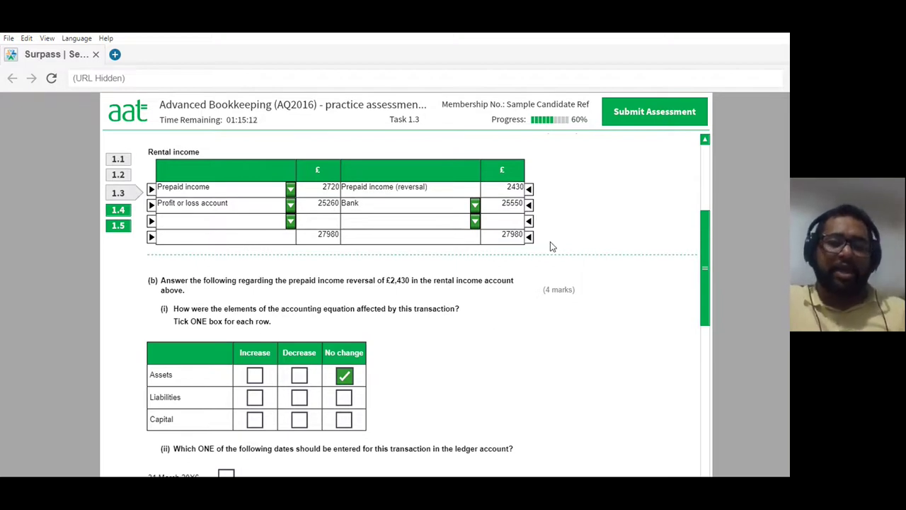
{"action": "left_click", "coordinate": [301, 400]}
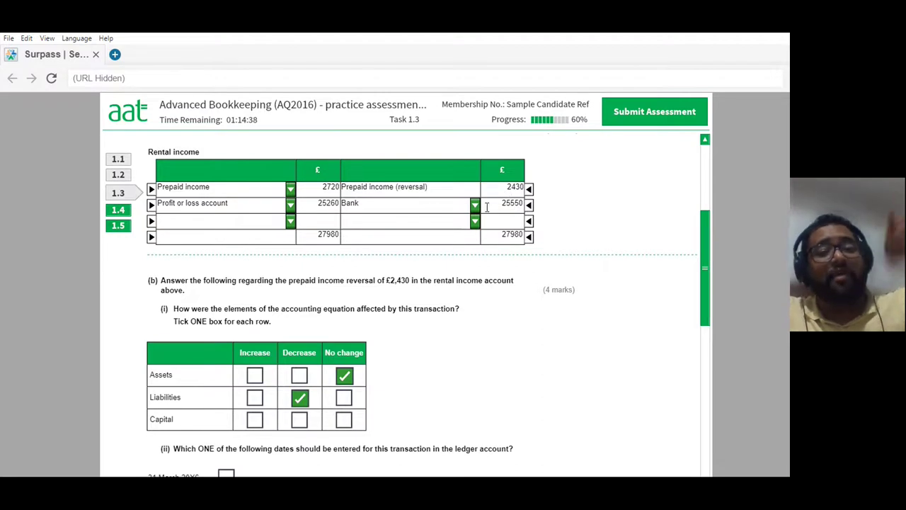
{"action": "left_click", "coordinate": [257, 421]}
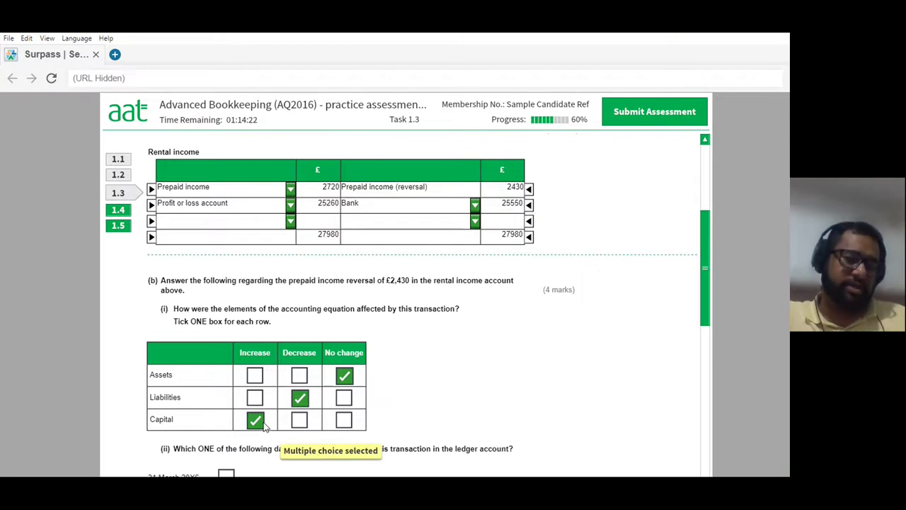
- In part (b)(ii), choose 1 April 20X6 as the ledger date for the prepaid income reversal
{"action": "scroll", "coordinate": [264, 420], "scroll_direction": "down", "scroll_amount": 3}
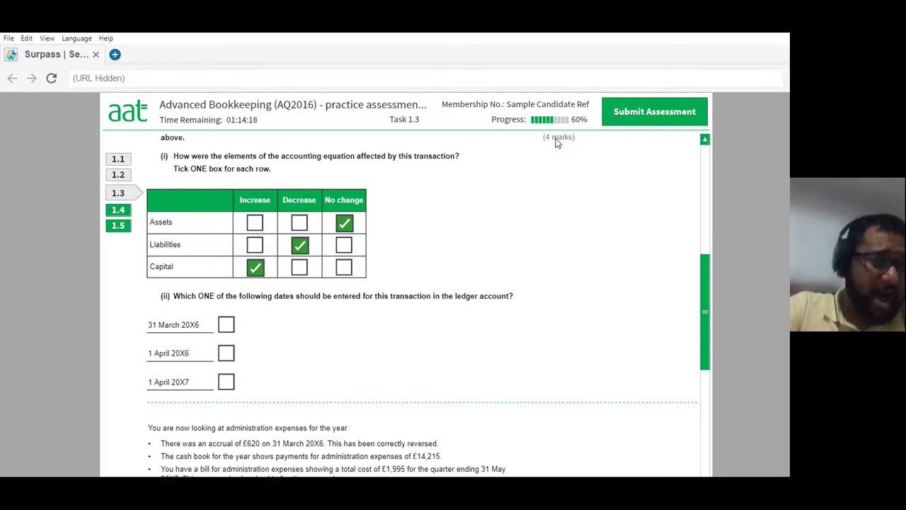
{"action": "scroll", "coordinate": [416, 301], "scroll_direction": "down", "scroll_amount": 1}
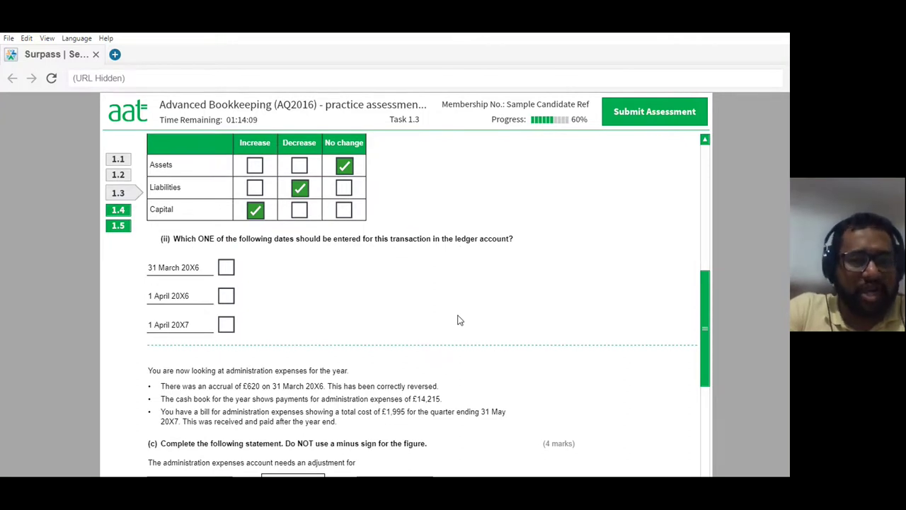
{"action": "scroll", "coordinate": [462, 302], "scroll_direction": "up", "scroll_amount": 4}
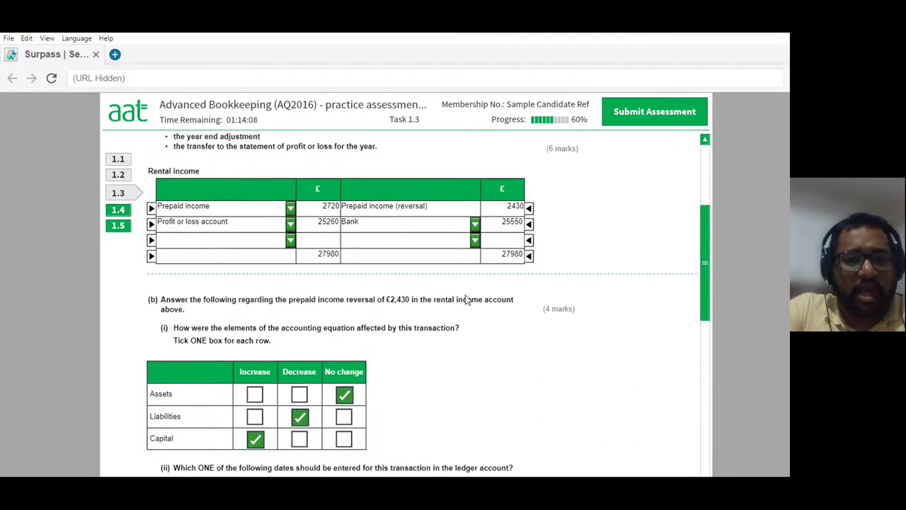
{"action": "scroll", "coordinate": [466, 300], "scroll_direction": "up", "scroll_amount": 1}
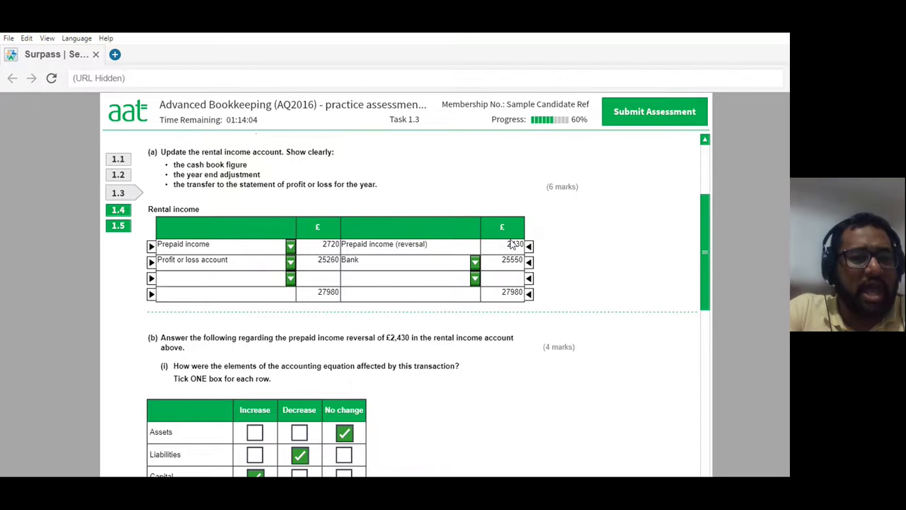
{"action": "scroll", "coordinate": [514, 244], "scroll_direction": "up", "scroll_amount": 5}
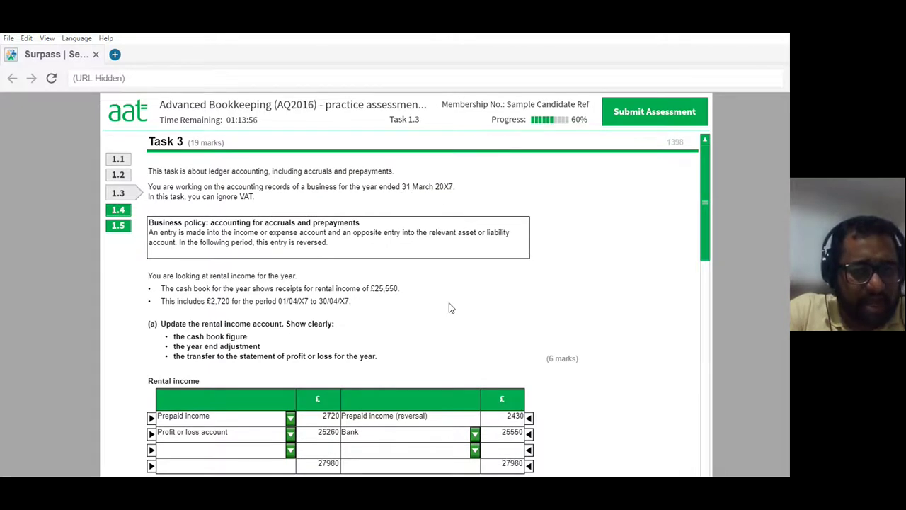
{"action": "scroll", "coordinate": [448, 308], "scroll_direction": "down", "scroll_amount": 3}
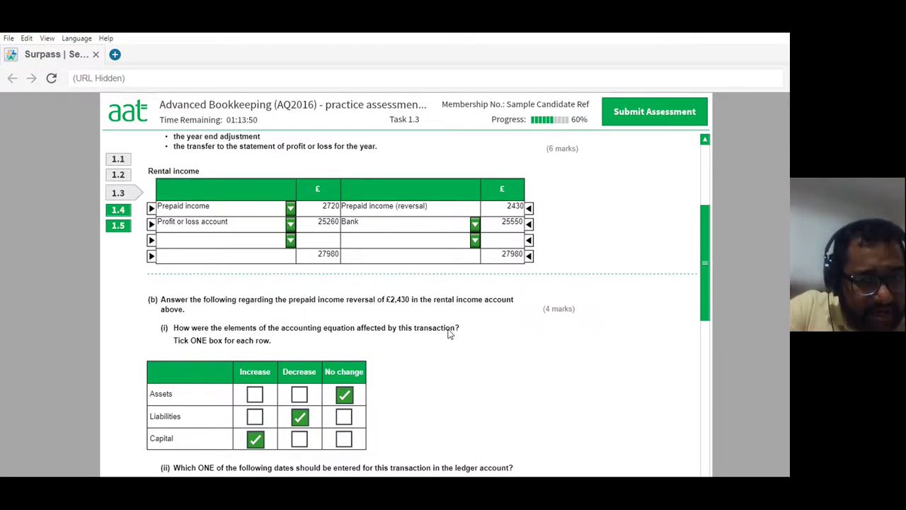
{"action": "scroll", "coordinate": [414, 283], "scroll_direction": "up", "scroll_amount": 3}
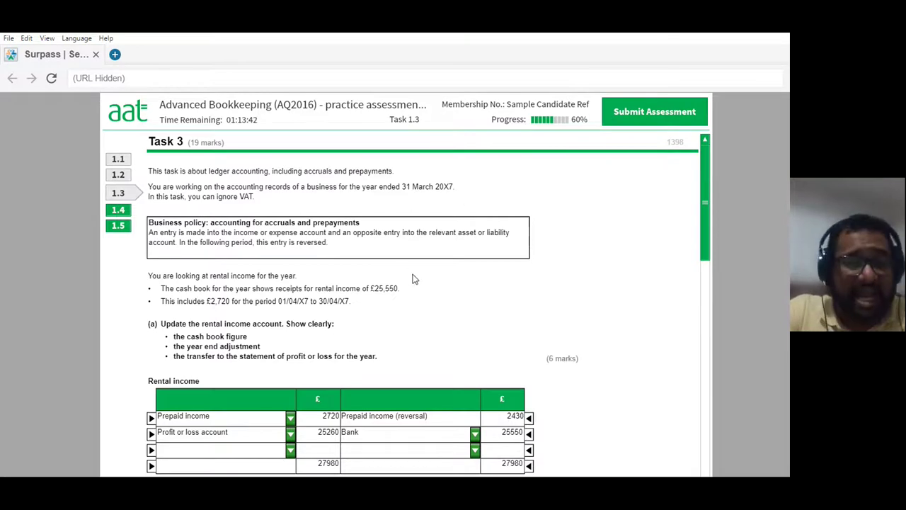
{"action": "scroll", "coordinate": [421, 275], "scroll_direction": "down", "scroll_amount": 4}
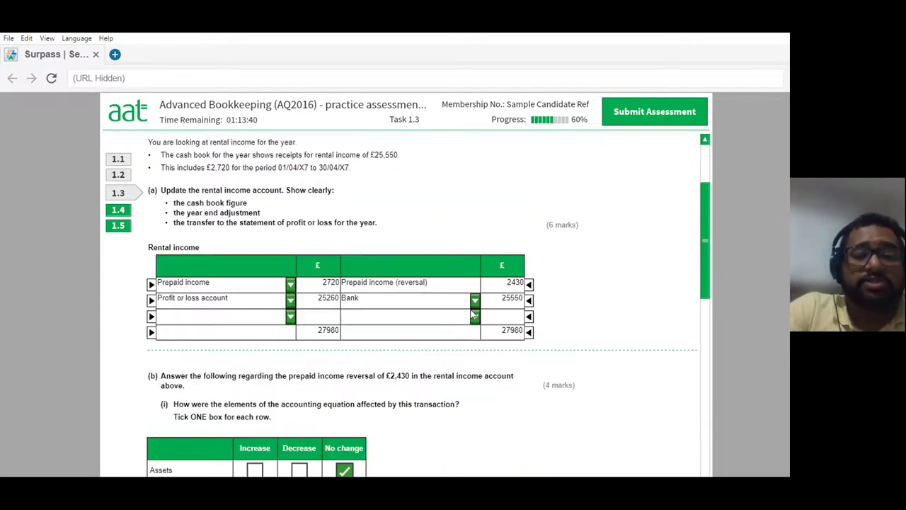
{"action": "scroll", "coordinate": [474, 301], "scroll_direction": "down", "scroll_amount": 6}
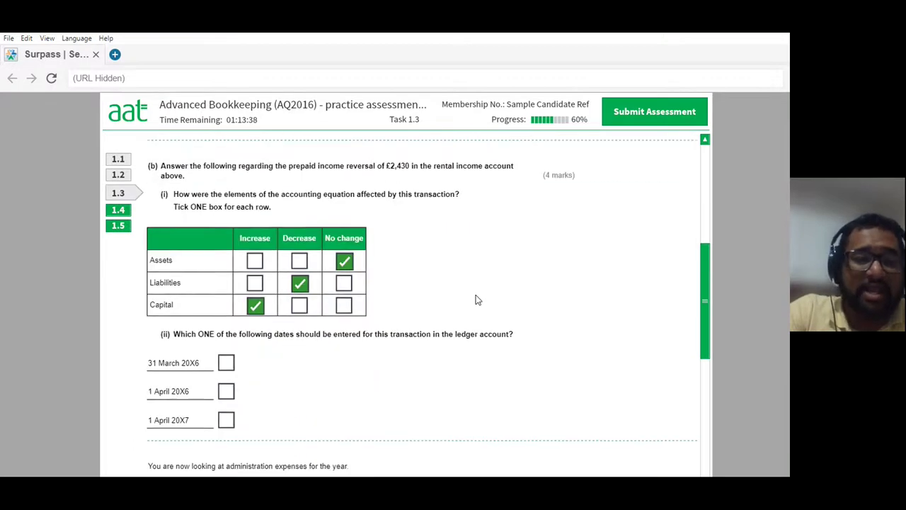
{"action": "left_click", "coordinate": [225, 374]}
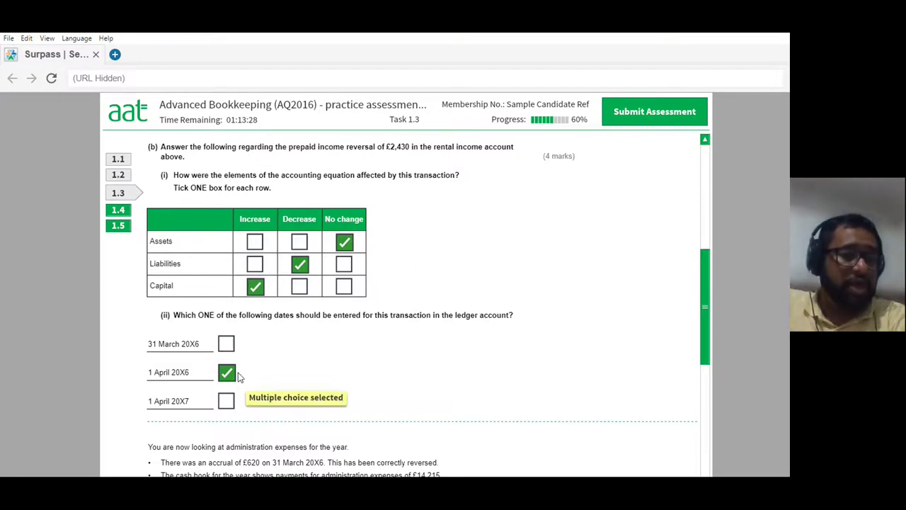
- Check the rental period and year-end date in the Task 3 introduction, and read the administration expenses questions (c) and (d)
{"action": "scroll", "coordinate": [397, 261], "scroll_direction": "up", "scroll_amount": 1}
{"action": "scroll", "coordinate": [396, 260], "scroll_direction": "up", "scroll_amount": 2}
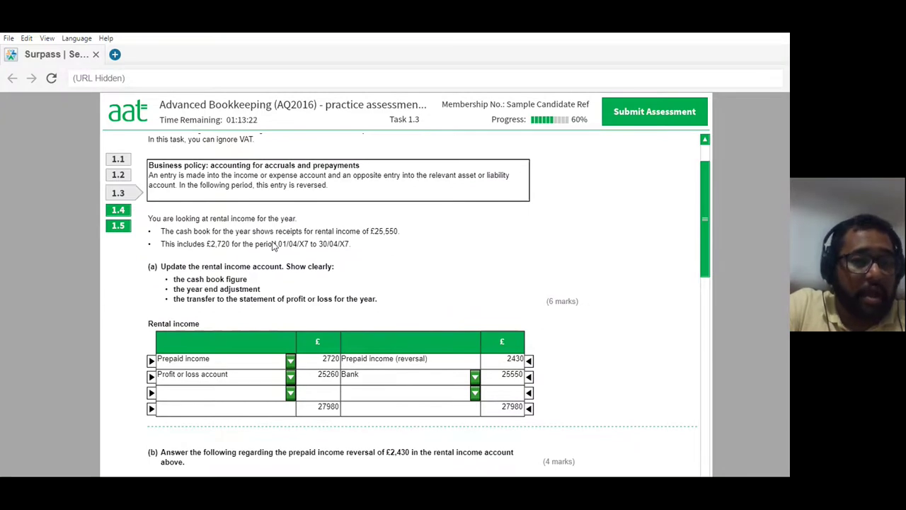
{"action": "scroll", "coordinate": [343, 244], "scroll_direction": "up", "scroll_amount": 1}
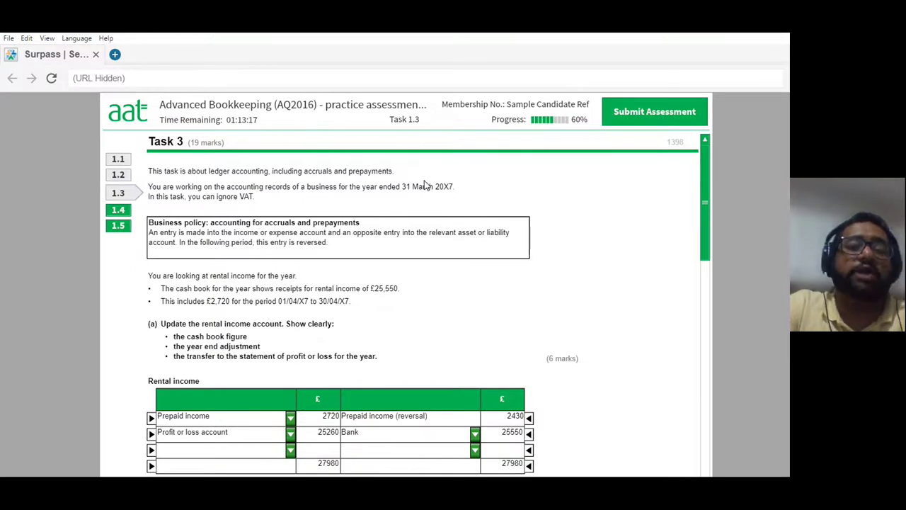
{"action": "scroll", "coordinate": [422, 205], "scroll_direction": "down", "scroll_amount": 5}
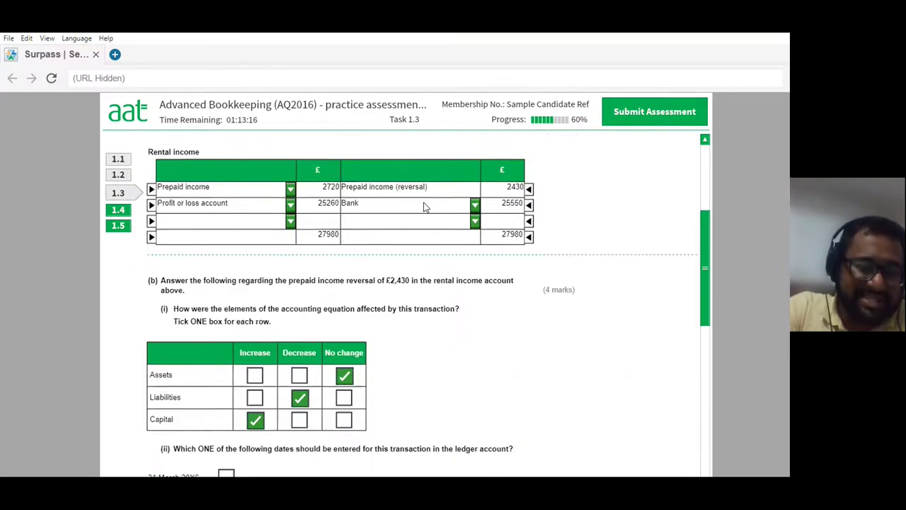
{"action": "scroll", "coordinate": [425, 206], "scroll_direction": "down", "scroll_amount": 4}
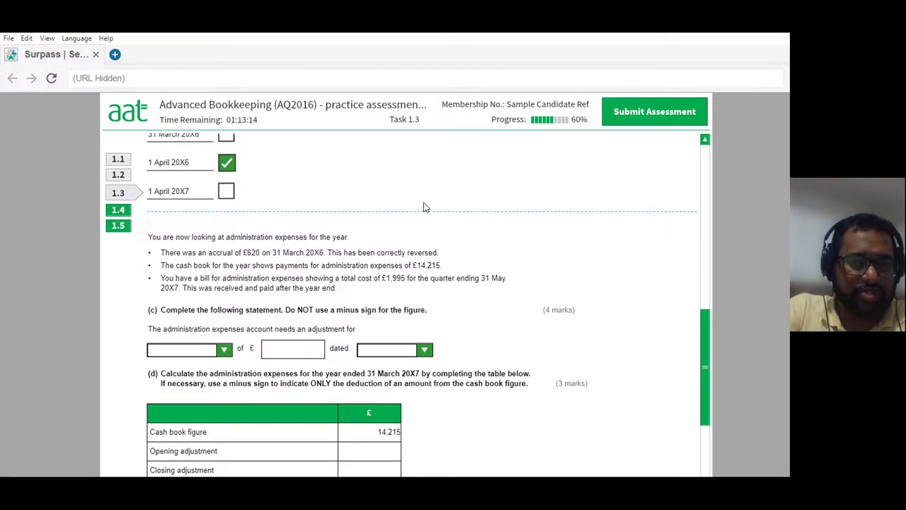
{"action": "scroll", "coordinate": [425, 207], "scroll_direction": "down", "scroll_amount": 1}
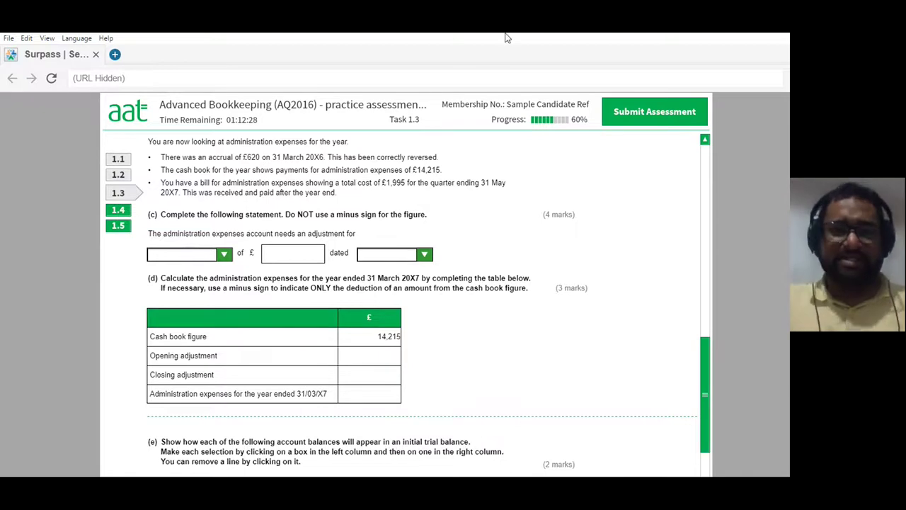
- Exit full screen, bring up the Excel workbook and arrange the Surpass Viewer assessment side by side with it
{"action": "left_click", "coordinate": [53, 41]}
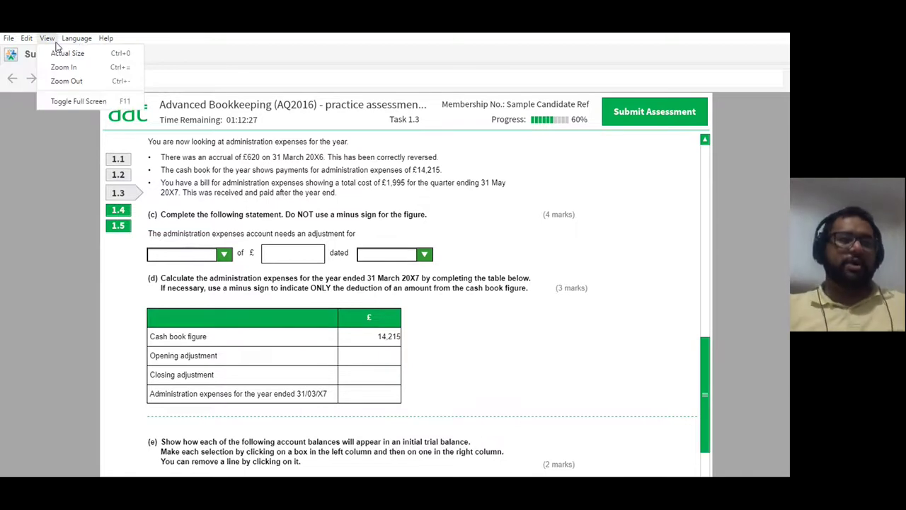
{"action": "left_click", "coordinate": [71, 99]}
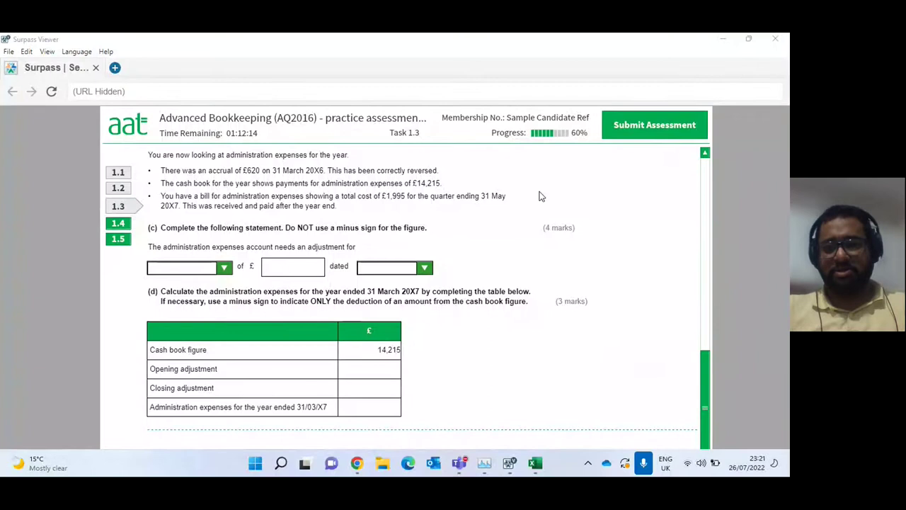
{"action": "left_click", "coordinate": [535, 463]}
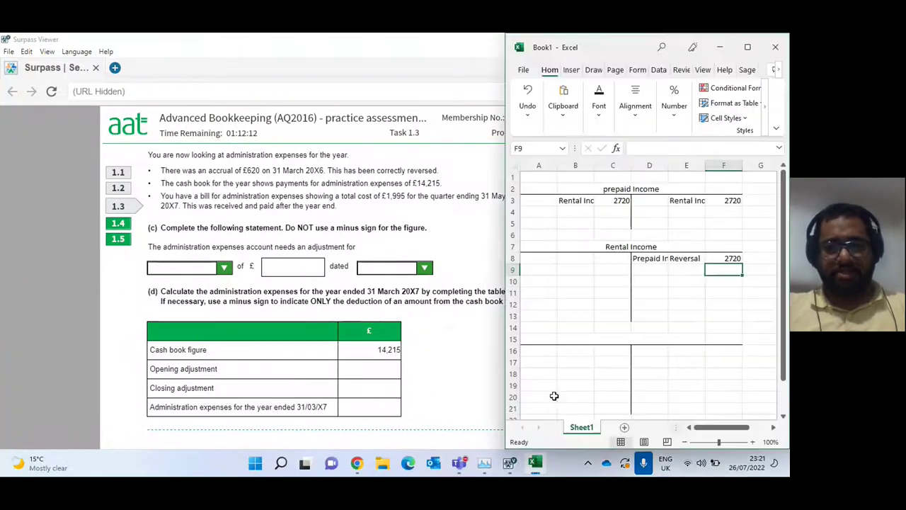
{"action": "left_click", "coordinate": [458, 371]}
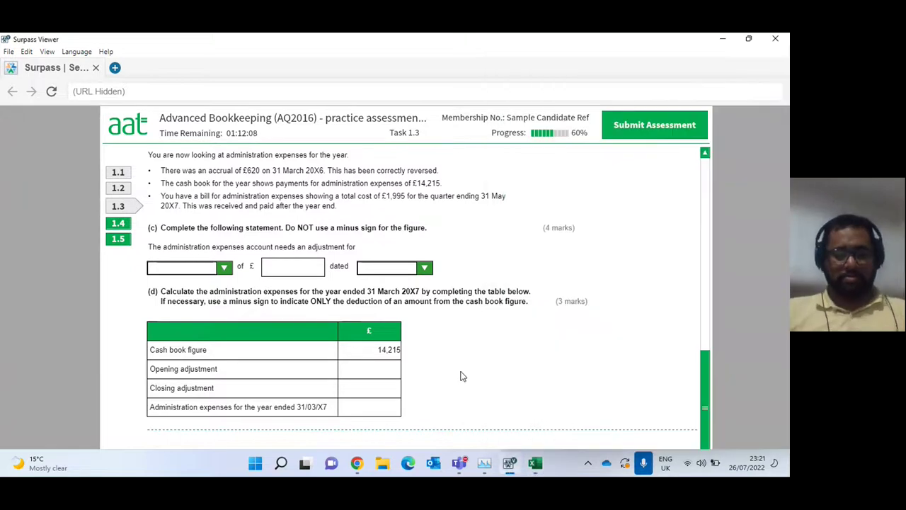
{"action": "key", "text": "super+Left"}
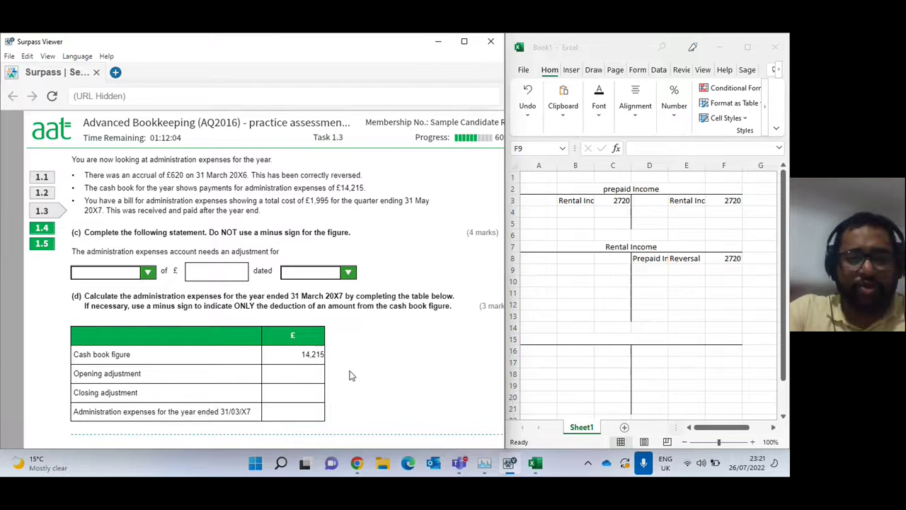
- Clear the rental income titles and entries from the first two T-accounts in the workbook, keeping their ruled lines
{"action": "scroll", "coordinate": [355, 375], "scroll_direction": "up", "scroll_amount": 1}
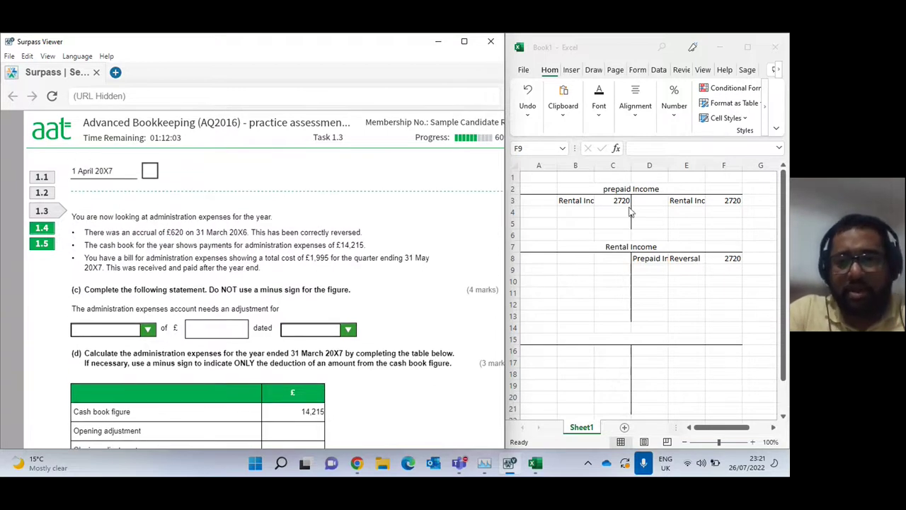
{"action": "left_click", "coordinate": [721, 269]}
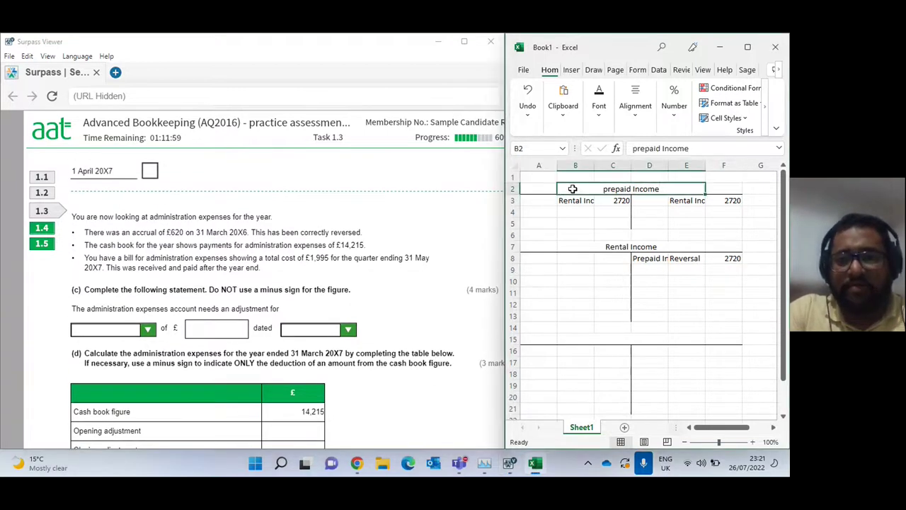
{"action": "left_click_drag", "start_coordinate": [594, 190], "coordinate": [740, 288]}
{"action": "key", "text": "Delete"}
{"action": "left_click", "coordinate": [614, 238]}
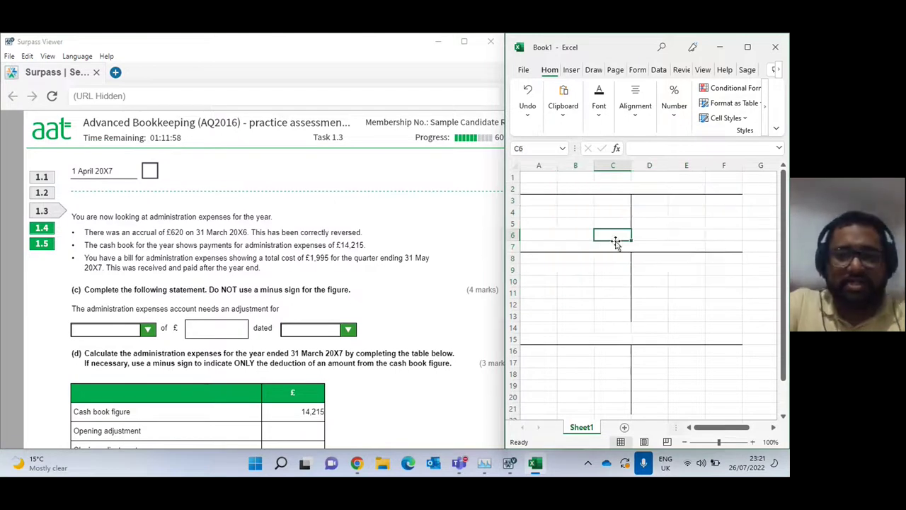
- Title the T-account in row 7 Admin Expenses and the one in row 2 Accrued Expenses
{"action": "left_click_drag", "start_coordinate": [575, 247], "coordinate": [687, 247]}
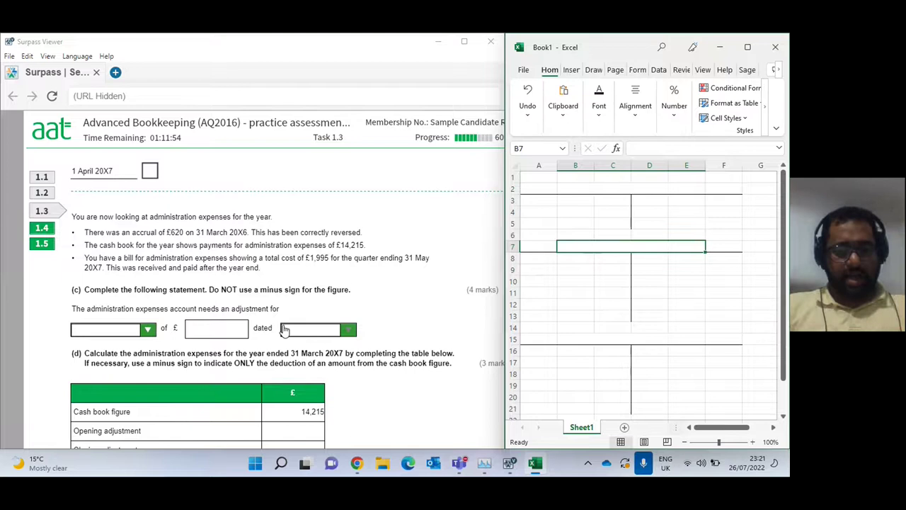
{"action": "type", "text": "Admin Expenses"}
{"action": "key", "text": "Return"}
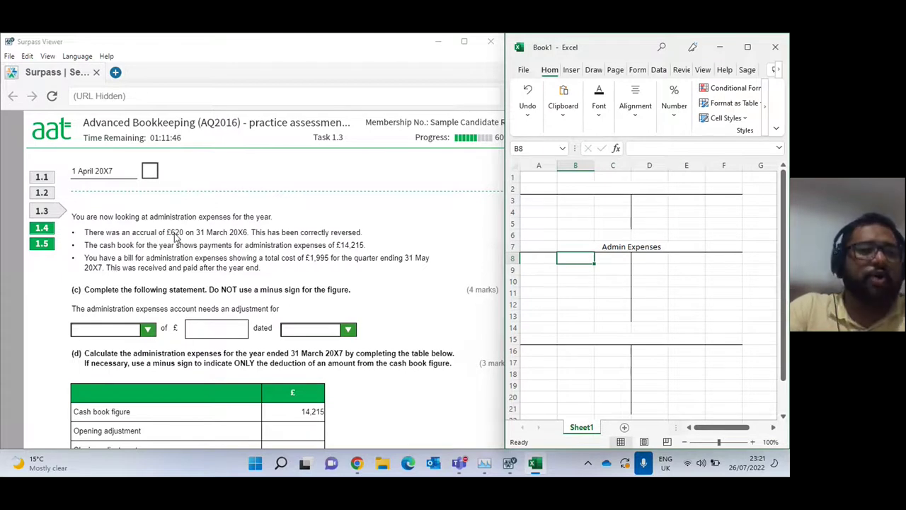
{"action": "left_click_drag", "start_coordinate": [566, 188], "coordinate": [690, 188]}
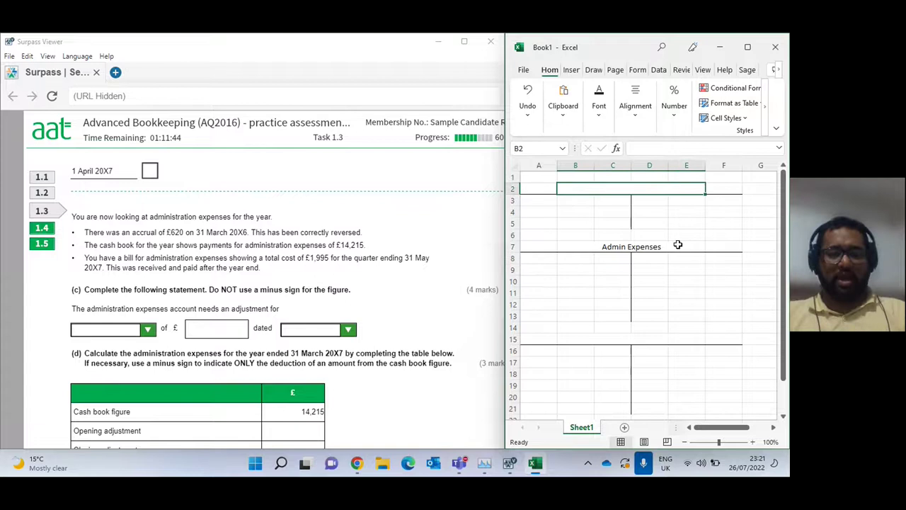
{"action": "type", "text": "Accrued"}
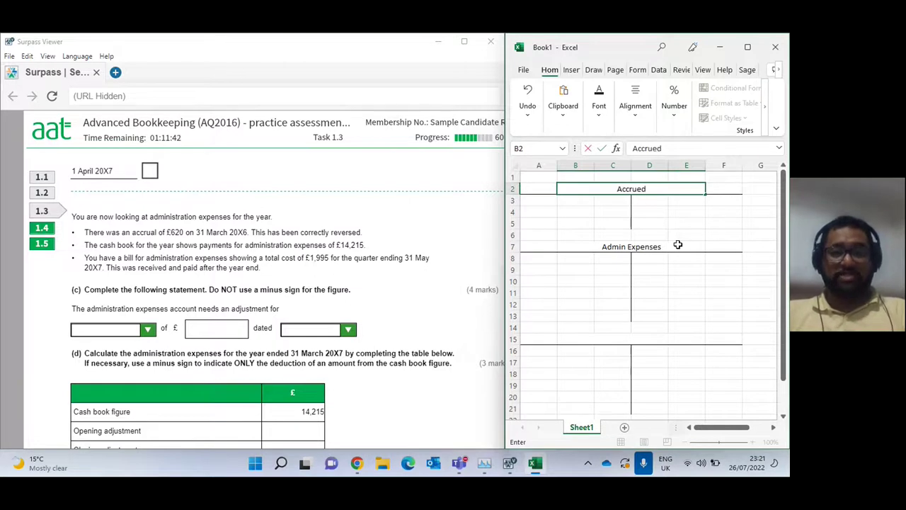
{"action": "type", "text": " Expenses"}
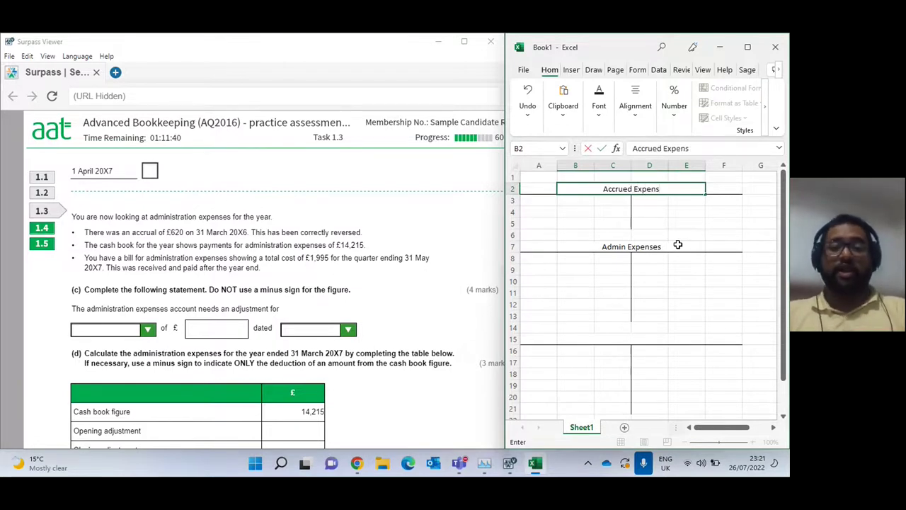
{"action": "key", "text": "Tab"}
{"action": "key", "text": "Return"}
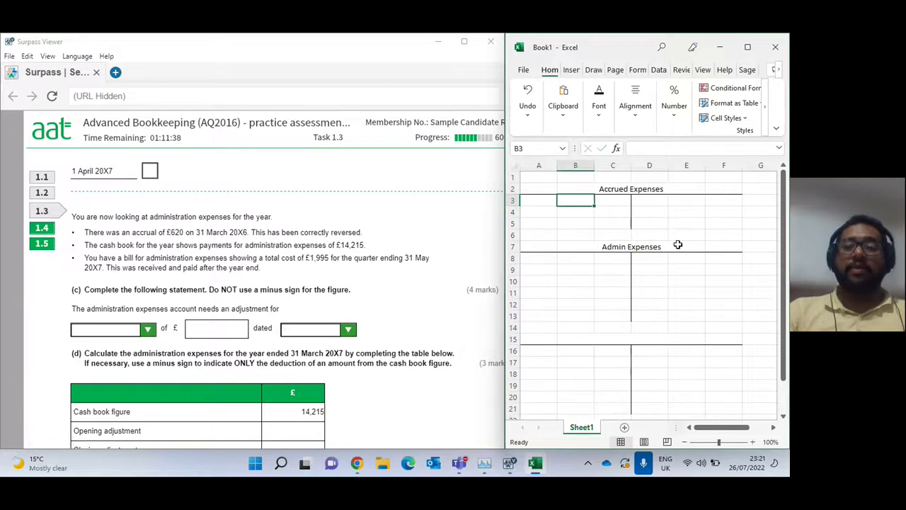
- Enter the opening accrual on the credit side of Accrued Expenses, with b/b/d in D3 and 620 in F3
{"action": "key", "text": "Right"}
{"action": "key", "text": "Right"}
{"action": "key", "text": "Right"}
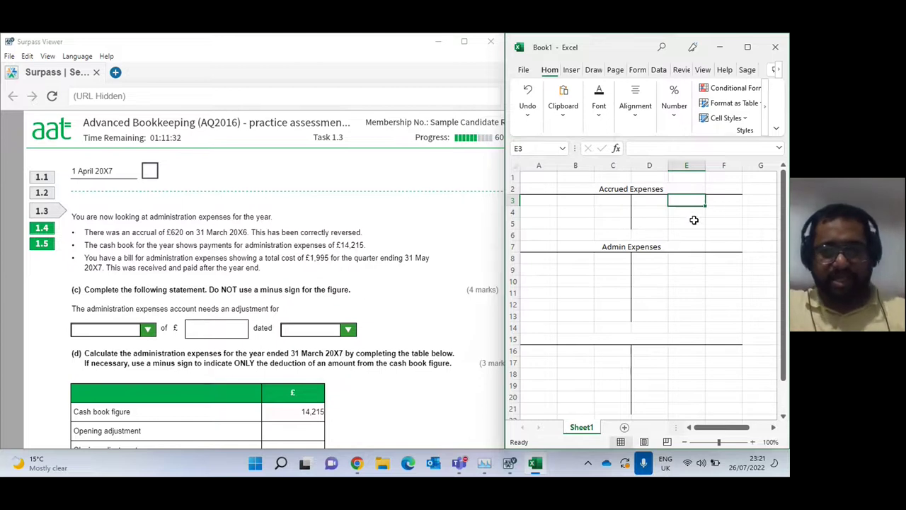
{"action": "left_click", "coordinate": [718, 202]}
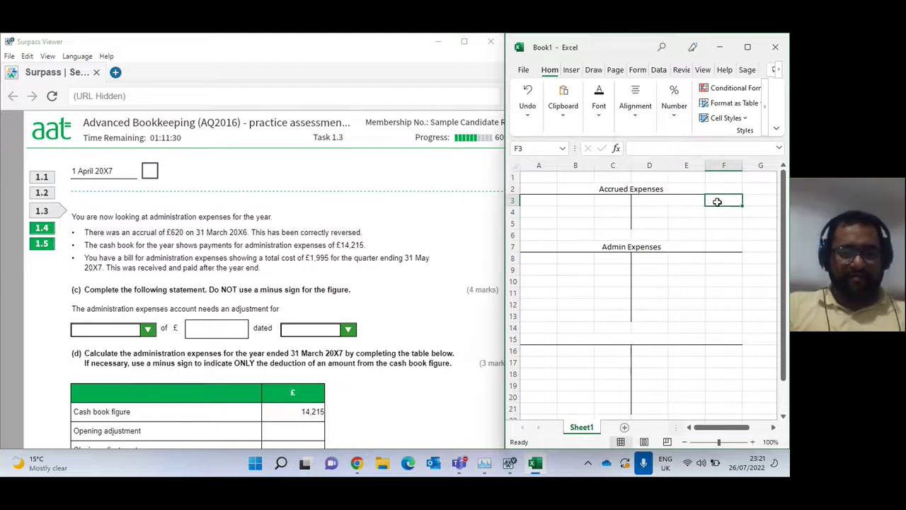
{"action": "type", "text": "620"}
{"action": "key", "text": "Return"}
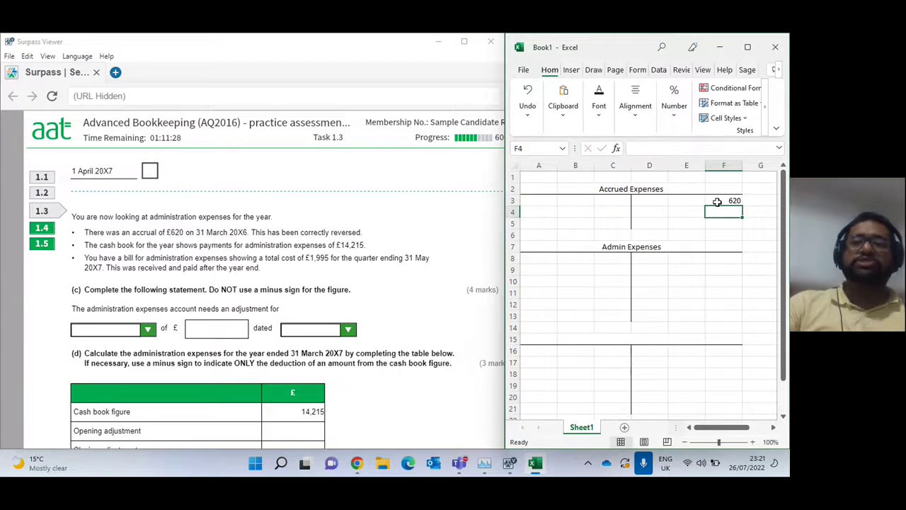
{"action": "left_click", "coordinate": [659, 201]}
{"action": "type", "text": "b/"}
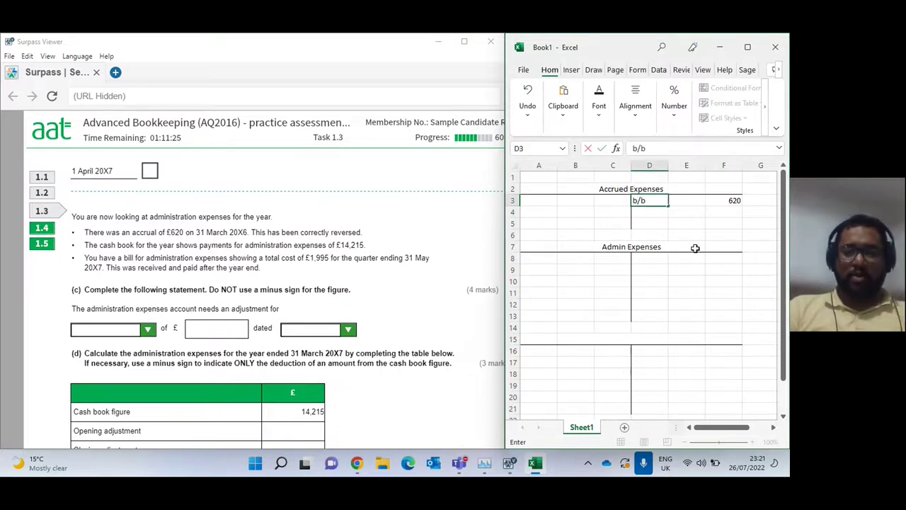
{"action": "type", "text": "b/d"}
{"action": "key", "text": "Return"}
{"action": "key", "text": "Return"}
{"action": "key", "text": "Return"}
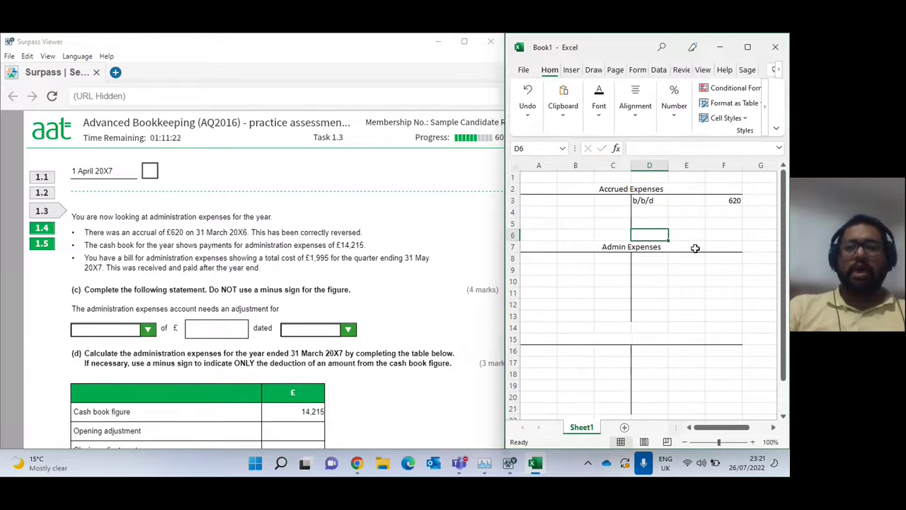
- Record the accrual reversal on the debit side of Accrued Expenses, with Admin Exp in B3 and 620 in C3
{"action": "left_click", "coordinate": [566, 202]}
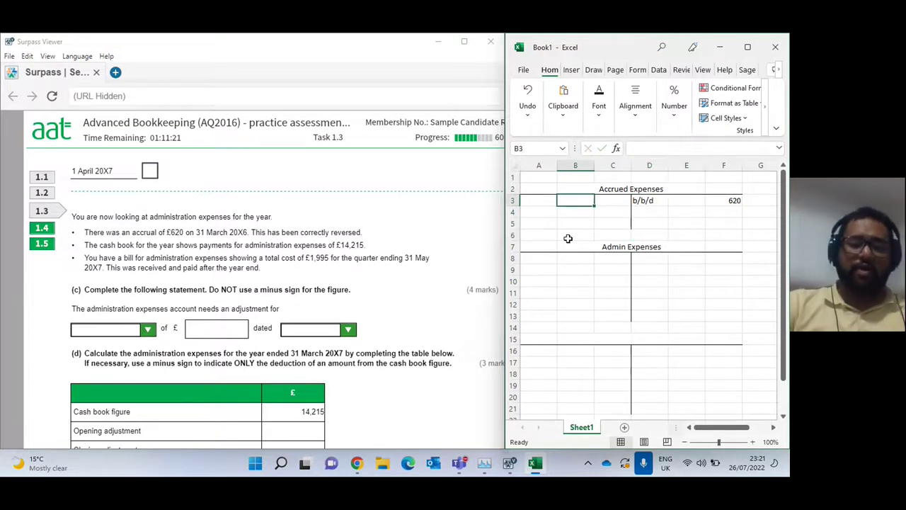
{"action": "type", "text": "Adm"}
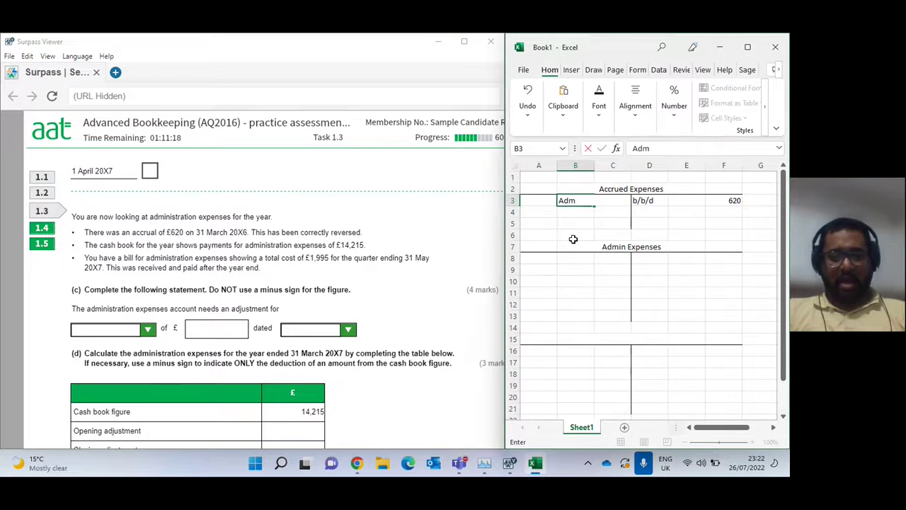
{"action": "type", "text": "in Exp"}
{"action": "key", "text": "Tab"}
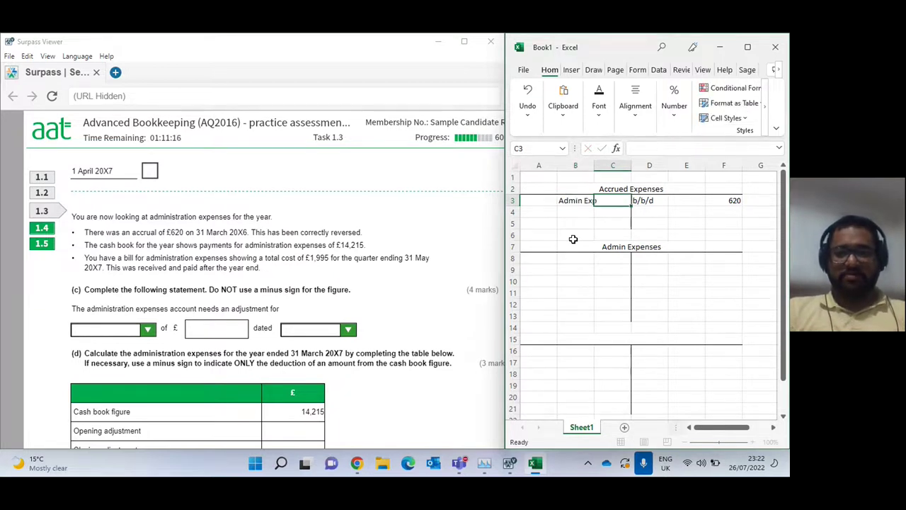
{"action": "type", "text": "620"}
{"action": "key", "text": "Return"}
- Record the matching credit in the Admin Expenses account, with Accrued Exp in E8 and 620 in F8
{"action": "key", "text": "Down"}
{"action": "key", "text": "Down"}
{"action": "key", "text": "Down"}
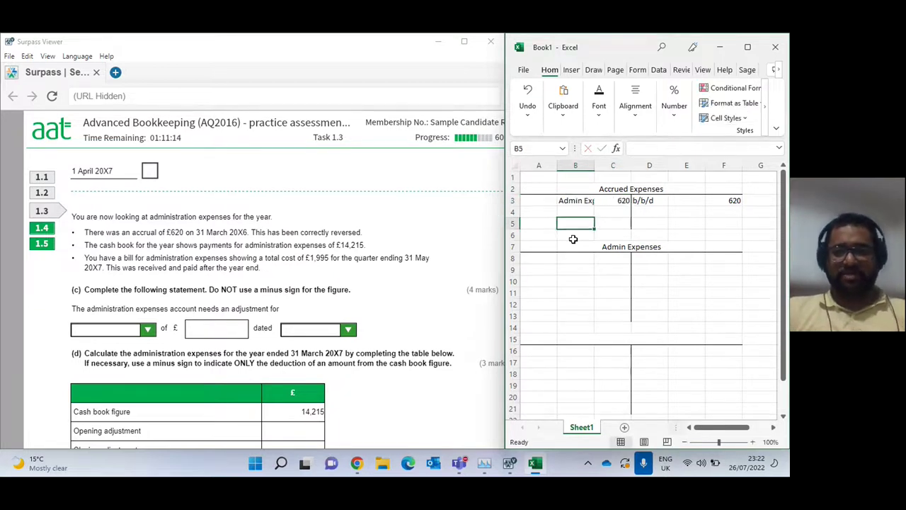
{"action": "key", "text": "Down"}
{"action": "key", "text": "Right"}
{"action": "key", "text": "Right"}
{"action": "key", "text": "Right"}
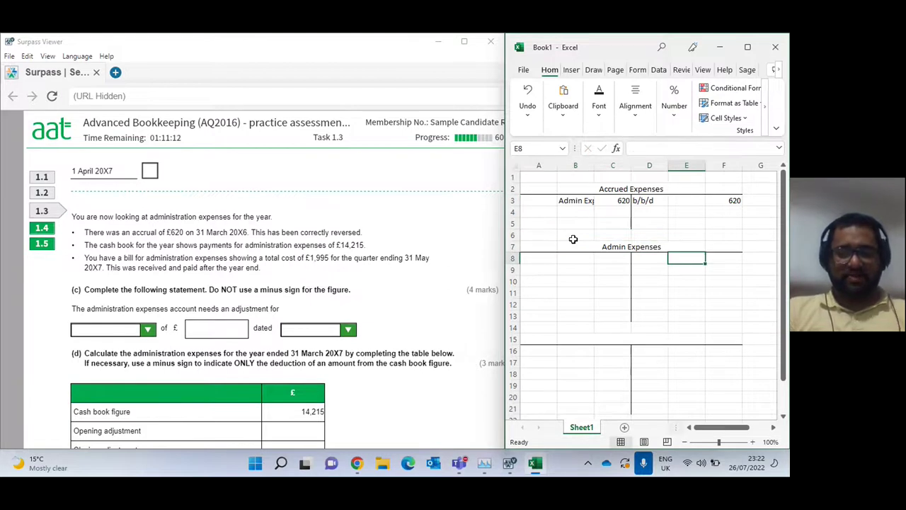
{"action": "type", "text": "Acc"}
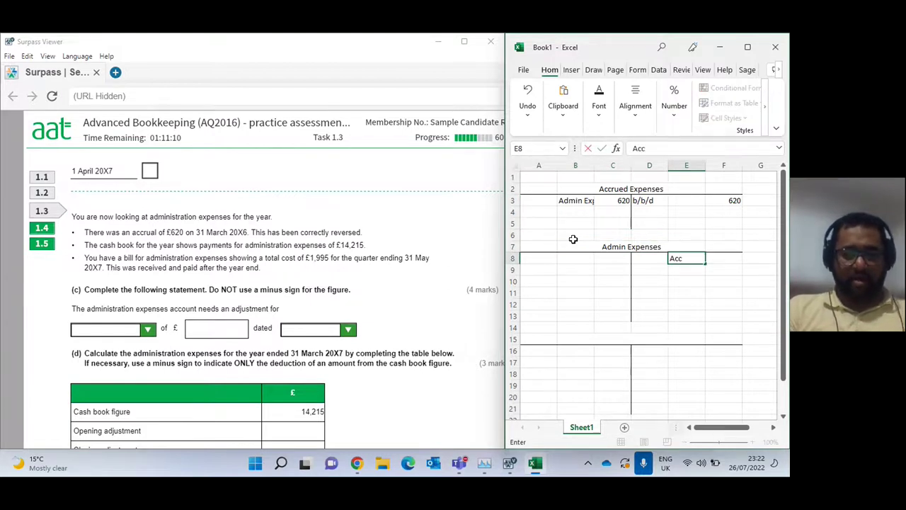
{"action": "type", "text": "rued Exp"}
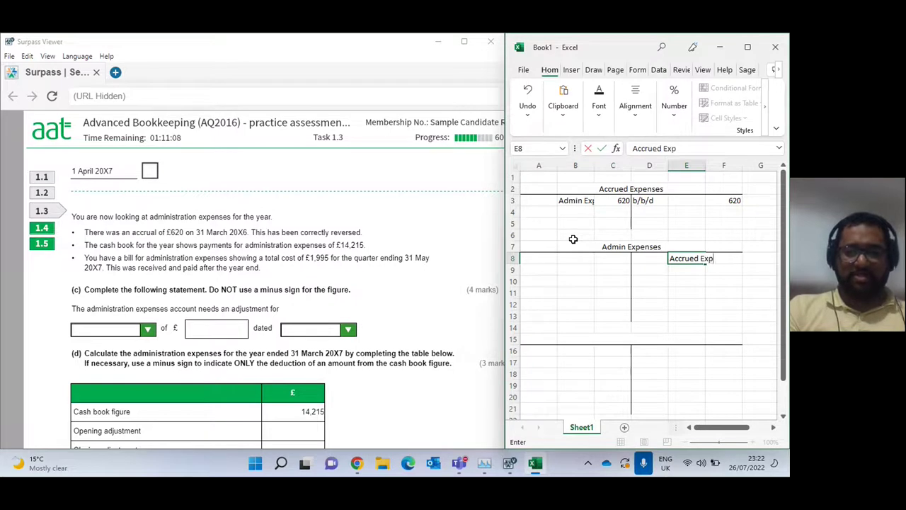
{"action": "key", "text": "Tab"}
{"action": "type", "text": "620"}
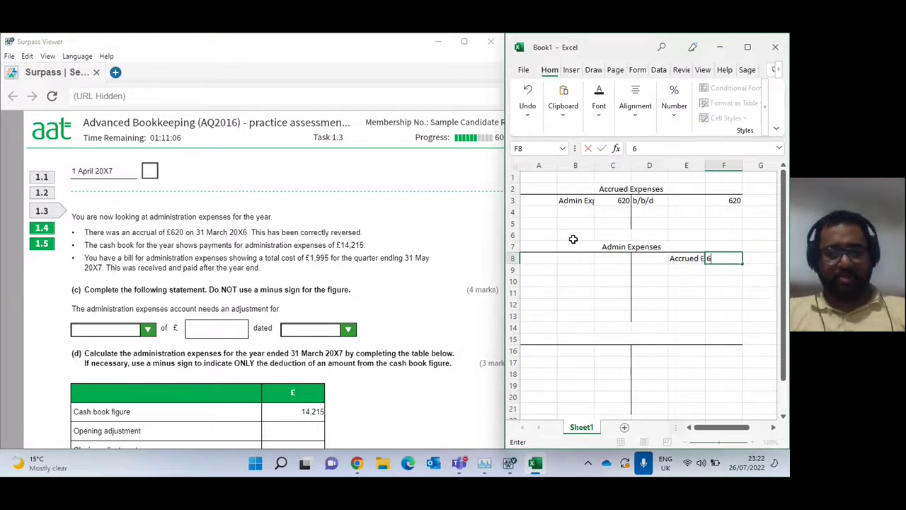
{"action": "key", "text": "Return"}
- Auto-fit columns B and E to the width of their entries
{"action": "key", "text": "Left"}
{"action": "key", "text": "Left"}
{"action": "key", "text": "Left"}
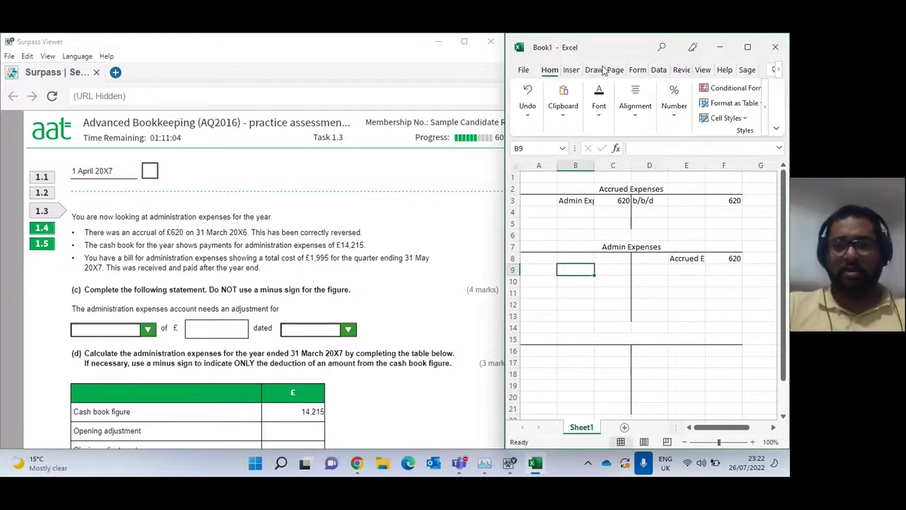
{"action": "double_click", "coordinate": [705, 170]}
{"action": "double_click", "coordinate": [595, 169]}
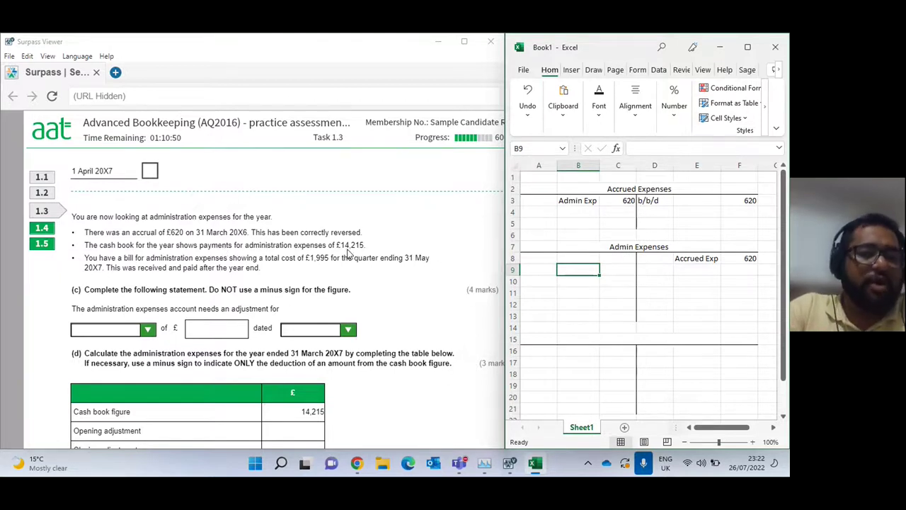
- Enter the cash book payments on the debit side of Admin Expenses, with Bank in B8 and 14215 in C8
{"action": "left_click", "coordinate": [605, 261]}
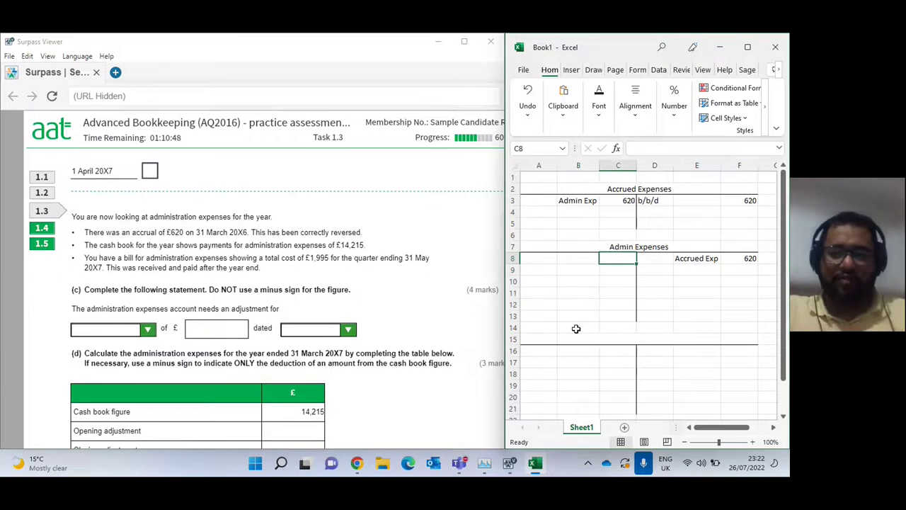
{"action": "key", "text": "Left"}
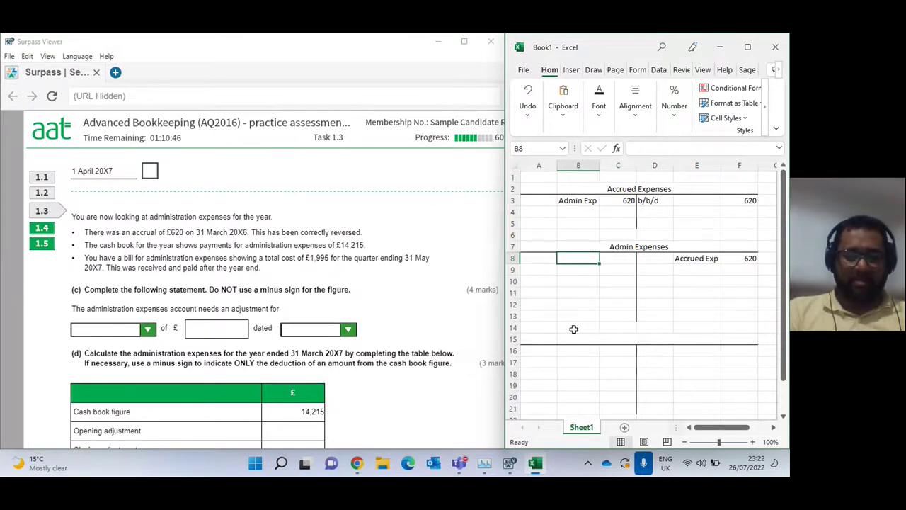
{"action": "type", "text": "Bank"}
{"action": "key", "text": "Tab"}
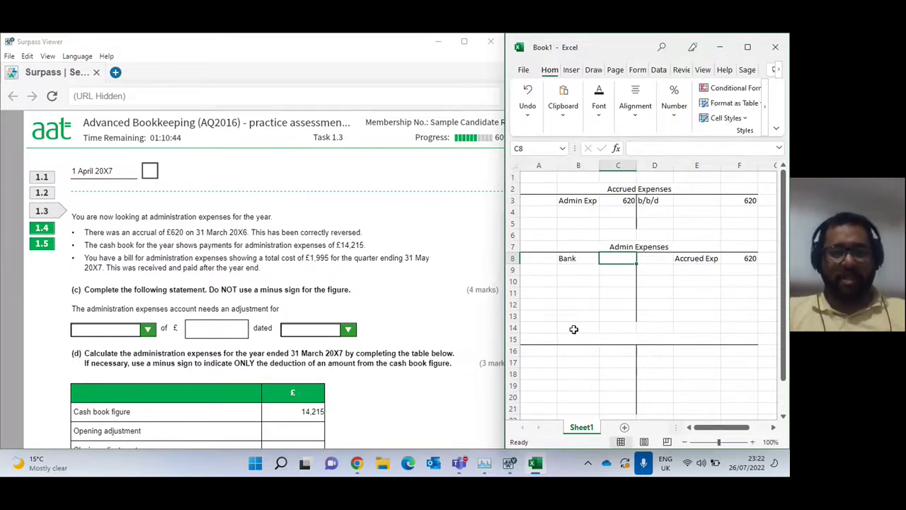
{"action": "type", "text": "1421"}
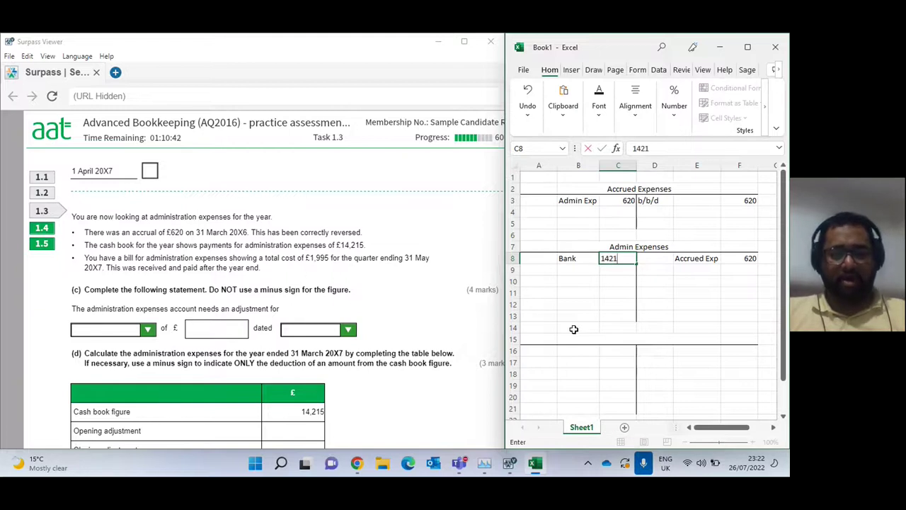
{"action": "type", "text": "5"}
{"action": "key", "text": "Return"}
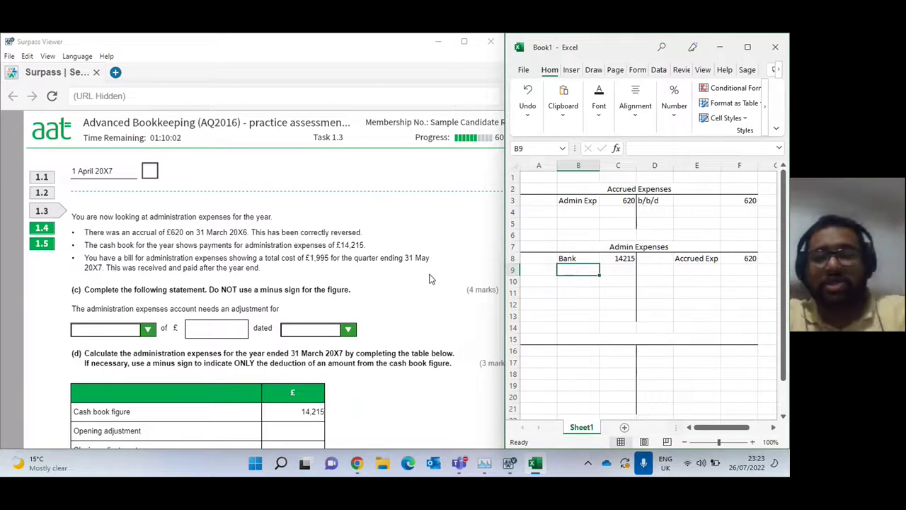
- Delete the cells of the unused third T-account in A15:F23, shifting the remaining cells left
{"action": "left_click_drag", "start_coordinate": [545, 340], "coordinate": [738, 390]}
{"action": "right_click", "coordinate": [672, 322]}
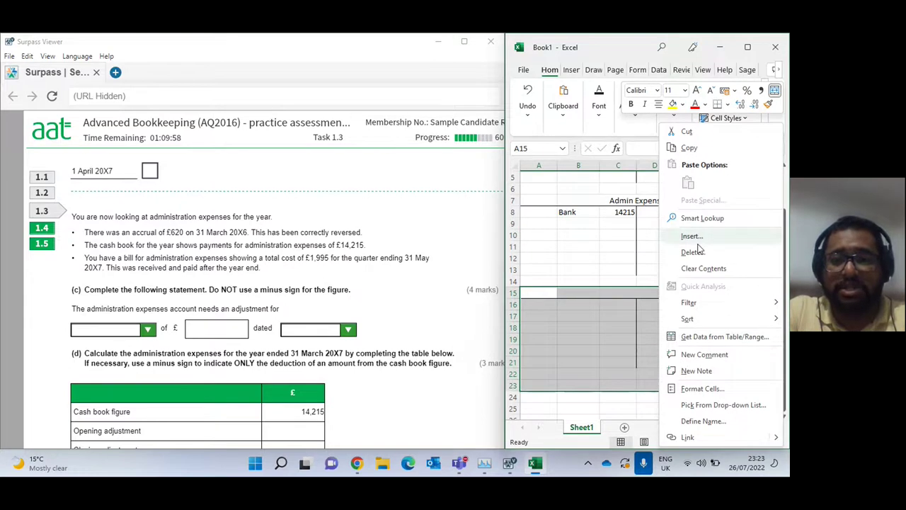
{"action": "left_click", "coordinate": [692, 252]}
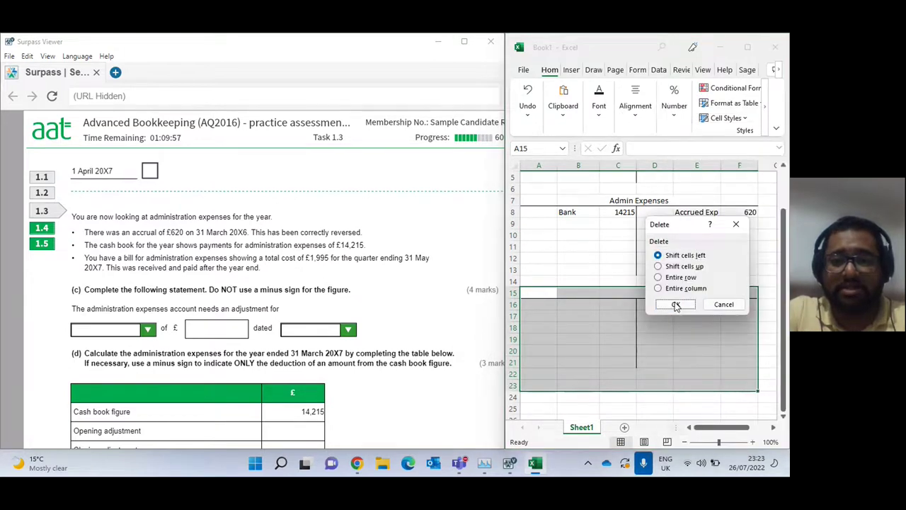
{"action": "left_click", "coordinate": [676, 305]}
{"action": "key", "text": "Right"}
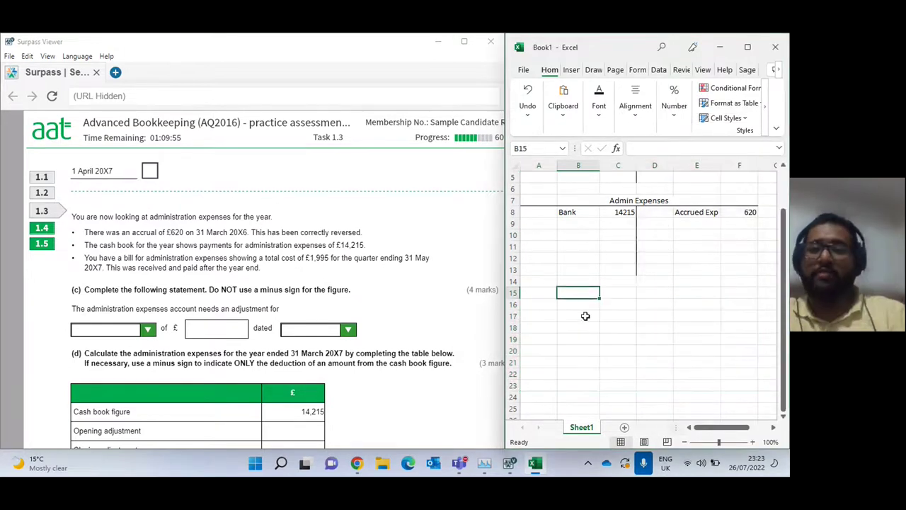
- Lay out the months of the quarterly bill by entering March, April and May in C15:E15
{"action": "left_click", "coordinate": [615, 295]}
{"action": "type", "text": "March"}
{"action": "key", "text": "Tab"}
{"action": "type", "text": "Apri"}
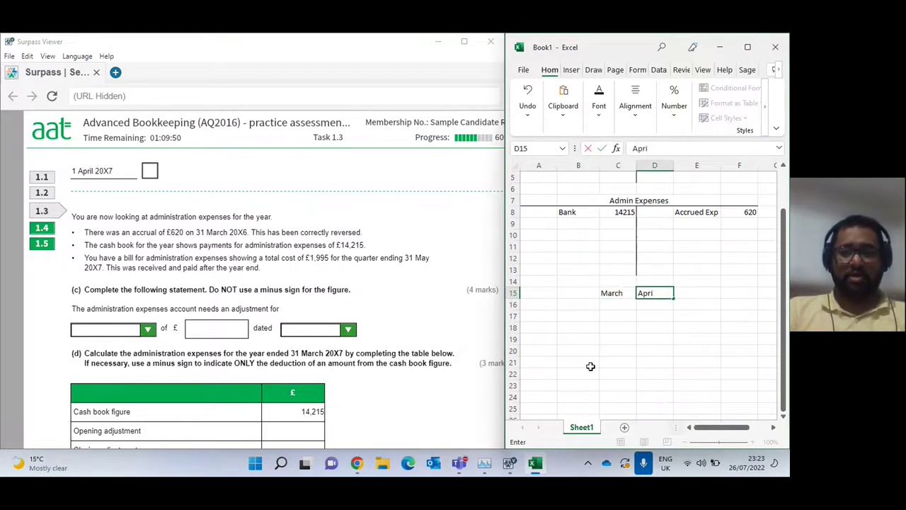
{"action": "type", "text": "l"}
{"action": "key", "text": "Tab"}
{"action": "type", "text": "May"}
{"action": "key", "text": "Return"}
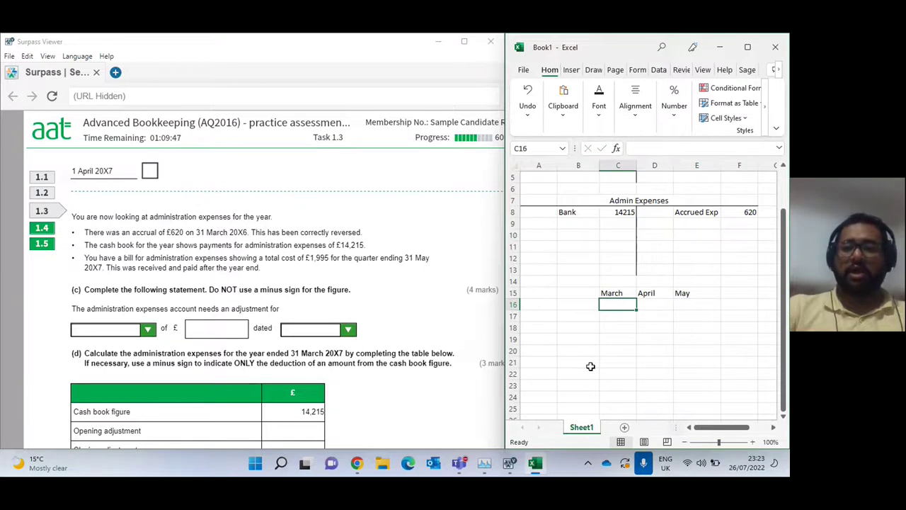
{"action": "left_click_drag", "start_coordinate": [646, 296], "coordinate": [639, 316]}
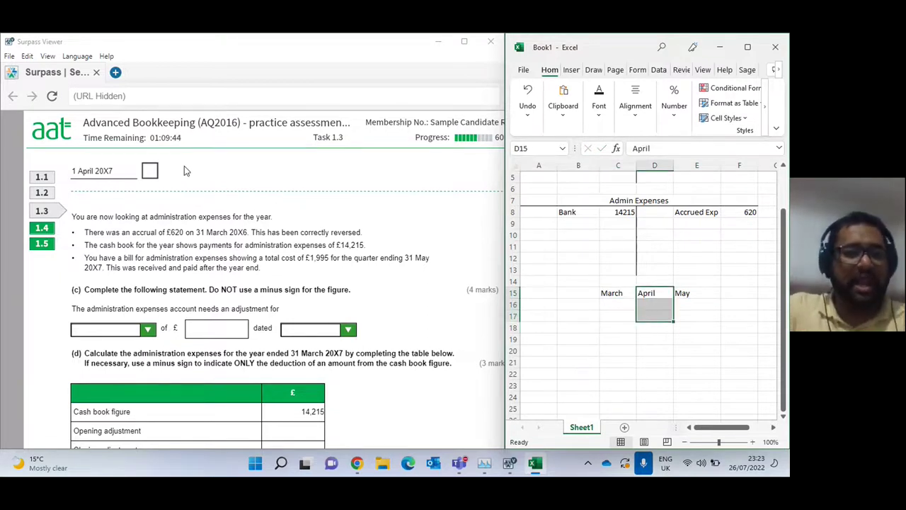
- Add a left border to D15:D16 to separate March from April and May
{"action": "left_click_drag", "start_coordinate": [644, 295], "coordinate": [643, 305]}
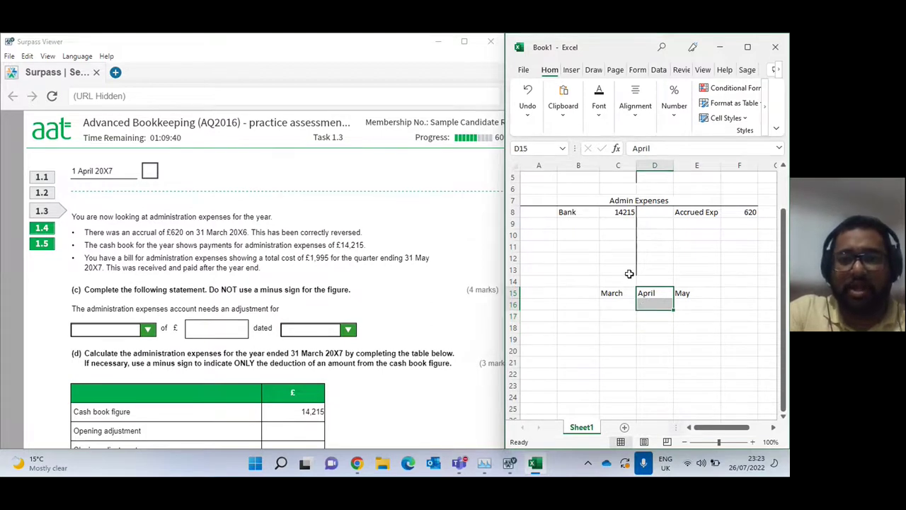
{"action": "left_click", "coordinate": [566, 121]}
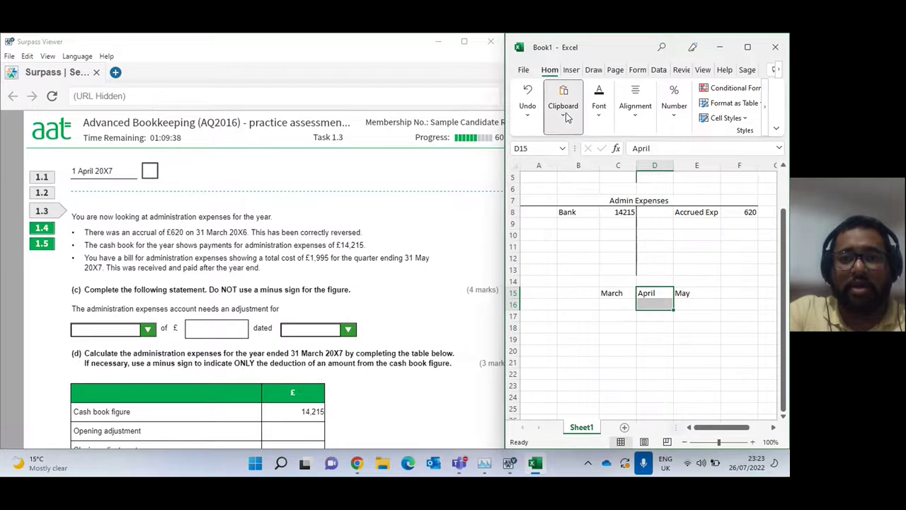
{"action": "left_click", "coordinate": [608, 117]}
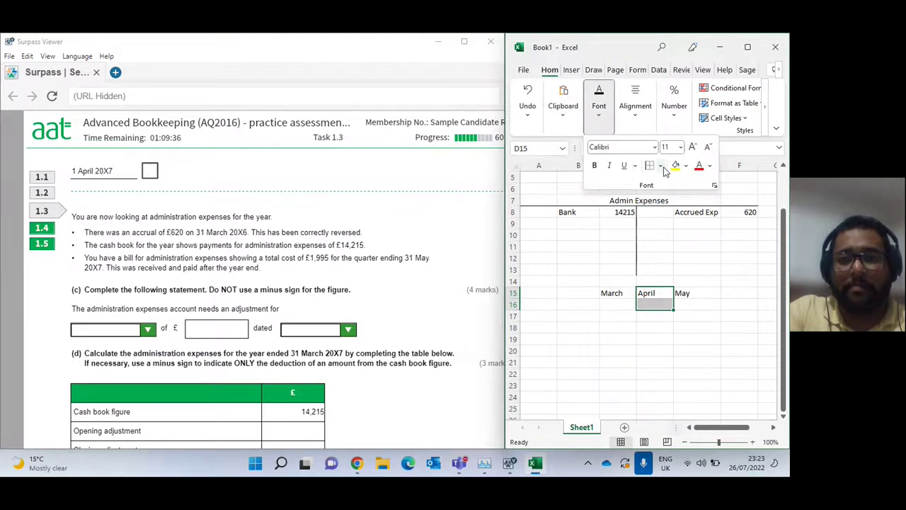
{"action": "left_click", "coordinate": [620, 302]}
{"action": "left_click", "coordinate": [618, 305]}
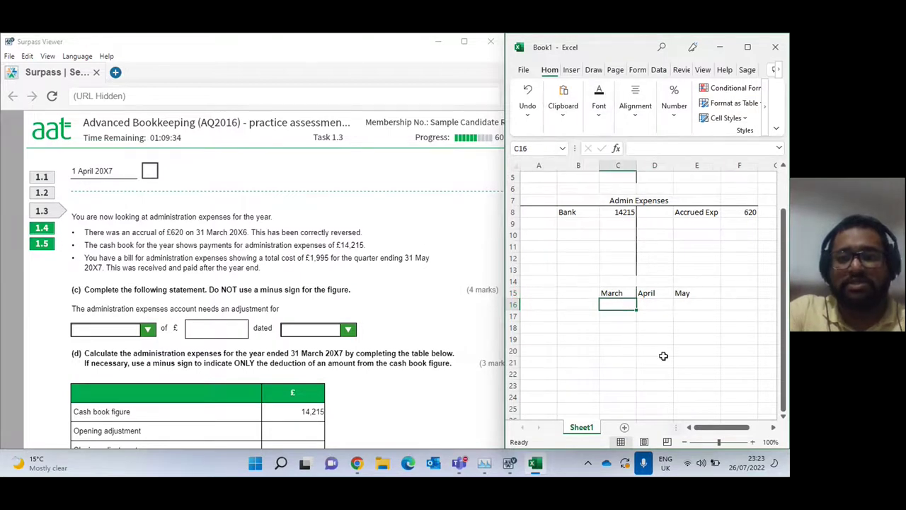
{"action": "left_click", "coordinate": [639, 305]}
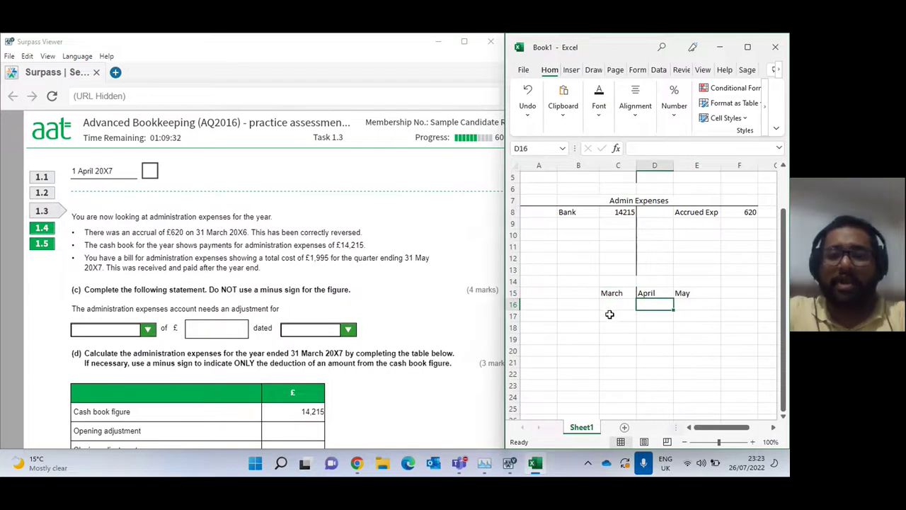
- Merge and centre C17:E17 beneath the month labels and enter the quarterly bill total of 1995
{"action": "left_click", "coordinate": [613, 319]}
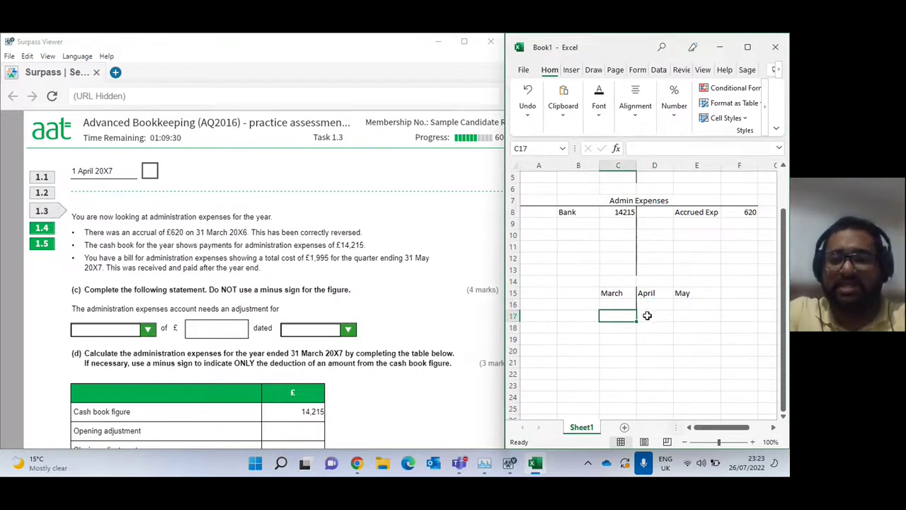
{"action": "left_click_drag", "start_coordinate": [647, 315], "coordinate": [689, 318]}
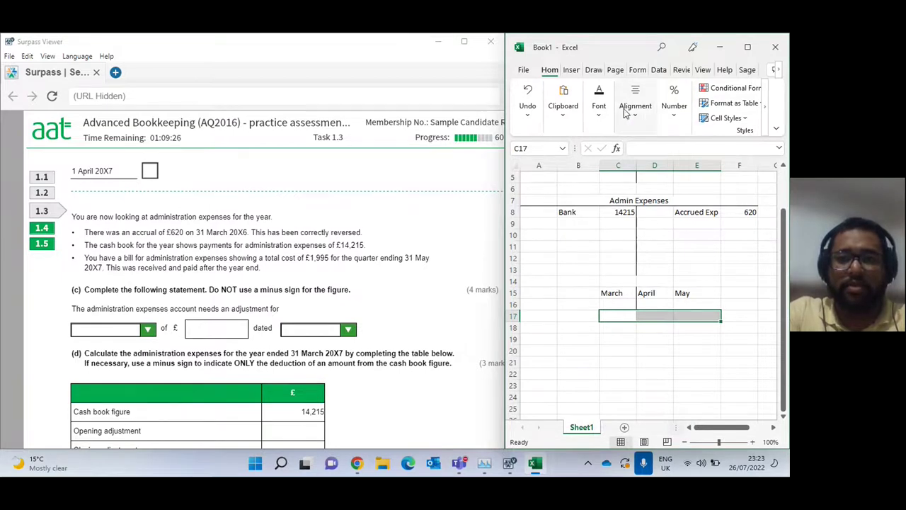
{"action": "left_click", "coordinate": [613, 110]}
{"action": "left_click", "coordinate": [635, 106]}
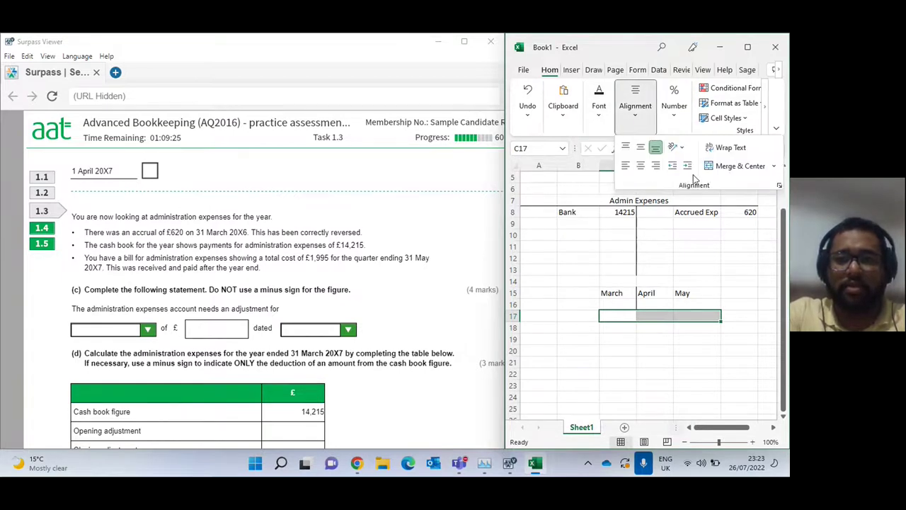
{"action": "left_click", "coordinate": [736, 167]}
{"action": "type", "text": "1995"}
{"action": "key", "text": "Return"}
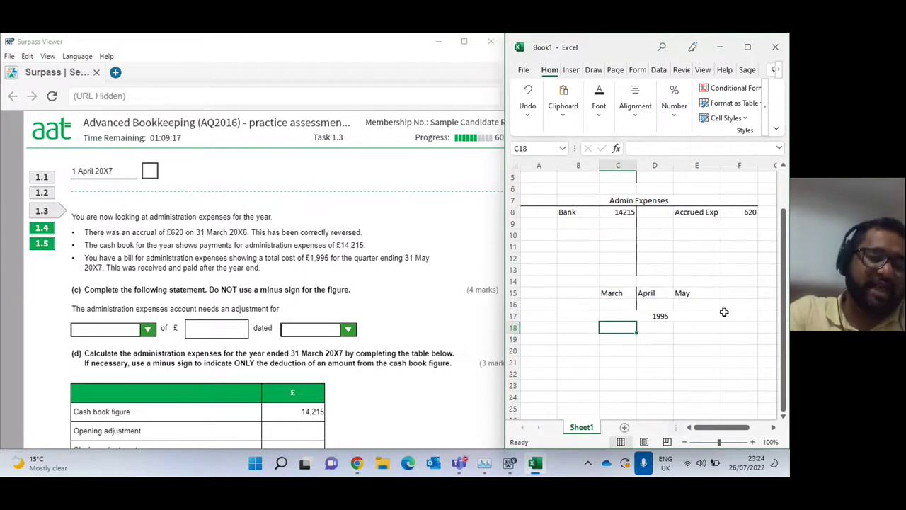
- Fill the reversed accrual row A3:F3 of the Accrued Expenses account with red
{"action": "left_click", "coordinate": [612, 295]}
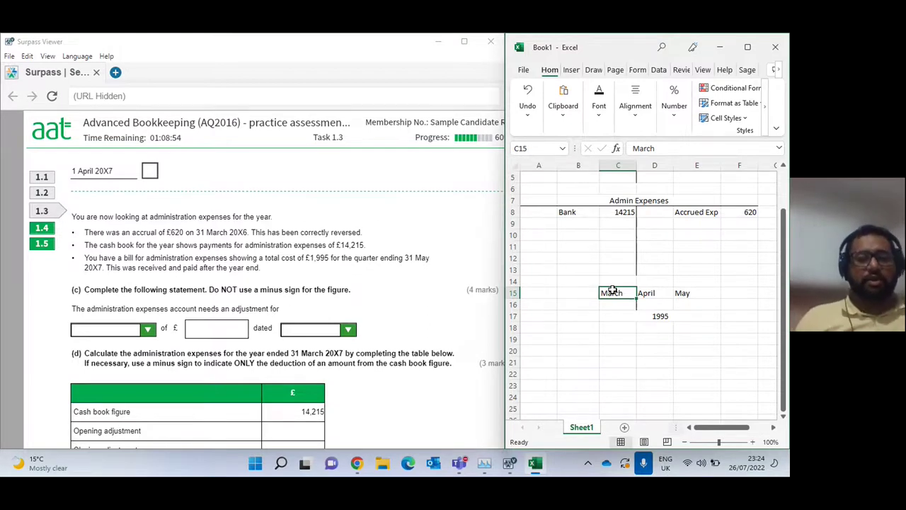
{"action": "scroll", "coordinate": [612, 291], "scroll_direction": "up", "scroll_amount": 2}
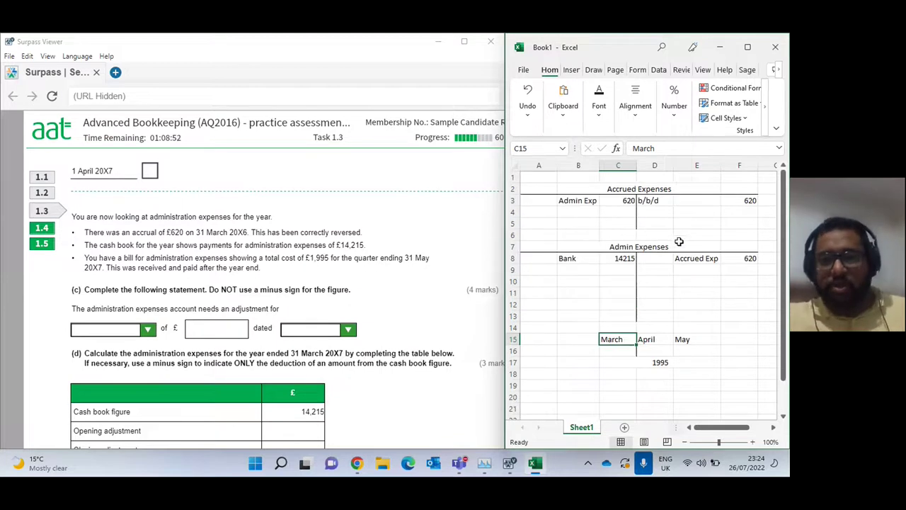
{"action": "left_click_drag", "start_coordinate": [538, 200], "coordinate": [742, 200]}
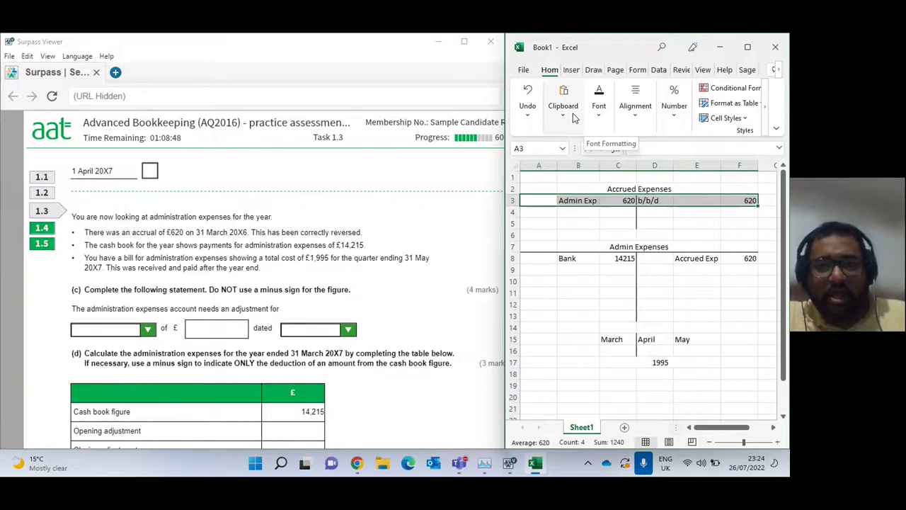
{"action": "left_click", "coordinate": [597, 94]}
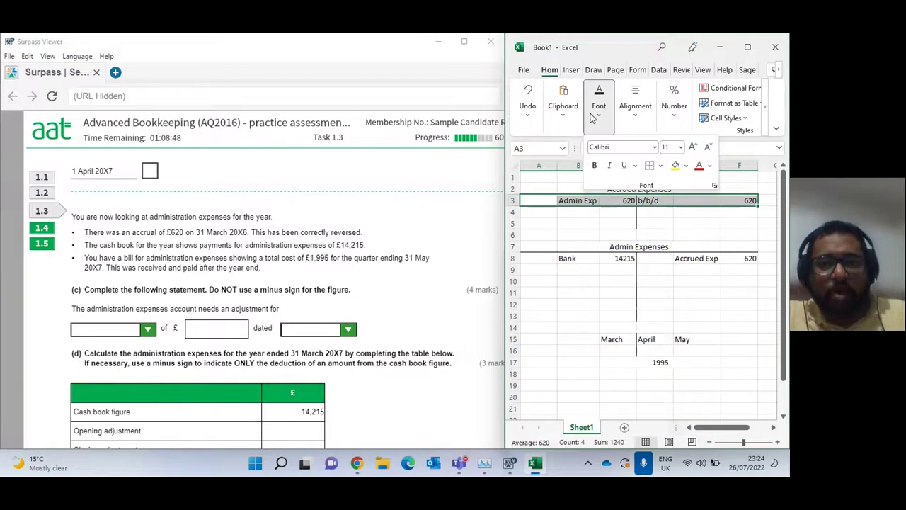
{"action": "left_click", "coordinate": [685, 165]}
{"action": "left_click", "coordinate": [683, 274]}
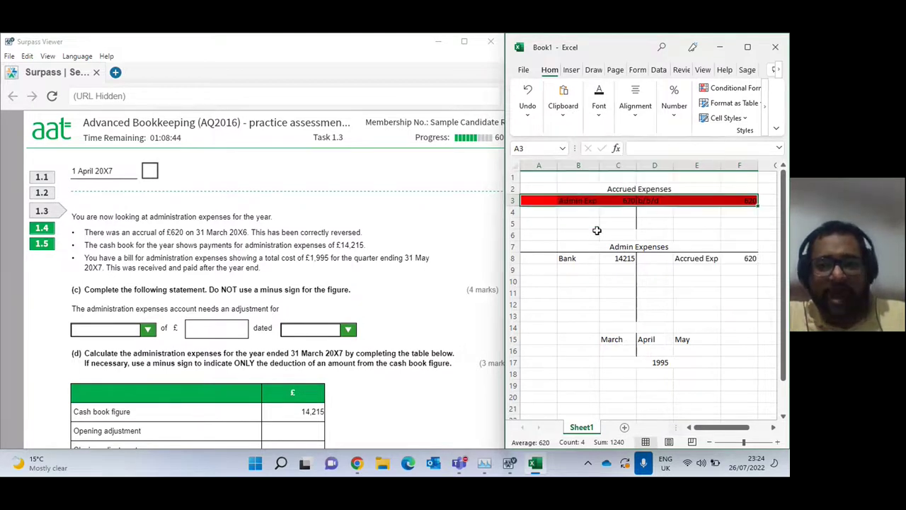
{"action": "left_click", "coordinate": [662, 211]}
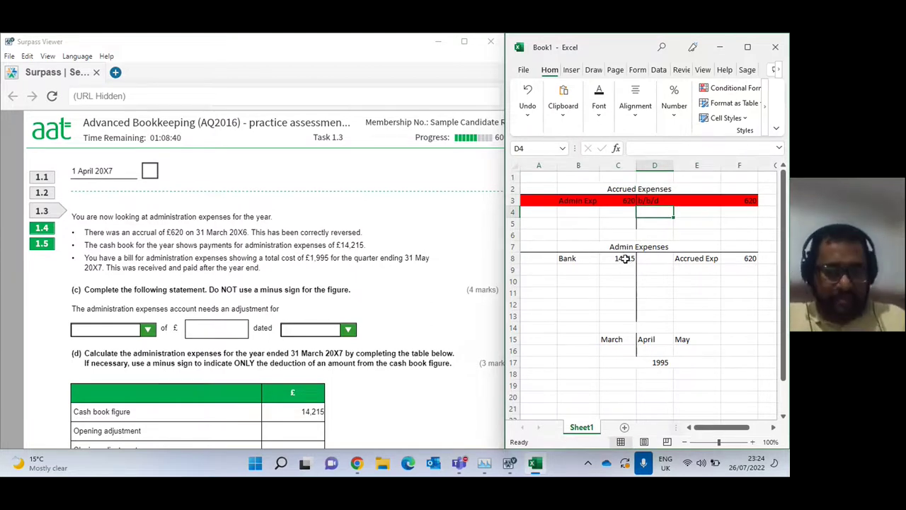
- Enter the closing accrual on the debit side of Admin Expenses, with Accrued Exp in B9 and 665 in C9
{"action": "double_click", "coordinate": [579, 269]}
{"action": "type", "text": "Accrued Expense"}
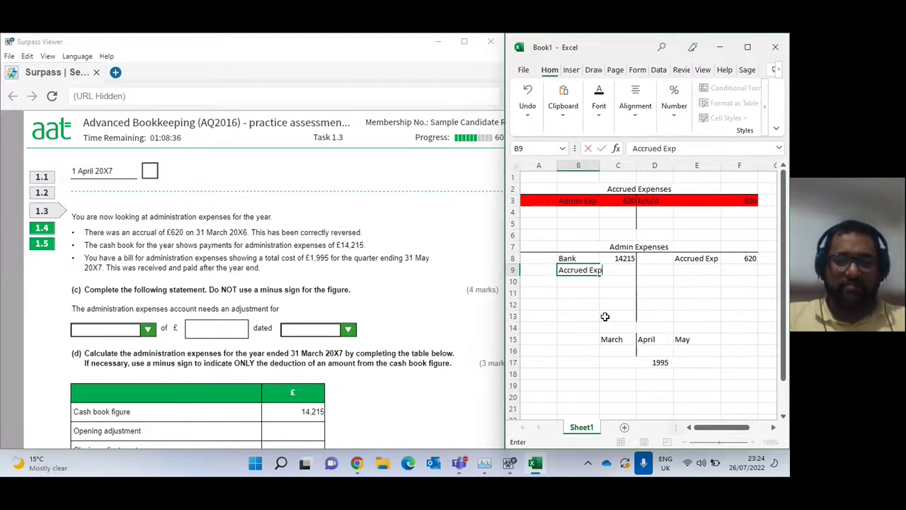
{"action": "key", "text": "Tab"}
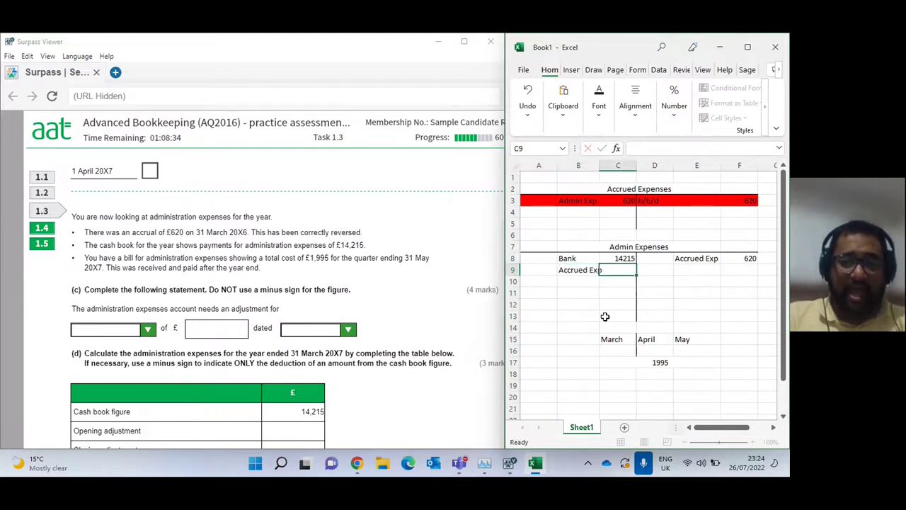
{"action": "type", "text": "665"}
{"action": "key", "text": "Return"}
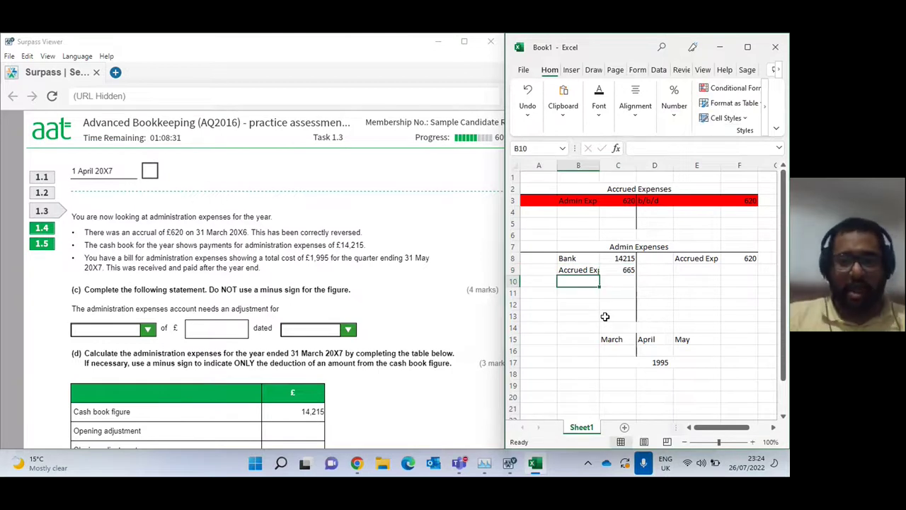
- Enter the matching credit in the Accrued Expenses account, with Admin Exp in E4 and 665 in F4
{"action": "left_click", "coordinate": [733, 213]}
{"action": "left_click", "coordinate": [687, 210]}
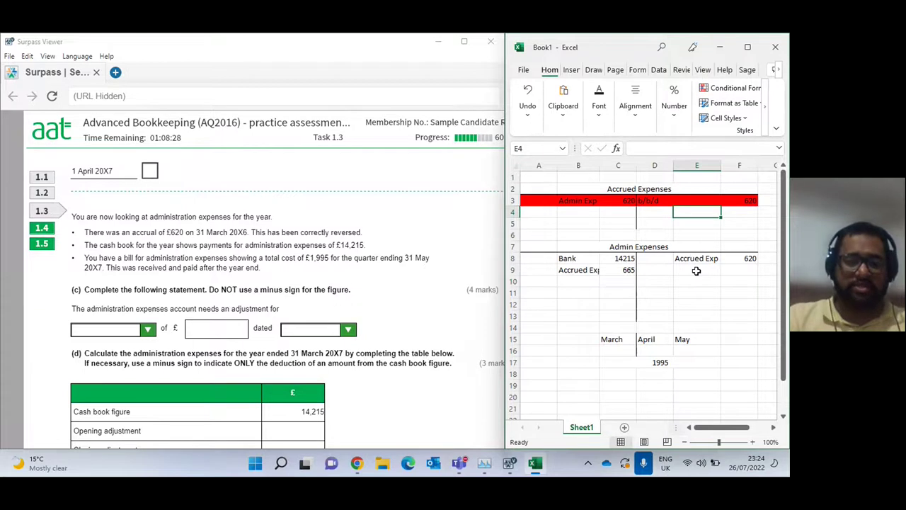
{"action": "type", "text": "Admin Exp"}
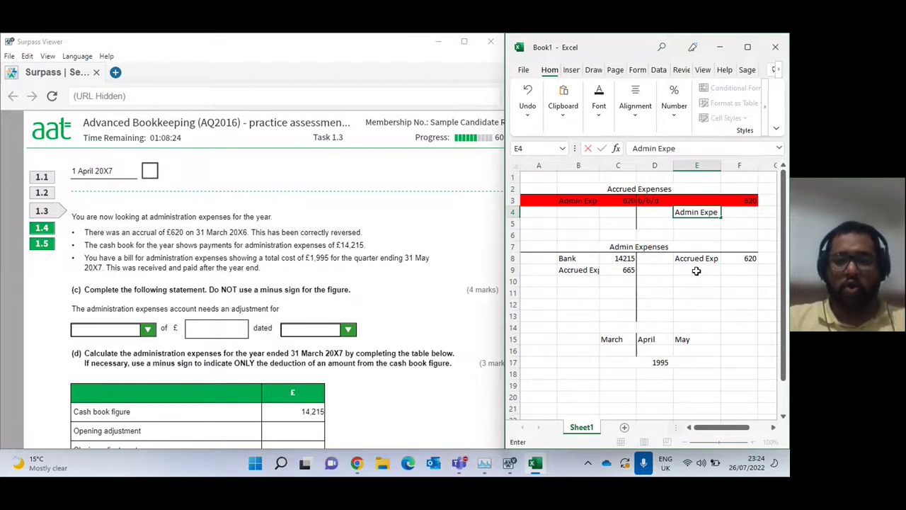
{"action": "key", "text": "Tab"}
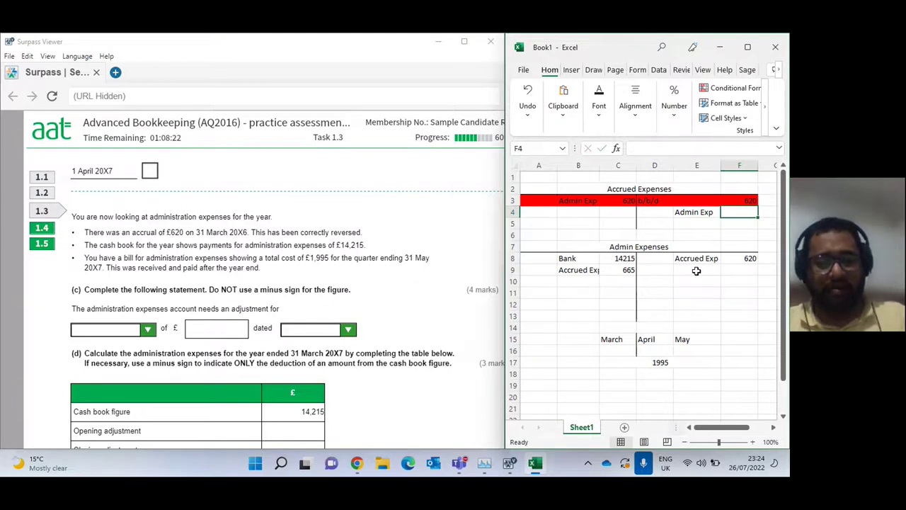
{"action": "type", "text": "665"}
{"action": "key", "text": "Return"}
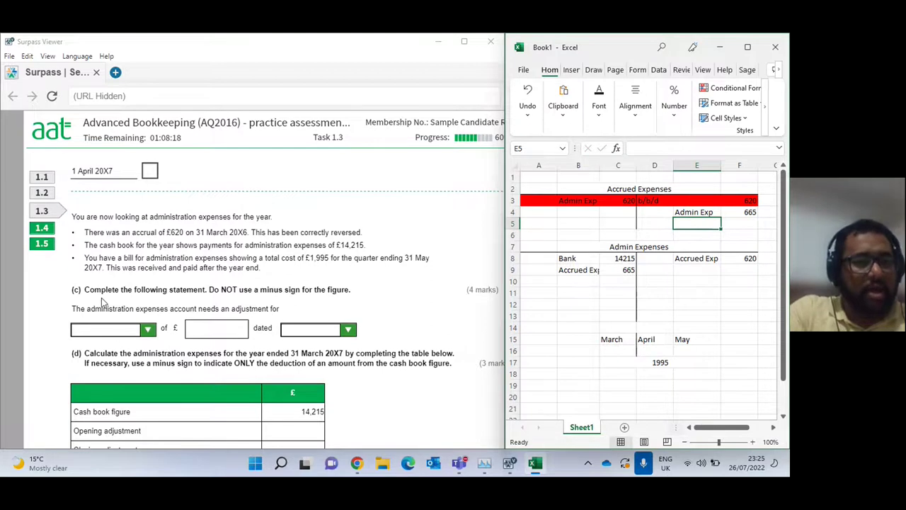
- In the Surpass Viewer assessment, complete statement (c) with accrued expenses of £665 dated 31 March 20X7
{"action": "left_click", "coordinate": [145, 330]}
{"action": "left_click", "coordinate": [105, 355]}
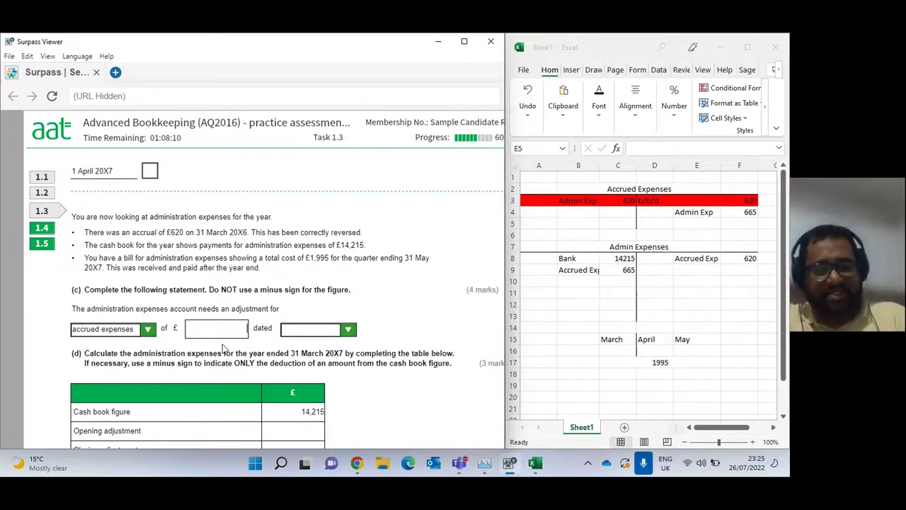
{"action": "type", "text": "665"}
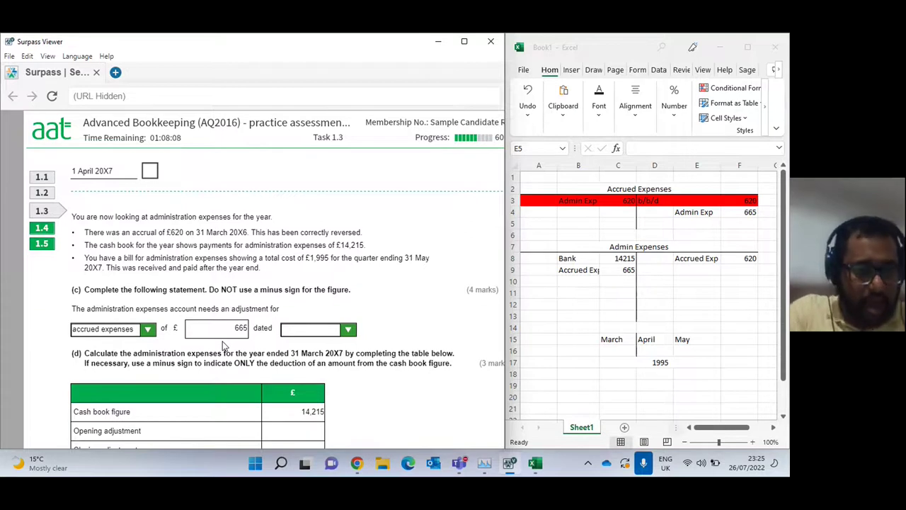
{"action": "left_click", "coordinate": [297, 330]}
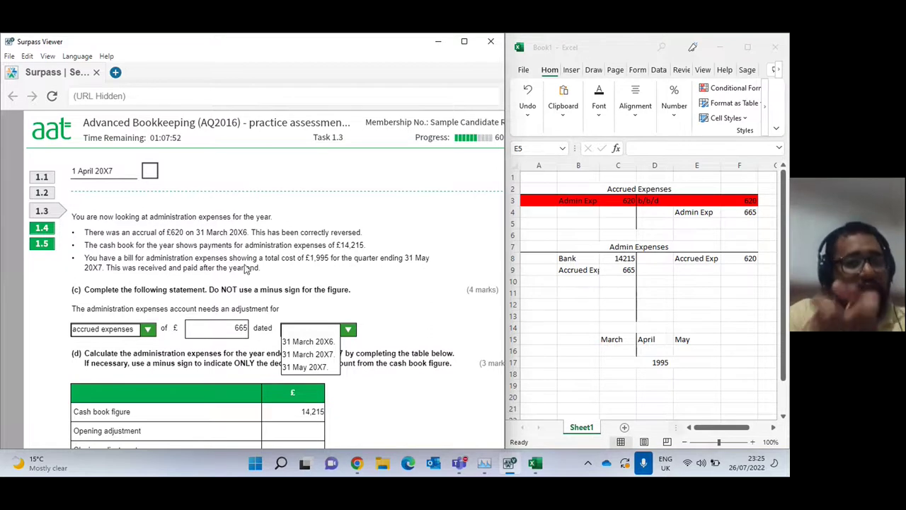
{"action": "left_click", "coordinate": [315, 355]}
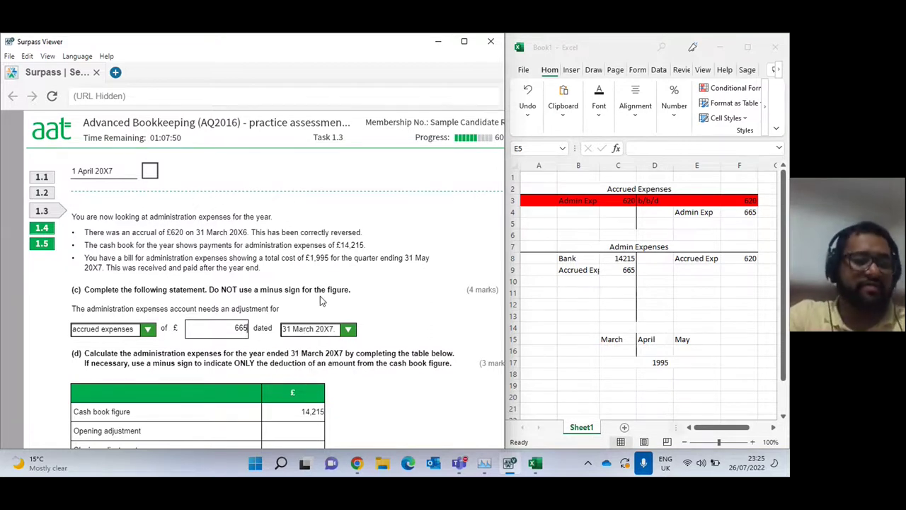
- Fill in the table in part (d) with an opening adjustment of -620 and a closing adjustment of 665
{"action": "scroll", "coordinate": [324, 281], "scroll_direction": "down", "scroll_amount": 2}
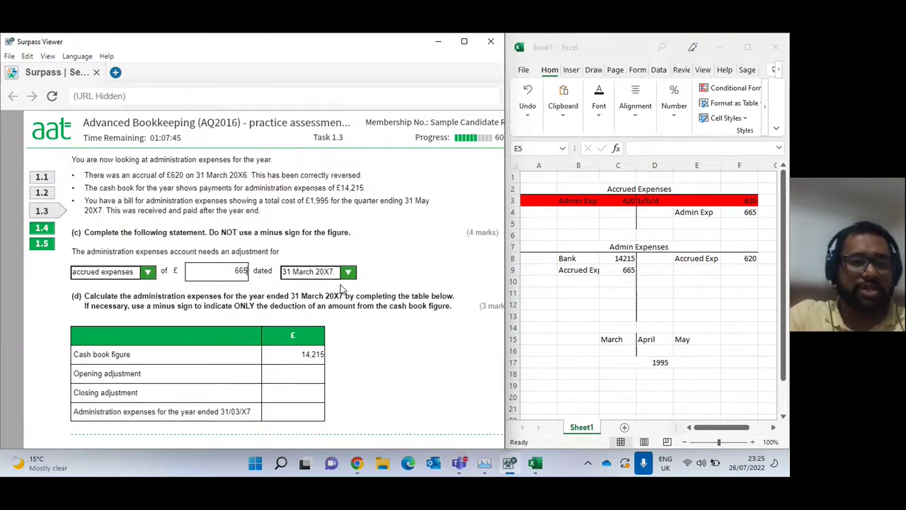
{"action": "left_click", "coordinate": [566, 266]}
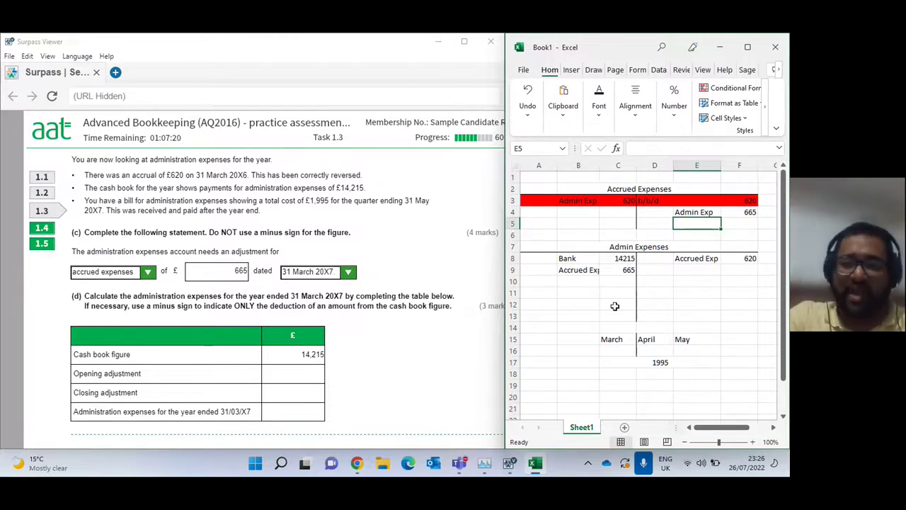
{"action": "left_click", "coordinate": [310, 377]}
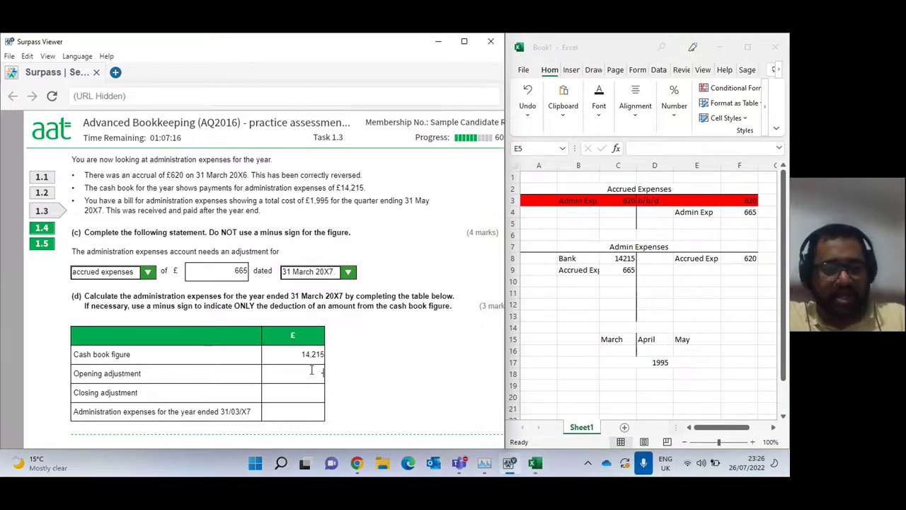
{"action": "type", "text": "-620"}
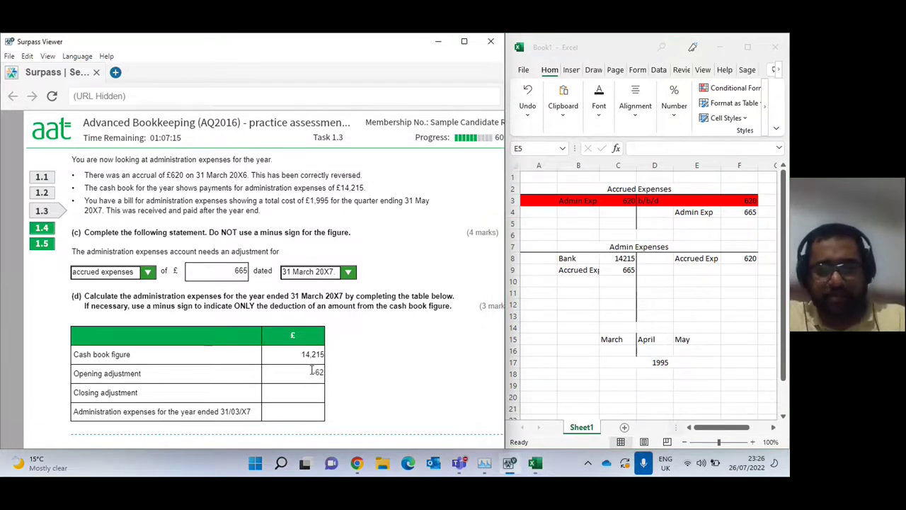
{"action": "left_click", "coordinate": [298, 393]}
{"action": "type", "text": "66"}
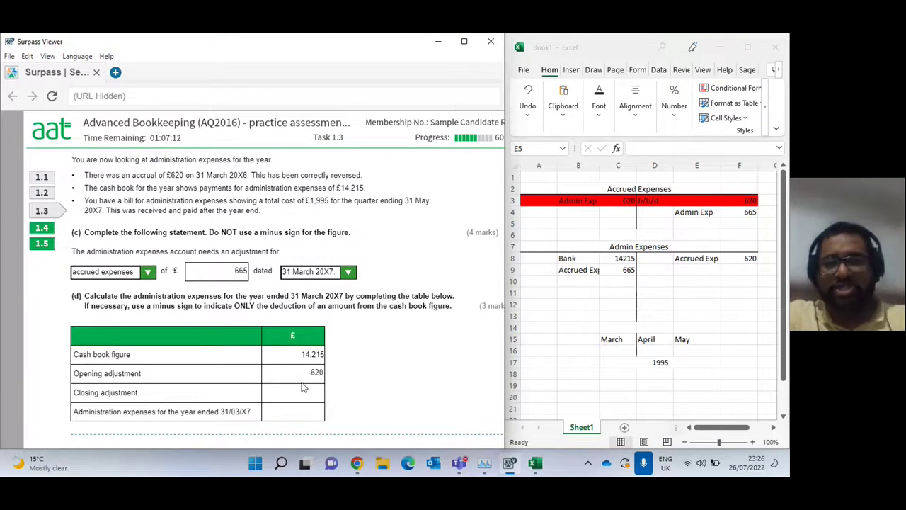
{"action": "type", "text": "5"}
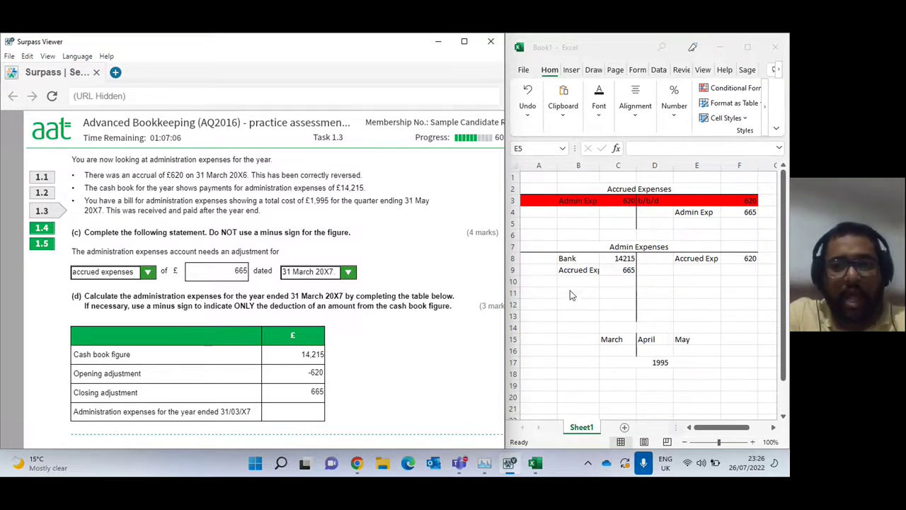
- Enter 14260 as the administration expenses for the year ended 31/03/X7 in the part (d) table
{"action": "mouse_move", "coordinate": [504, 285]}
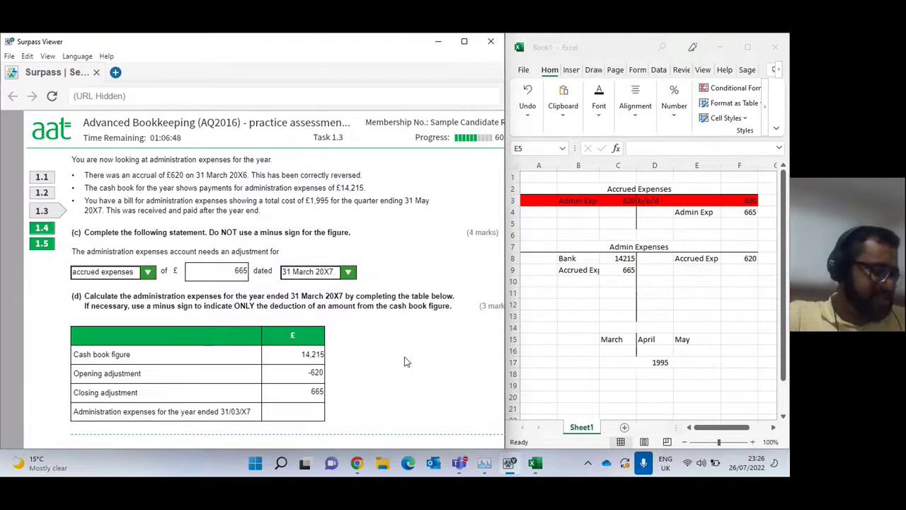
{"action": "left_click", "coordinate": [312, 412]}
{"action": "type", "text": "1"}
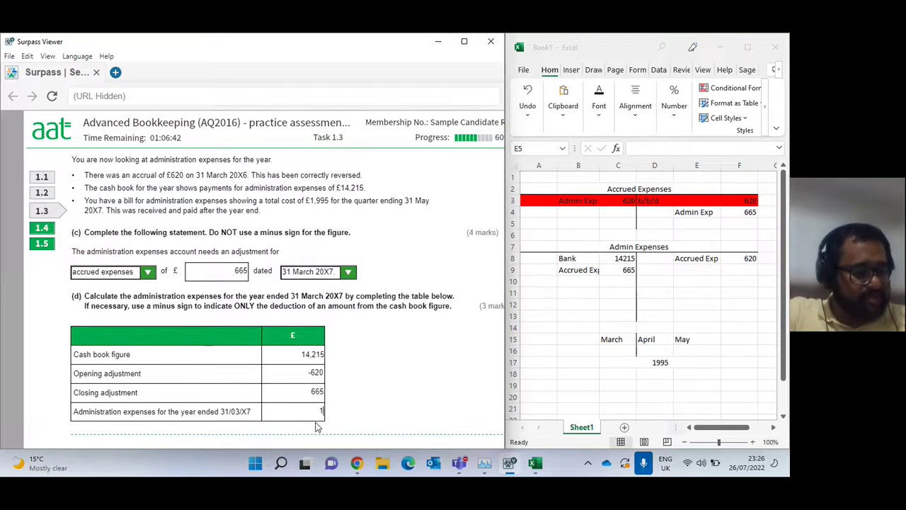
{"action": "type", "text": "4260"}
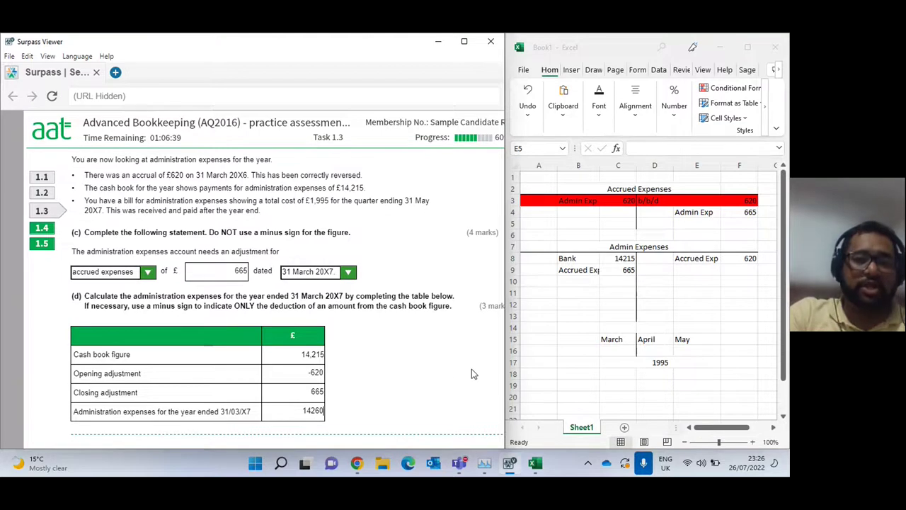
- Maximize the assessment viewer and switch it to full-screen display
{"action": "left_click", "coordinate": [464, 41]}
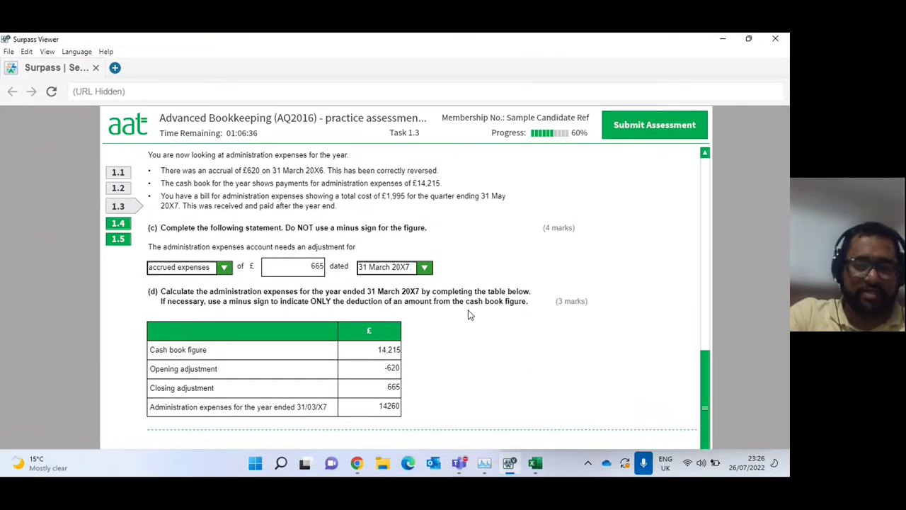
{"action": "left_click", "coordinate": [46, 52]}
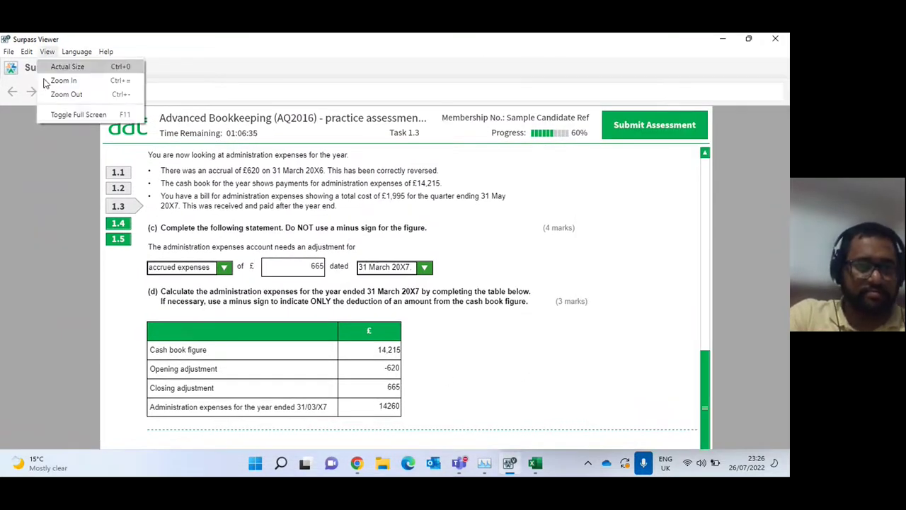
{"action": "left_click", "coordinate": [71, 115]}
- In part (e), match Accrued expenses, Interest received and Payroll liabilities to Credit, and Administration expenses to Debit
{"action": "scroll", "coordinate": [472, 382], "scroll_direction": "down", "scroll_amount": 5}
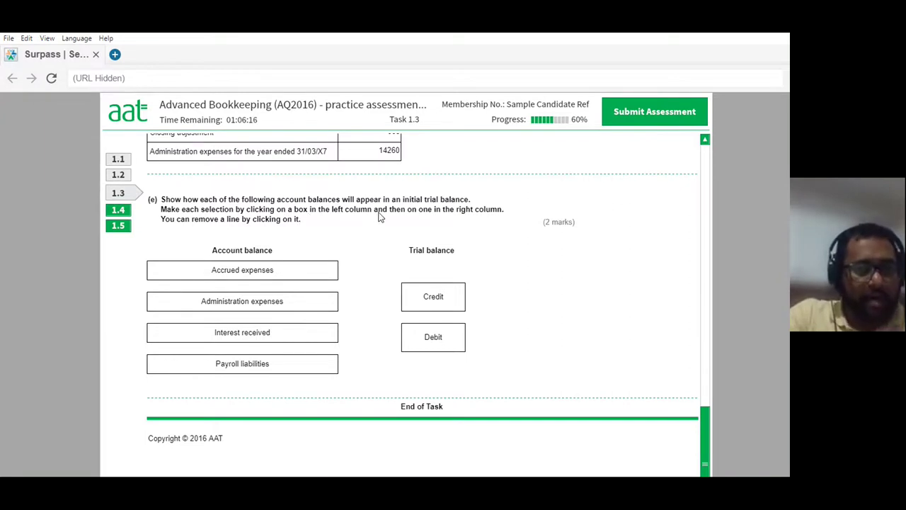
{"action": "left_click", "coordinate": [263, 273]}
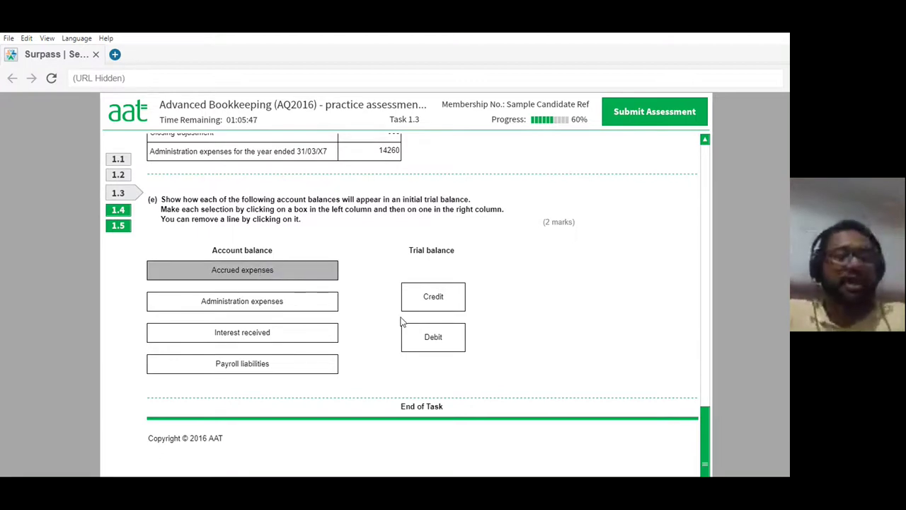
{"action": "left_click", "coordinate": [419, 307]}
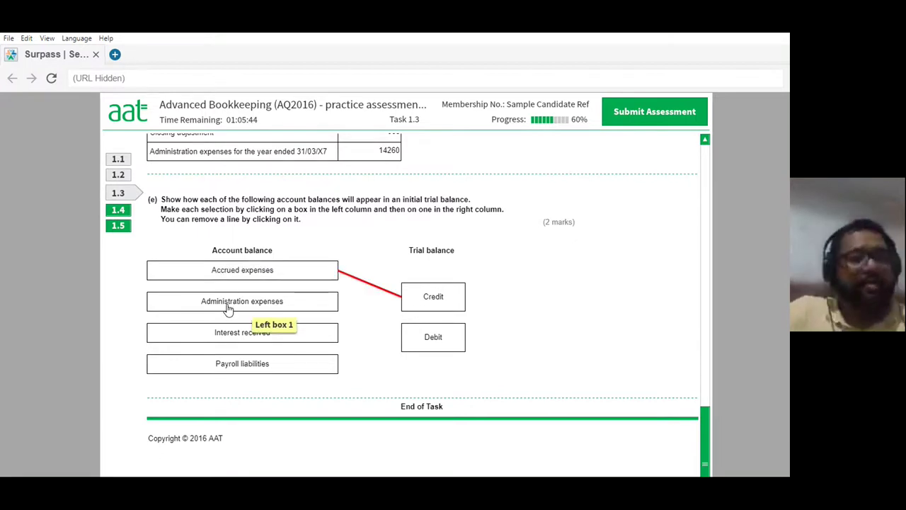
{"action": "left_click", "coordinate": [281, 309]}
{"action": "left_click", "coordinate": [435, 345]}
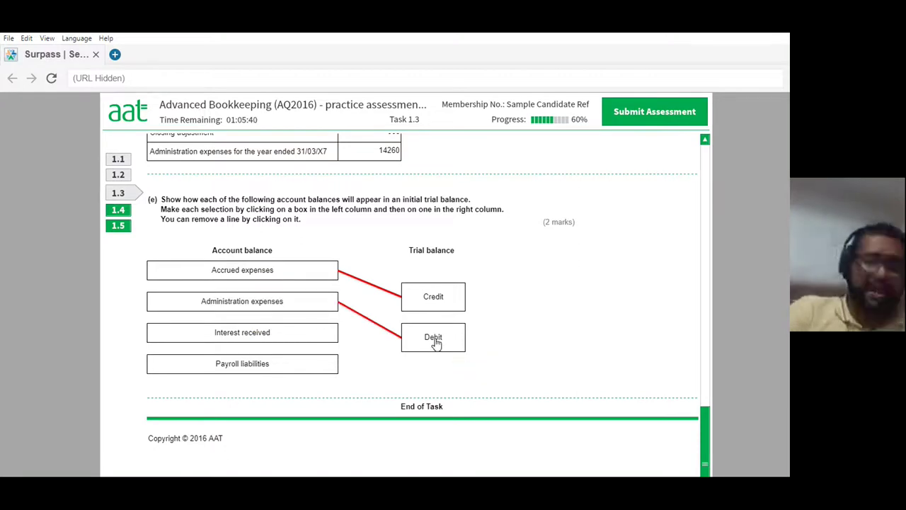
{"action": "left_click", "coordinate": [278, 337]}
{"action": "left_click", "coordinate": [452, 305]}
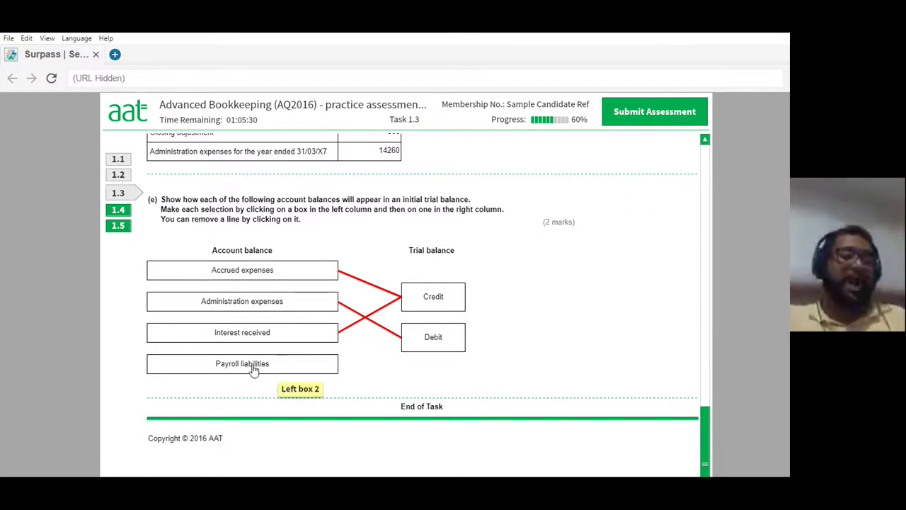
{"action": "left_click", "coordinate": [254, 369]}
{"action": "left_click", "coordinate": [451, 302]}
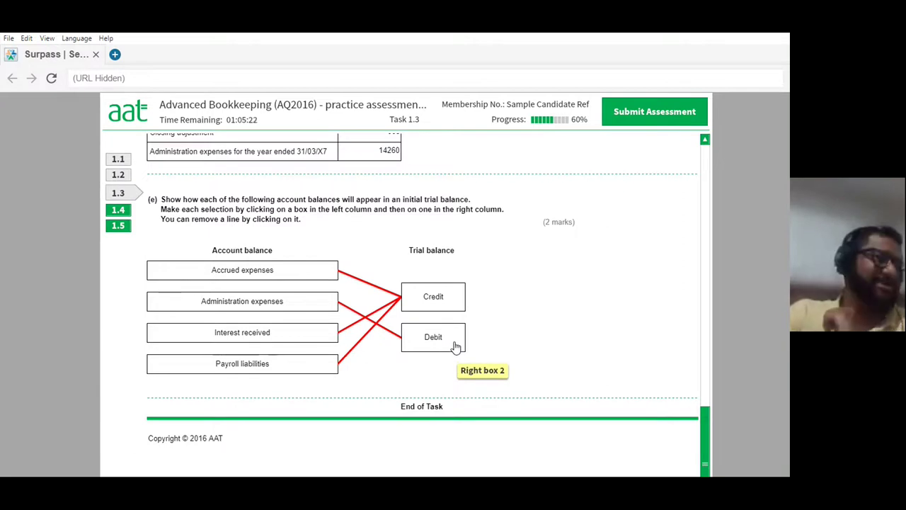
- Open Task 1.4 and credit Electricity costs with 398 on the first line of the part (a) journal
{"action": "left_click", "coordinate": [112, 212]}
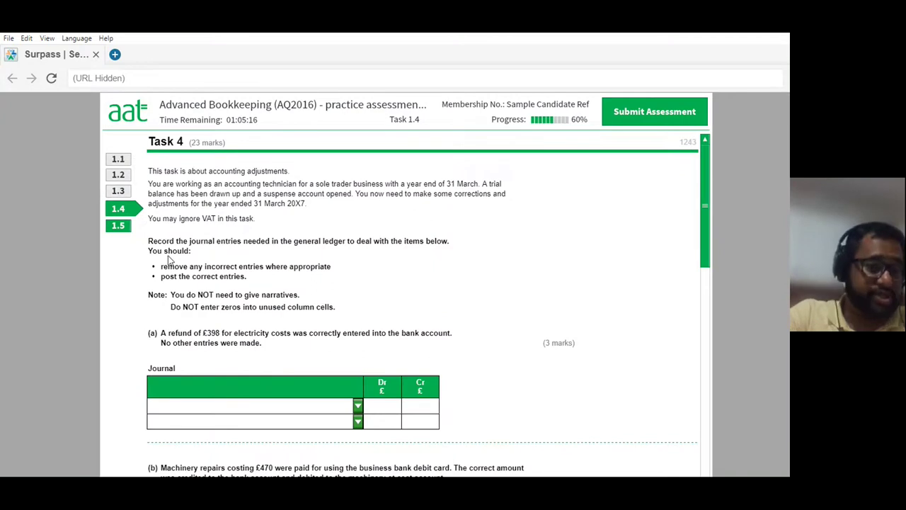
{"action": "scroll", "coordinate": [170, 256], "scroll_direction": "down", "scroll_amount": 2}
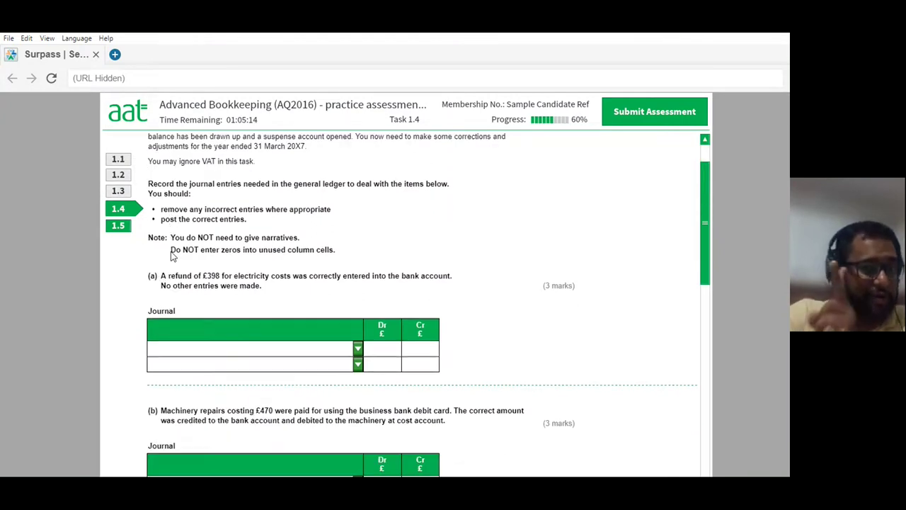
{"action": "scroll", "coordinate": [171, 255], "scroll_direction": "up", "scroll_amount": 2}
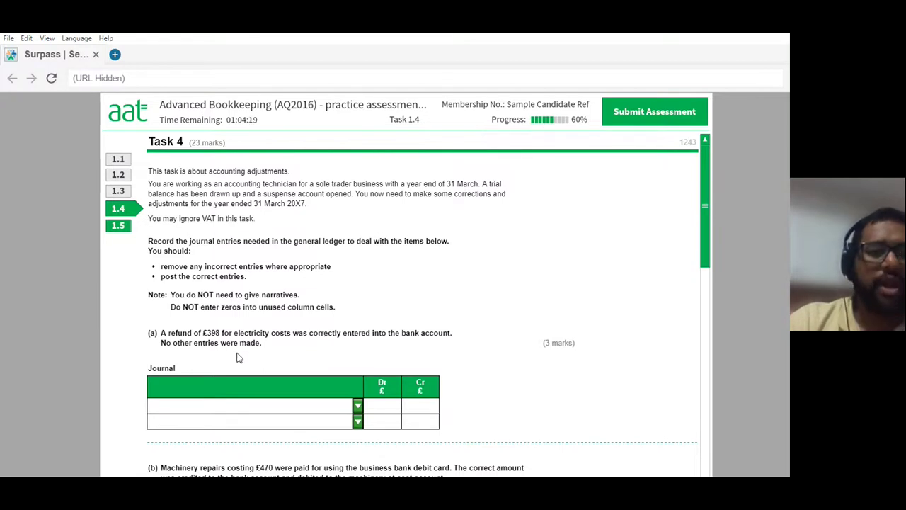
{"action": "scroll", "coordinate": [298, 353], "scroll_direction": "down", "scroll_amount": 3}
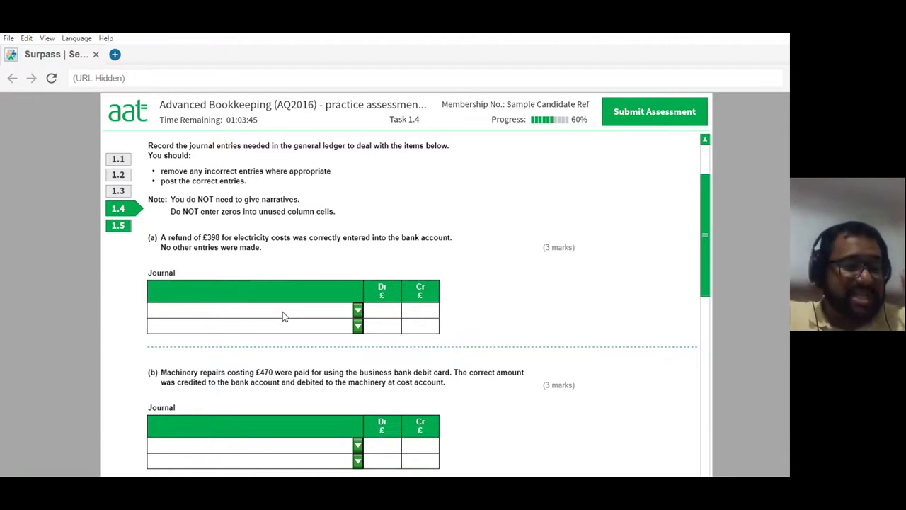
{"action": "left_click", "coordinate": [357, 313]}
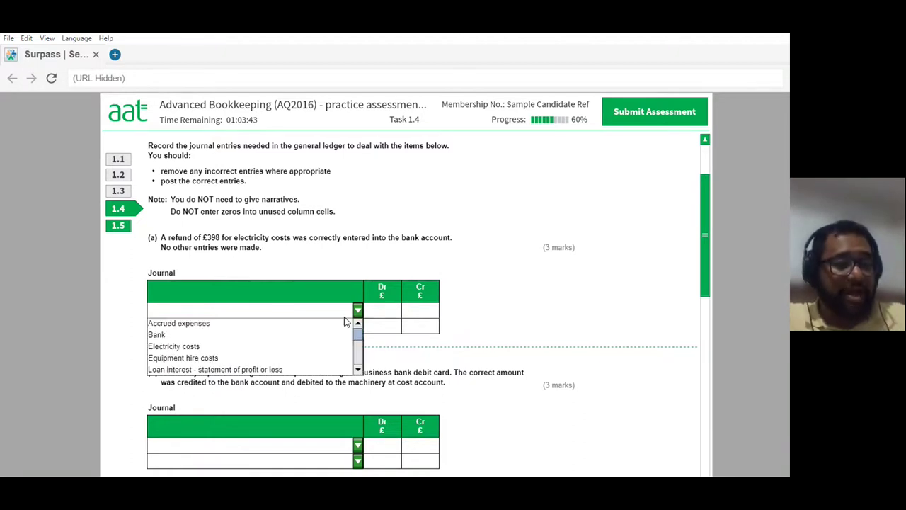
{"action": "left_click", "coordinate": [201, 348]}
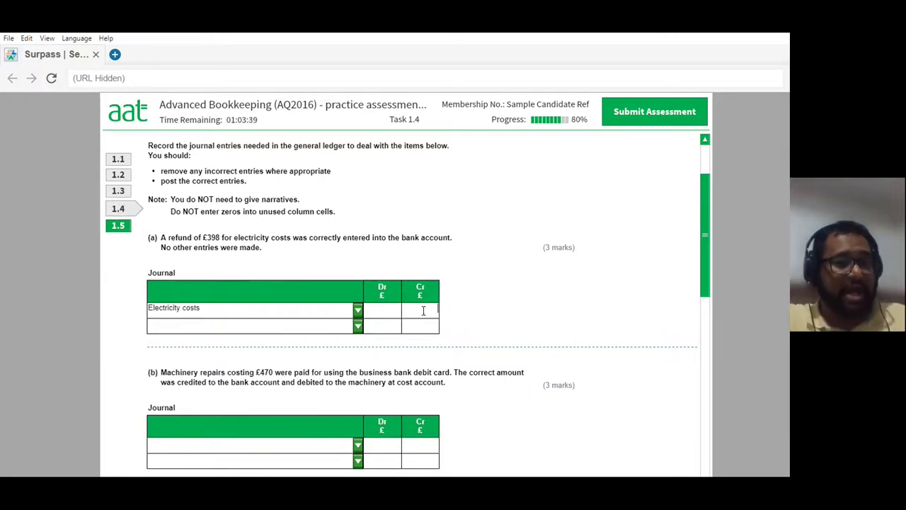
{"action": "left_click", "coordinate": [423, 309]}
{"action": "type", "text": "398"}
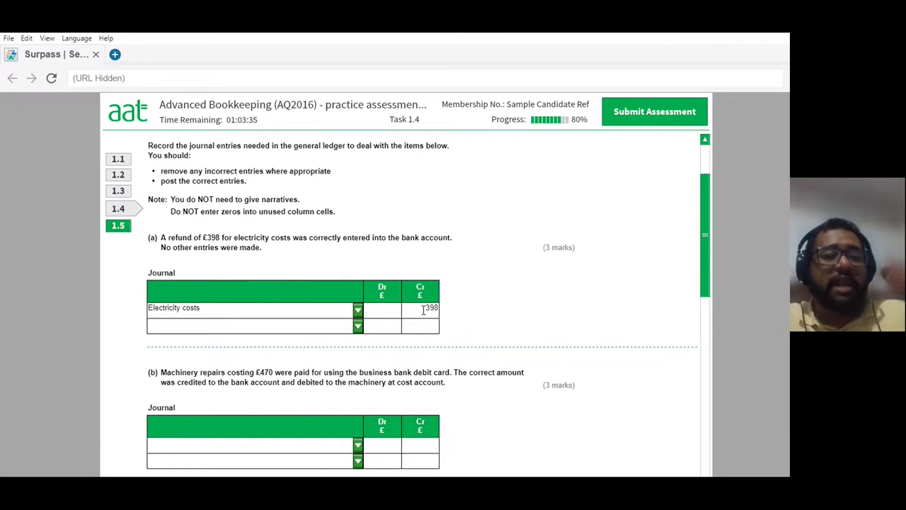
- Debit Suspense with 398 on the second line of the part (a) journal
{"action": "left_click", "coordinate": [357, 325]}
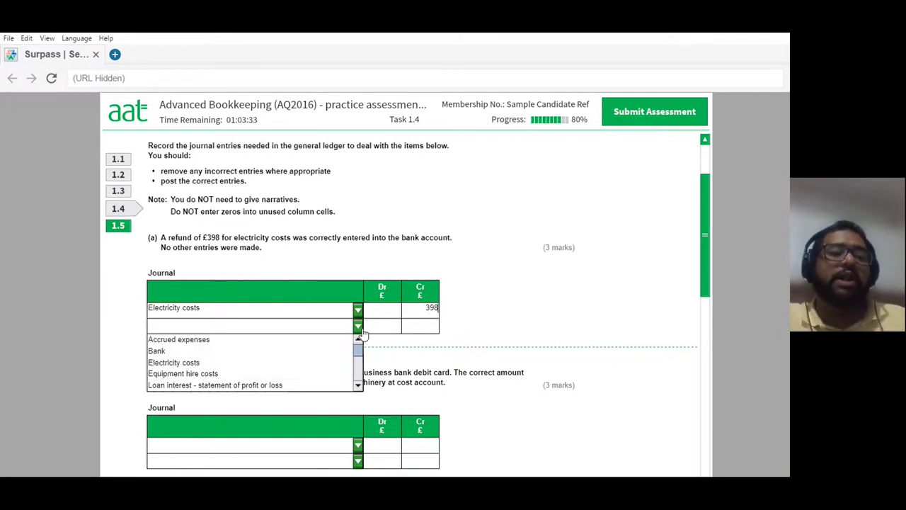
{"action": "left_click", "coordinate": [358, 384]}
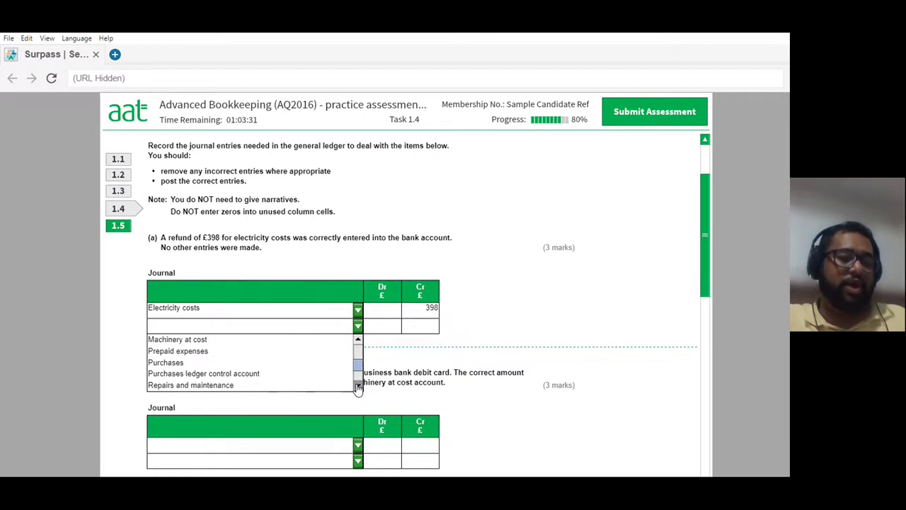
{"action": "scroll", "coordinate": [358, 385], "scroll_direction": "down", "scroll_amount": 1}
{"action": "left_click", "coordinate": [227, 386]}
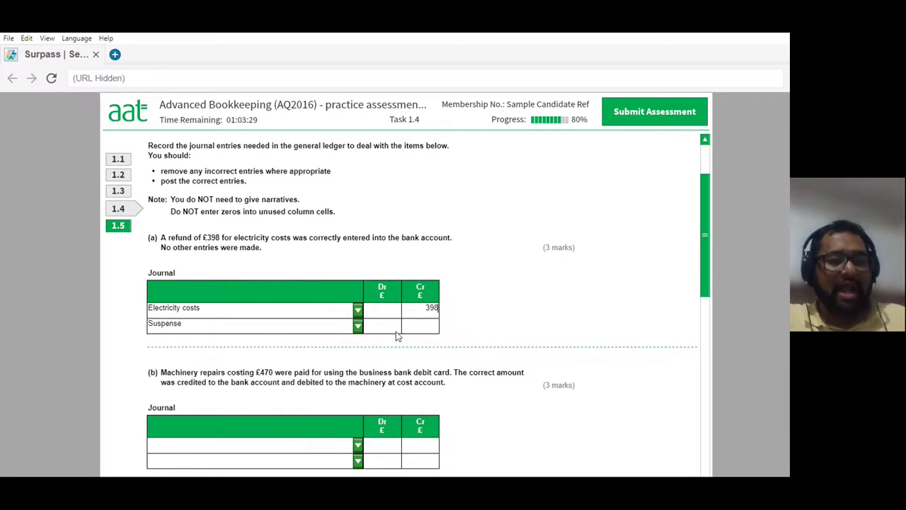
{"action": "key", "text": "Tab"}
{"action": "type", "text": "3"}
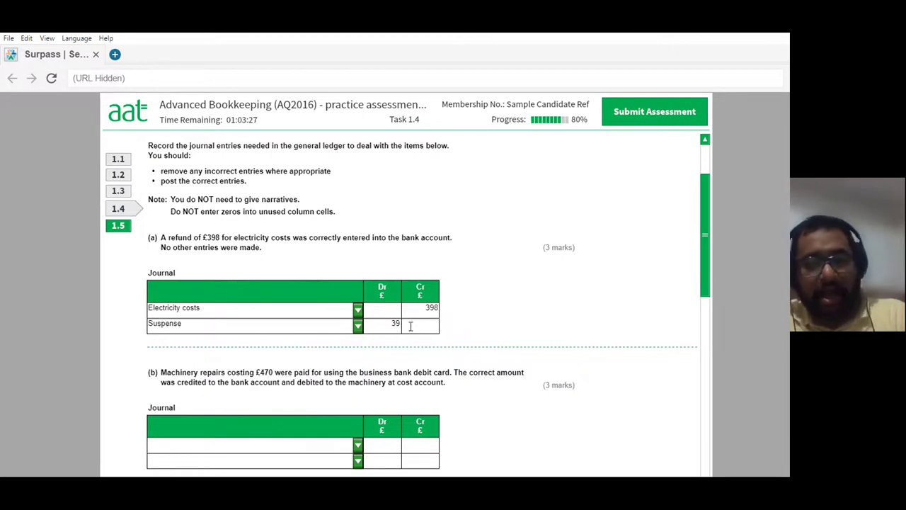
{"action": "type", "text": "98"}
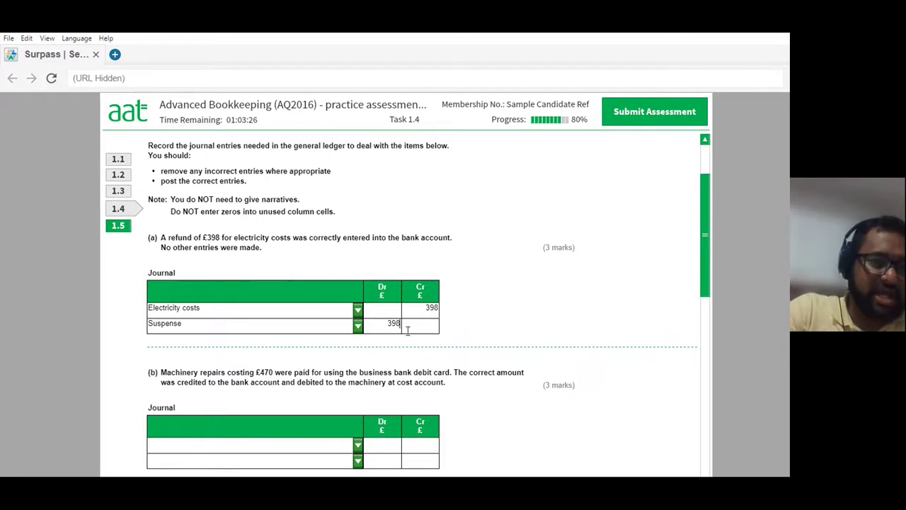
- Credit Machinery at cost with 470 on the first line of the part (b) journal
{"action": "scroll", "coordinate": [408, 330], "scroll_direction": "up", "scroll_amount": 2}
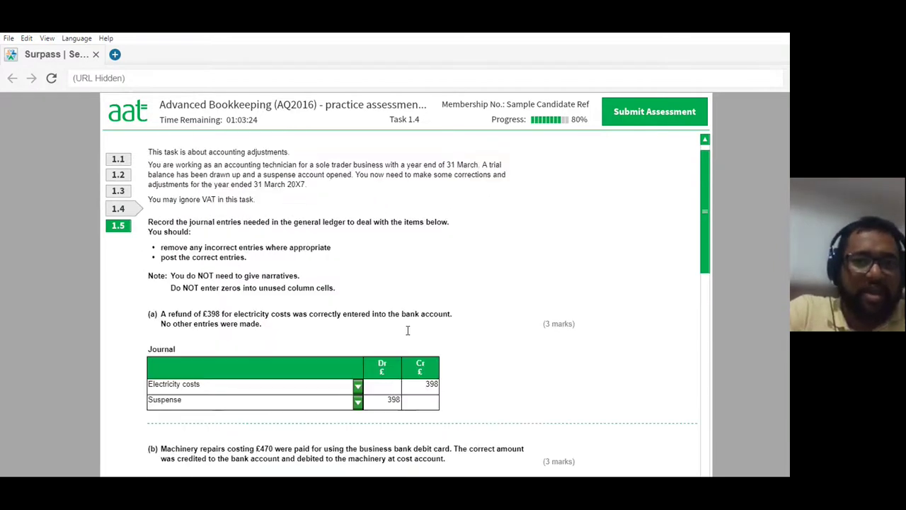
{"action": "scroll", "coordinate": [408, 330], "scroll_direction": "down", "scroll_amount": 3}
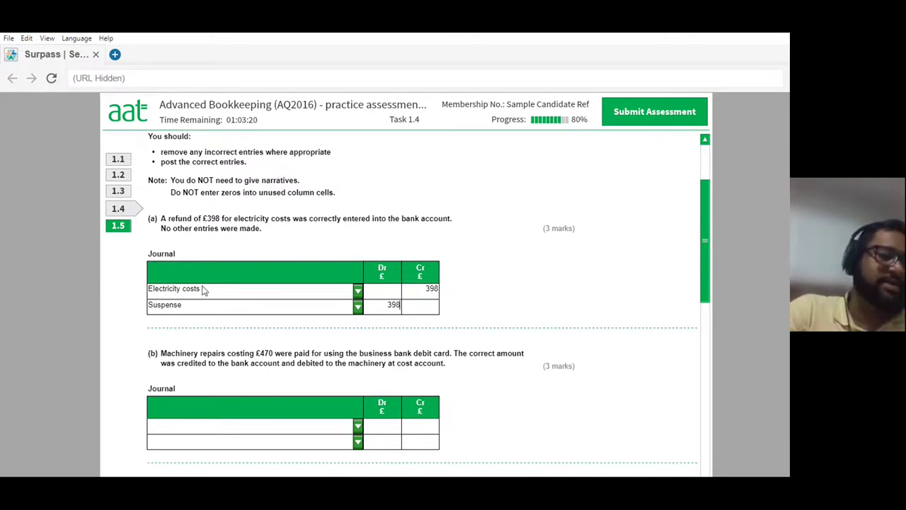
{"action": "scroll", "coordinate": [461, 319], "scroll_direction": "down", "scroll_amount": 2}
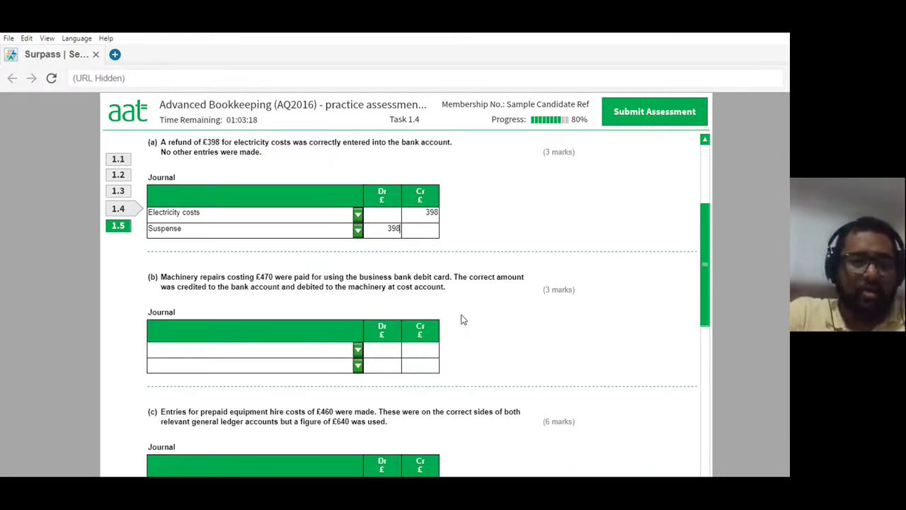
{"action": "scroll", "coordinate": [461, 320], "scroll_direction": "down", "scroll_amount": 3}
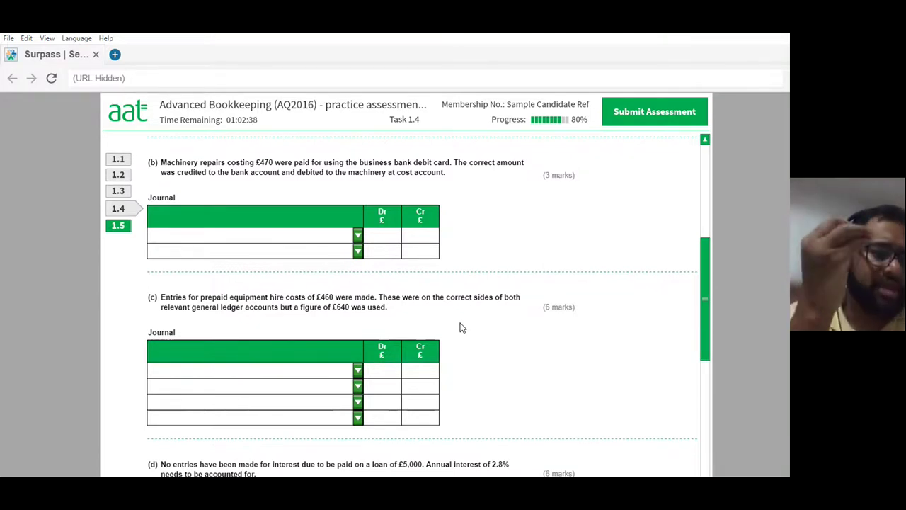
{"action": "left_click", "coordinate": [357, 235]}
{"action": "scroll", "coordinate": [251, 290], "scroll_direction": "down", "scroll_amount": 3}
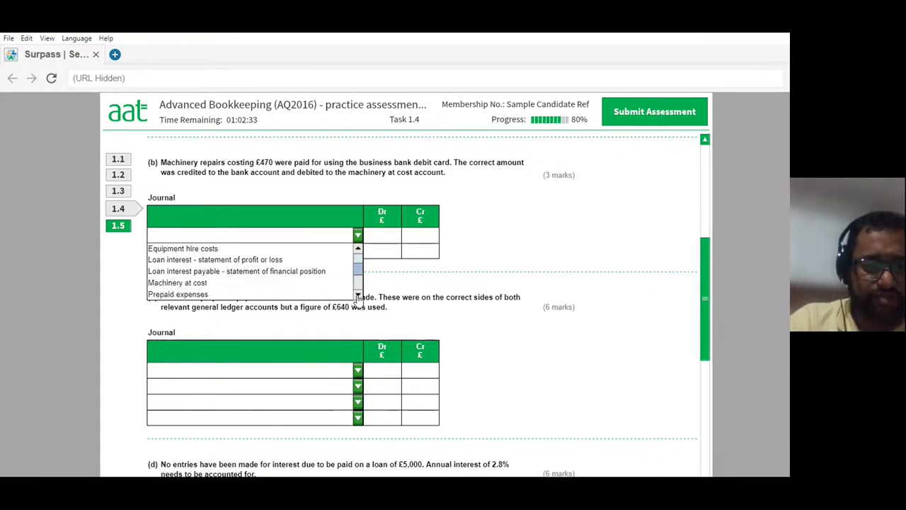
{"action": "left_click", "coordinate": [205, 272]}
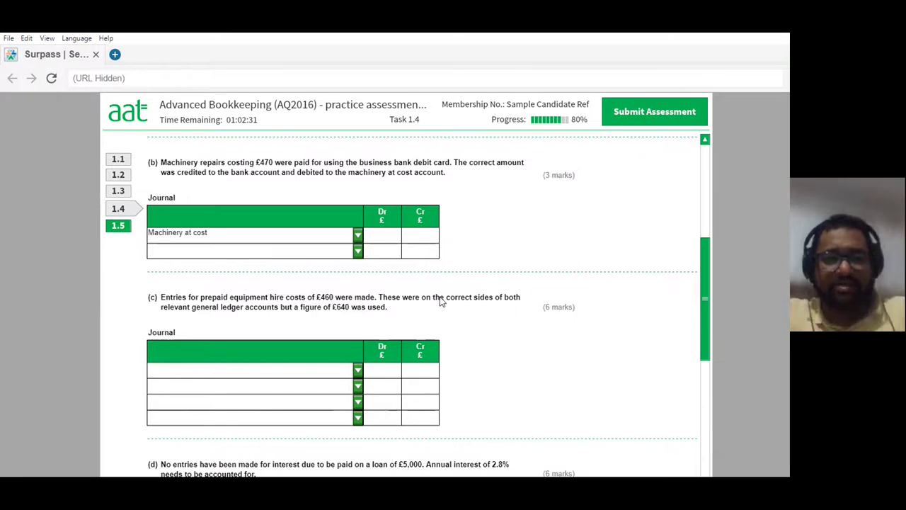
{"action": "type", "text": "470"}
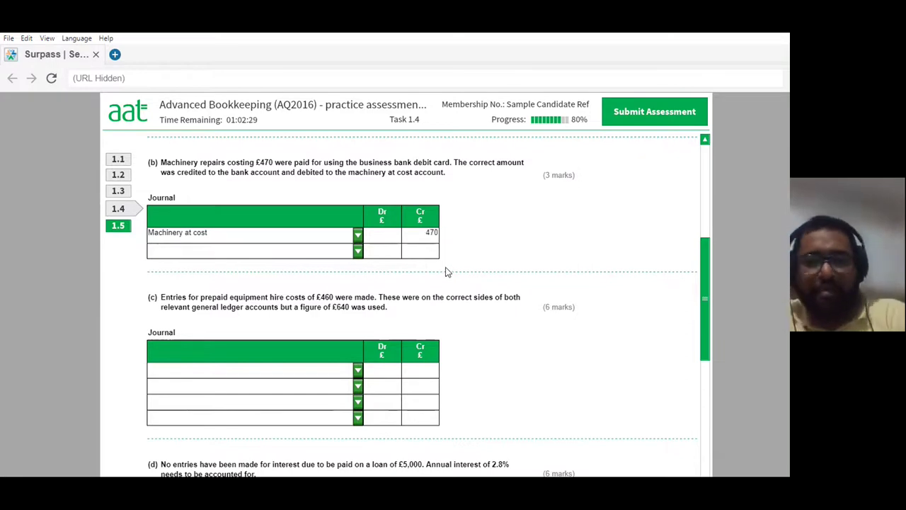
- Debit Repairs and maintenance with 470 on the second line of the part (b) journal
{"action": "left_click", "coordinate": [357, 251]}
{"action": "left_click", "coordinate": [358, 310]}
{"action": "scroll", "coordinate": [358, 310], "scroll_direction": "down", "scroll_amount": 2}
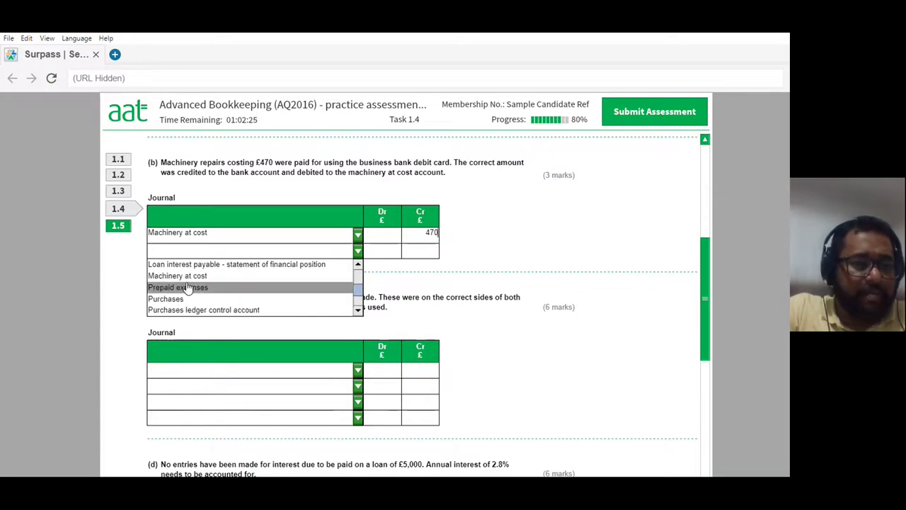
{"action": "scroll", "coordinate": [359, 315], "scroll_direction": "down", "scroll_amount": 2}
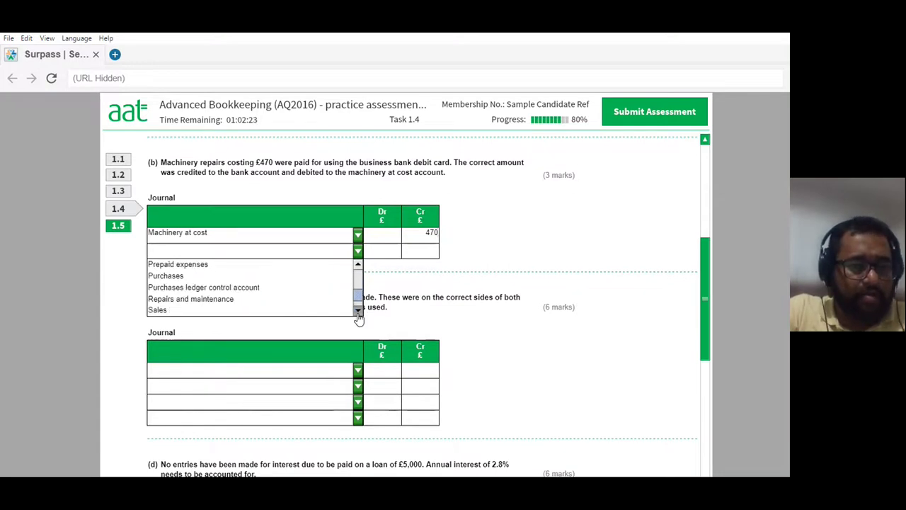
{"action": "left_click", "coordinate": [185, 276]}
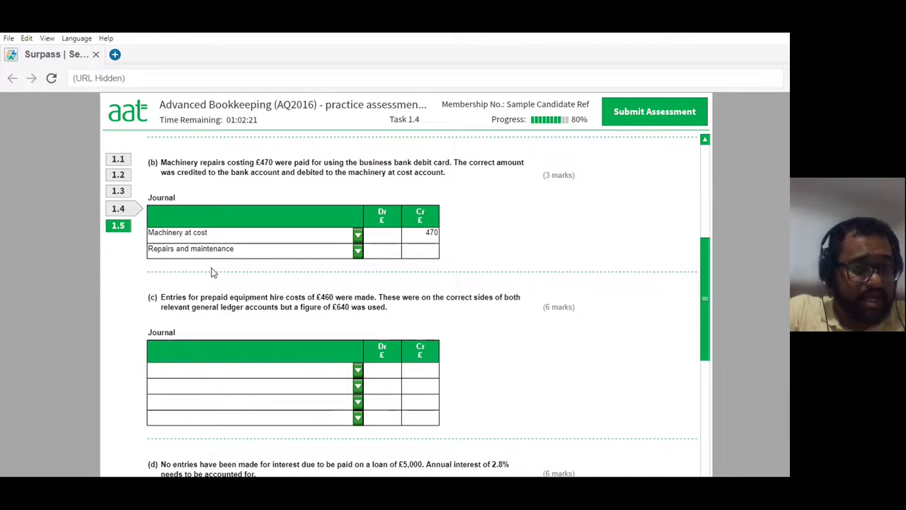
{"action": "left_click", "coordinate": [377, 248]}
{"action": "type", "text": "470"}
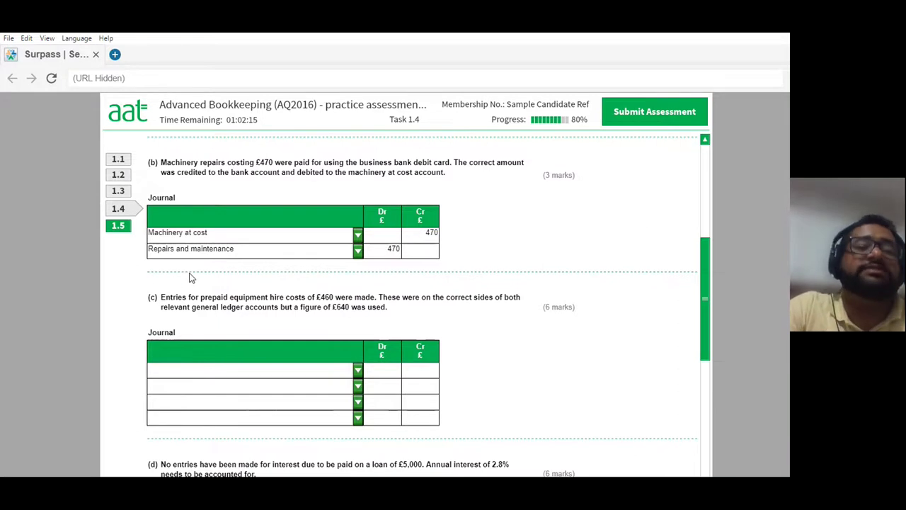
- Debit Bank with 640 on the first line of the part (c) journal
{"action": "scroll", "coordinate": [452, 317], "scroll_direction": "down", "scroll_amount": 2}
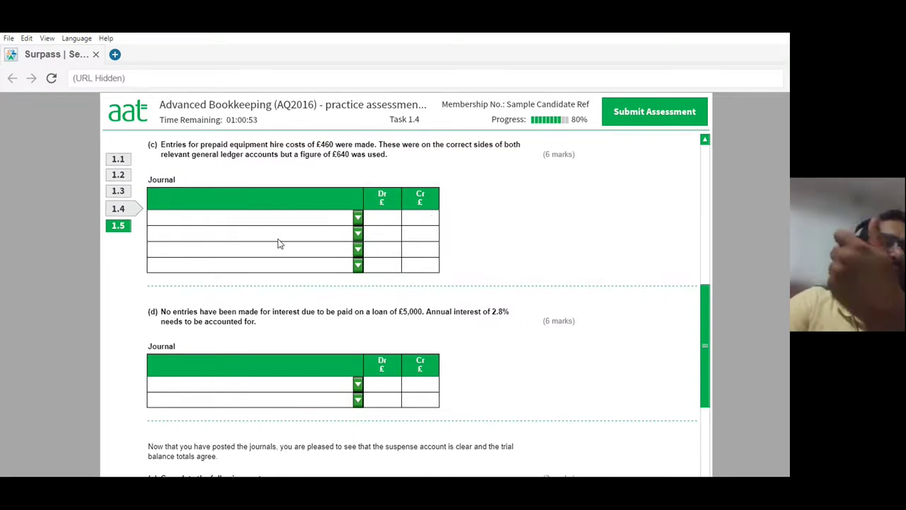
{"action": "left_click", "coordinate": [357, 220]}
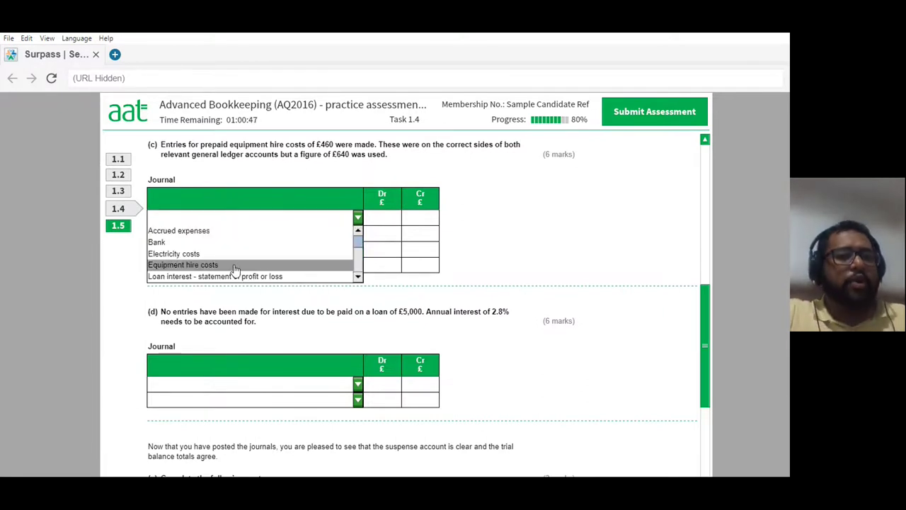
{"action": "left_click", "coordinate": [357, 278]}
{"action": "left_click", "coordinate": [357, 278]}
{"action": "left_click", "coordinate": [358, 278]}
{"action": "left_click", "coordinate": [357, 278]}
{"action": "left_click", "coordinate": [357, 278]}
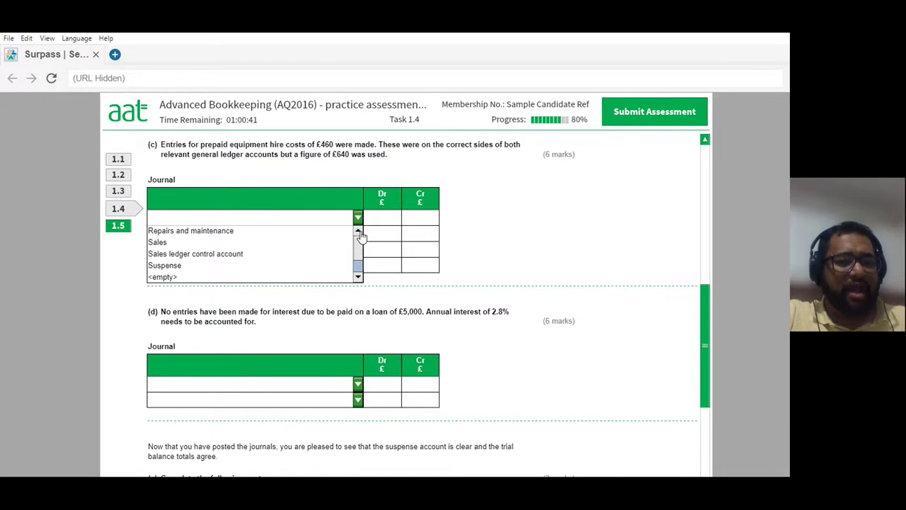
{"action": "left_click", "coordinate": [358, 244]}
{"action": "scroll", "coordinate": [359, 255], "scroll_direction": "up", "scroll_amount": 3}
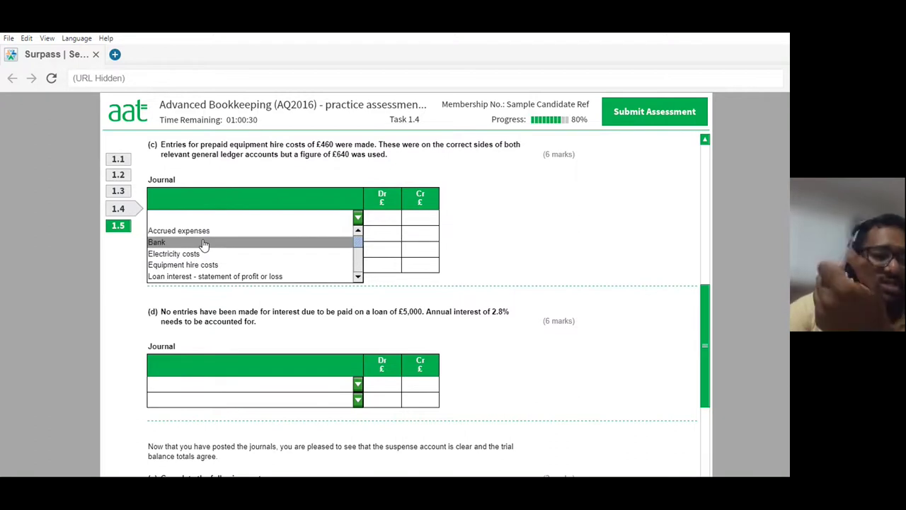
{"action": "left_click", "coordinate": [204, 244]}
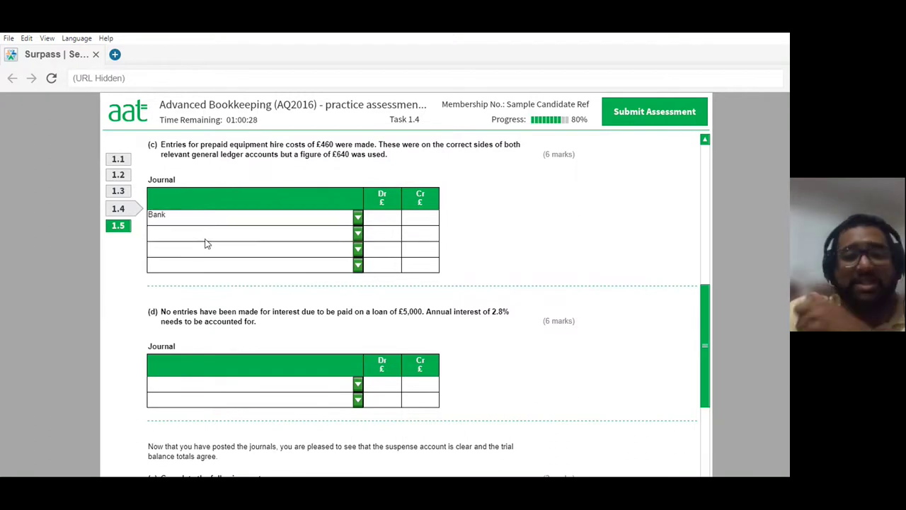
{"action": "left_click", "coordinate": [398, 220]}
{"action": "type", "text": "640"}
- Credit Equipment hire costs with 640 on the second line of the part (c) journal
{"action": "left_click", "coordinate": [348, 233]}
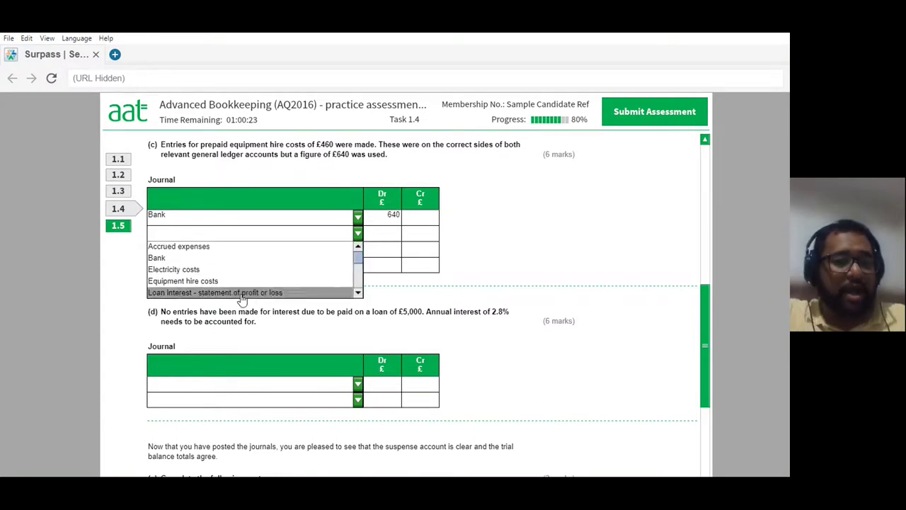
{"action": "left_click", "coordinate": [218, 281]}
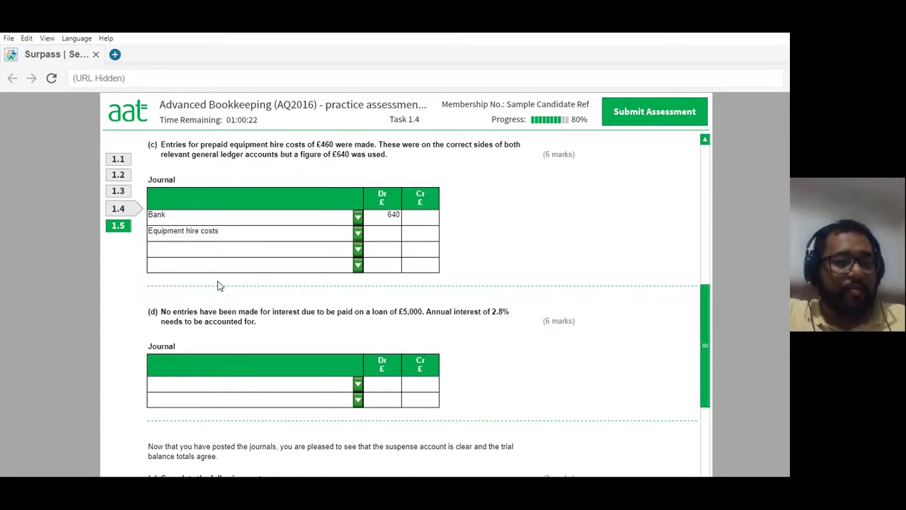
{"action": "left_click", "coordinate": [418, 233]}
{"action": "type", "text": "640"}
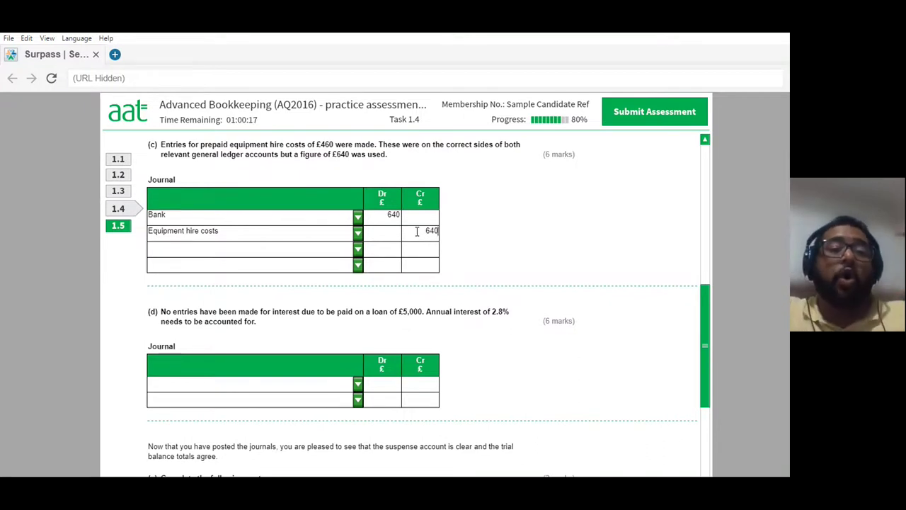
- Debit Equipment hire costs with 460 on the third line of the part (c) journal
{"action": "left_click", "coordinate": [358, 249]}
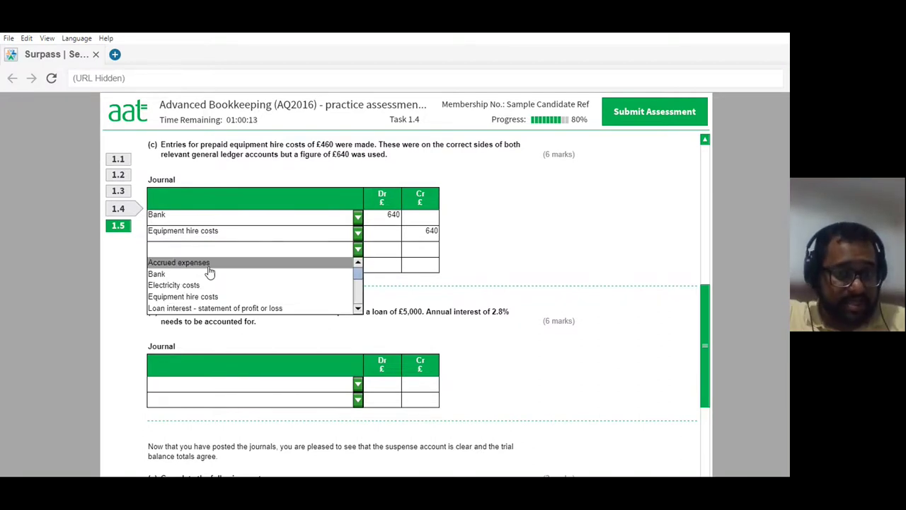
{"action": "left_click", "coordinate": [209, 295]}
{"action": "left_click", "coordinate": [385, 249]}
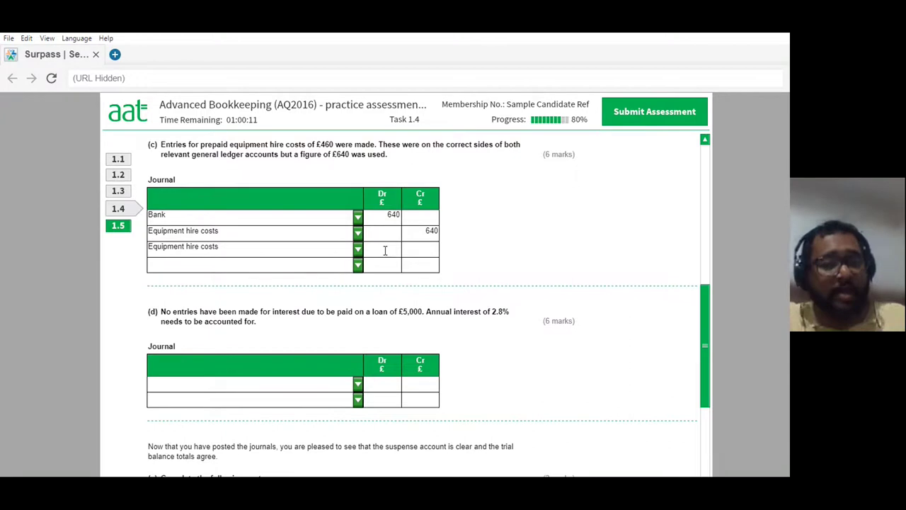
{"action": "type", "text": "460"}
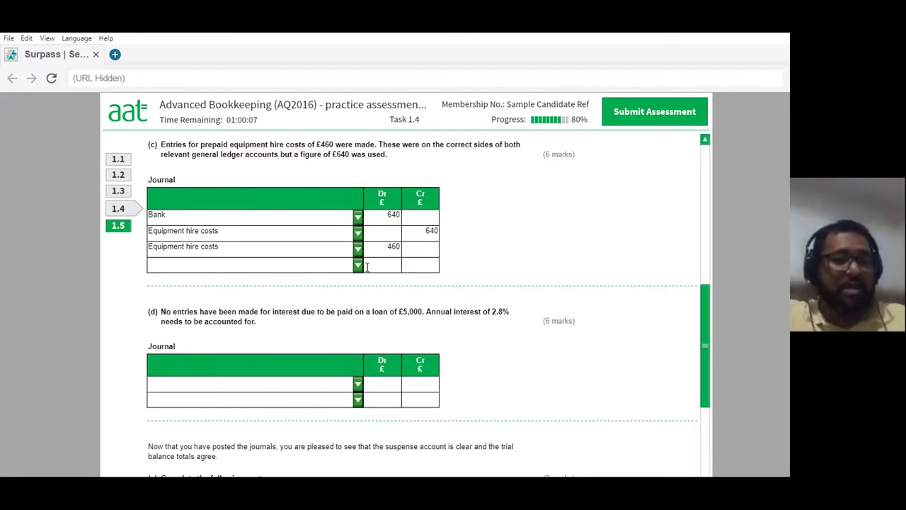
- Credit Bank with 460 on the fourth line of the part (c) journal
{"action": "left_click", "coordinate": [357, 265]}
{"action": "left_click", "coordinate": [207, 295]}
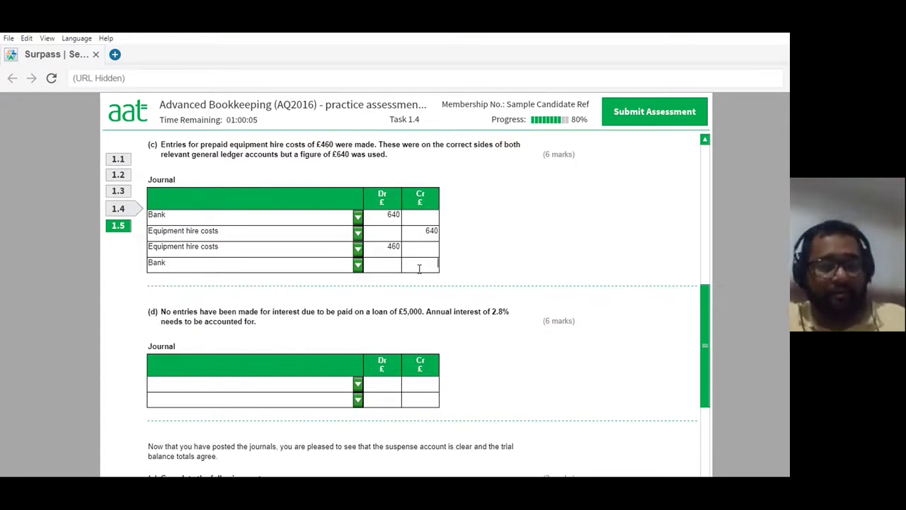
{"action": "left_click", "coordinate": [424, 263]}
{"action": "type", "text": "460"}
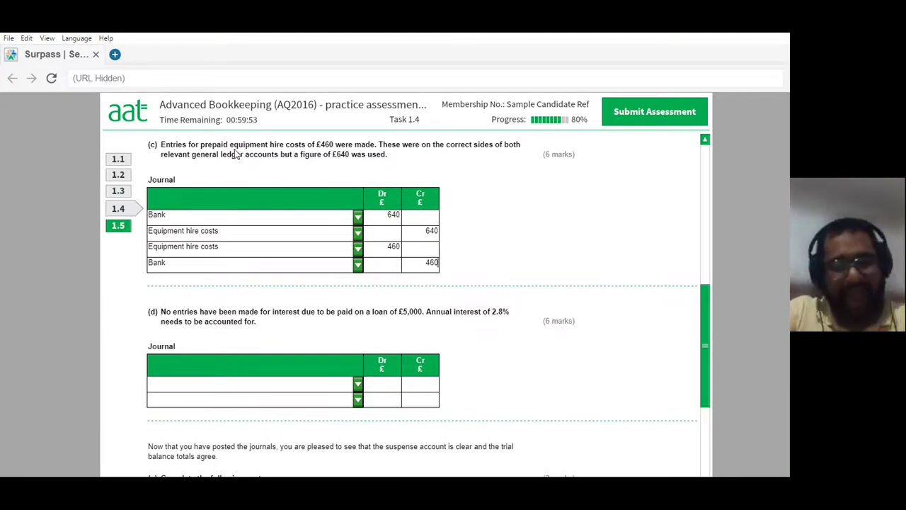
- Enter 140 as the first-line debit and 140 as the second-line credit in the part (d) loan interest journal
{"action": "scroll", "coordinate": [315, 311], "scroll_direction": "down", "scroll_amount": 1}
{"action": "scroll", "coordinate": [315, 311], "scroll_direction": "down", "scroll_amount": 1}
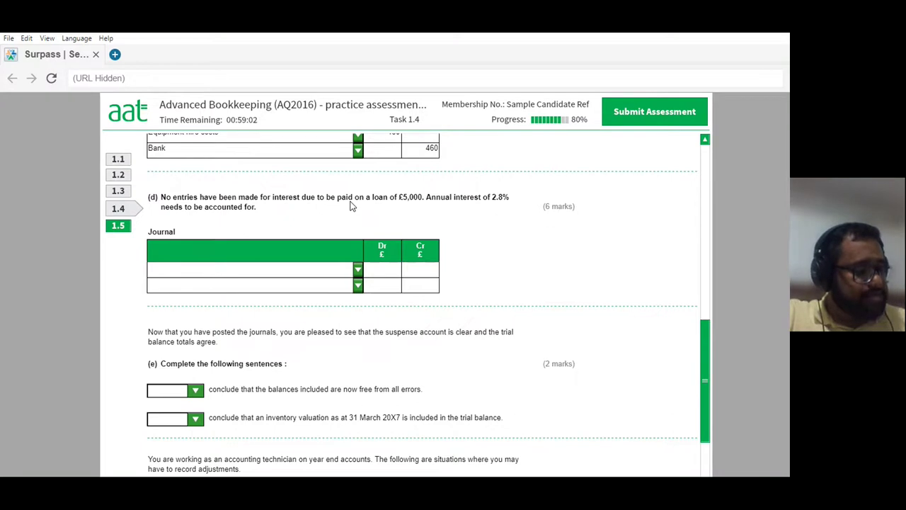
{"action": "left_click", "coordinate": [374, 270]}
{"action": "type", "text": "140"}
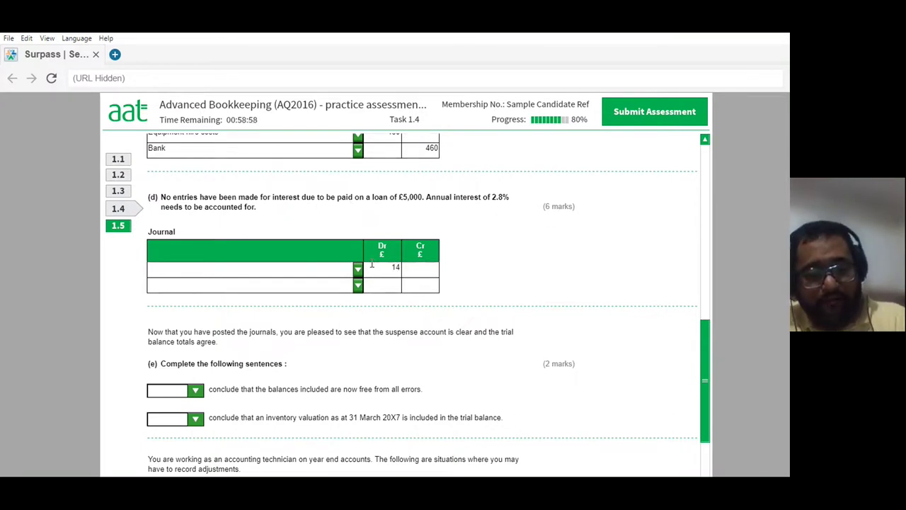
{"action": "left_click", "coordinate": [423, 282]}
{"action": "type", "text": "140"}
- Set the first-line account of the part (d) journal to Loan interest - statement of profit or loss
{"action": "left_click", "coordinate": [357, 270]}
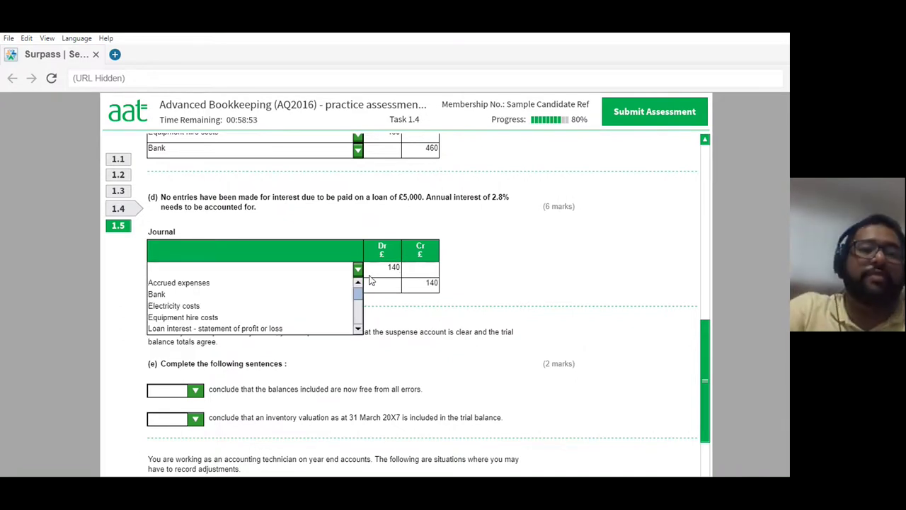
{"action": "left_click", "coordinate": [357, 331]}
{"action": "left_click", "coordinate": [358, 331]}
{"action": "left_click", "coordinate": [357, 331]}
{"action": "left_click", "coordinate": [357, 332]}
{"action": "left_click", "coordinate": [358, 331]}
{"action": "left_click", "coordinate": [358, 331]}
{"action": "left_click", "coordinate": [357, 331]}
{"action": "left_click", "coordinate": [357, 283]}
{"action": "left_click", "coordinate": [358, 283]}
{"action": "scroll", "coordinate": [357, 283], "scroll_direction": "up", "scroll_amount": 3}
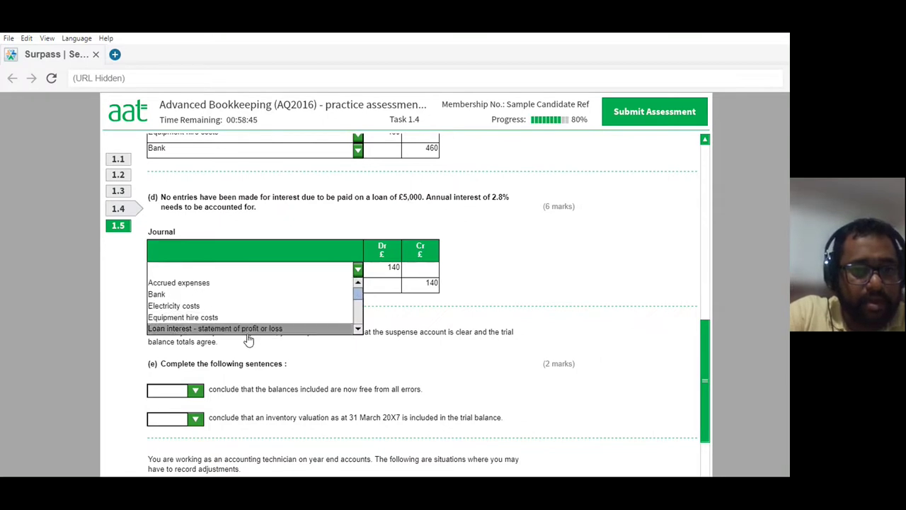
{"action": "left_click", "coordinate": [357, 330]}
{"action": "left_click", "coordinate": [358, 330]}
{"action": "left_click", "coordinate": [357, 331]}
{"action": "left_click", "coordinate": [358, 331]}
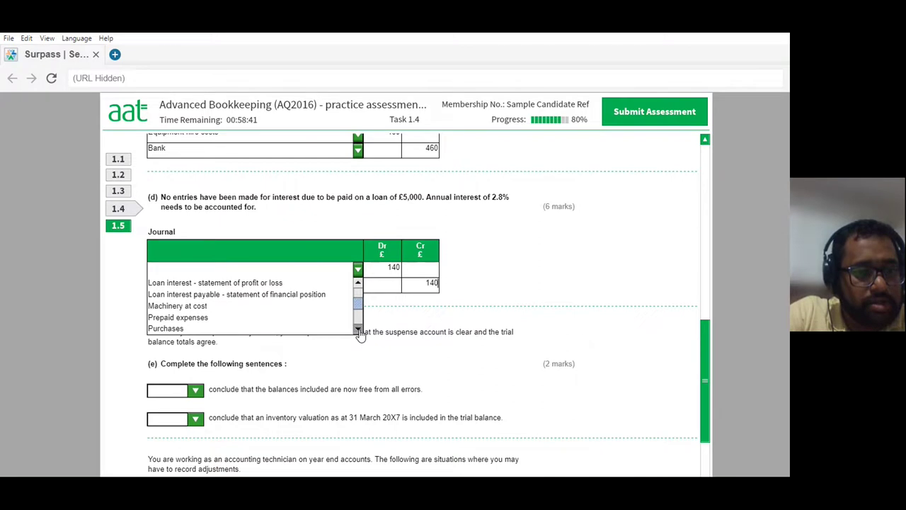
{"action": "left_click", "coordinate": [250, 283]}
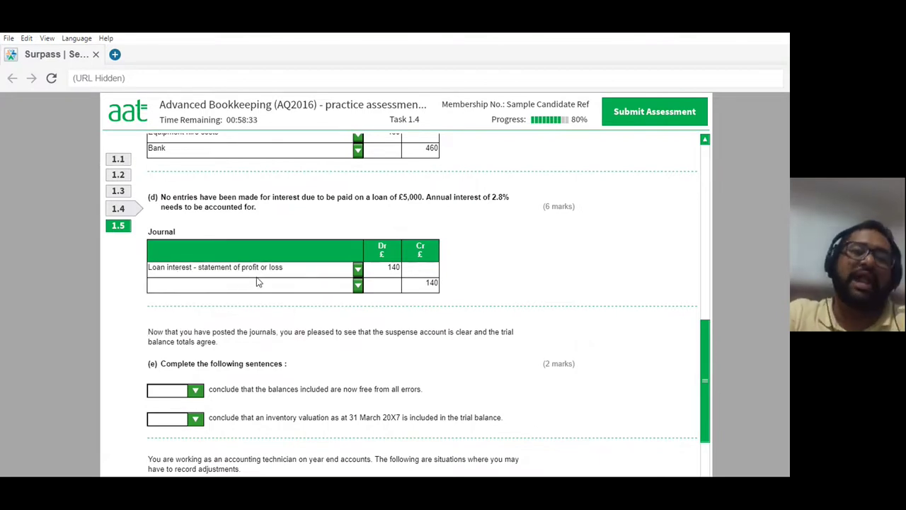
- Set the second-line account of the part (d) journal to Loan interest payable - statement of financial position
{"action": "left_click", "coordinate": [358, 286]}
{"action": "left_click", "coordinate": [358, 345]}
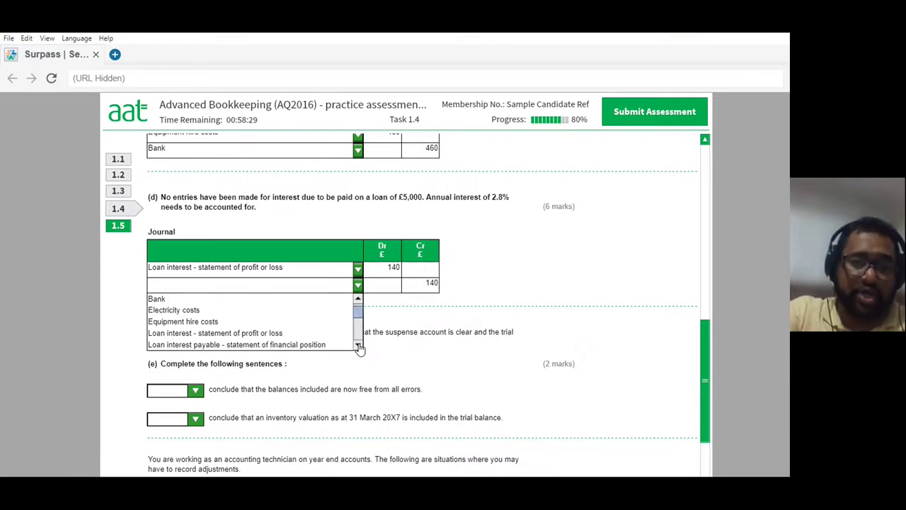
{"action": "left_click", "coordinate": [358, 345]}
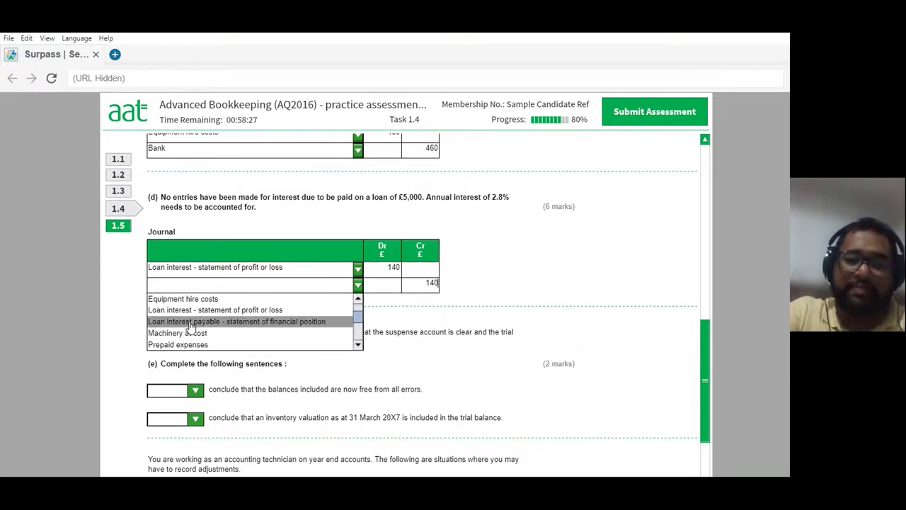
{"action": "left_click", "coordinate": [191, 322]}
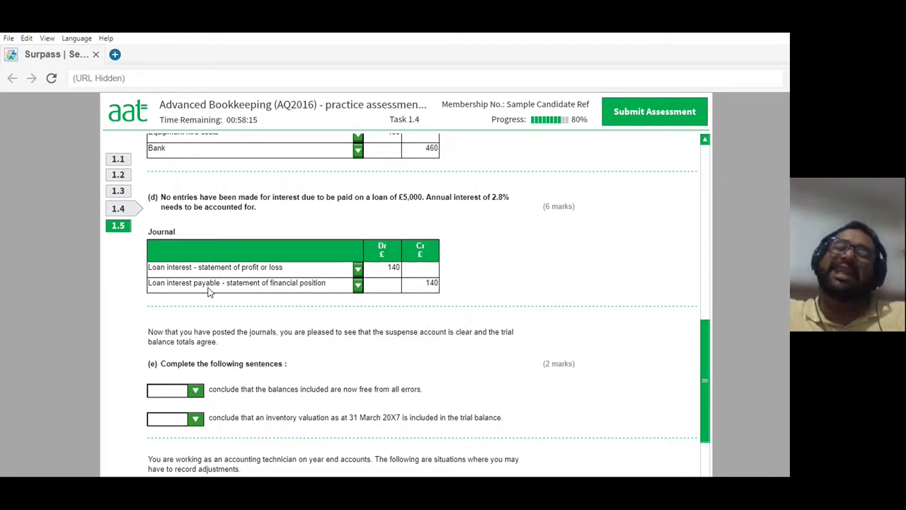
{"action": "left_click", "coordinate": [357, 286]}
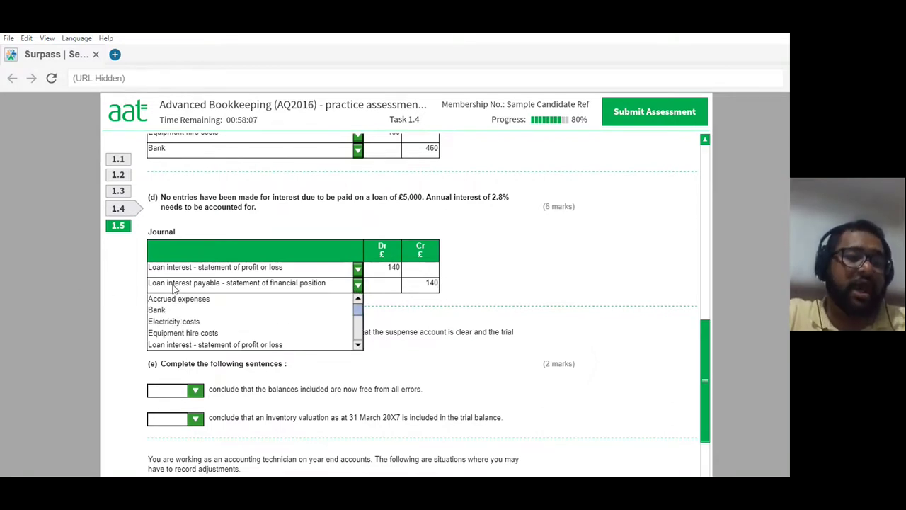
{"action": "left_click", "coordinate": [240, 354]}
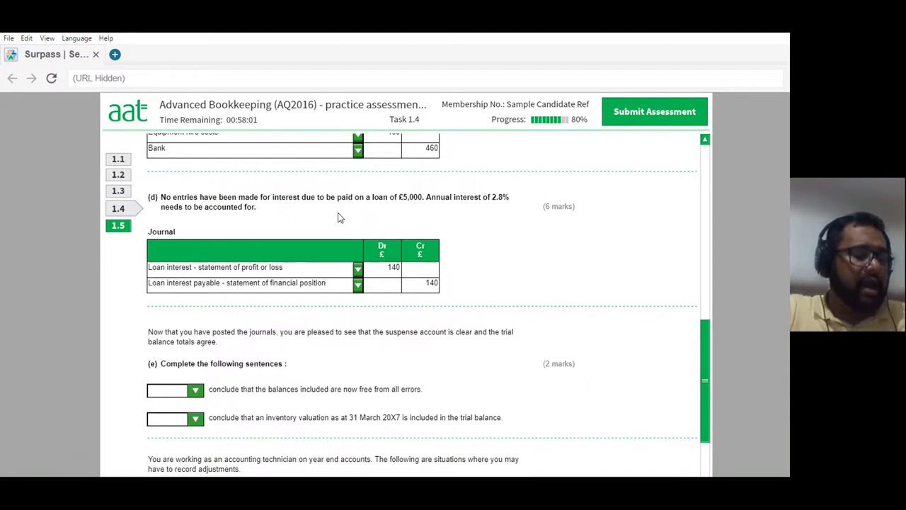
- Answer "I cannot" in the first part (e) sentence, about the balances being free from all errors
{"action": "scroll", "coordinate": [338, 217], "scroll_direction": "down", "scroll_amount": 5}
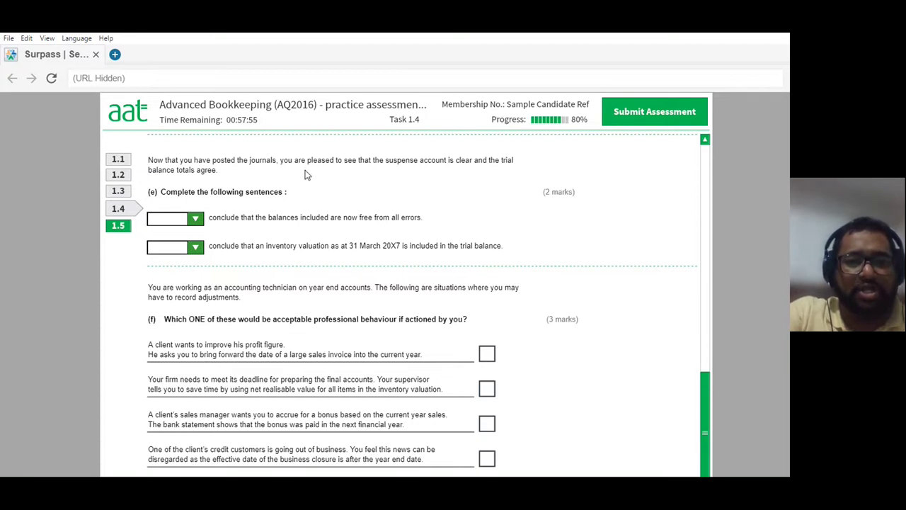
{"action": "left_click", "coordinate": [197, 221]}
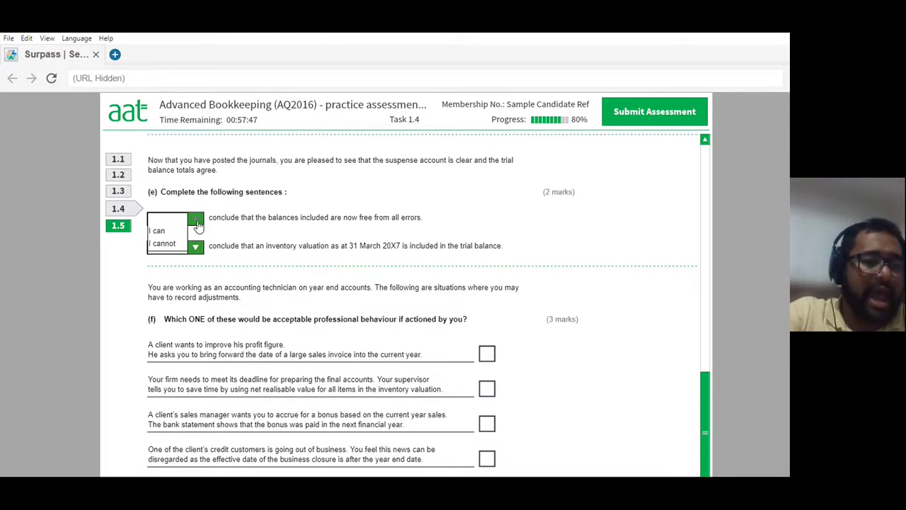
{"action": "left_click", "coordinate": [196, 222]}
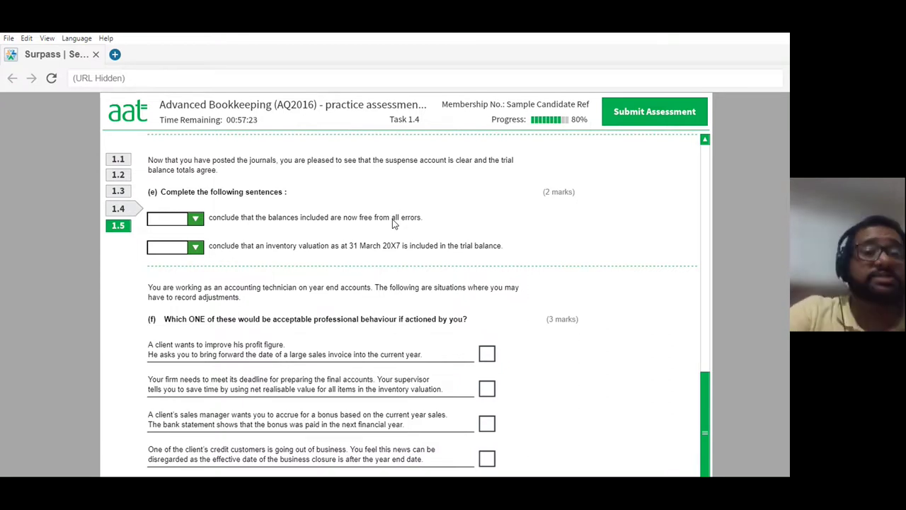
{"action": "scroll", "coordinate": [392, 219], "scroll_direction": "up", "scroll_amount": 3}
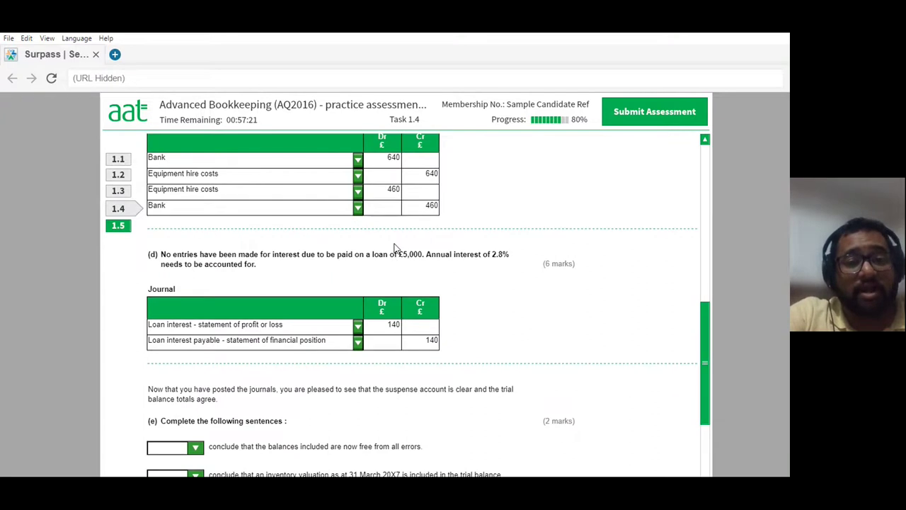
{"action": "scroll", "coordinate": [376, 213], "scroll_direction": "up", "scroll_amount": 3}
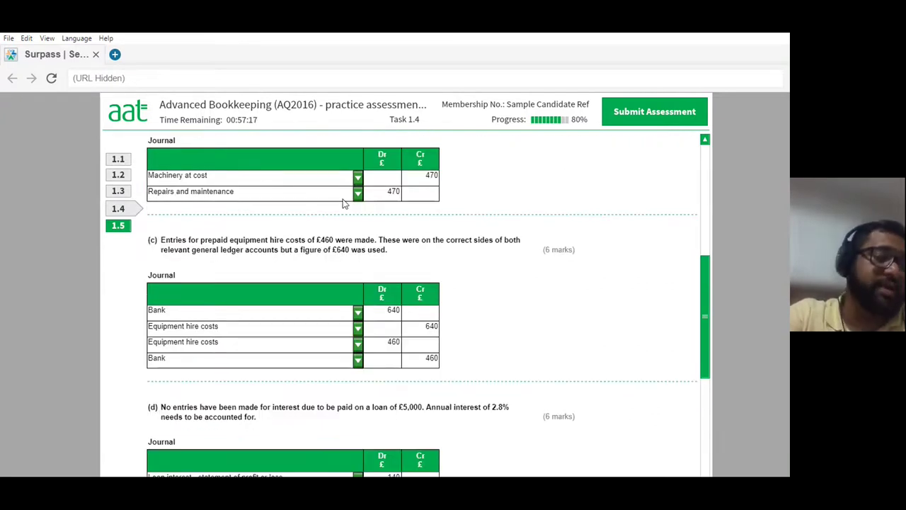
{"action": "scroll", "coordinate": [344, 203], "scroll_direction": "down", "scroll_amount": 1}
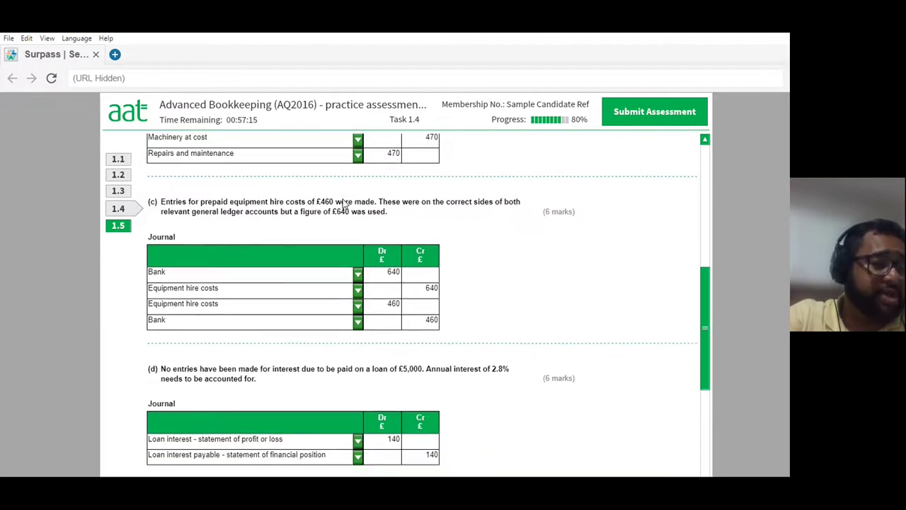
{"action": "scroll", "coordinate": [344, 203], "scroll_direction": "down", "scroll_amount": 5}
{"action": "left_click", "coordinate": [195, 315]}
{"action": "left_click", "coordinate": [164, 338]}
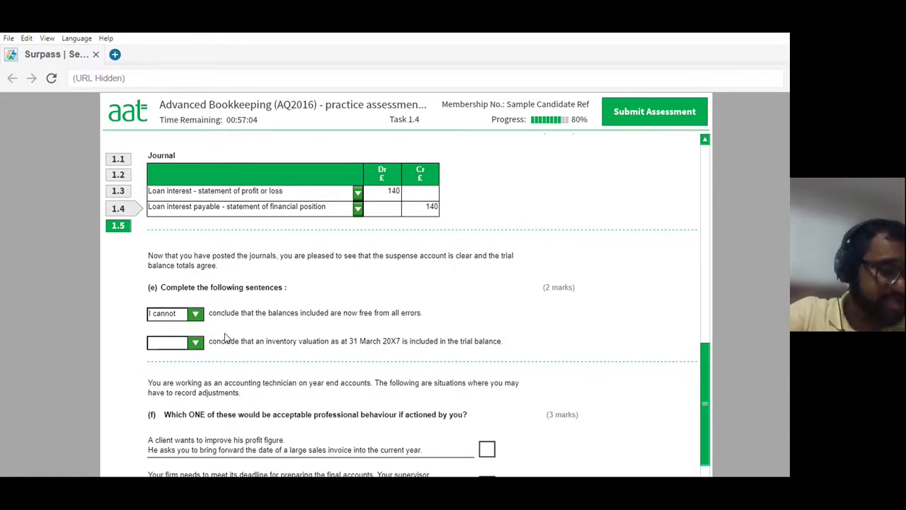
{"action": "left_click", "coordinate": [195, 343]}
{"action": "left_click", "coordinate": [196, 345]}
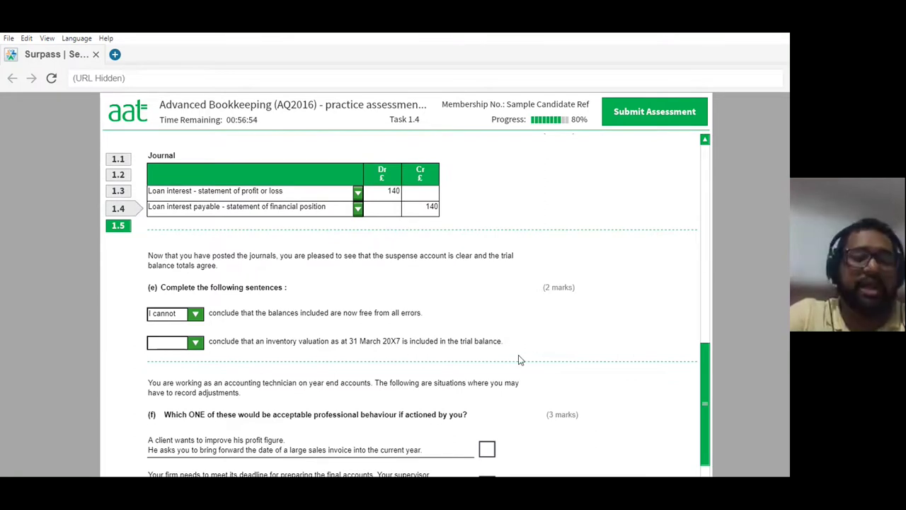
{"action": "scroll", "coordinate": [462, 349], "scroll_direction": "up", "scroll_amount": 4}
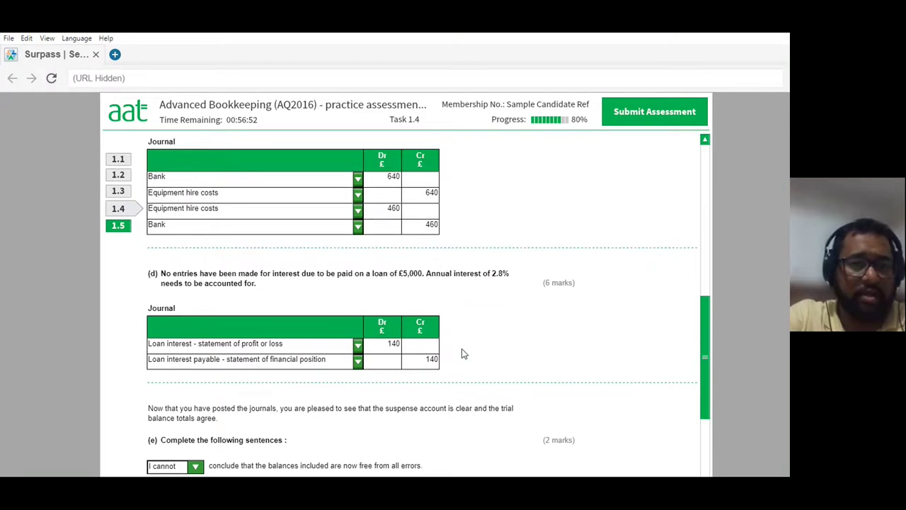
{"action": "scroll", "coordinate": [462, 349], "scroll_direction": "up", "scroll_amount": 8}
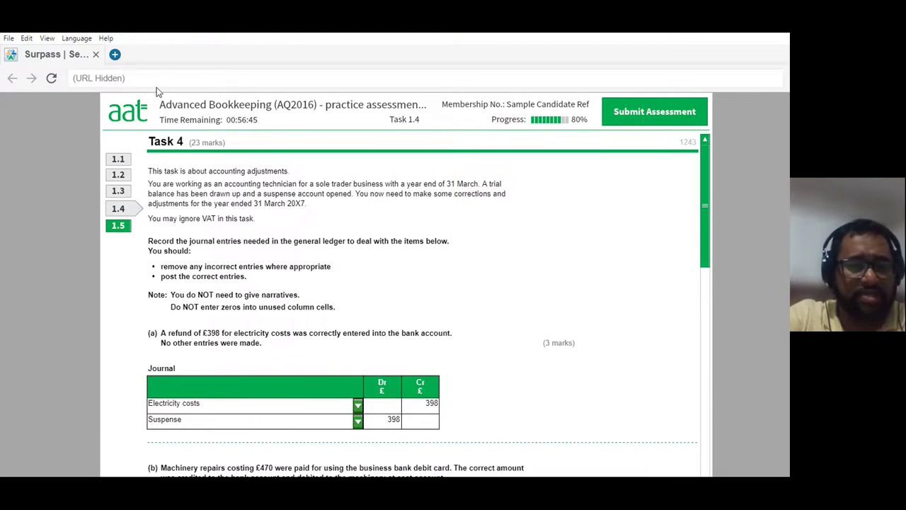
- Switch to the Teams meeting and stop sharing the screen
{"action": "mouse_move", "coordinate": [473, 474]}
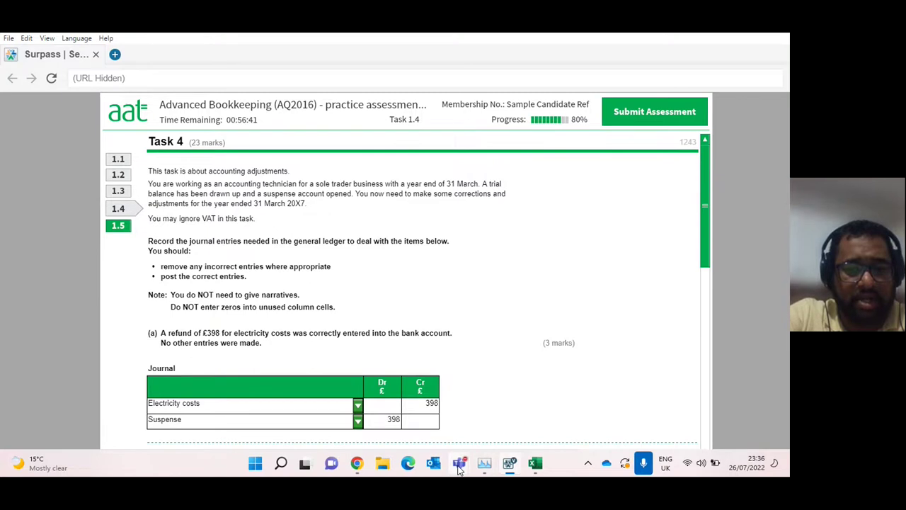
{"action": "left_click", "coordinate": [457, 355]}
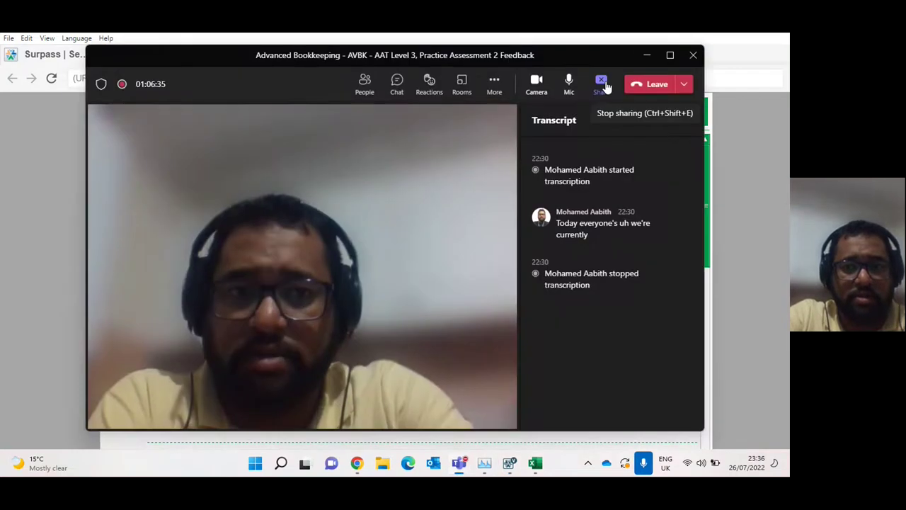
{"action": "left_click", "coordinate": [602, 84]}
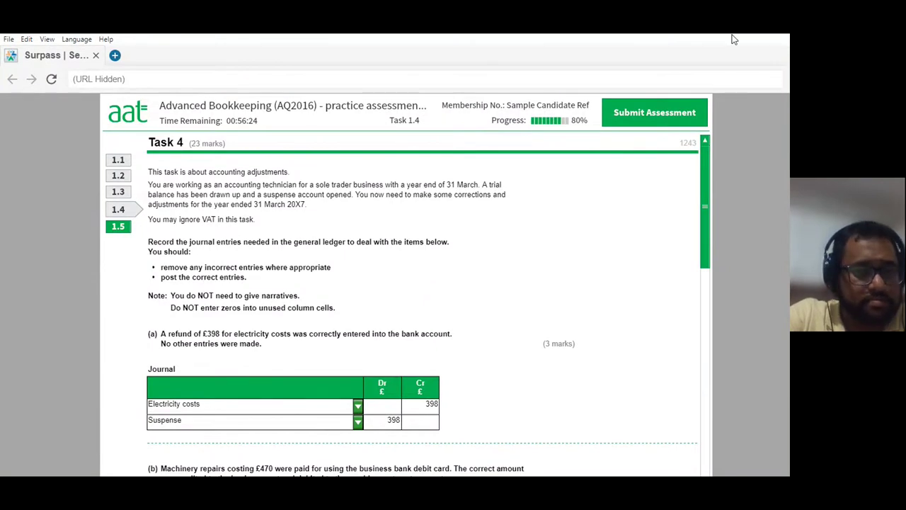
- Answer "I cannot" in the second part (e) sentence, about an inventory valuation as at 31 March 20X7 being included in the trial balance
{"action": "scroll", "coordinate": [362, 287], "scroll_direction": "down", "scroll_amount": 3}
{"action": "scroll", "coordinate": [361, 286], "scroll_direction": "up", "scroll_amount": 3}
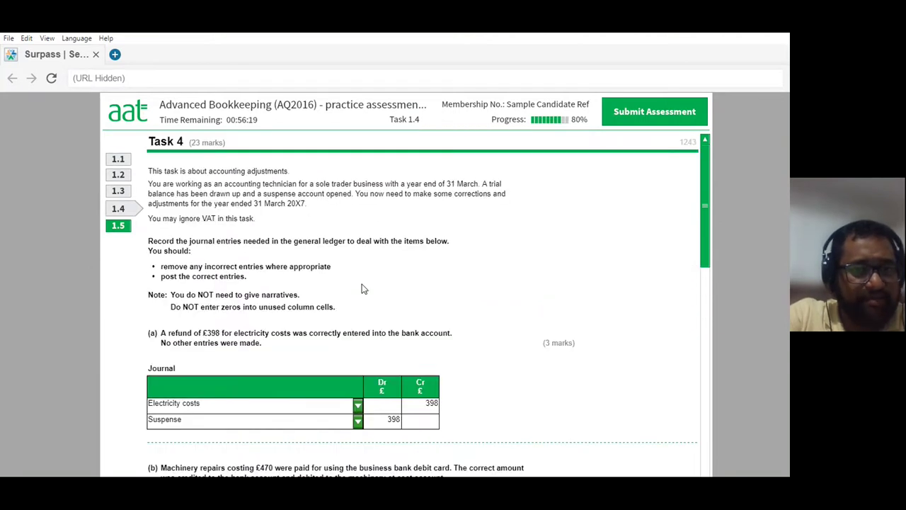
{"action": "scroll", "coordinate": [362, 288], "scroll_direction": "down", "scroll_amount": 3}
{"action": "scroll", "coordinate": [362, 287], "scroll_direction": "down", "scroll_amount": 6}
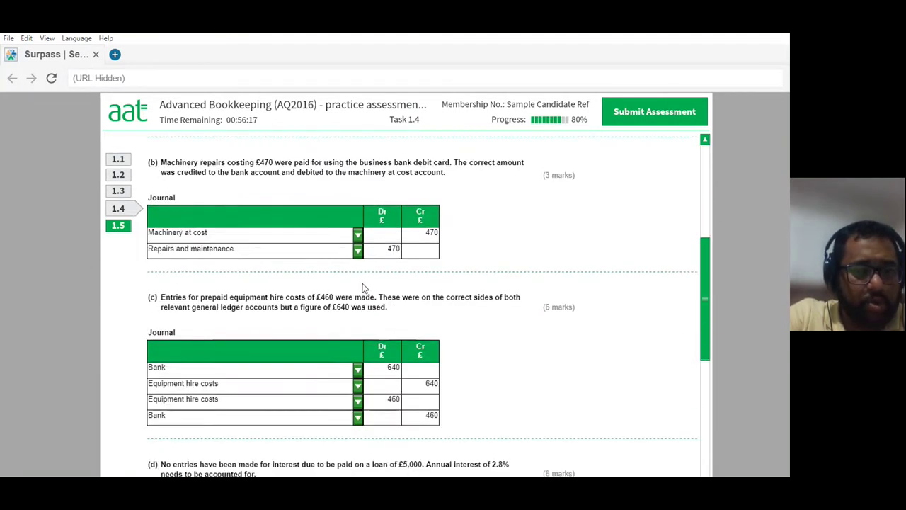
{"action": "scroll", "coordinate": [363, 283], "scroll_direction": "down", "scroll_amount": 1}
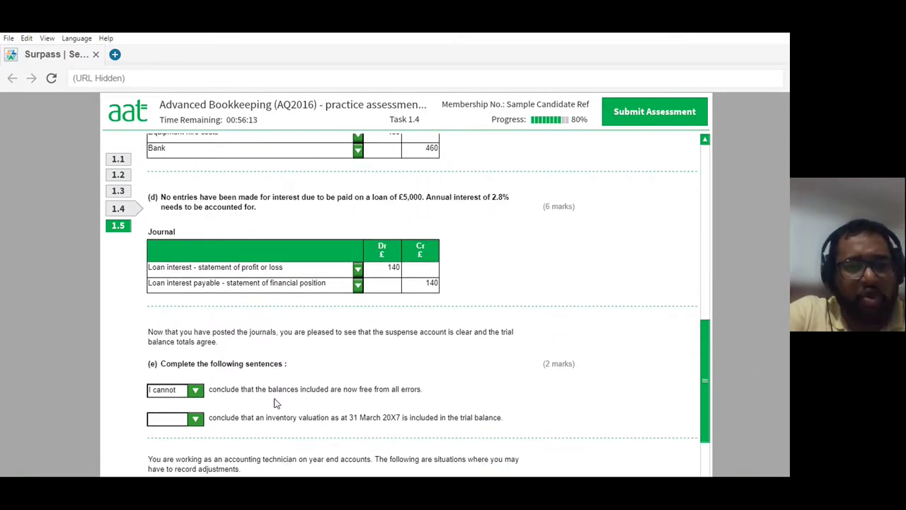
{"action": "left_click", "coordinate": [195, 421]}
{"action": "left_click", "coordinate": [161, 442]}
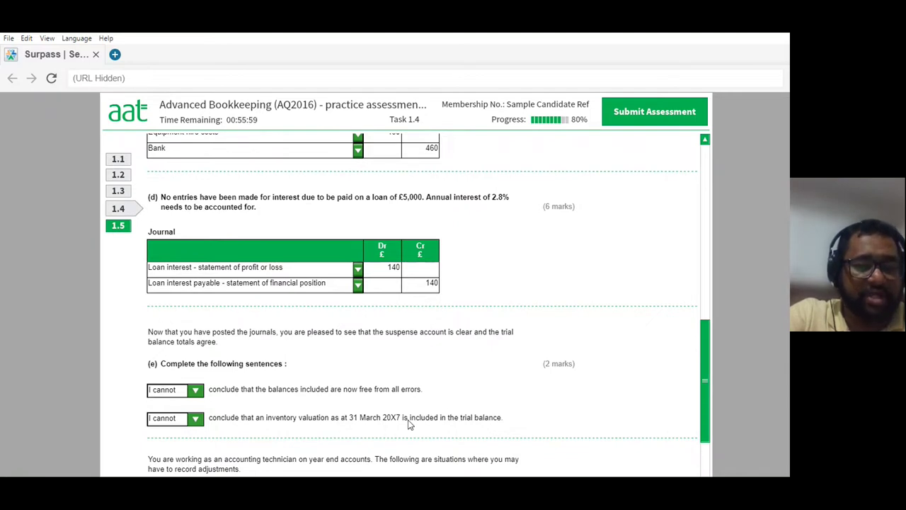
- Answer part (f) by selecting the statement about accruing the sales manager's bonus based on the current year sales
{"action": "scroll", "coordinate": [439, 403], "scroll_direction": "down", "scroll_amount": 3}
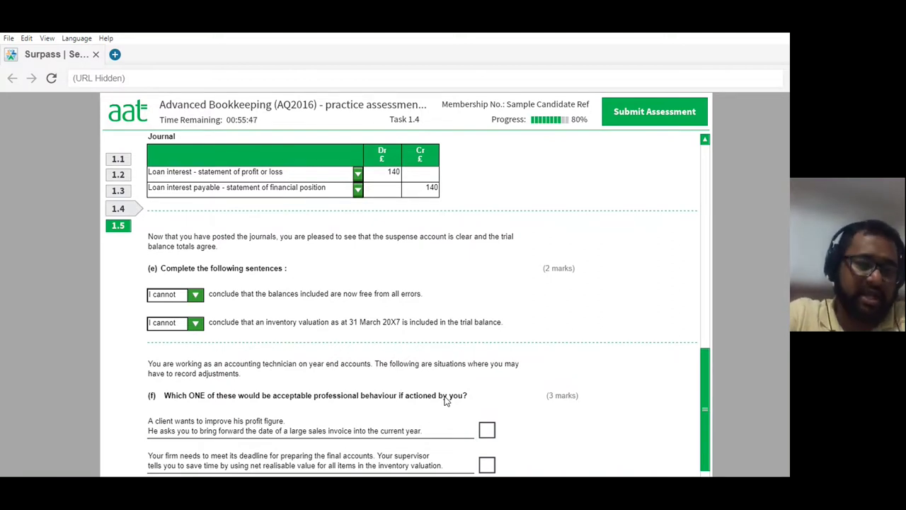
{"action": "scroll", "coordinate": [446, 399], "scroll_direction": "down", "scroll_amount": 3}
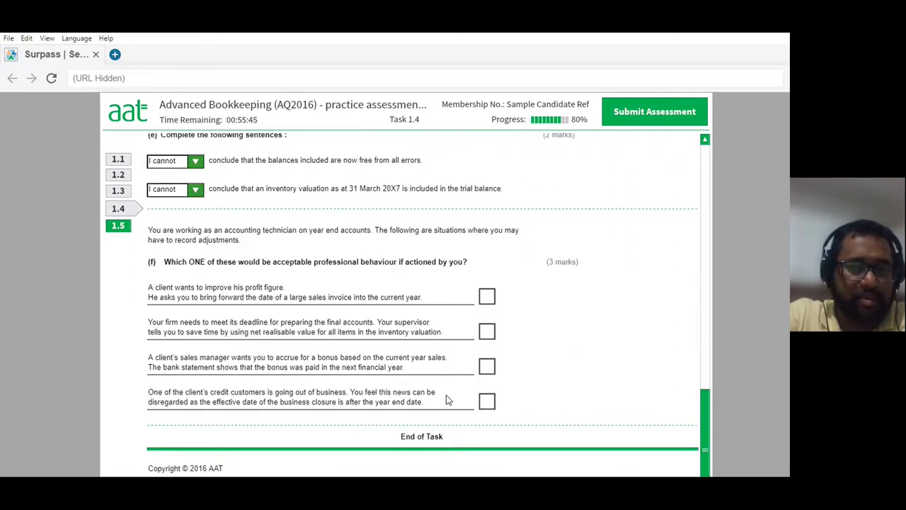
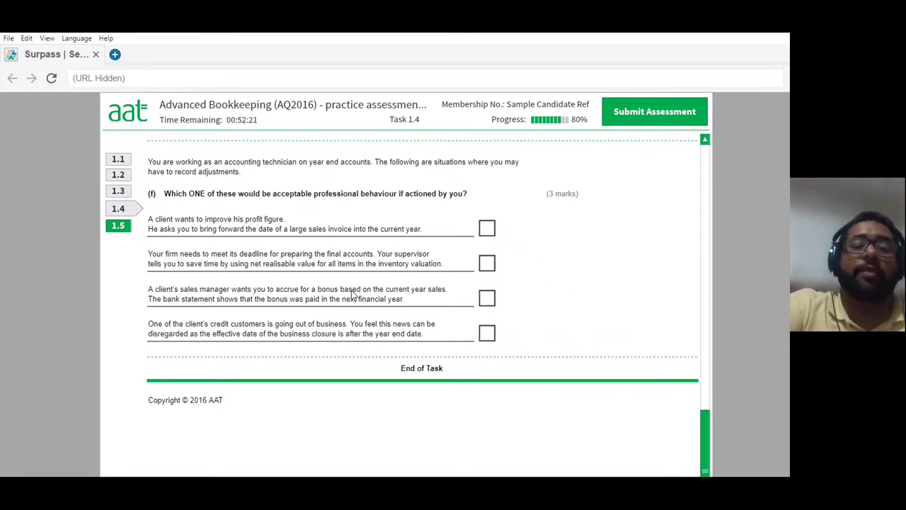
{"action": "left_click", "coordinate": [484, 301]}
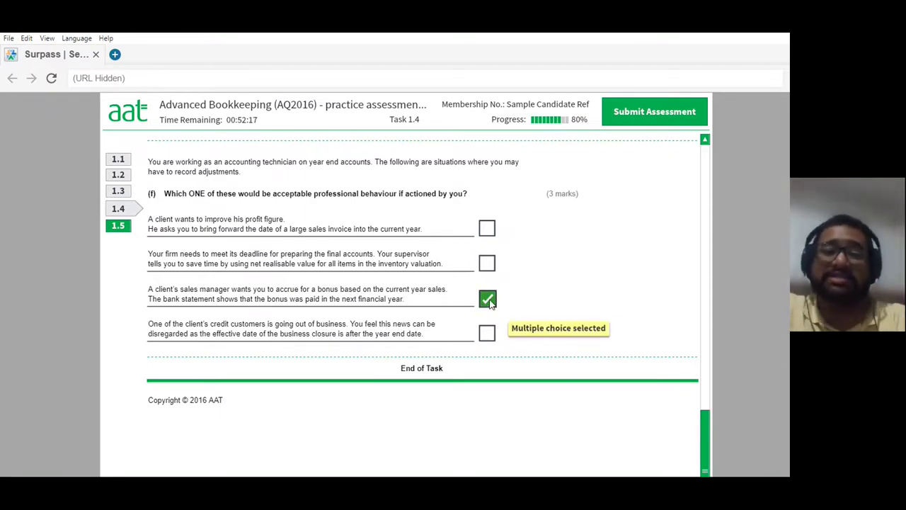
- Open Task 1.5 and read its bank reconciliation points and part (a) instructions
{"action": "left_click", "coordinate": [128, 232]}
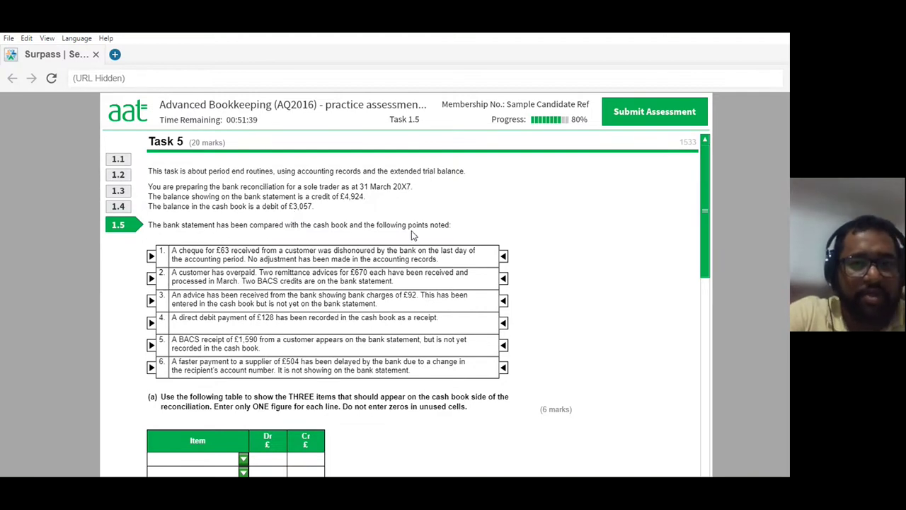
{"action": "scroll", "coordinate": [264, 278], "scroll_direction": "down", "scroll_amount": 3}
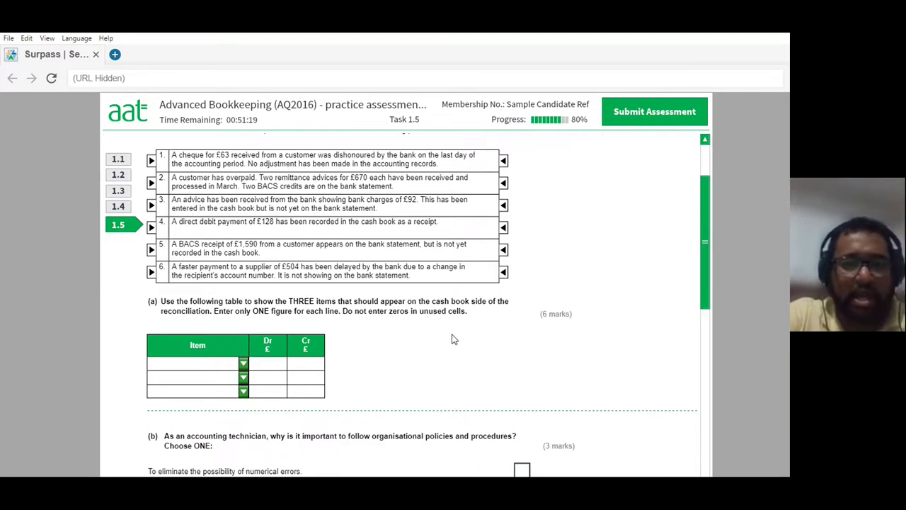
{"action": "scroll", "coordinate": [454, 338], "scroll_direction": "up", "scroll_amount": 2}
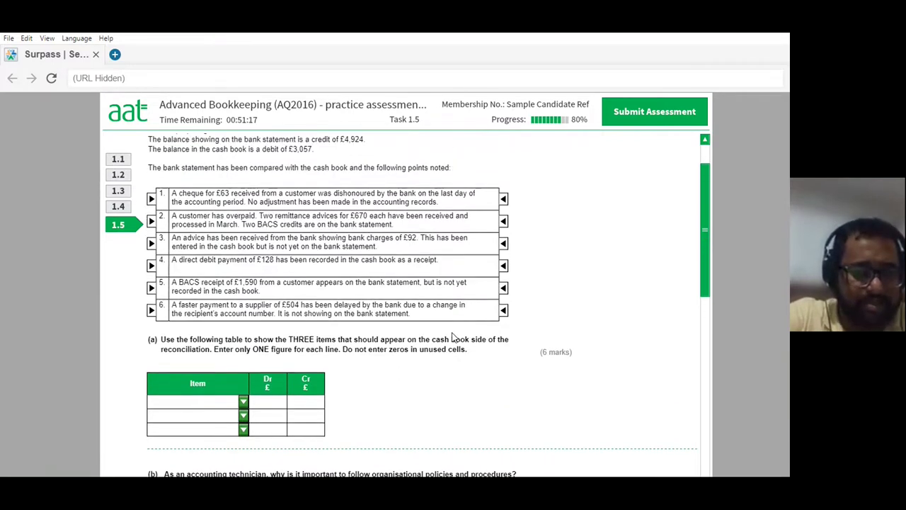
{"action": "scroll", "coordinate": [453, 337], "scroll_direction": "up", "scroll_amount": 3}
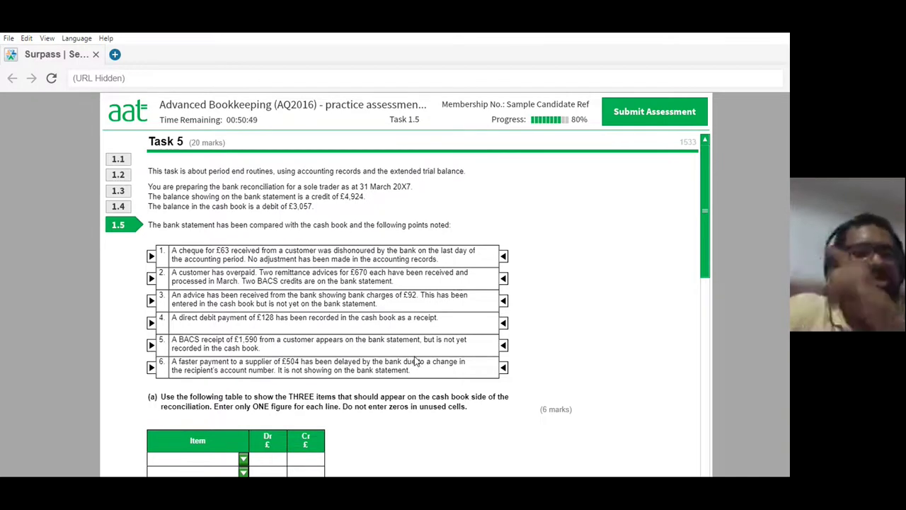
- Enter Item 1 with a credit of 63 on the first line of the part (a) cash book table
{"action": "scroll", "coordinate": [416, 361], "scroll_direction": "down", "scroll_amount": 1}
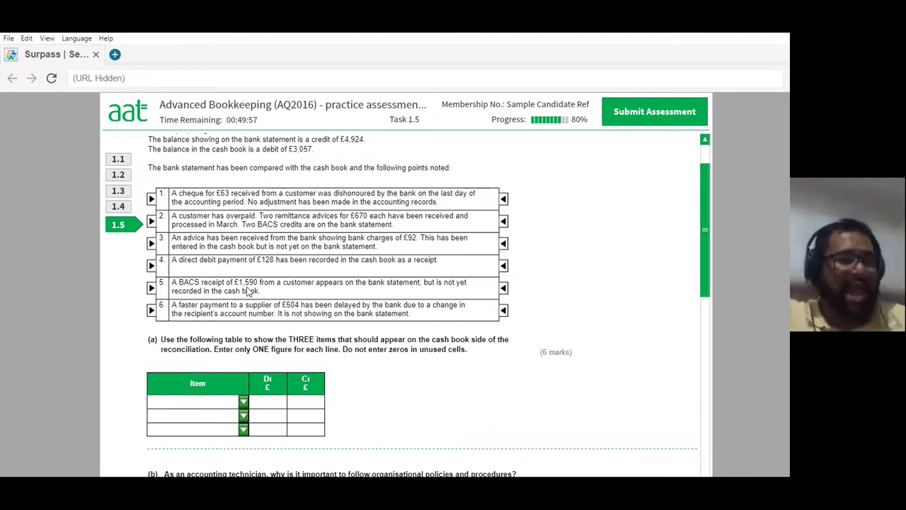
{"action": "left_click", "coordinate": [243, 402]}
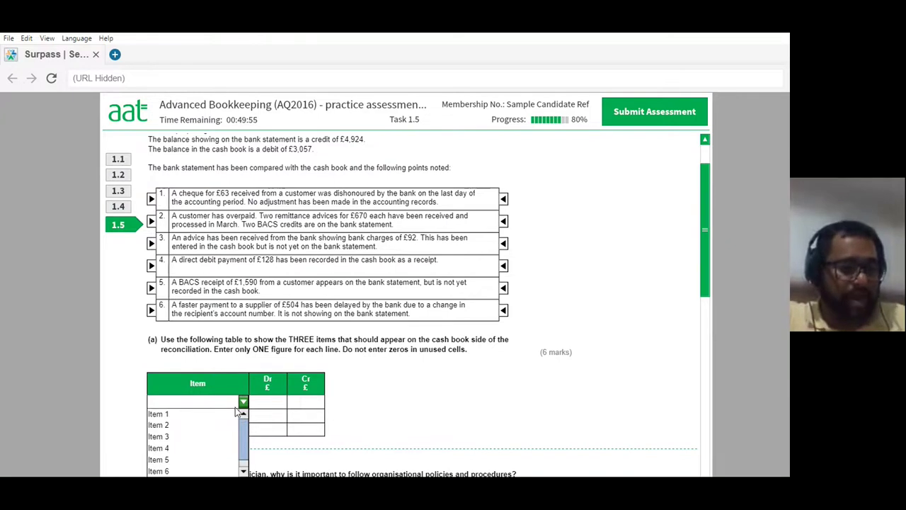
{"action": "left_click", "coordinate": [201, 415]}
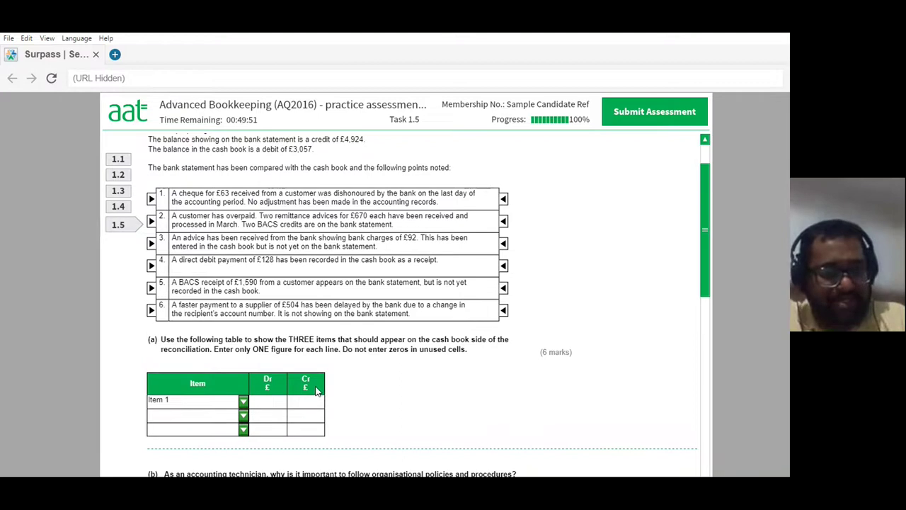
{"action": "left_click", "coordinate": [318, 399]}
{"action": "type", "text": "63"}
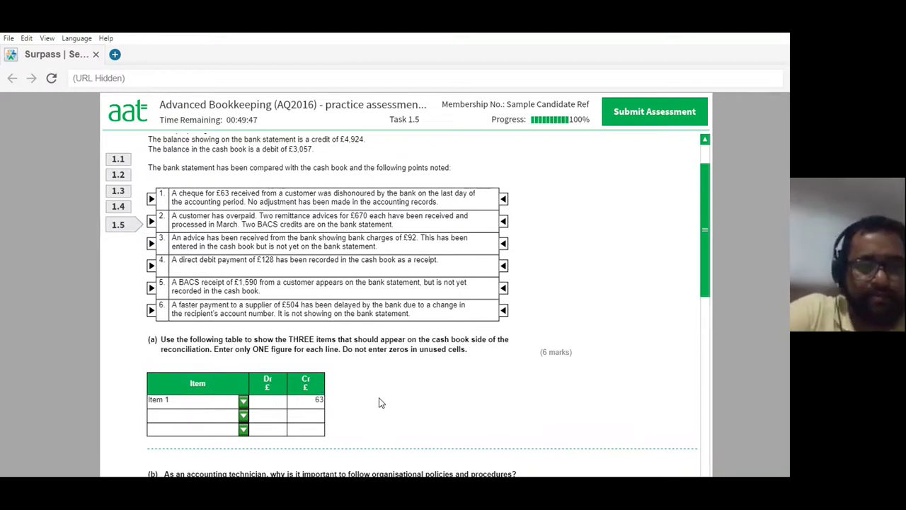
- Highlight the text of point 1 and the number of point 2 in the list of reconciliation points
{"action": "scroll", "coordinate": [378, 400], "scroll_direction": "down", "scroll_amount": 1}
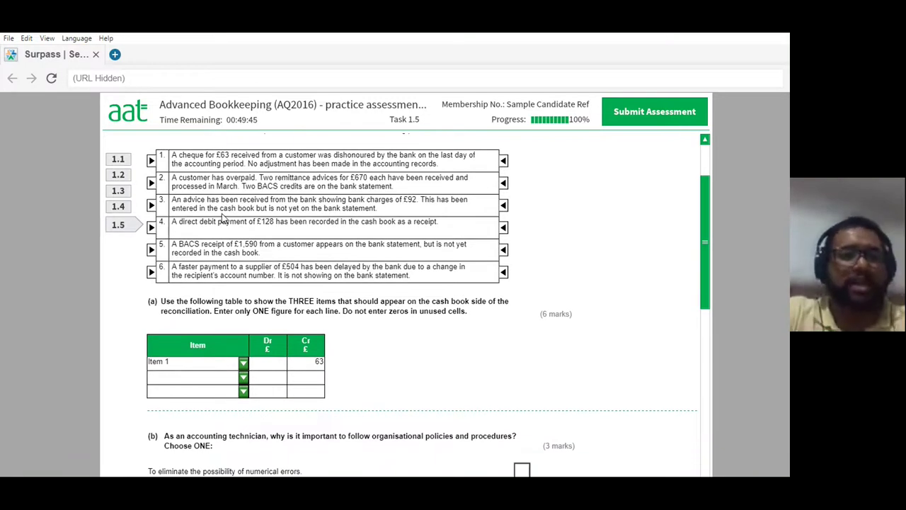
{"action": "scroll", "coordinate": [222, 221], "scroll_direction": "up", "scroll_amount": 1}
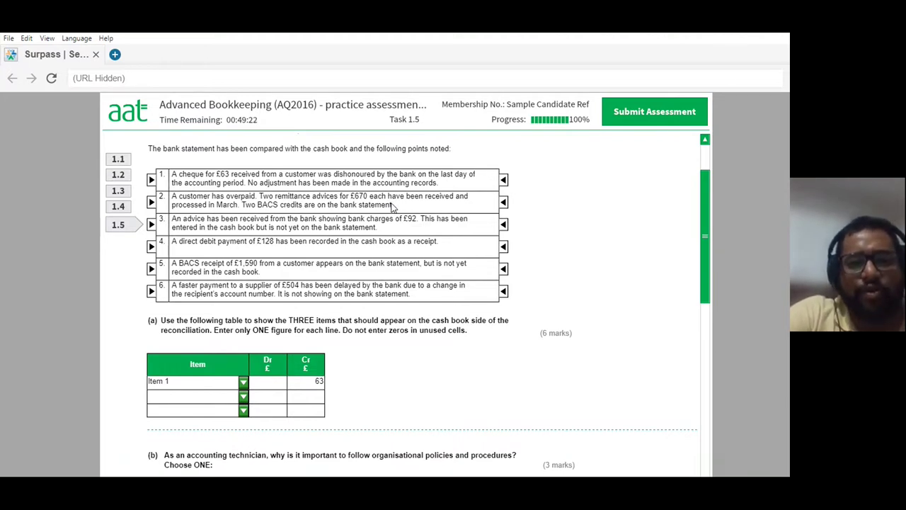
{"action": "left_click", "coordinate": [151, 180]}
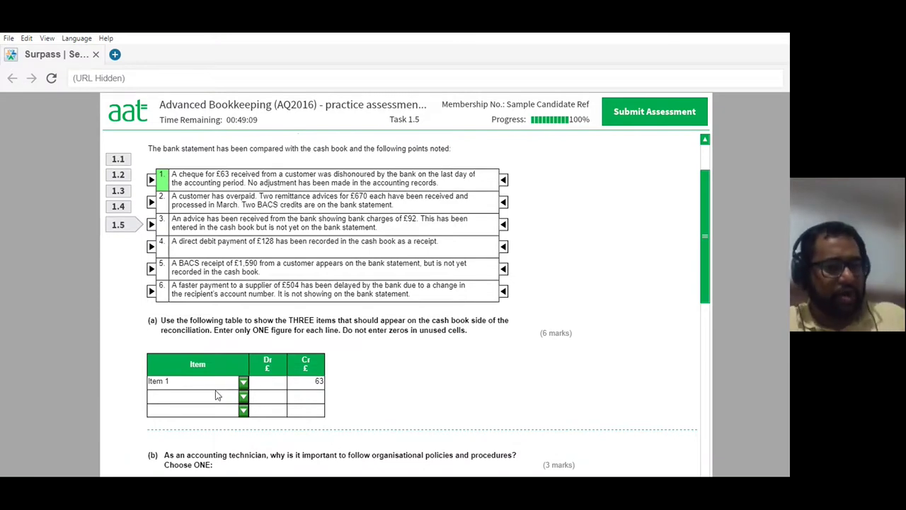
{"action": "left_click", "coordinate": [243, 397]}
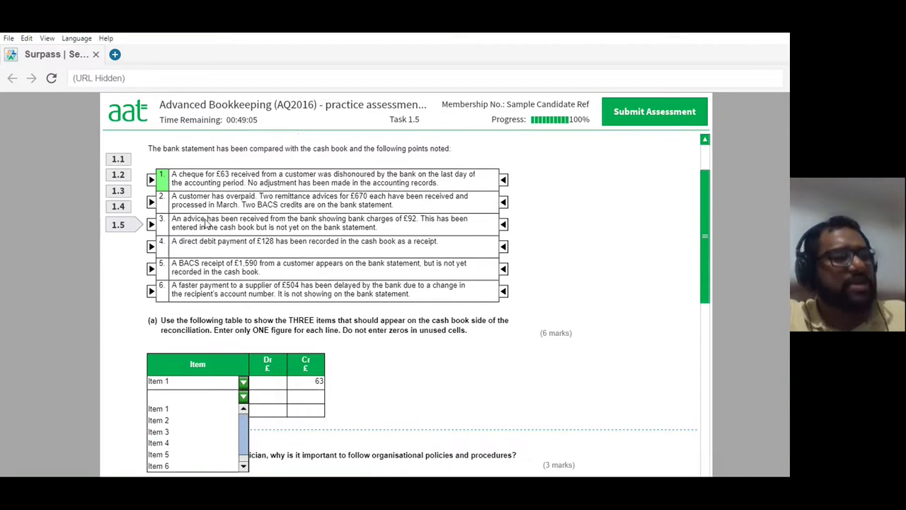
{"action": "left_click", "coordinate": [503, 203]}
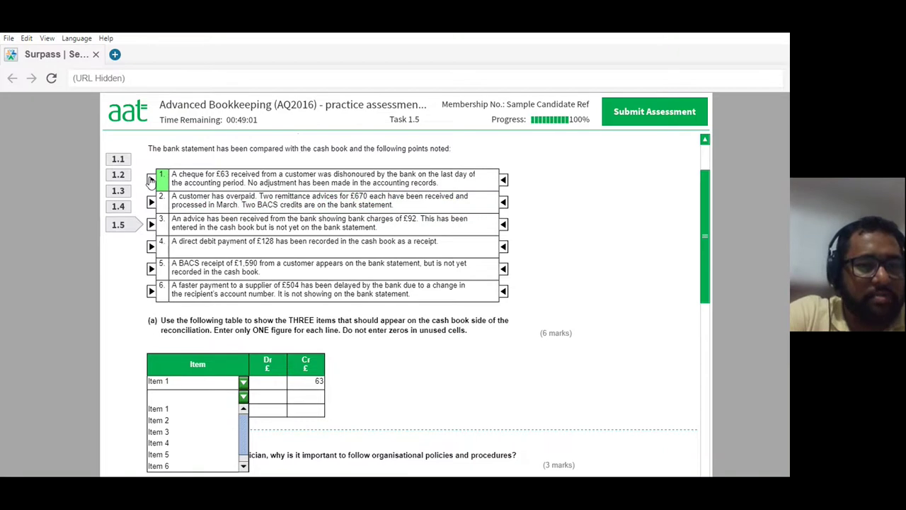
{"action": "left_click", "coordinate": [503, 180]}
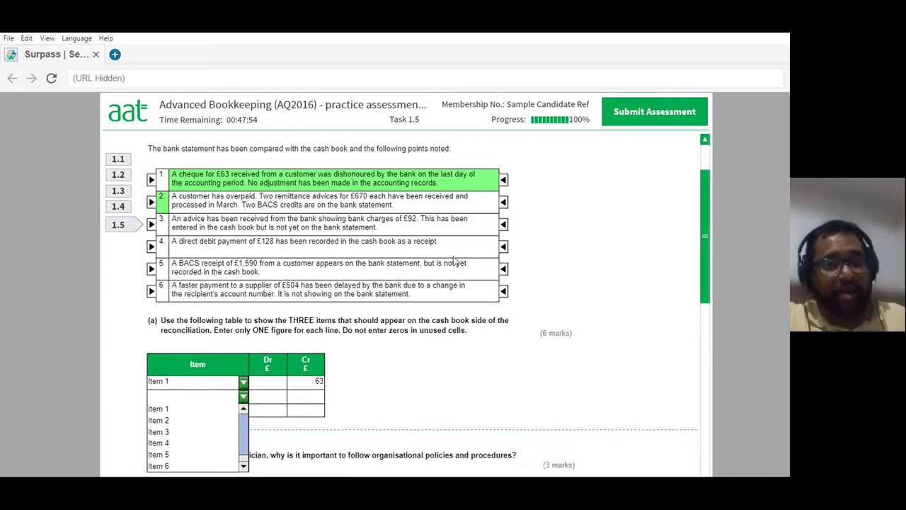
- Highlight the text of point 4 and enter Item 4 with a credit of 256 on the second line of the part (a) table
{"action": "left_click", "coordinate": [501, 251]}
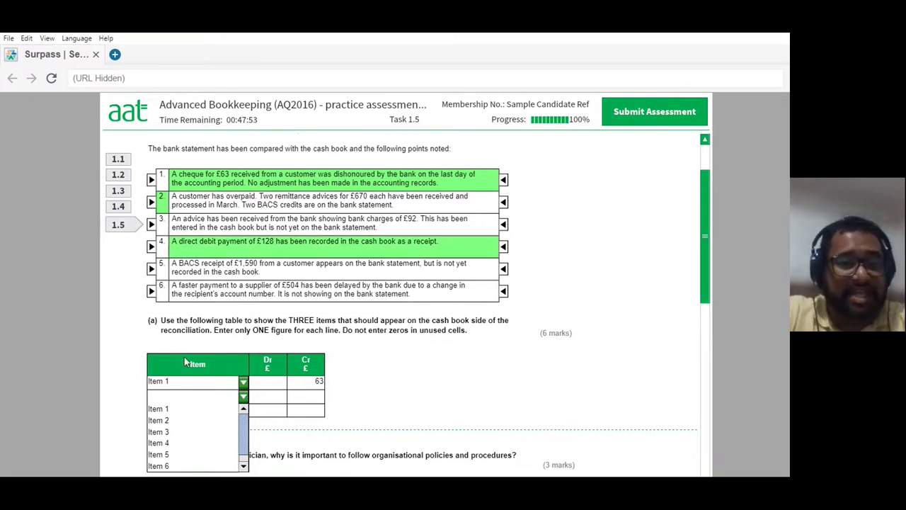
{"action": "left_click", "coordinate": [183, 443]}
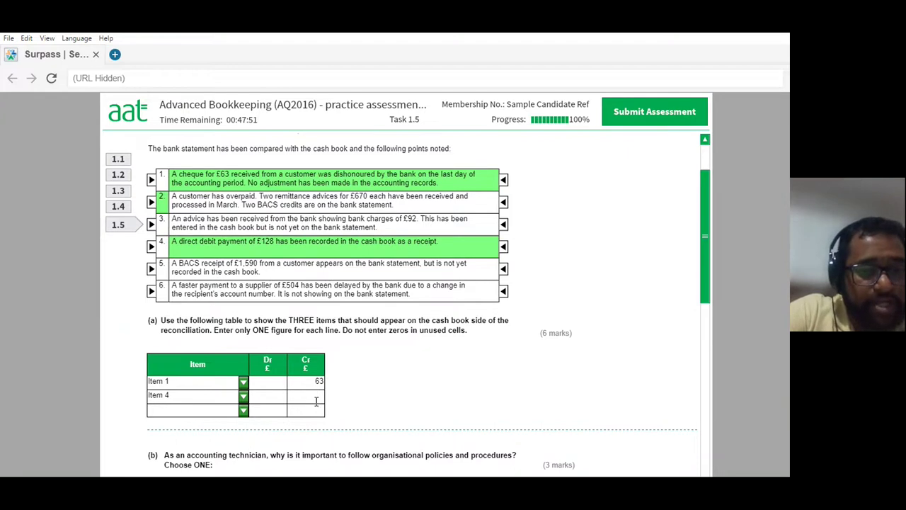
{"action": "type", "text": "256"}
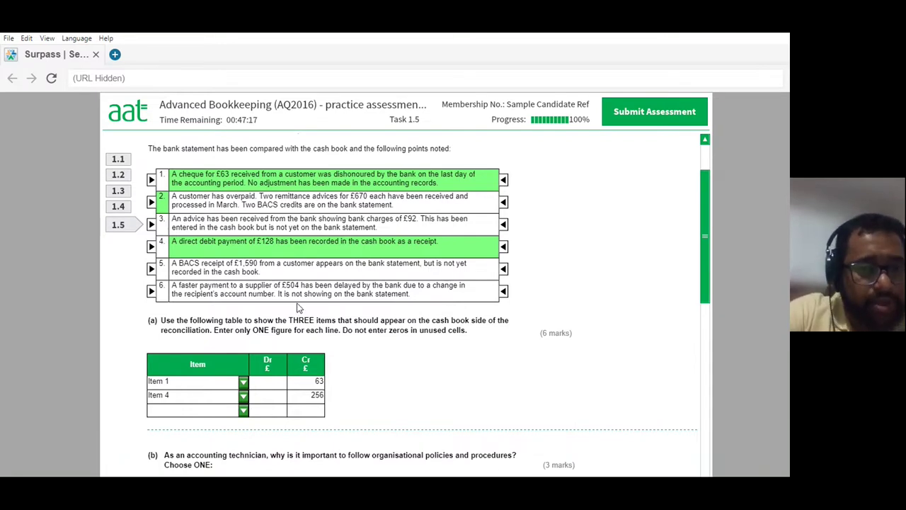
- Enter Item 5 with a debit of 1590 on the third line of the part (a) table and highlight the text of point 5
{"action": "left_click", "coordinate": [243, 410]}
{"action": "left_click", "coordinate": [175, 468]}
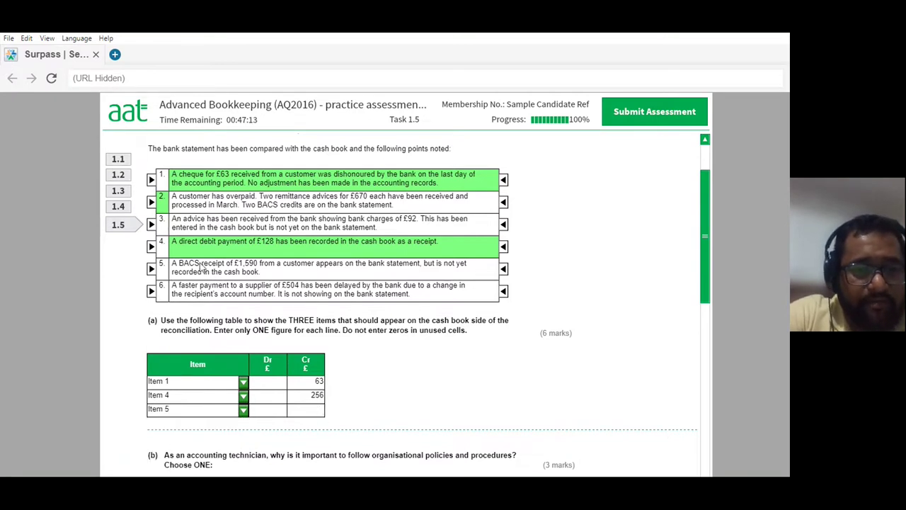
{"action": "left_click", "coordinate": [268, 409]}
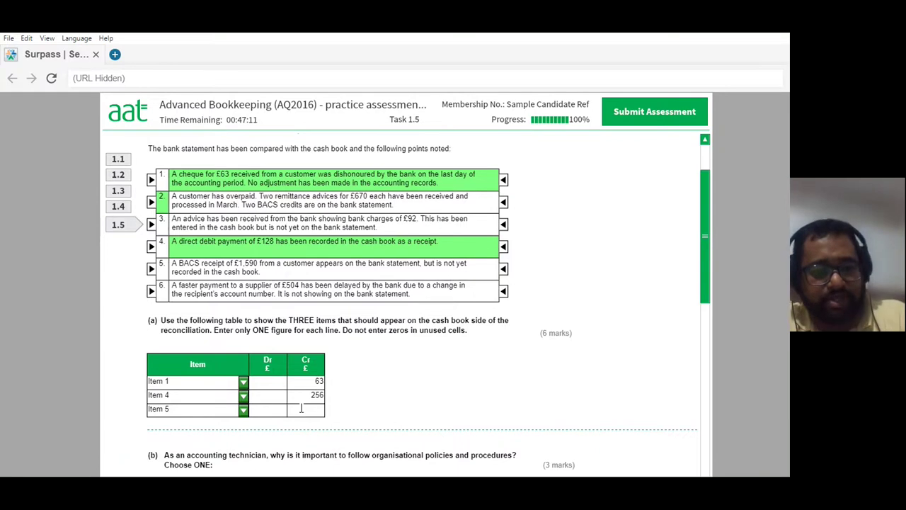
{"action": "type", "text": "1590"}
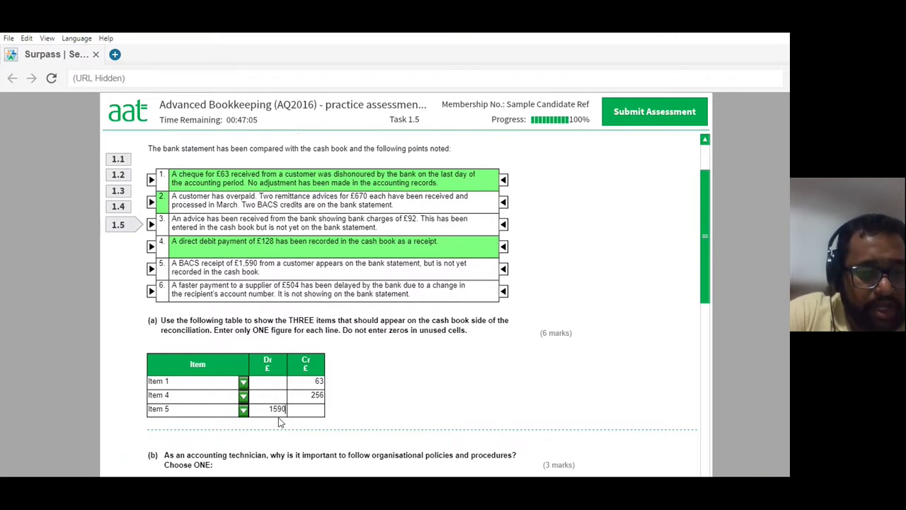
{"action": "left_click", "coordinate": [503, 270]}
{"action": "scroll", "coordinate": [403, 334], "scroll_direction": "down", "scroll_amount": 1}
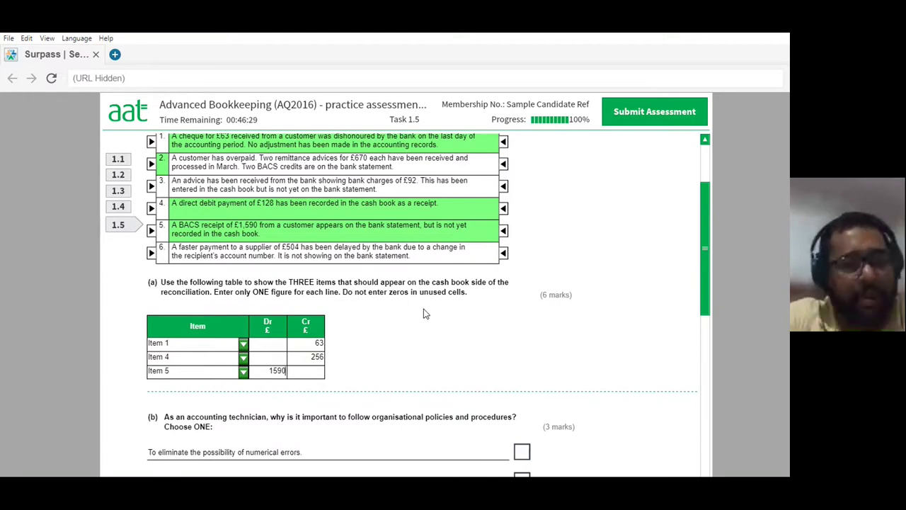
- Review the six reconciliation points against the entries in the part (a) cash book table
{"action": "scroll", "coordinate": [419, 304], "scroll_direction": "up", "scroll_amount": 1}
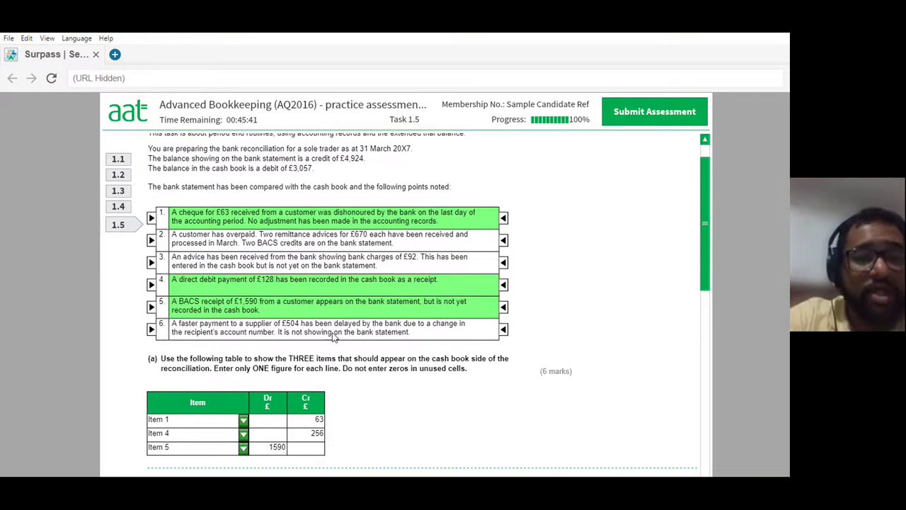
{"action": "scroll", "coordinate": [337, 337], "scroll_direction": "down", "scroll_amount": 1}
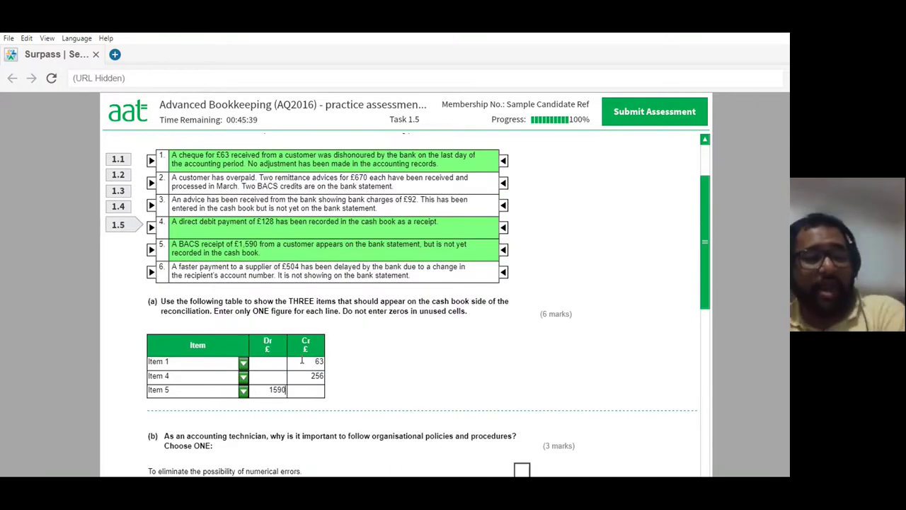
{"action": "scroll", "coordinate": [361, 332], "scroll_direction": "down", "scroll_amount": 2}
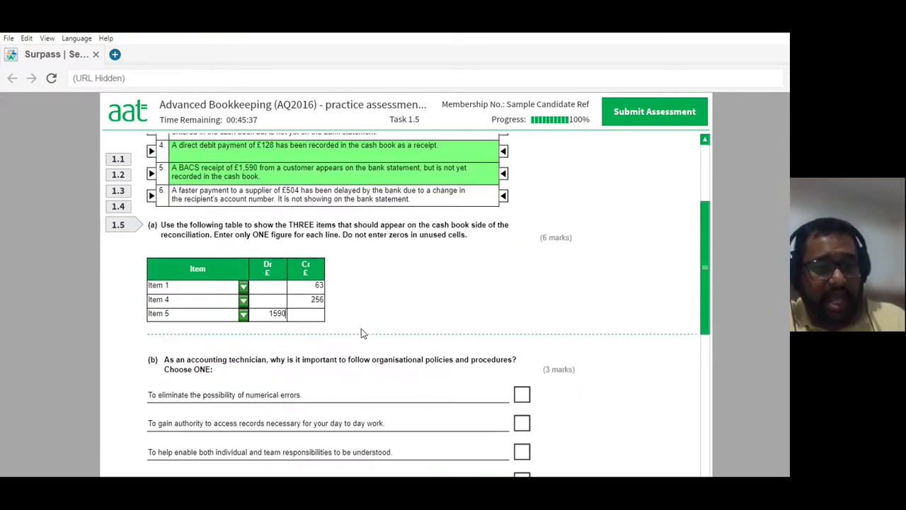
{"action": "scroll", "coordinate": [360, 327], "scroll_direction": "up", "scroll_amount": 3}
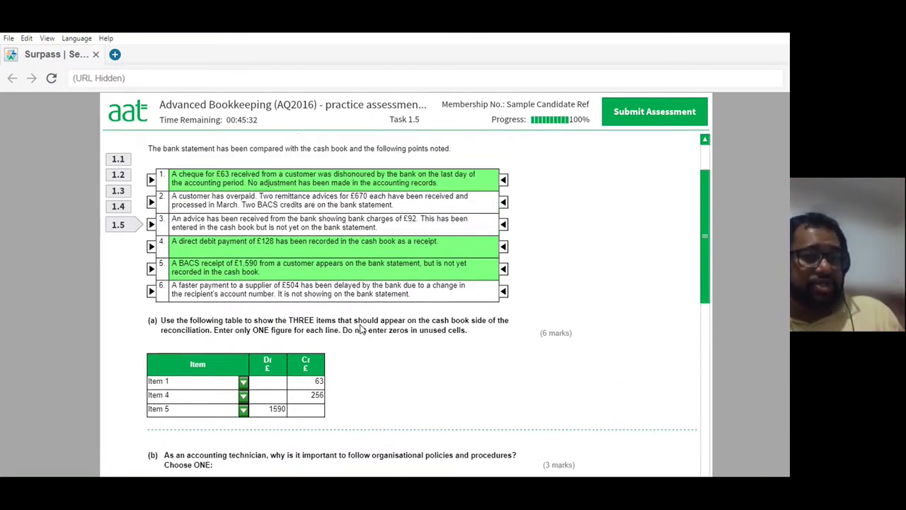
{"action": "scroll", "coordinate": [360, 329], "scroll_direction": "up", "scroll_amount": 2}
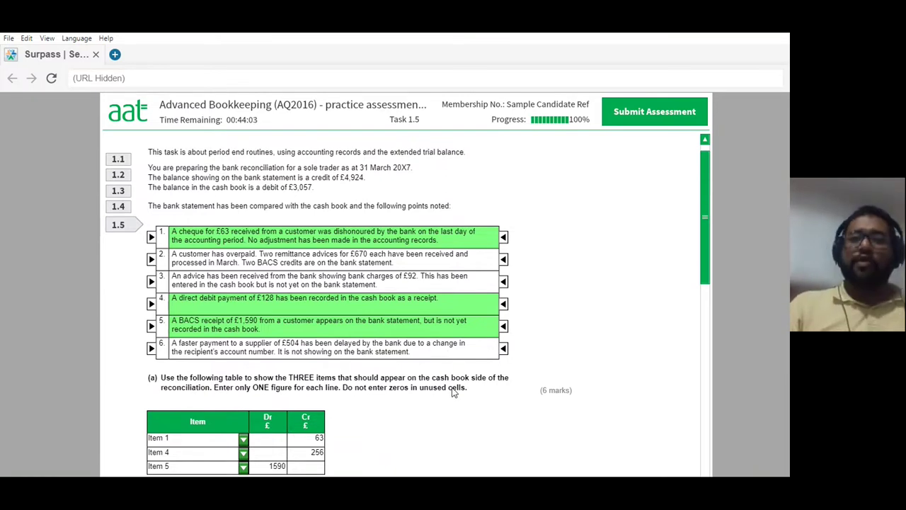
{"action": "scroll", "coordinate": [454, 393], "scroll_direction": "down", "scroll_amount": 1}
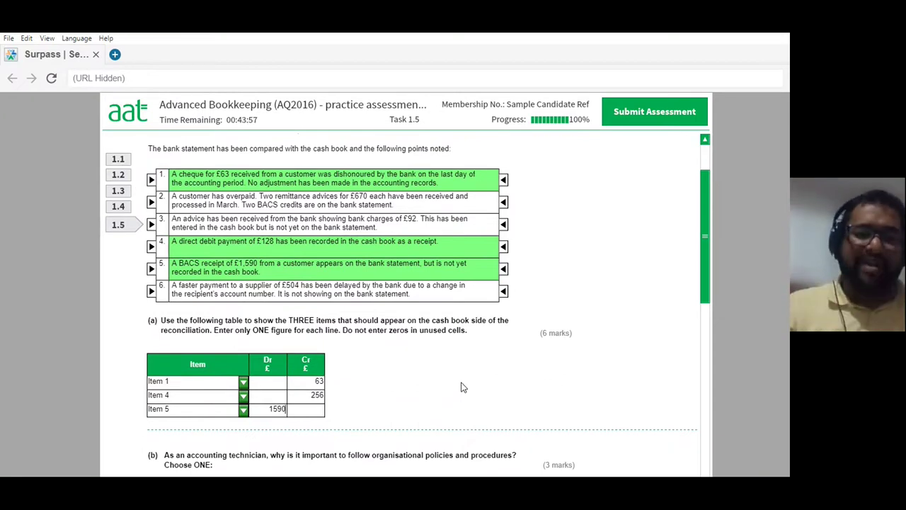
{"action": "scroll", "coordinate": [491, 365], "scroll_direction": "down", "scroll_amount": 1}
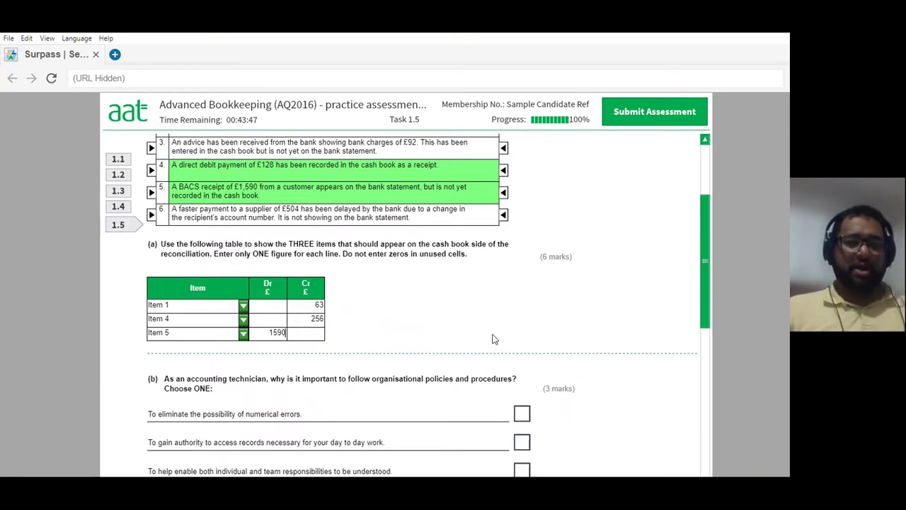
- Answer part (b) by selecting "To help enable both individual and team responsibilities to be understood"
{"action": "scroll", "coordinate": [493, 339], "scroll_direction": "down", "scroll_amount": 5}
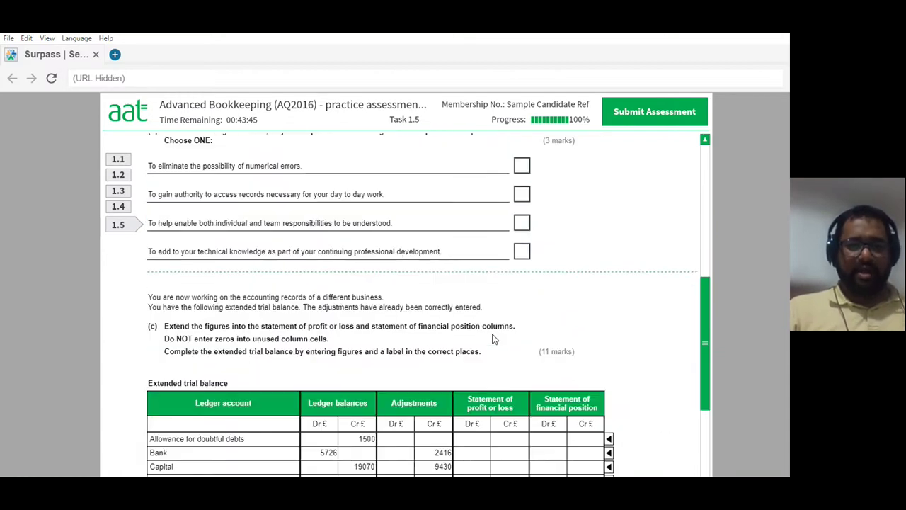
{"action": "scroll", "coordinate": [494, 339], "scroll_direction": "up", "scroll_amount": 1}
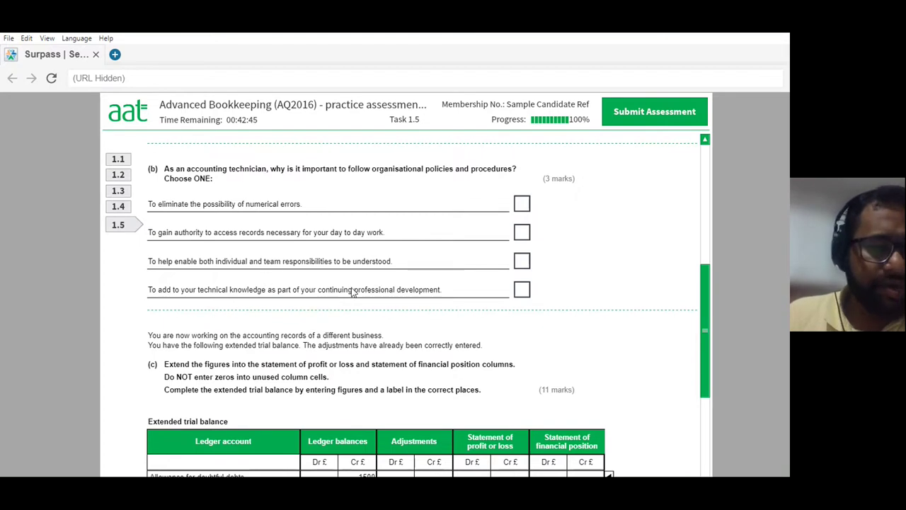
{"action": "left_click", "coordinate": [522, 262]}
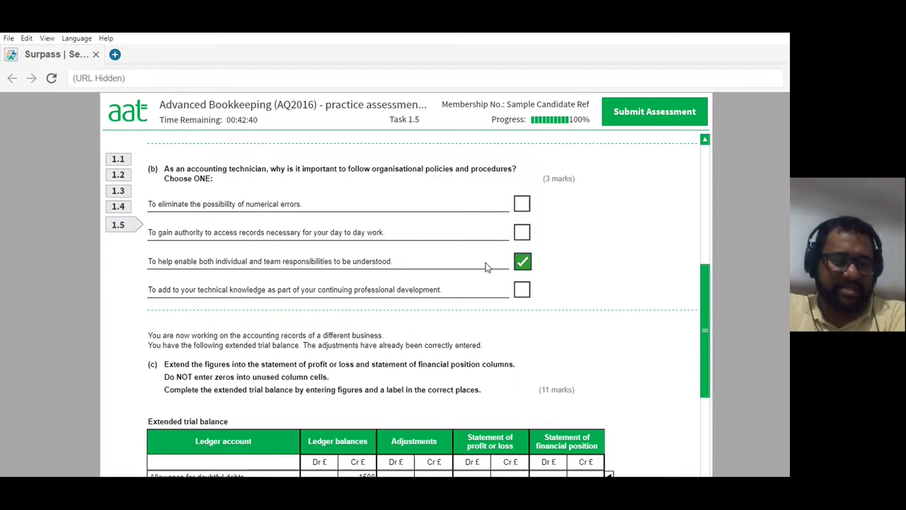
{"action": "scroll", "coordinate": [485, 265], "scroll_direction": "down", "scroll_amount": 2}
{"action": "scroll", "coordinate": [519, 249], "scroll_direction": "up", "scroll_amount": 2}
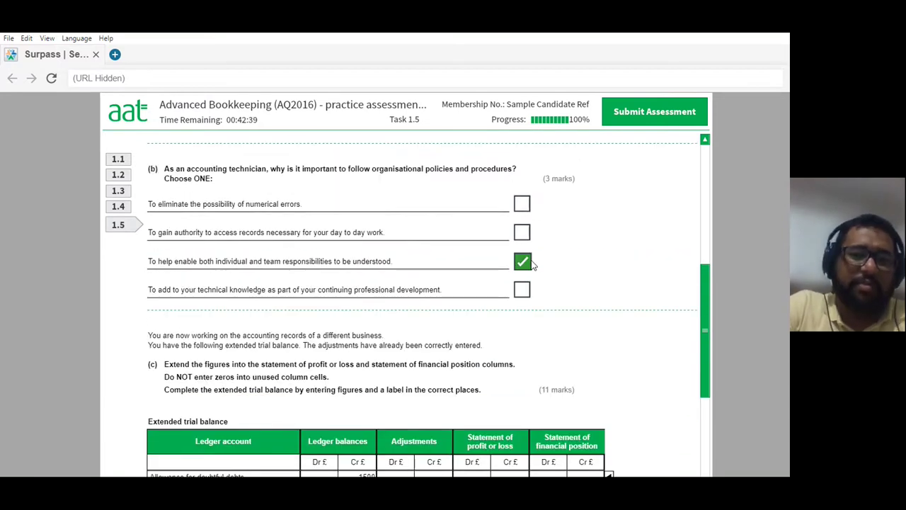
- Extend Allowance for doubtful debts in the part (c) extended trial balance as a 1500 credit under statement of financial position
{"action": "scroll", "coordinate": [589, 295], "scroll_direction": "down", "scroll_amount": 3}
{"action": "scroll", "coordinate": [588, 296], "scroll_direction": "down", "scroll_amount": 10}
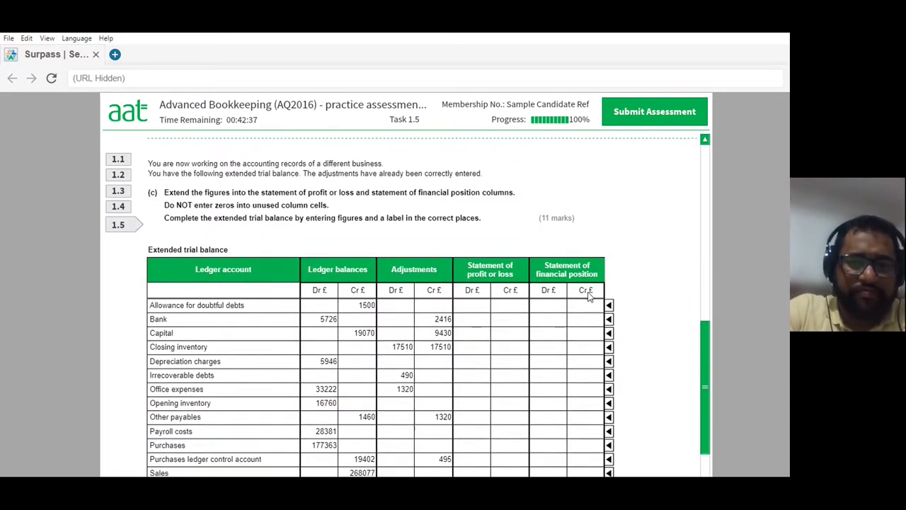
{"action": "scroll", "coordinate": [589, 288], "scroll_direction": "up", "scroll_amount": 7}
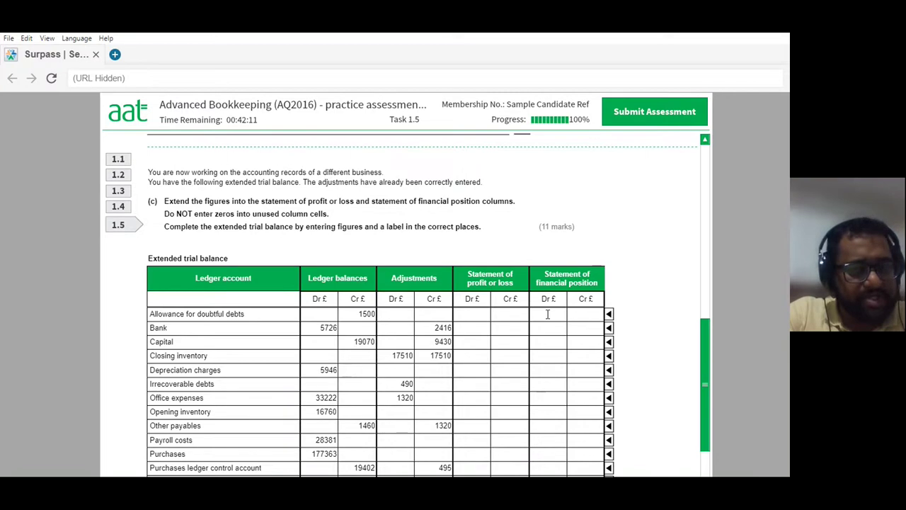
{"action": "left_click", "coordinate": [583, 313]}
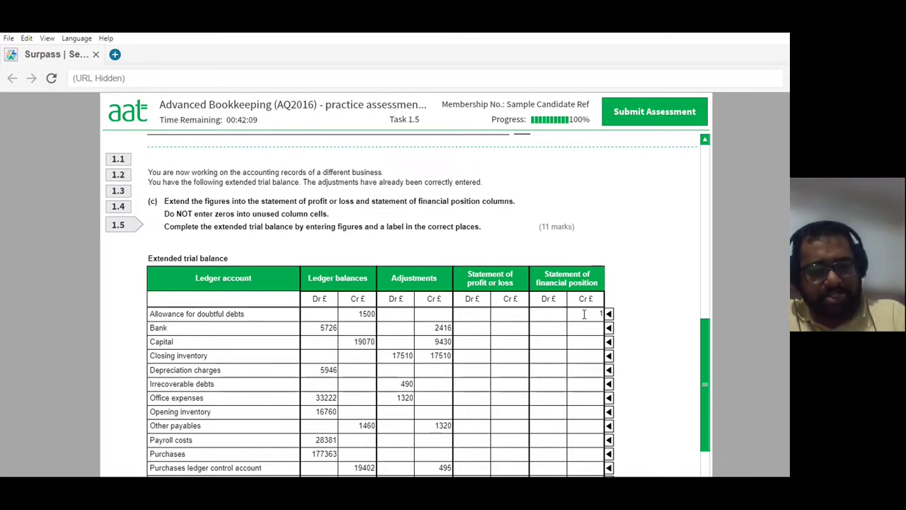
{"action": "type", "text": "15"}
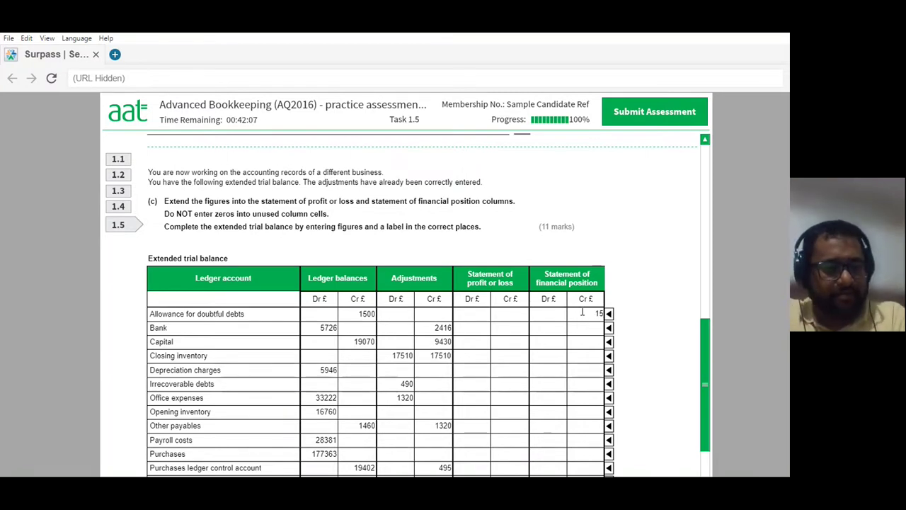
{"action": "type", "text": "00"}
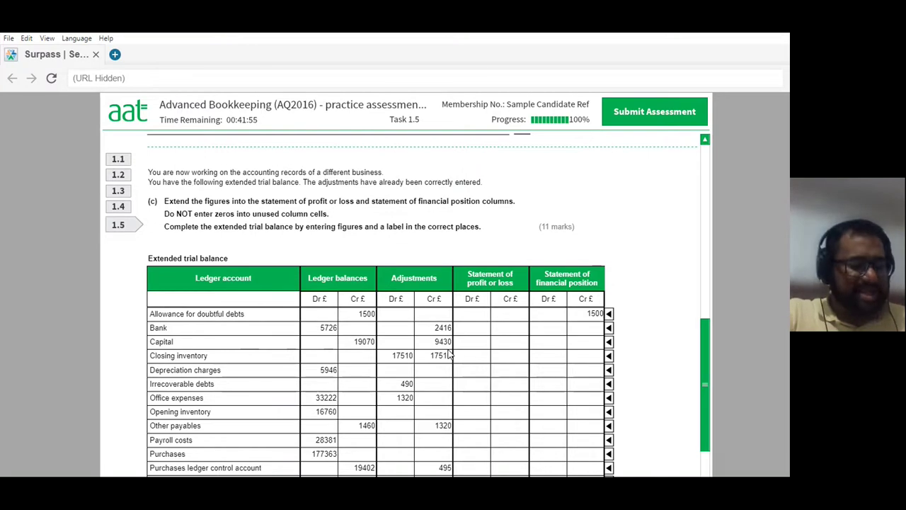
- Enter Bank as a 3310 debit and Capital as a 28500 credit under statement of financial position
{"action": "left_click", "coordinate": [555, 332]}
{"action": "type", "text": "3310"}
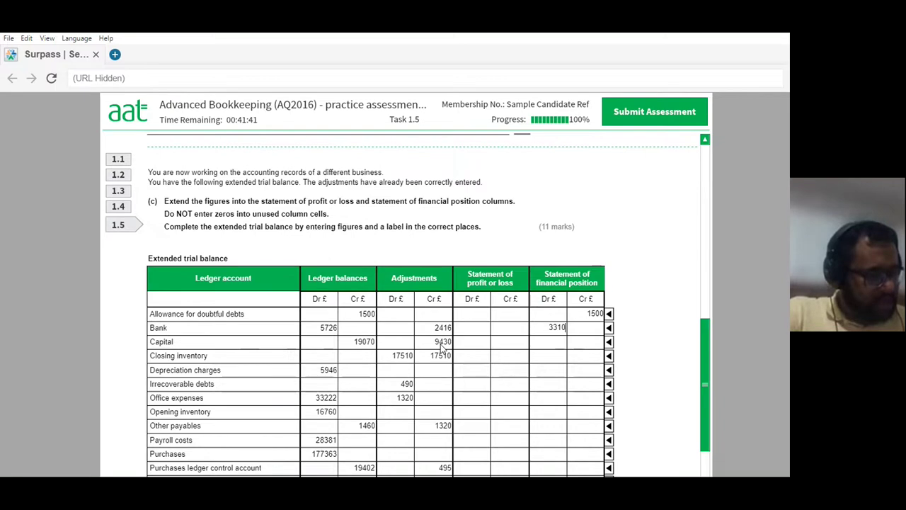
{"action": "left_click", "coordinate": [579, 340]}
{"action": "type", "text": "28"}
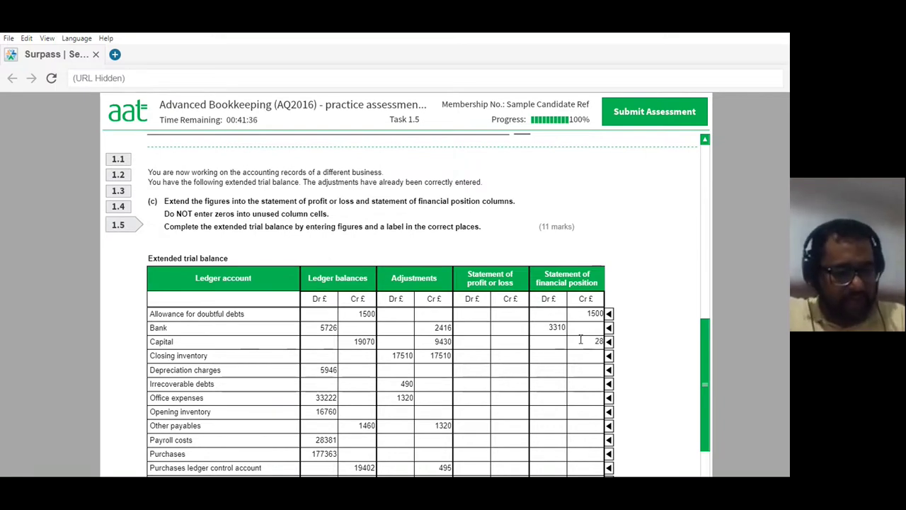
{"action": "type", "text": "500"}
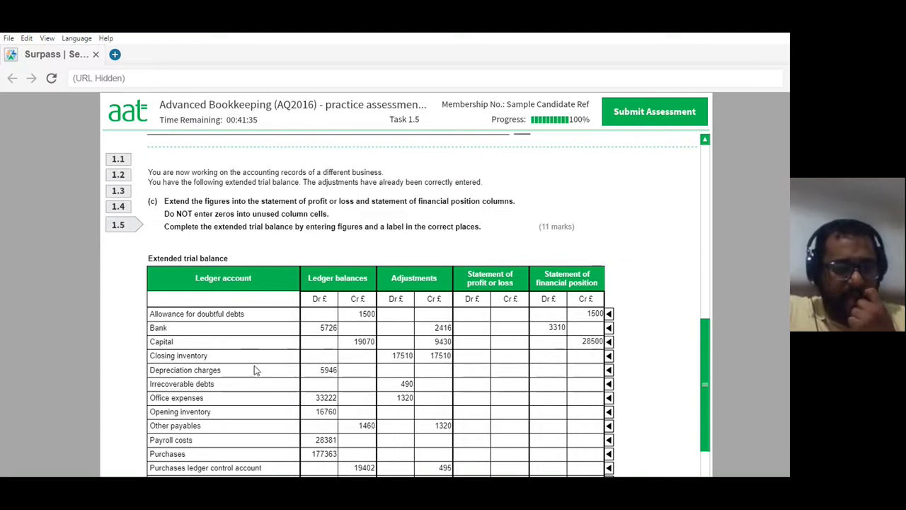
- Extend Closing inventory as a 17510 credit under profit or loss and a 17510 debit under financial position
{"action": "left_click", "coordinate": [499, 353]}
{"action": "type", "text": "1"}
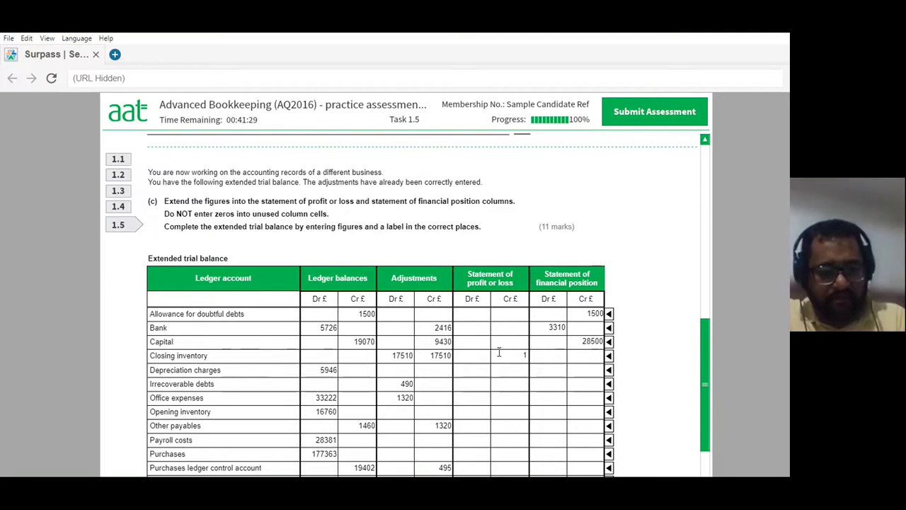
{"action": "type", "text": "7510"}
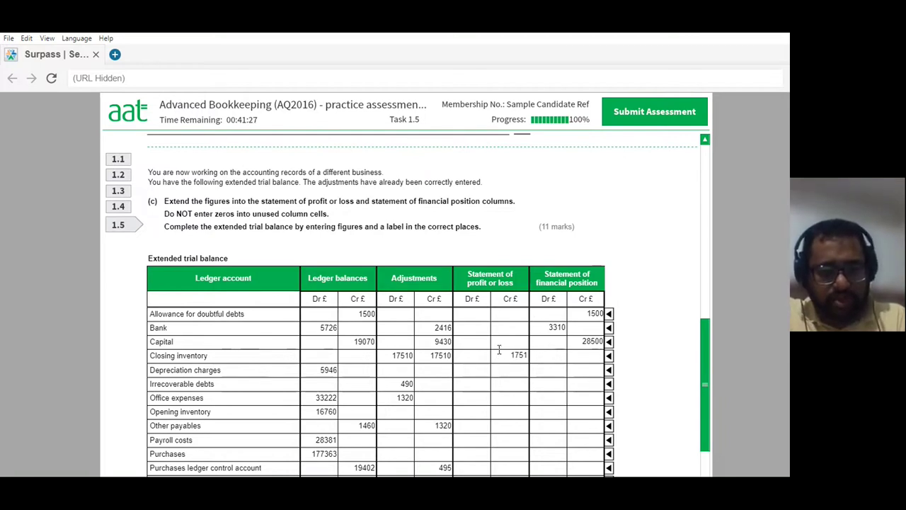
{"action": "left_click", "coordinate": [558, 358]}
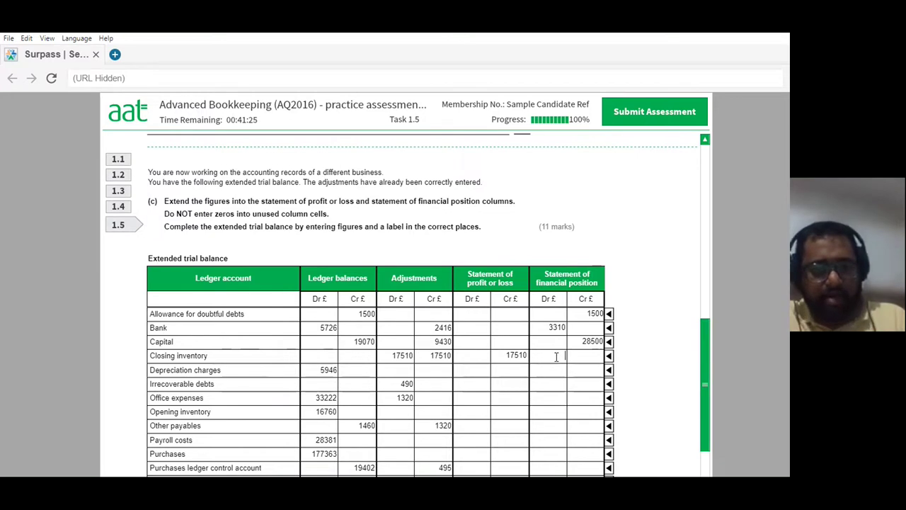
{"action": "type", "text": "17"}
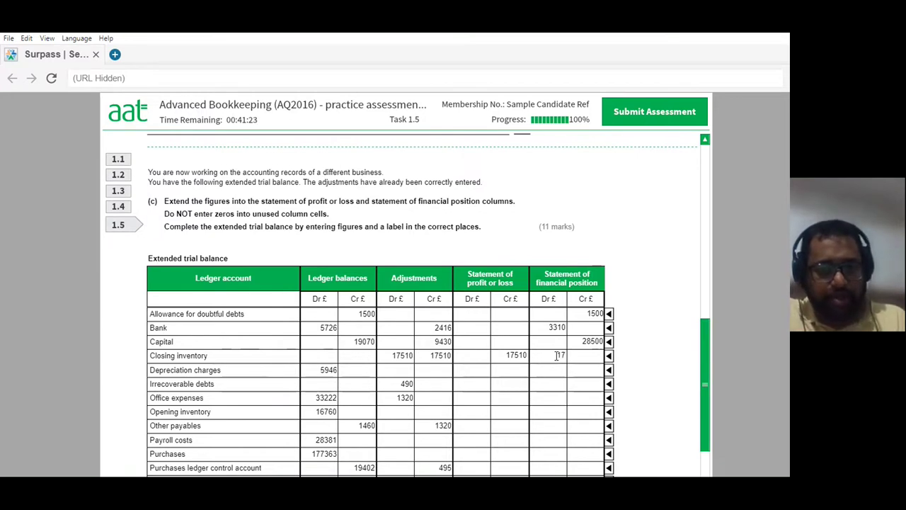
{"action": "type", "text": "510"}
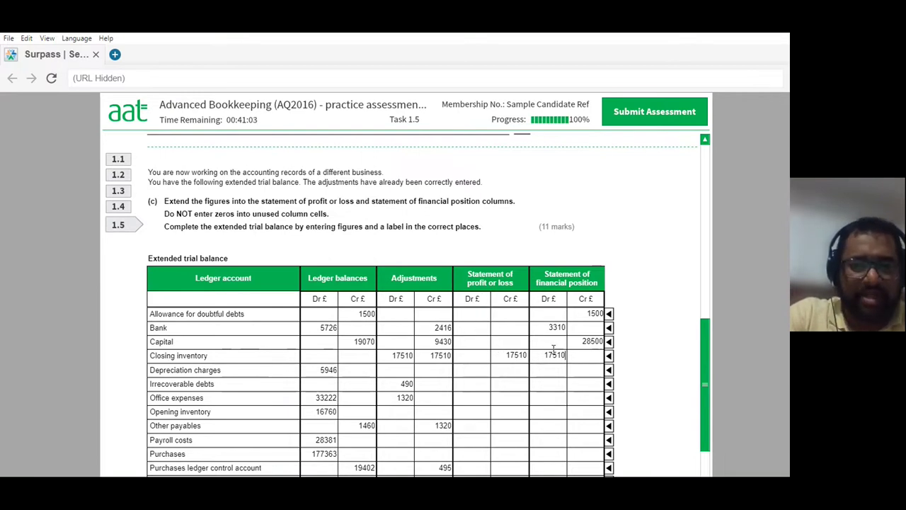
{"action": "left_click_drag", "start_coordinate": [540, 358], "coordinate": [586, 349]}
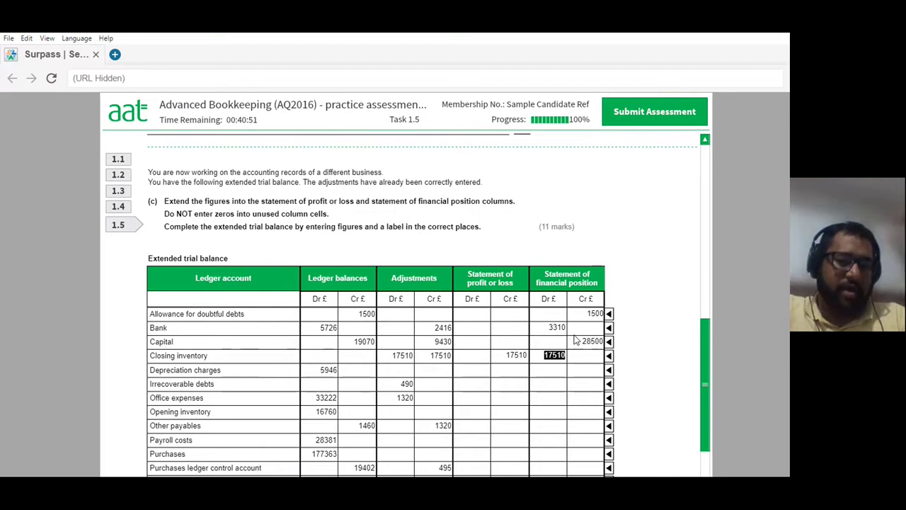
{"action": "left_click", "coordinate": [580, 356]}
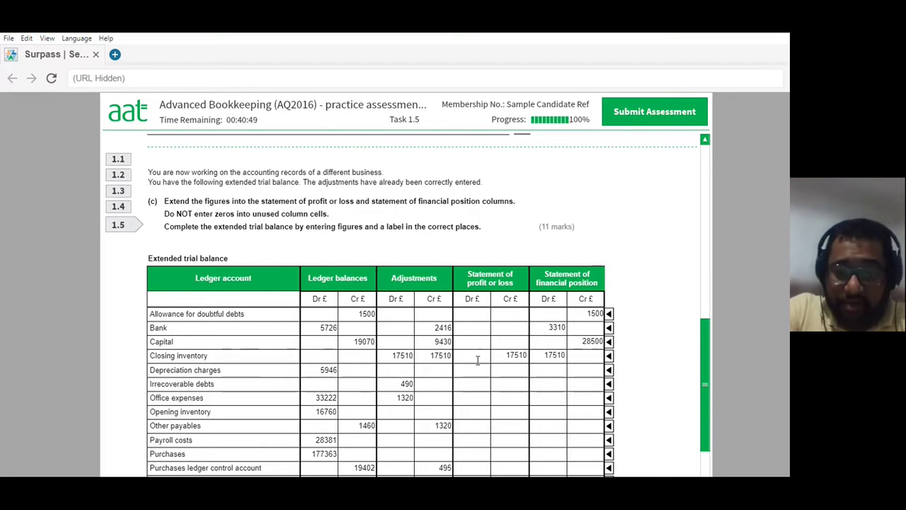
- Enter profit or loss debits of 5946 for Depreciation charges and 490 for Irrecoverable debts
{"action": "scroll", "coordinate": [498, 368], "scroll_direction": "down", "scroll_amount": 3}
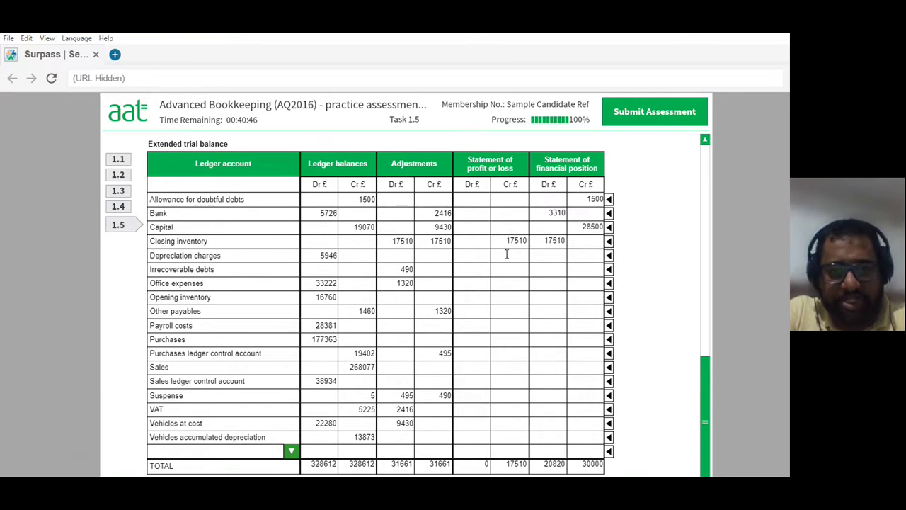
{"action": "left_click", "coordinate": [475, 256]}
{"action": "type", "text": "59"}
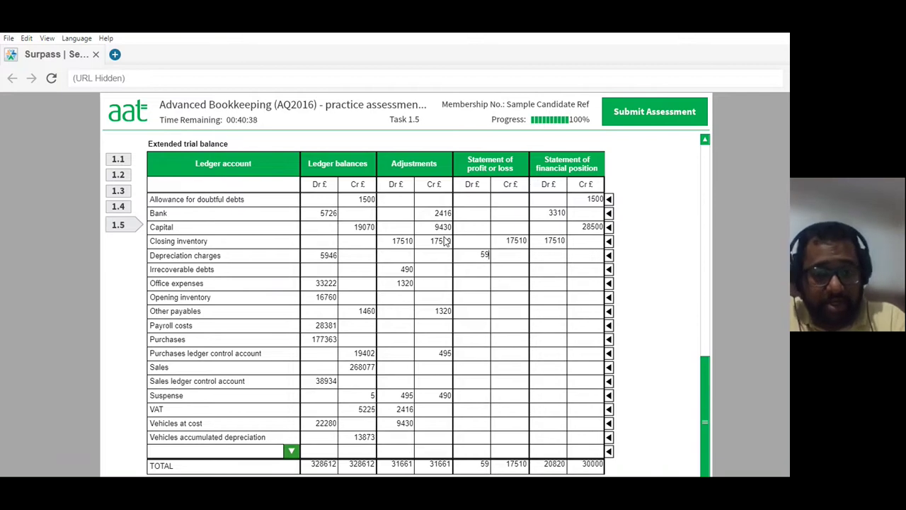
{"action": "type", "text": "46"}
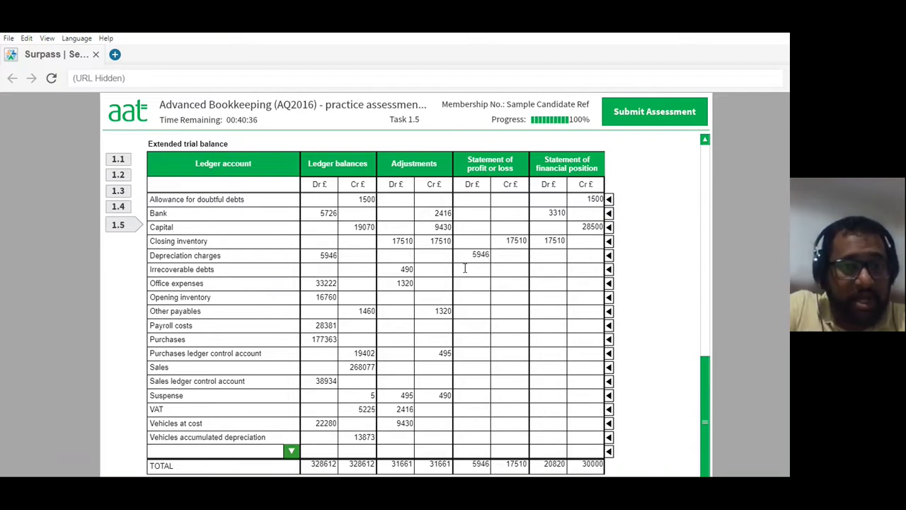
{"action": "left_click", "coordinate": [504, 269]}
{"action": "left_click", "coordinate": [472, 271]}
{"action": "type", "text": "4"}
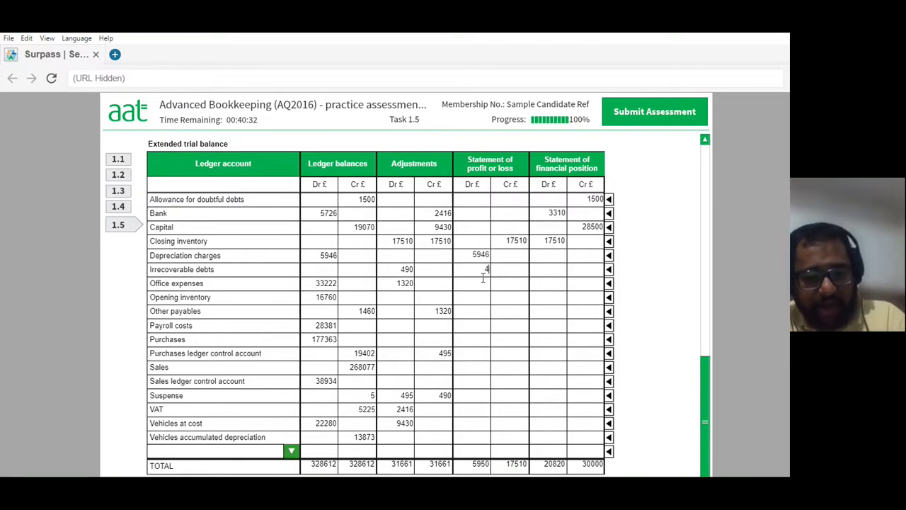
{"action": "type", "text": "90"}
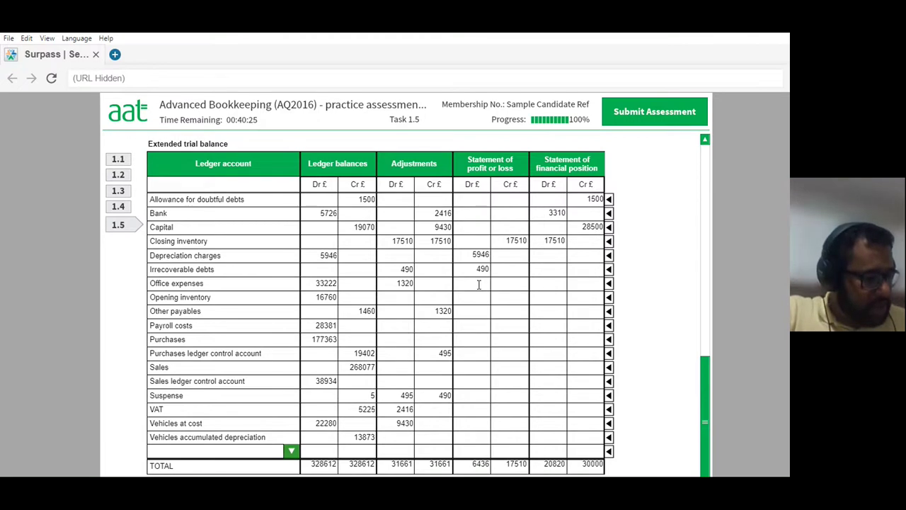
- Enter profit or loss debits of 34542 for Office expenses and 16760 for Opening inventory
{"action": "left_click", "coordinate": [480, 283]}
{"action": "type", "text": "34542"}
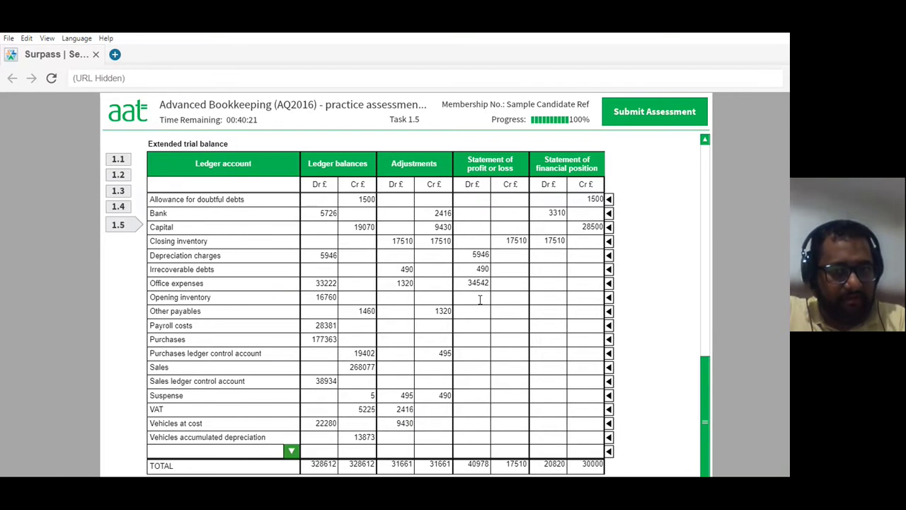
{"action": "left_click", "coordinate": [477, 298]}
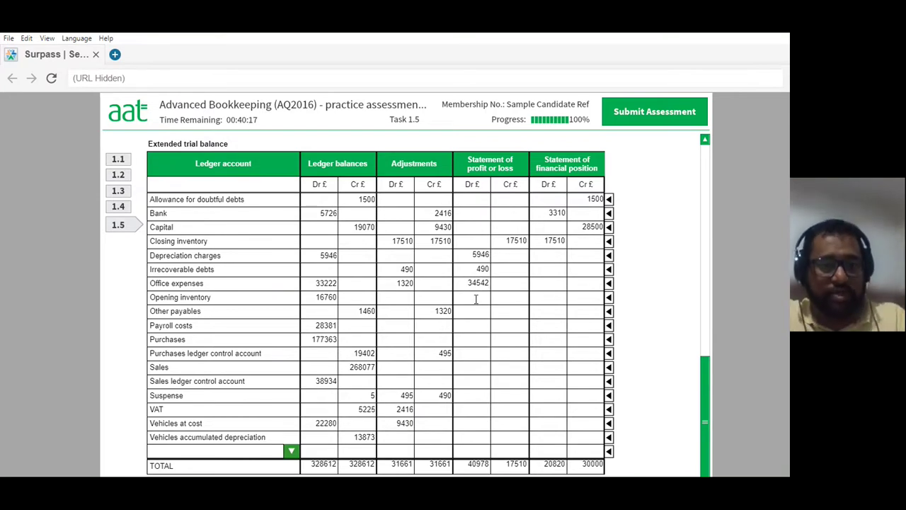
{"action": "type", "text": "167"}
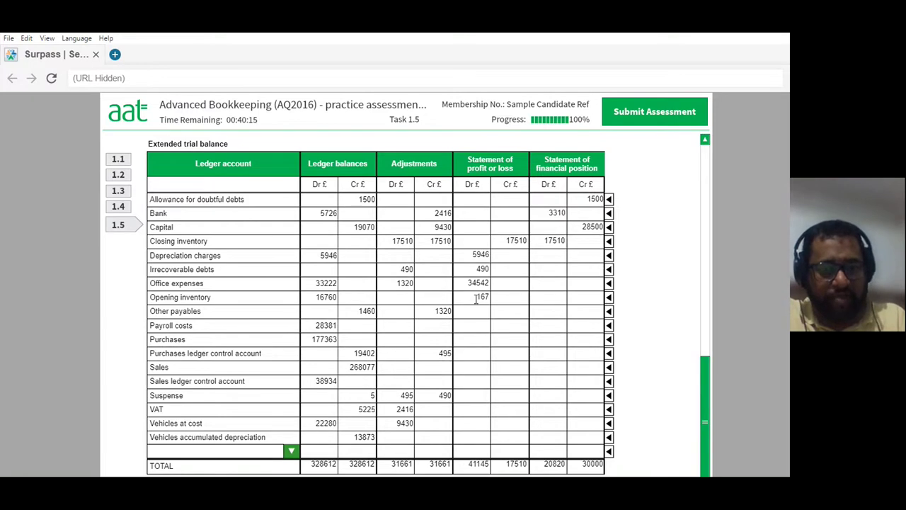
{"action": "type", "text": "60"}
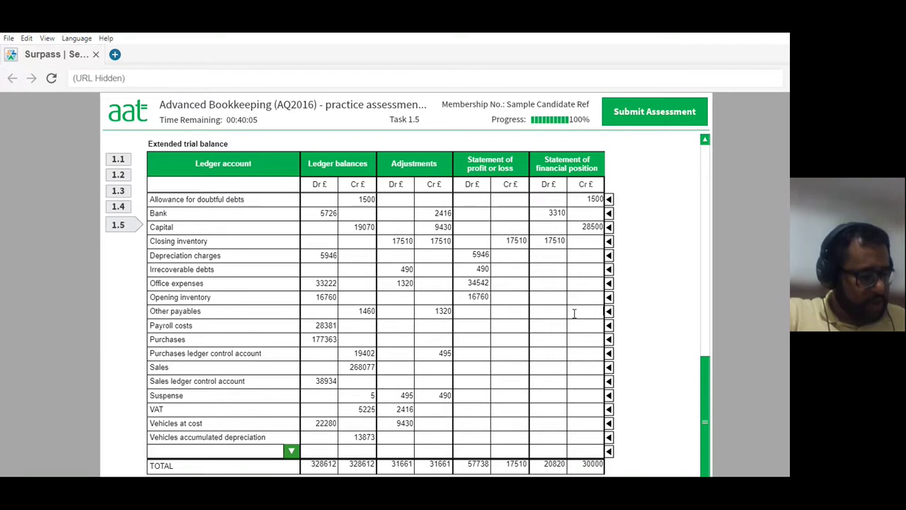
- Enter Other payables as a 2780 credit under financial position and Payroll costs as a 28381 debit under profit or loss
{"action": "type", "text": "278"}
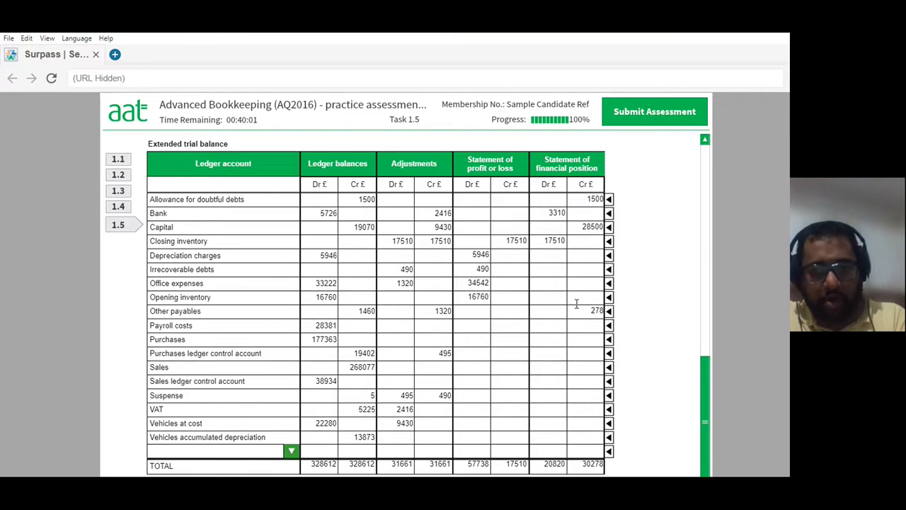
{"action": "type", "text": "0"}
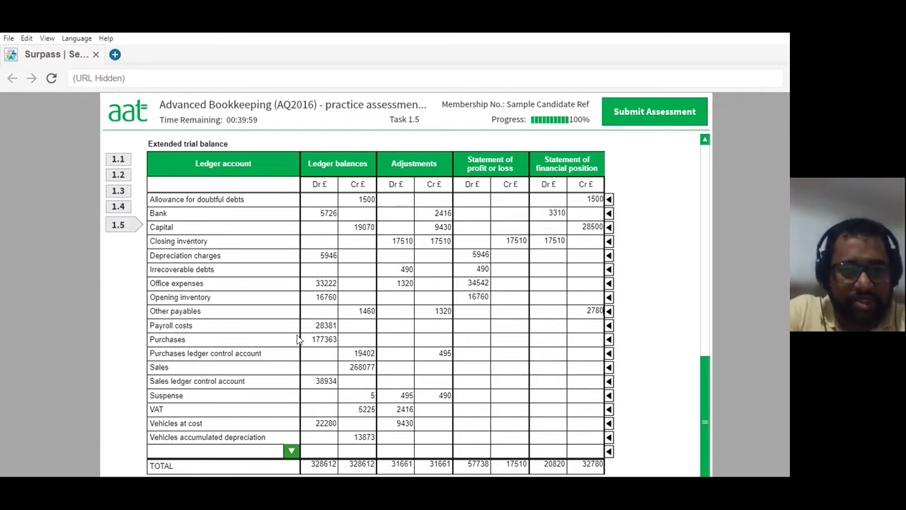
{"action": "left_click", "coordinate": [476, 324]}
{"action": "type", "text": "28"}
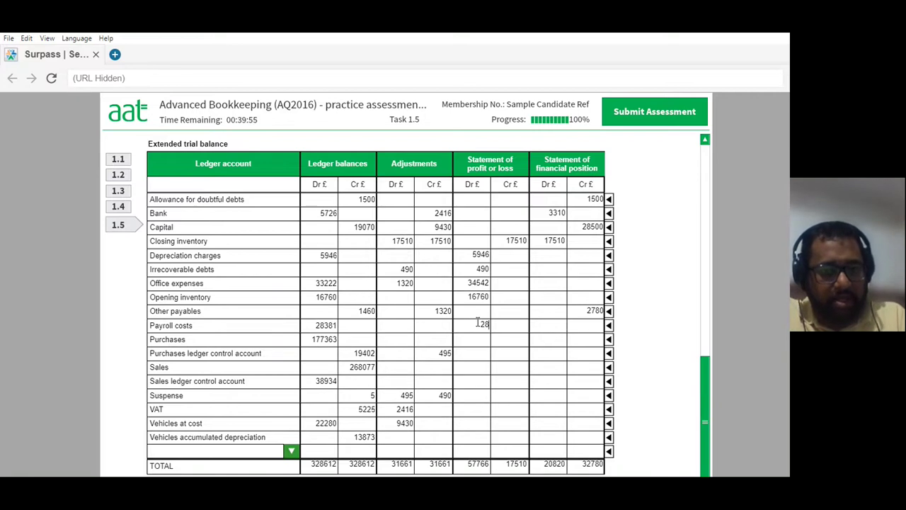
{"action": "type", "text": "381"}
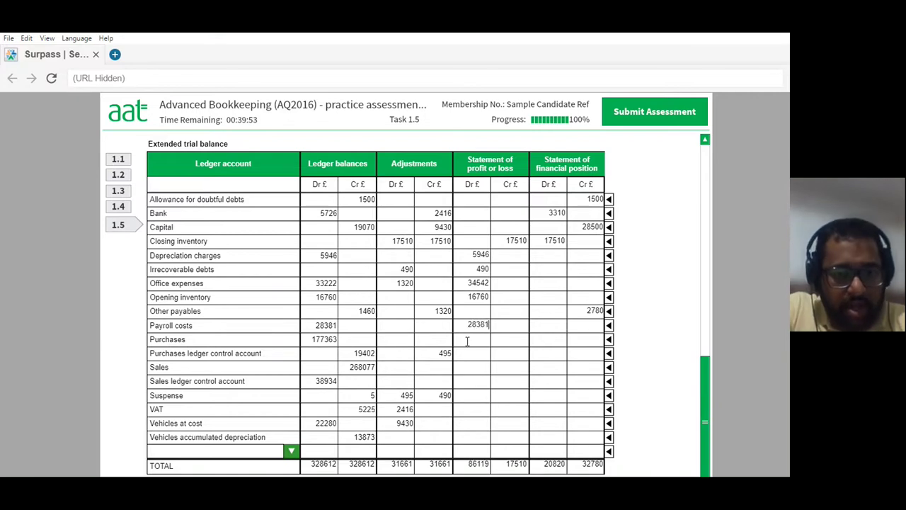
- Enter Purchases as a 177363 debit under profit or loss and Purchases ledger control account as a 19897 credit under financial position
{"action": "left_click", "coordinate": [468, 337]}
{"action": "type", "text": "177"}
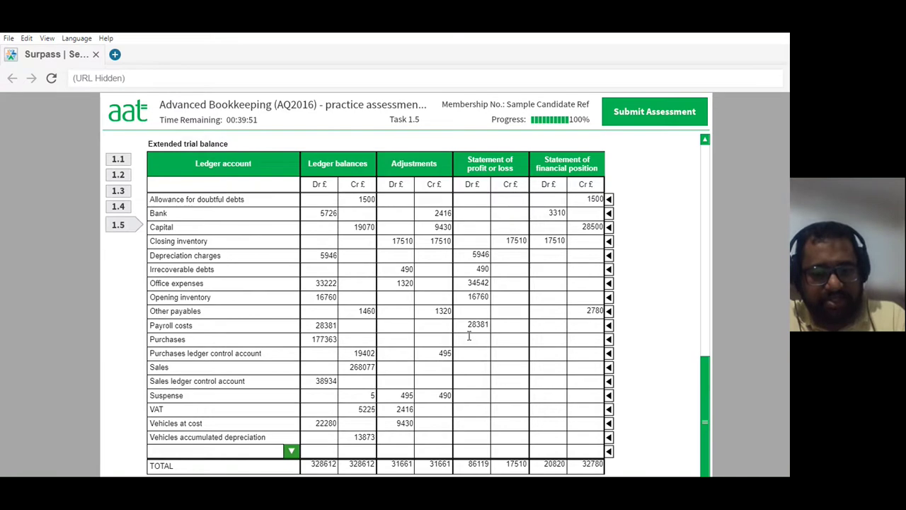
{"action": "type", "text": "363"}
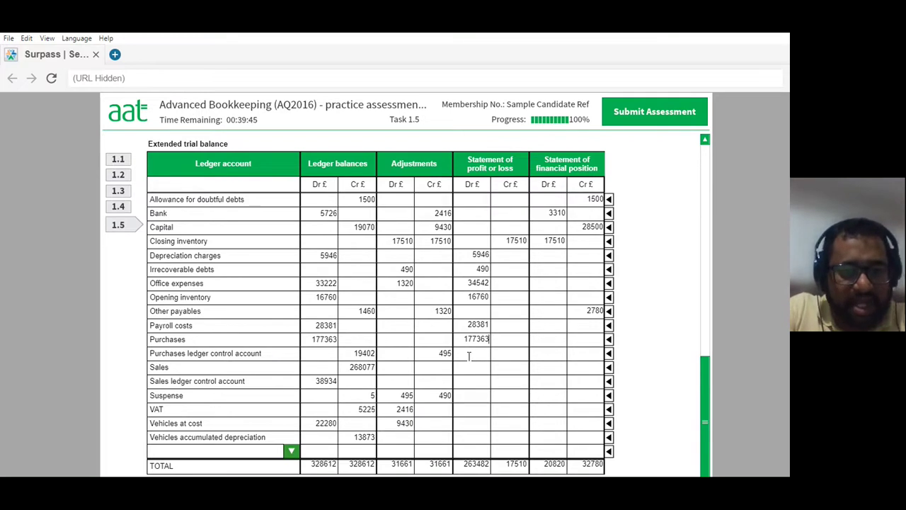
{"action": "left_click", "coordinate": [586, 352]}
{"action": "type", "text": "18"}
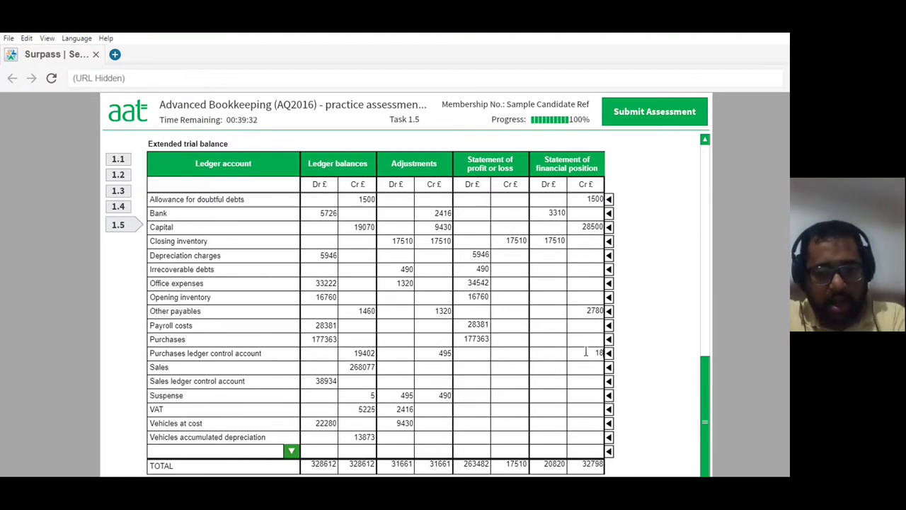
{"action": "key", "text": "BackSpace"}
{"action": "type", "text": "98"}
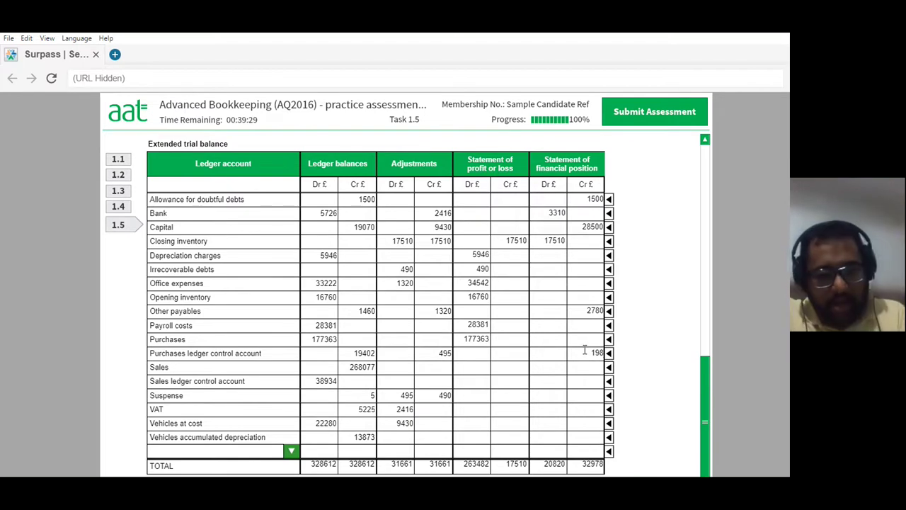
{"action": "type", "text": "97"}
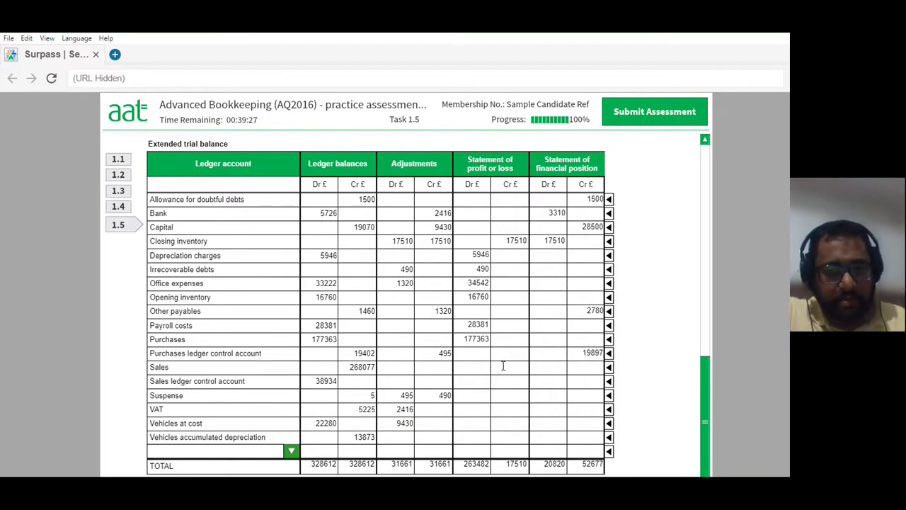
- Enter Sales as a 268077 credit under profit or loss and Sales ledger control account as a 38934 debit under financial position
{"action": "left_click", "coordinate": [506, 368]}
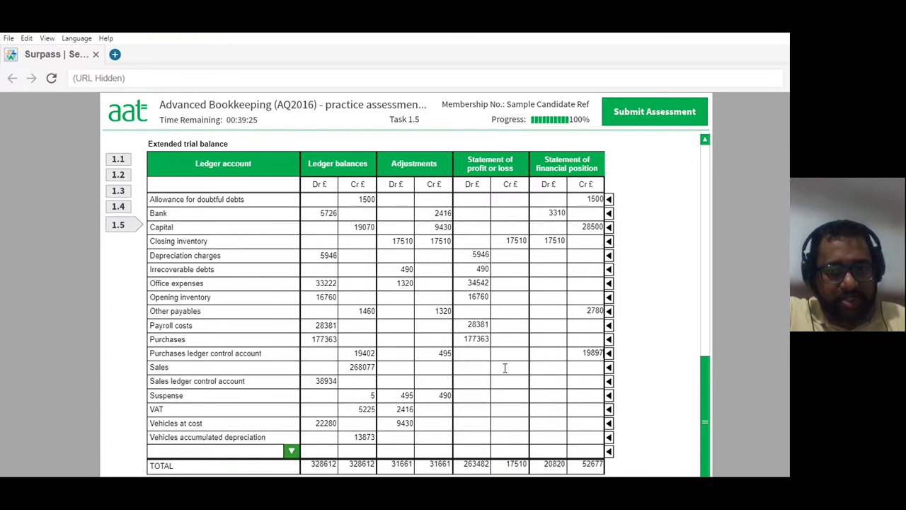
{"action": "type", "text": "26"}
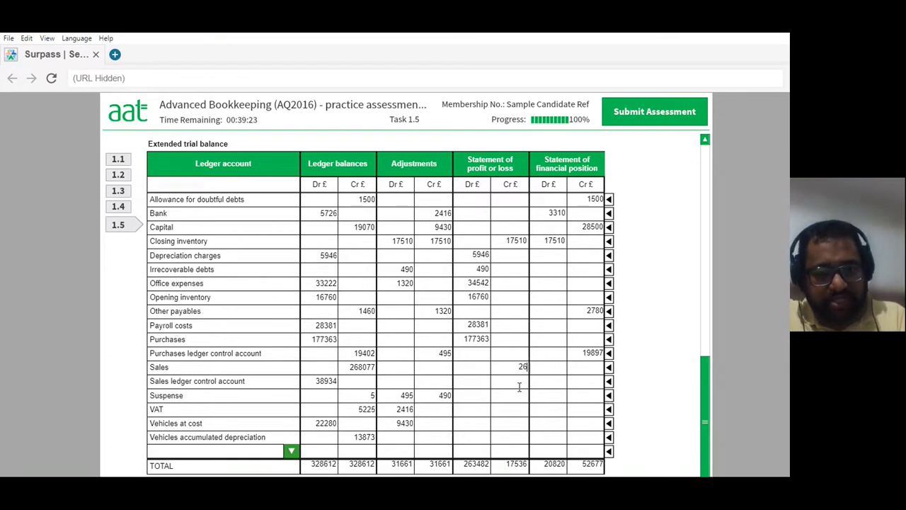
{"action": "type", "text": "8077"}
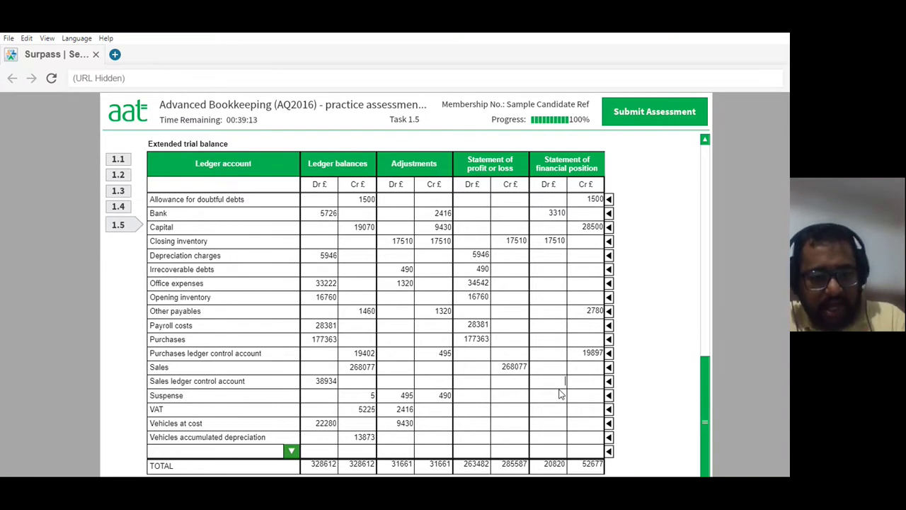
{"action": "type", "text": "38934"}
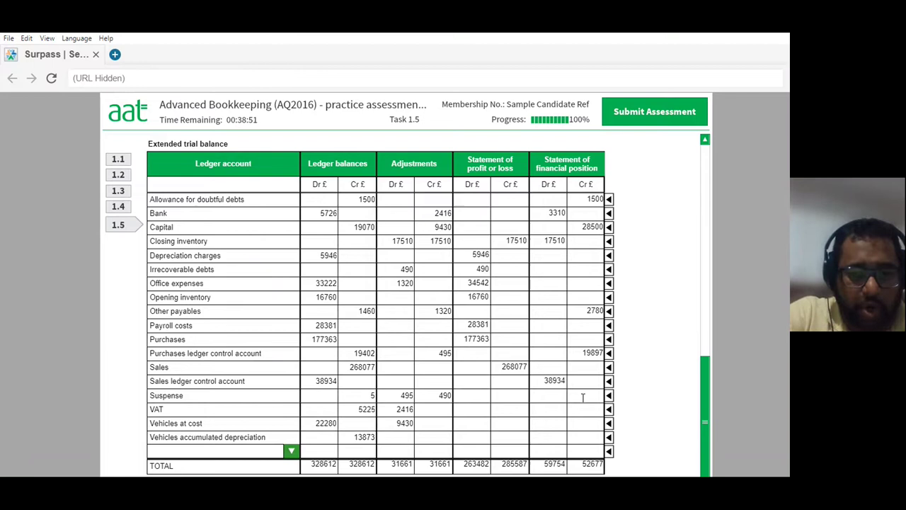
- Enter VAT as a 2809 credit and Vehicles at cost as a 31710 debit under statement of financial position
{"action": "scroll", "coordinate": [540, 400], "scroll_direction": "down", "scroll_amount": 1}
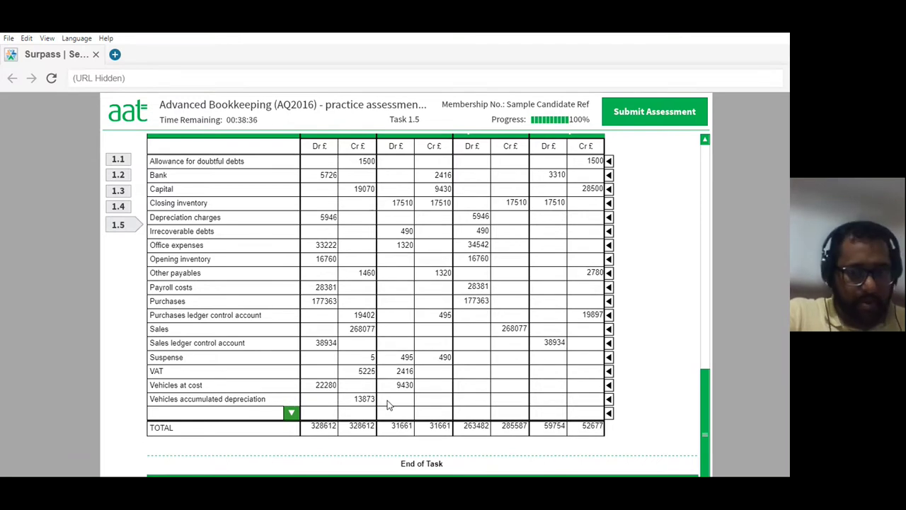
{"action": "left_click", "coordinate": [578, 371]}
{"action": "type", "text": "2809"}
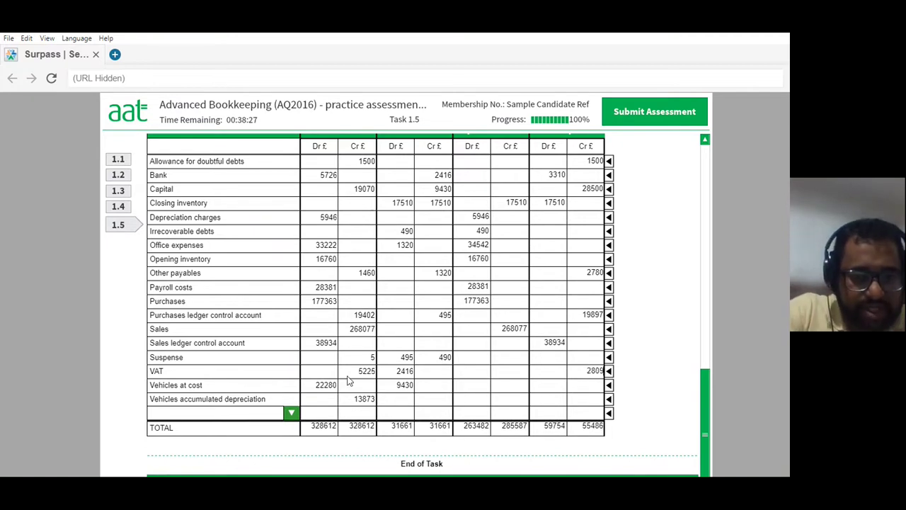
{"action": "left_click", "coordinate": [472, 384]}
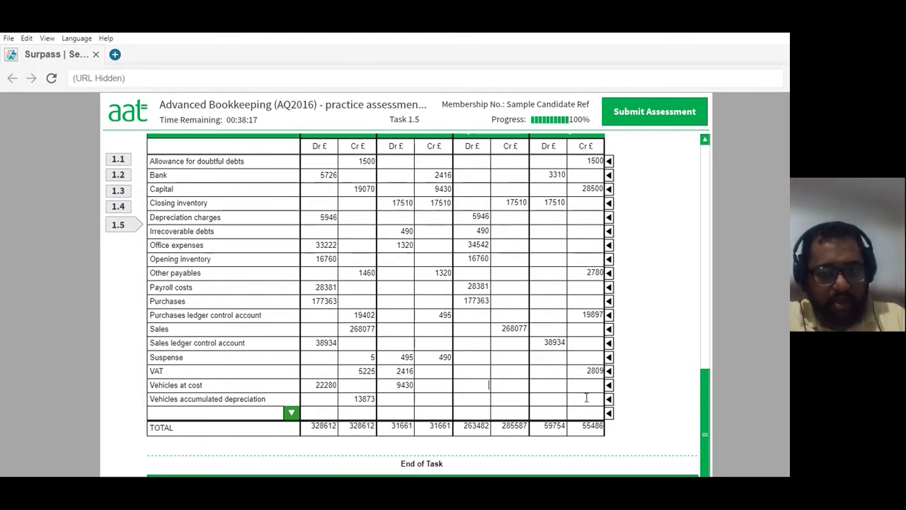
{"action": "type", "text": "31710"}
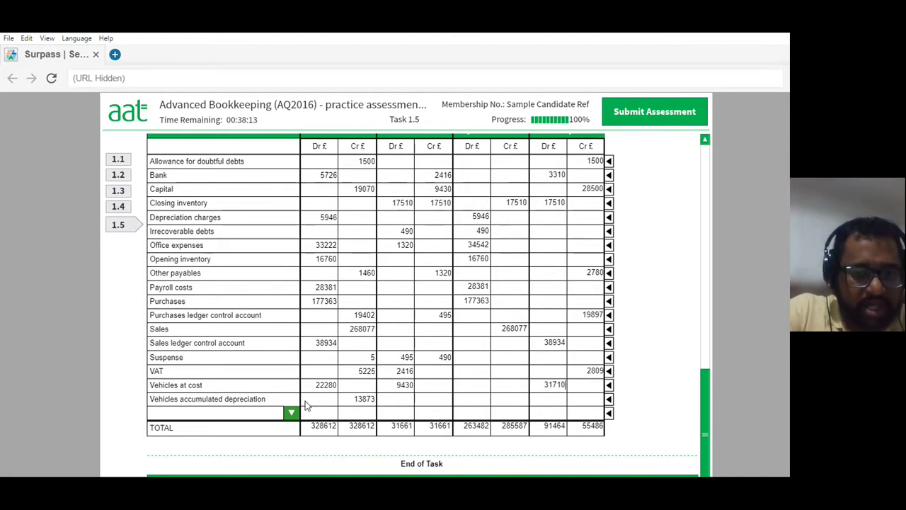
- Enter the Vehicles accumulated depreciation balance as a credit under statement of financial position
{"action": "left_click", "coordinate": [585, 393]}
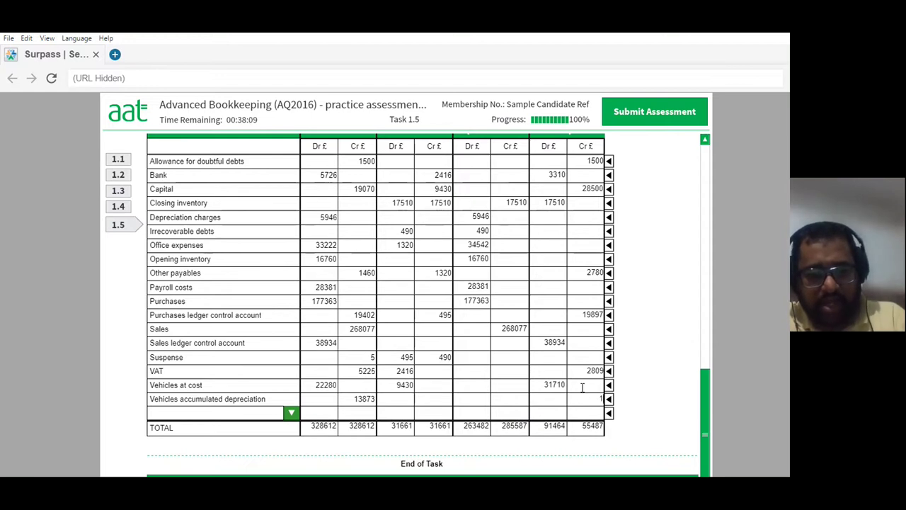
{"action": "type", "text": "13"}
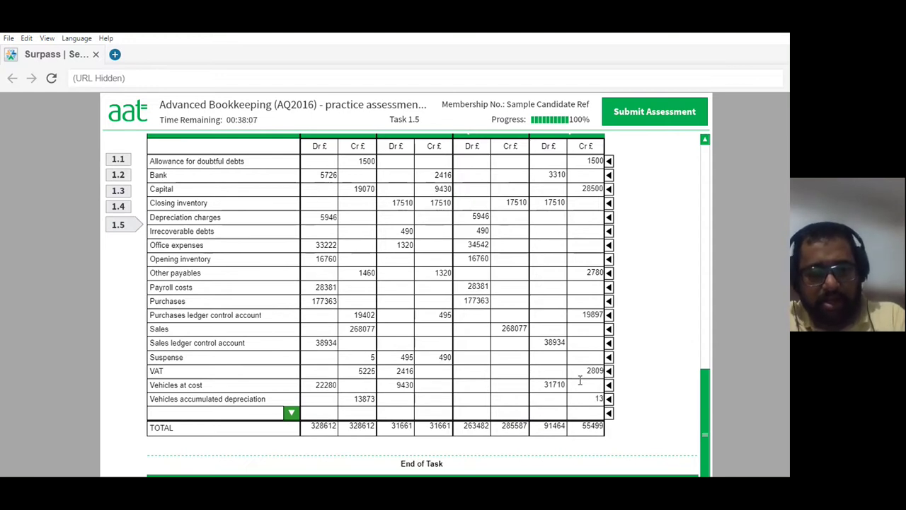